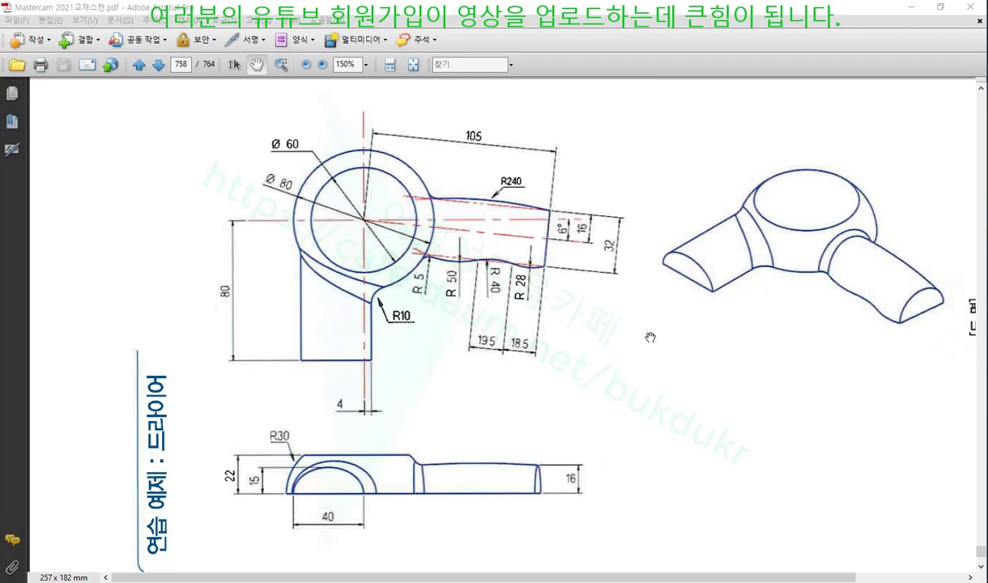
# Examine the hair dryer drawing and mark the Ø80 and Ø60 circle diameters and the 22 mm body height.
pyautogui.moveTo(650, 337)
pyautogui.mouseDown()
pyautogui.moveTo(612, 328)
pyautogui.moveTo(631, 337)
pyautogui.mouseUp()
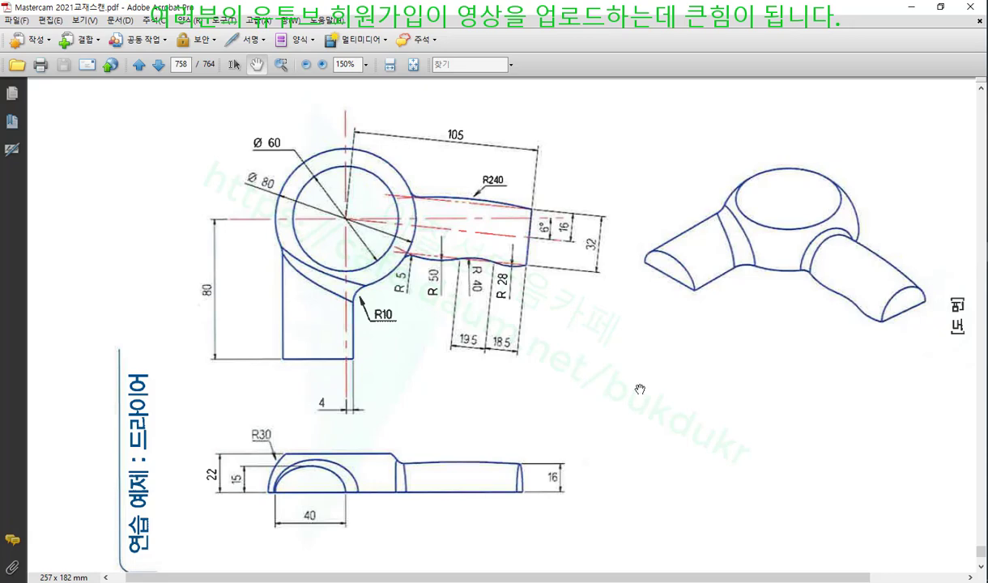
pyautogui.click(986, 91)
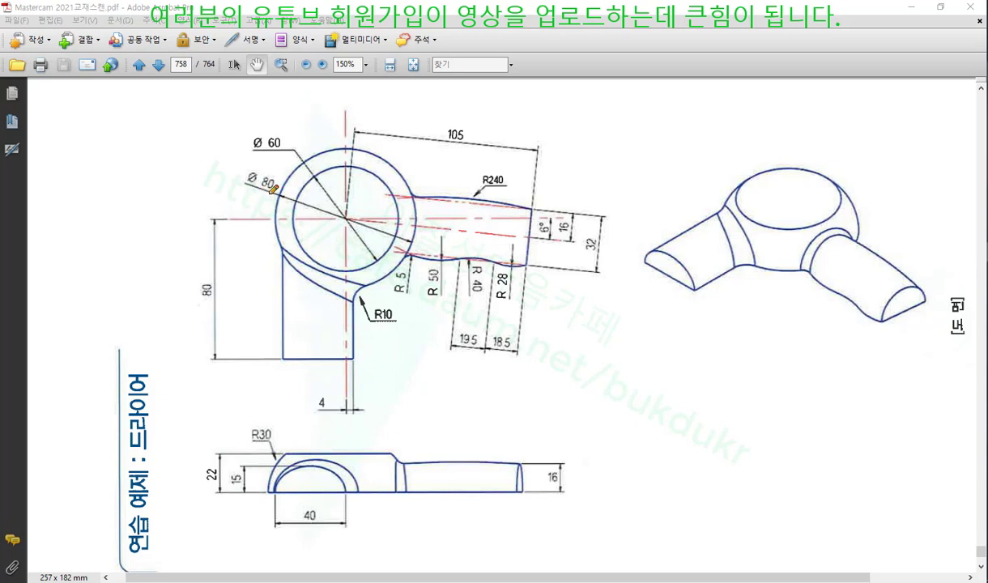
pyautogui.moveTo(267, 192)
pyautogui.mouseDown()
pyautogui.moveTo(241, 178)
pyautogui.moveTo(277, 169)
pyautogui.moveTo(268, 193)
pyautogui.mouseUp()
pyautogui.moveTo(270, 149)
pyautogui.mouseDown()
pyautogui.moveTo(248, 144)
pyautogui.moveTo(275, 130)
pyautogui.moveTo(279, 151)
pyautogui.mouseUp()
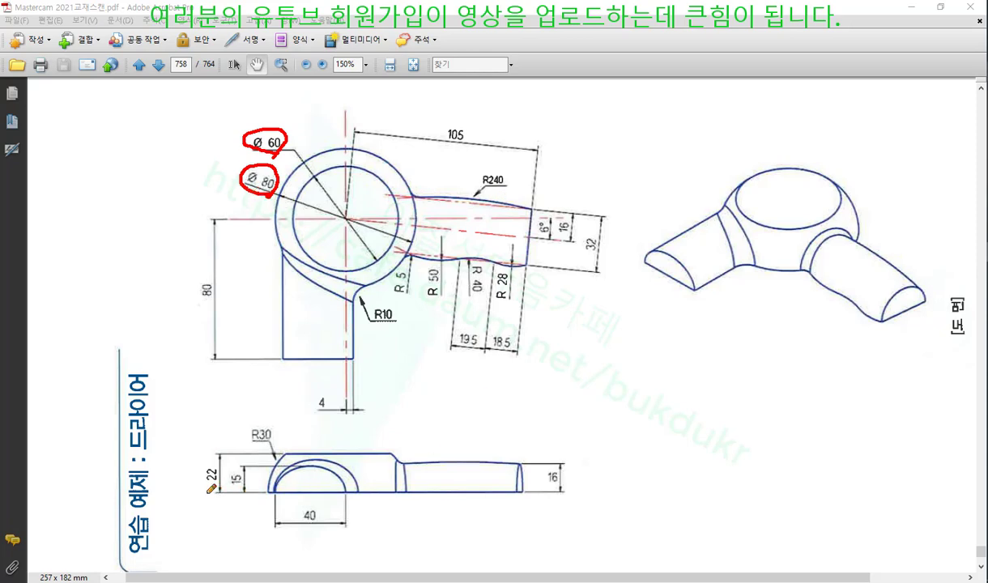
pyautogui.moveTo(206, 493); pyautogui.dragTo(226, 492)
pyautogui.moveTo(213, 483)
pyautogui.mouseDown()
pyautogui.moveTo(217, 465)
pyautogui.moveTo(221, 482)
pyautogui.mouseUp()
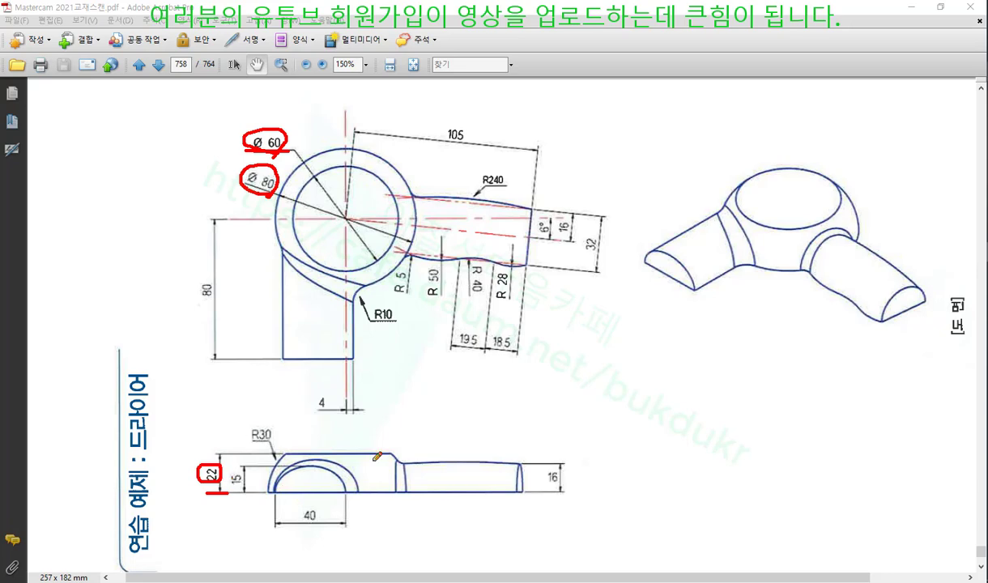
pyautogui.rightClick(664, 163)
pyautogui.click(695, 301)
# Switch to Mastercam and draw a circle of 80 mm diameter centred on the origin.
pyautogui.hotkey('alt', 'Tab')
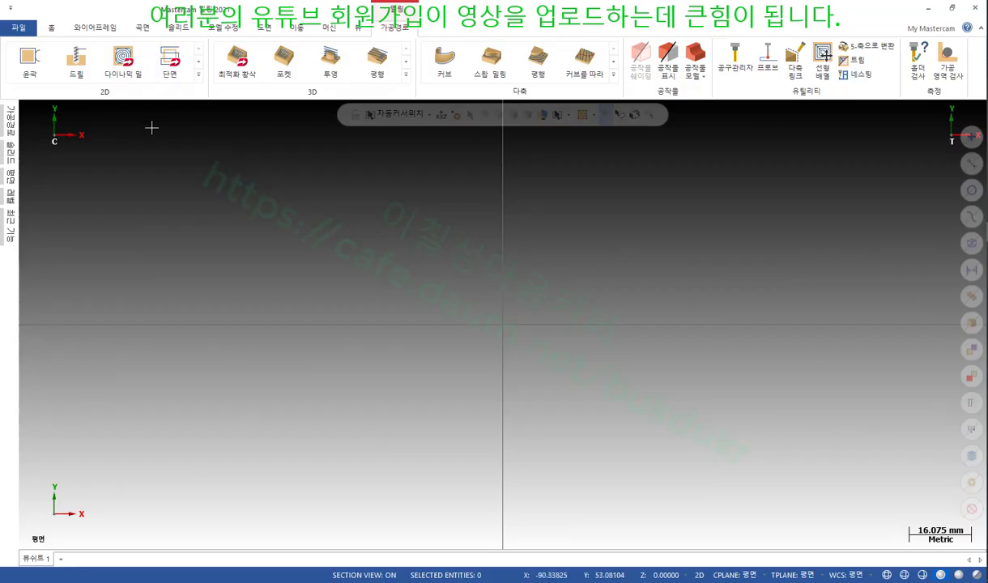
pyautogui.click(98, 28)
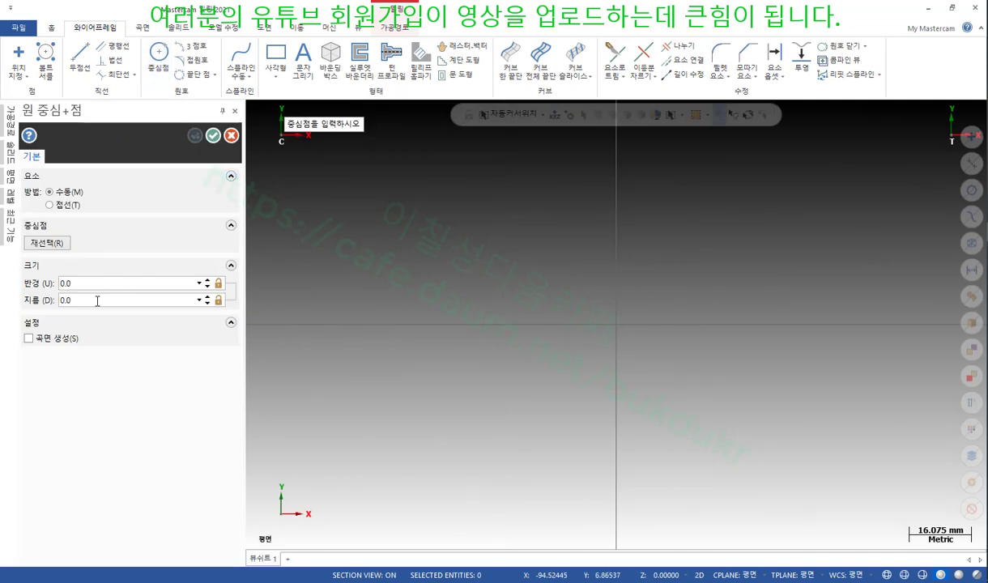
pyautogui.click(97, 300)
pyautogui.write('80')
pyautogui.press('Return')
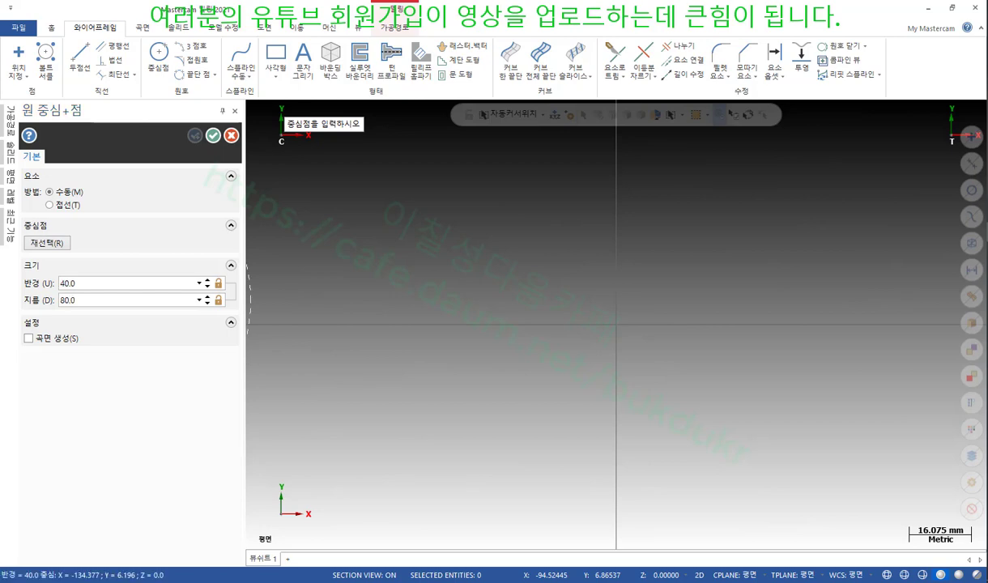
pyautogui.click(616, 324)
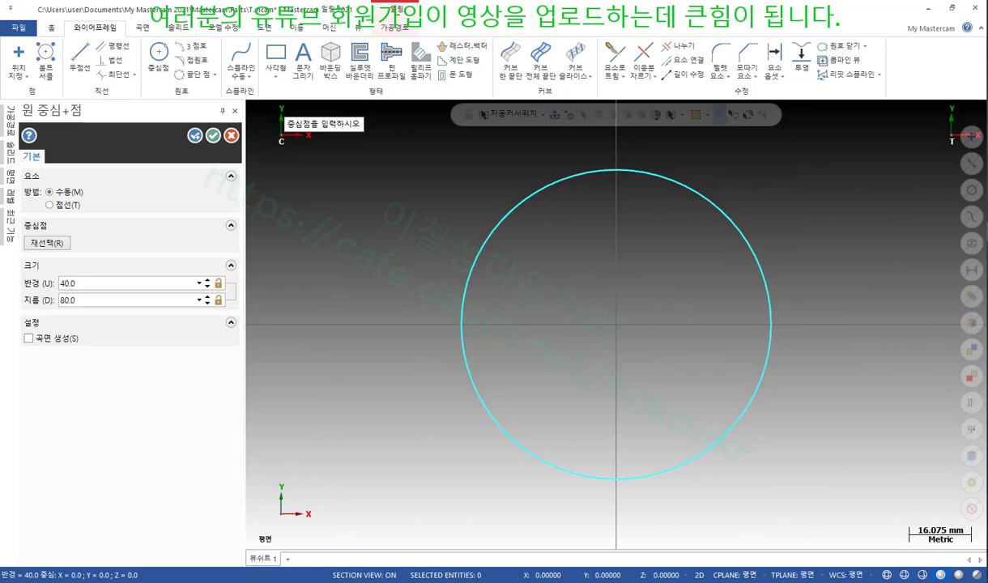
pyautogui.press('Return')
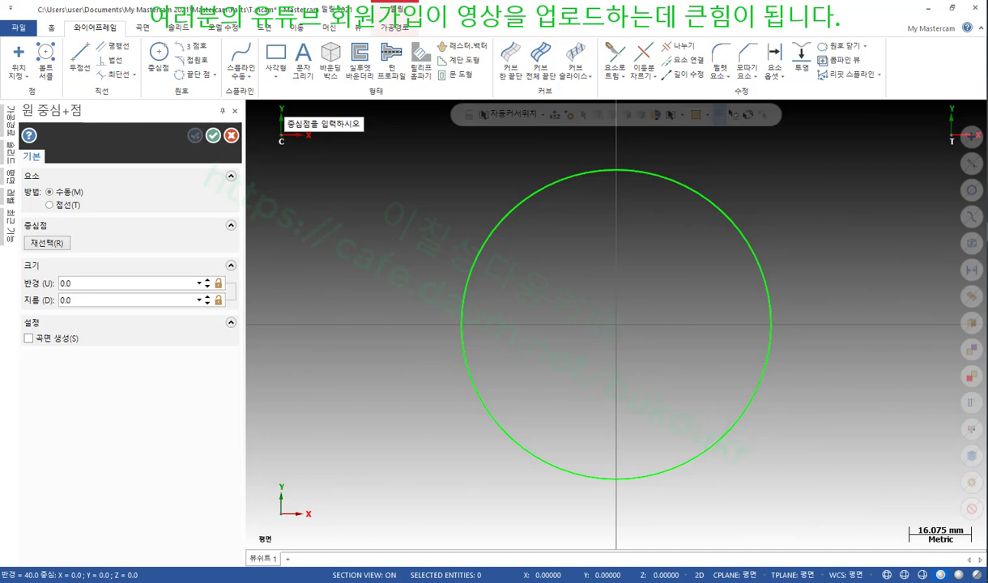
# Draw a second circle of 60 mm diameter centred on the origin and finish the circle command.
pyautogui.click(97, 300)
pyautogui.write('60')
pyautogui.press('Return')
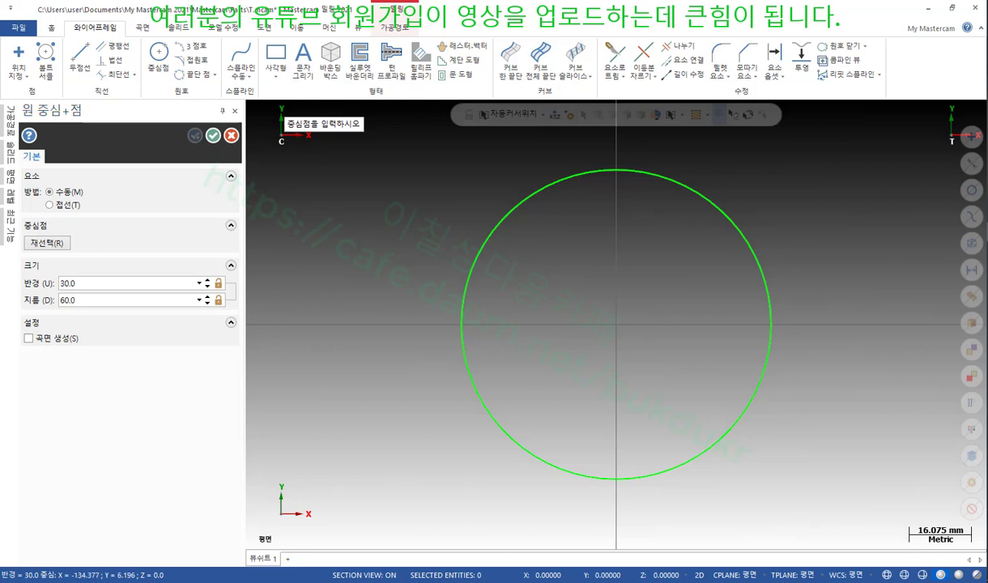
pyautogui.press('o')
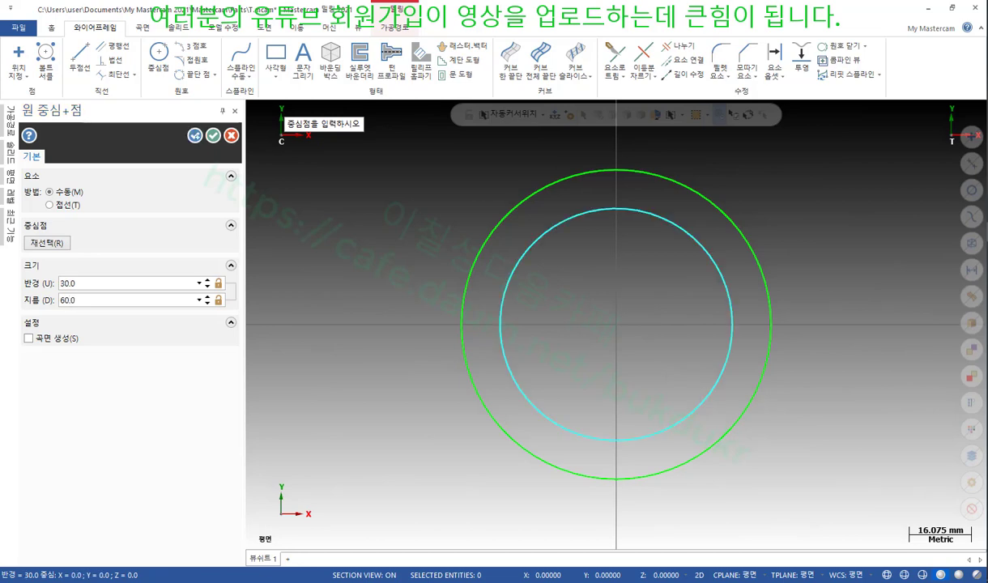
pyautogui.press('Return')
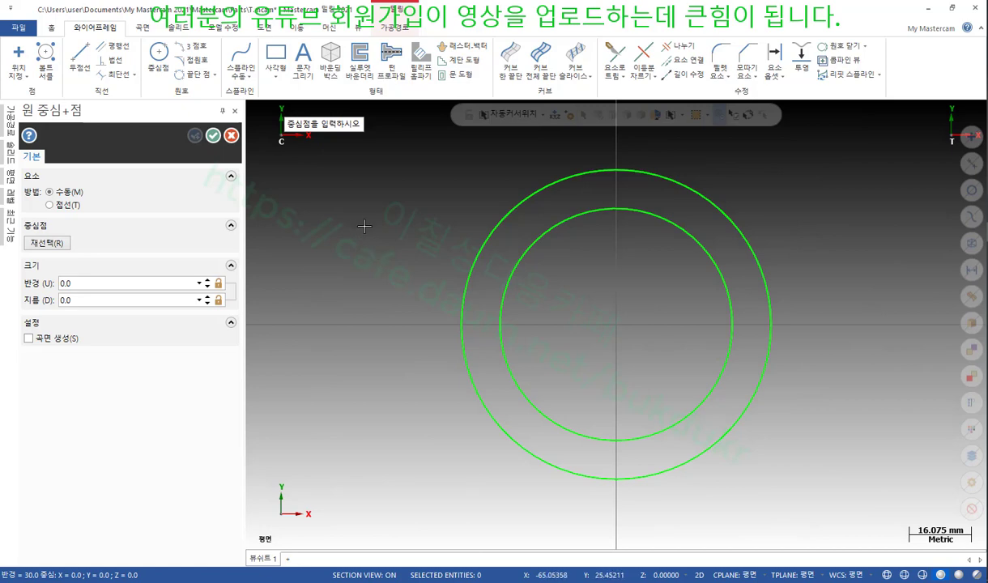
pyautogui.click(212, 136)
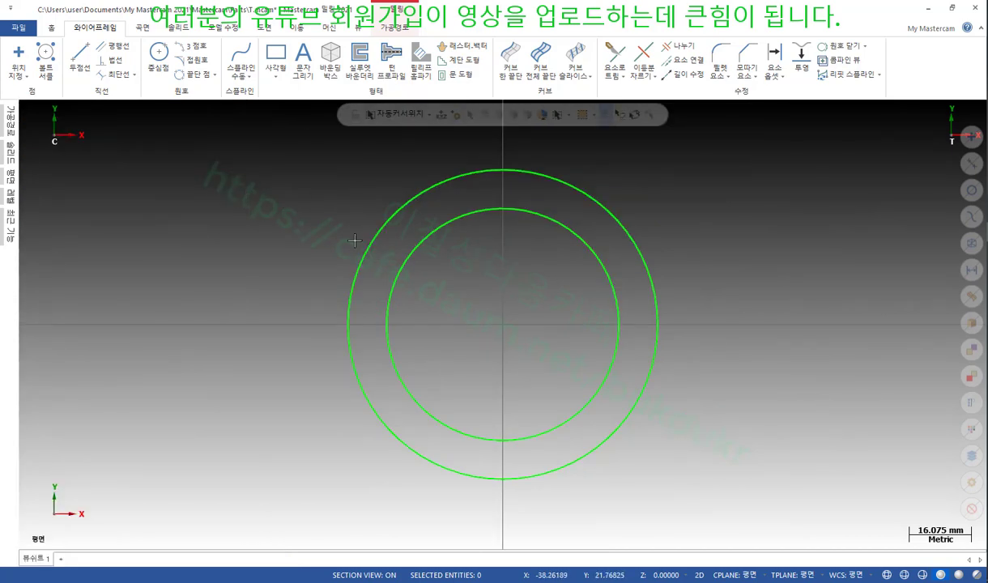
# Raise the 60 mm circle by setting its centre's Z coordinate to 22 in the arc properties.
pyautogui.rightClick(270, 240)
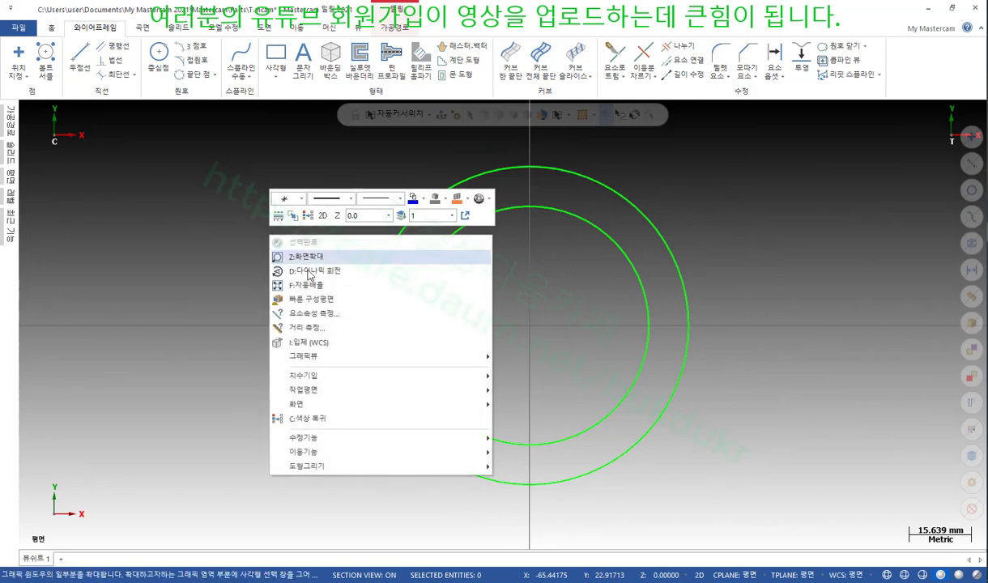
pyautogui.click(311, 333)
pyautogui.scroll(-3, 483, 337)
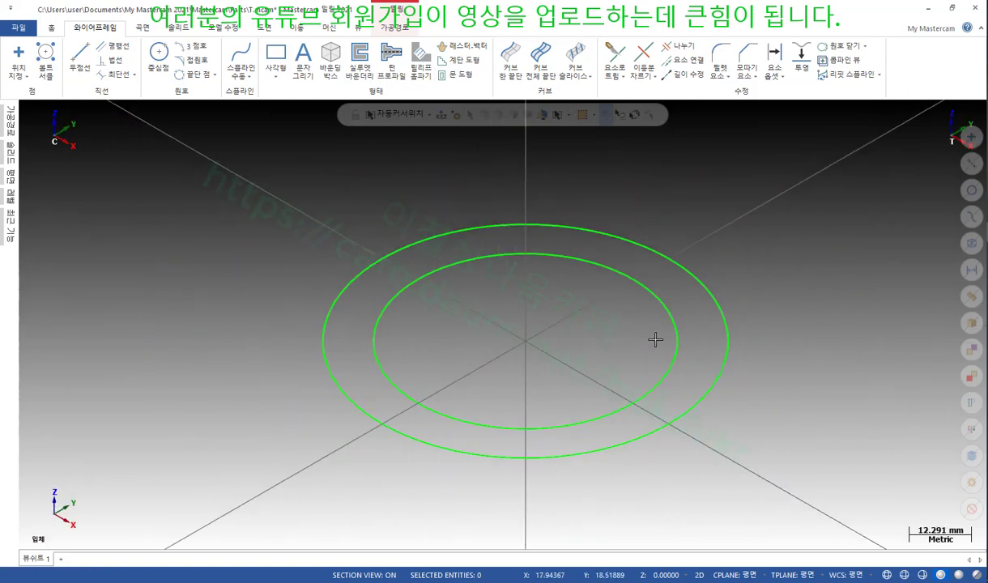
pyautogui.click(647, 297)
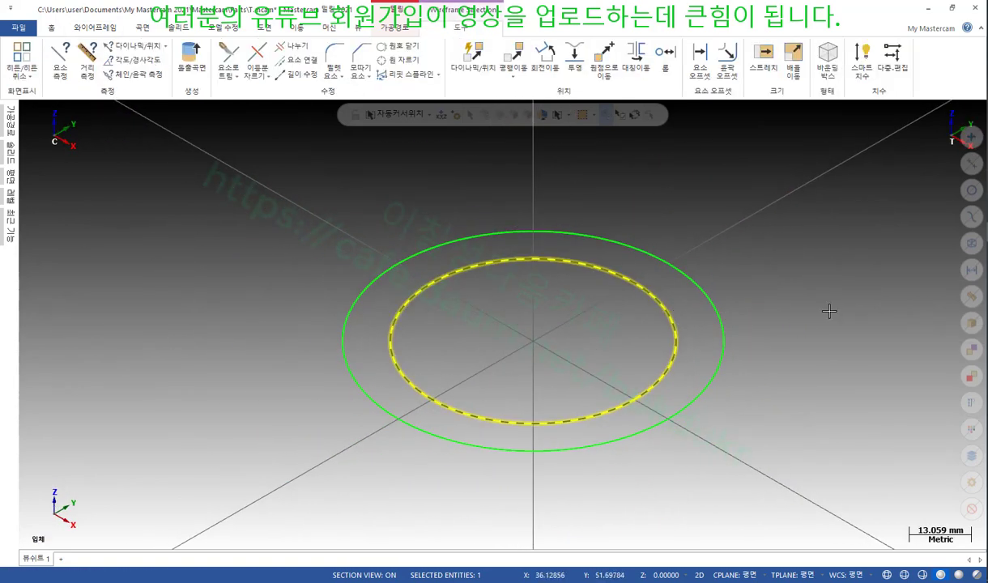
pyautogui.press('F4')
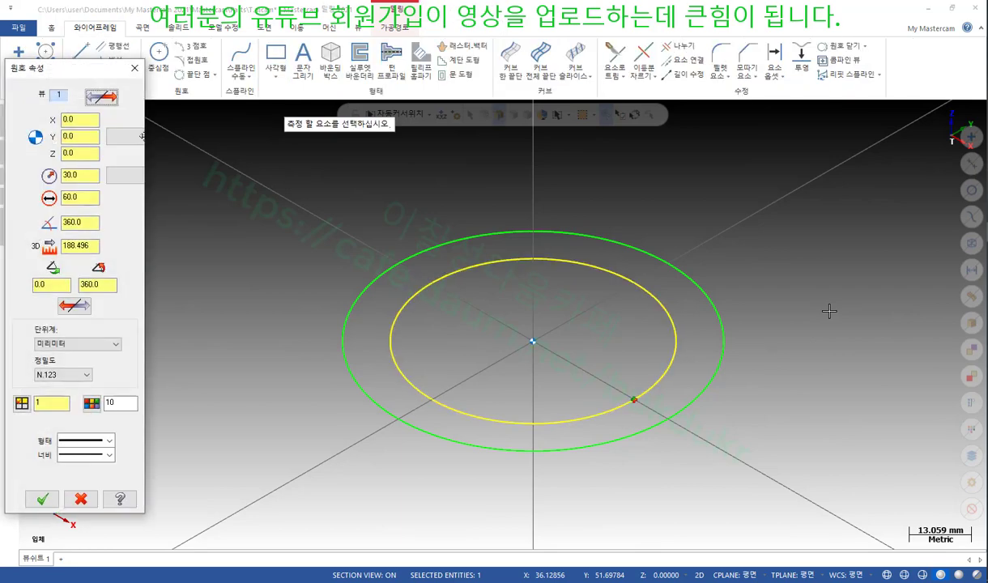
pyautogui.click(81, 153)
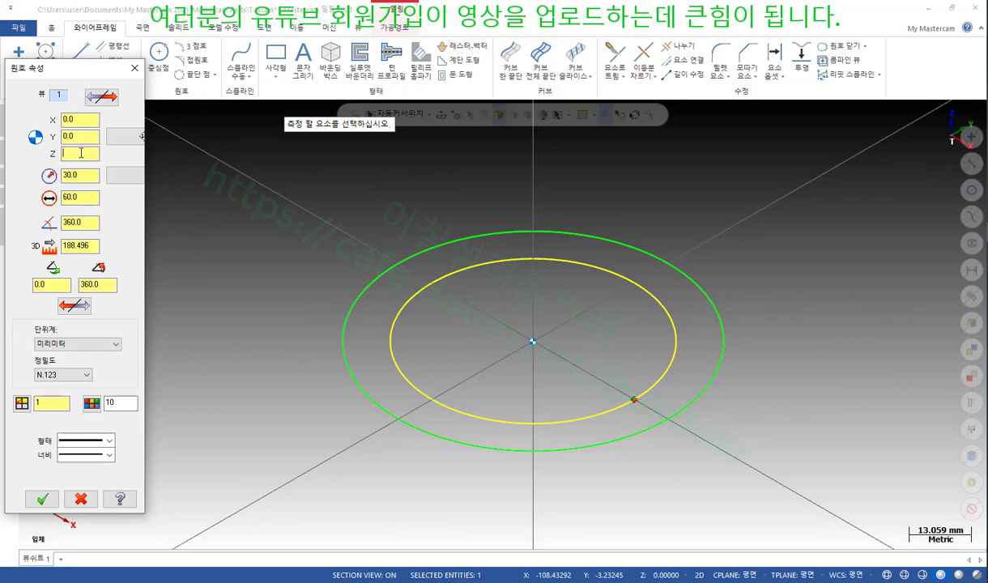
pyautogui.write('22')
pyautogui.press('Return')
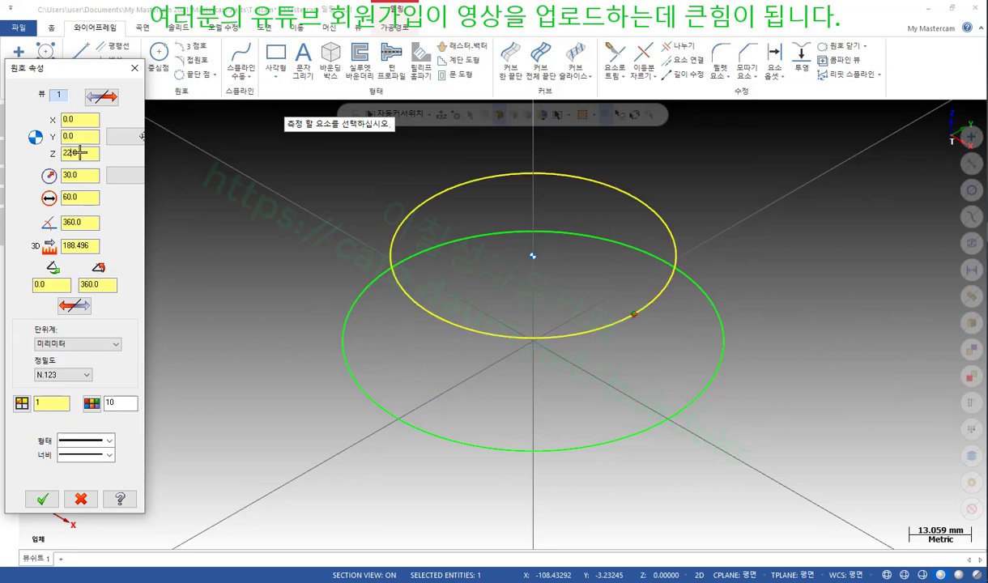
pyautogui.click(42, 497)
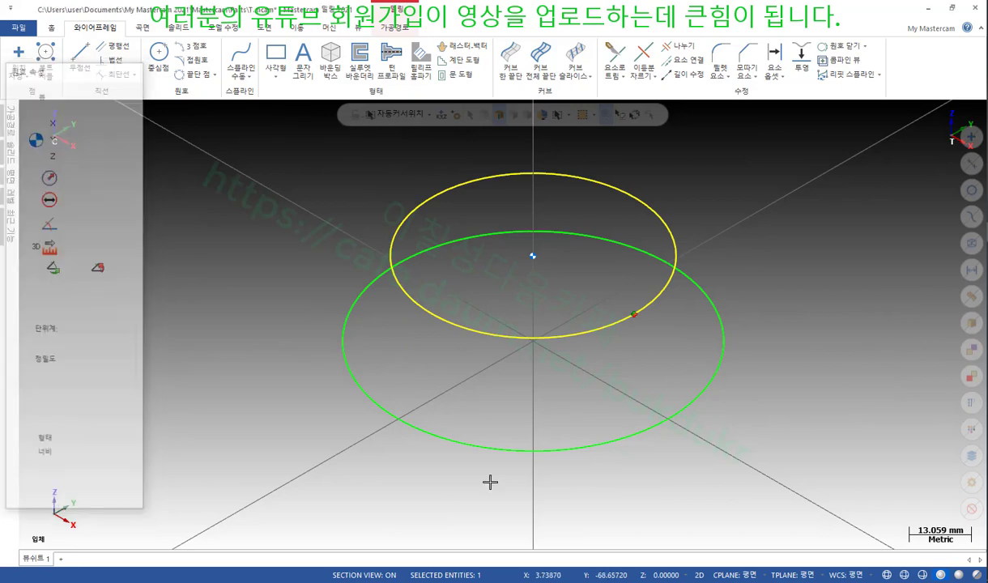
# In the top view, draw a horizontal two-point line about 155 mm long from the origin along positive X.
pyautogui.moveTo(526, 296)
pyautogui.mouseDown(button='middle')
pyautogui.moveTo(765, 289)
pyautogui.moveTo(776, 267)
pyautogui.moveTo(787, 302)
pyautogui.moveTo(865, 328)
pyautogui.moveTo(847, 327)
pyautogui.mouseUp(button='middle')
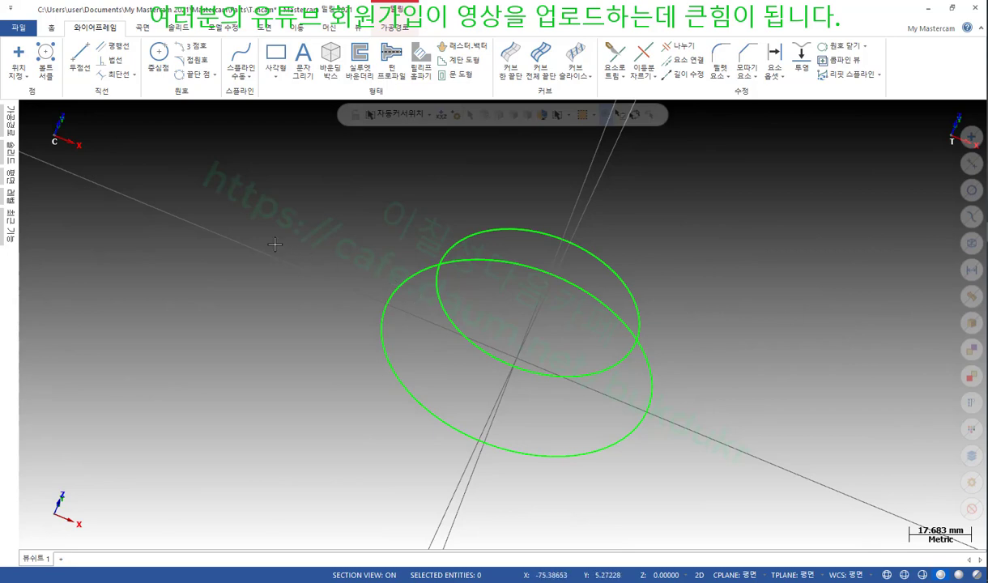
pyautogui.rightClick(243, 216)
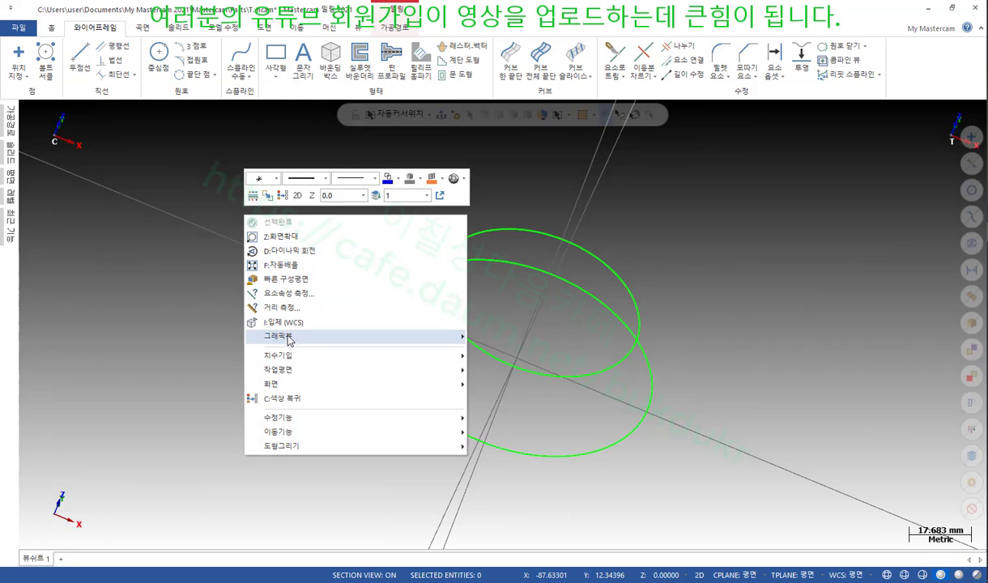
pyautogui.moveTo(290, 335)
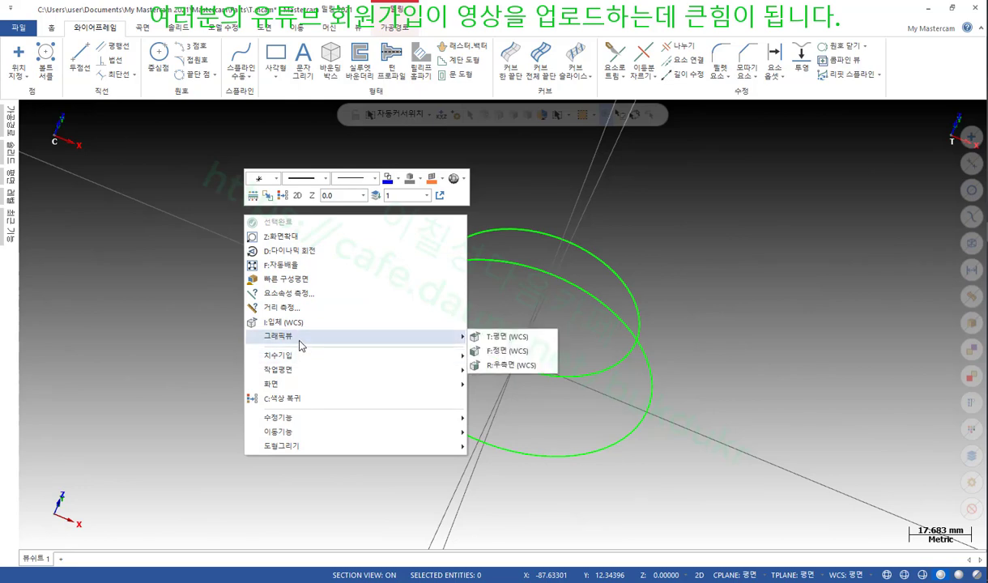
pyautogui.click(497, 337)
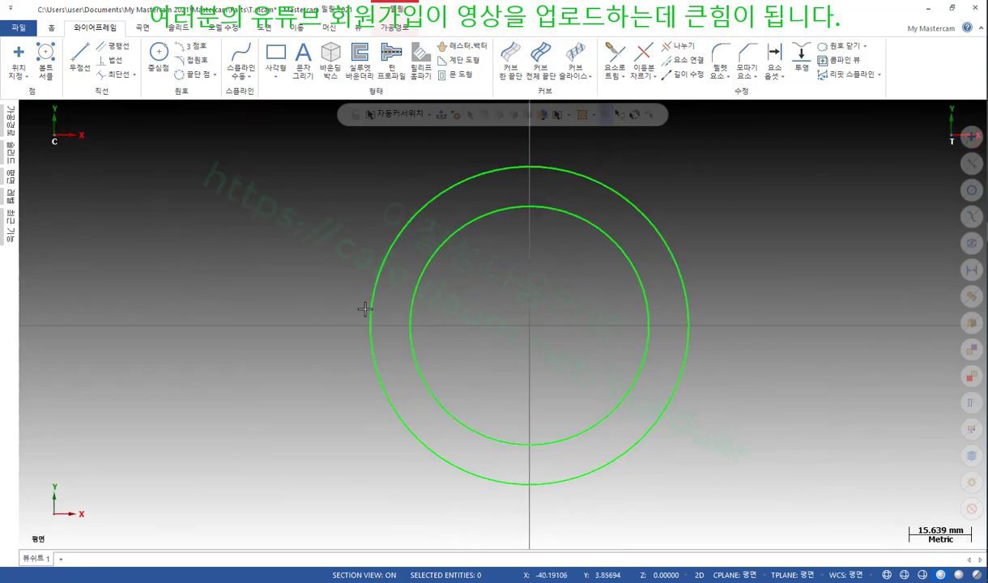
pyautogui.scroll(-2, 227, 299)
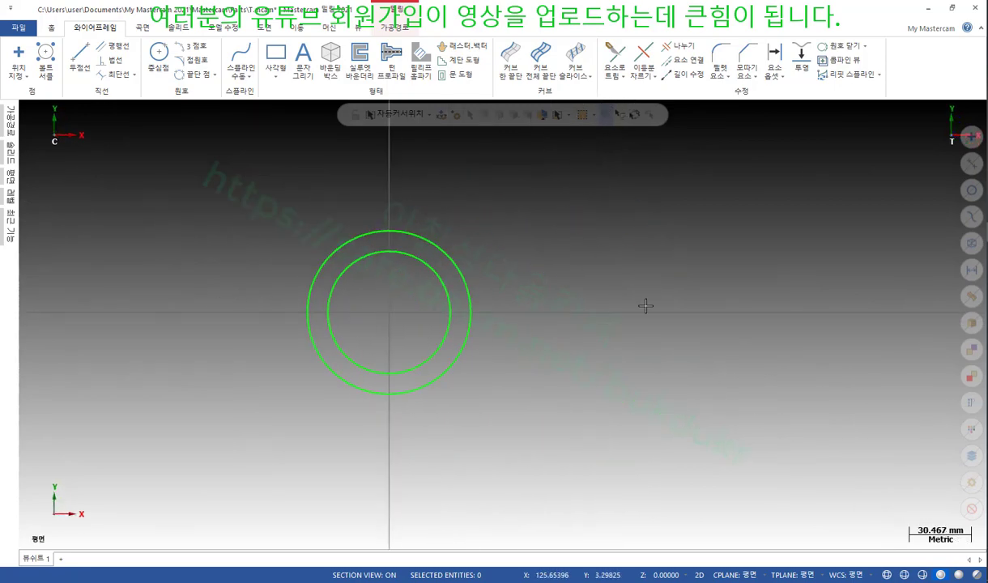
pyautogui.click(80, 55)
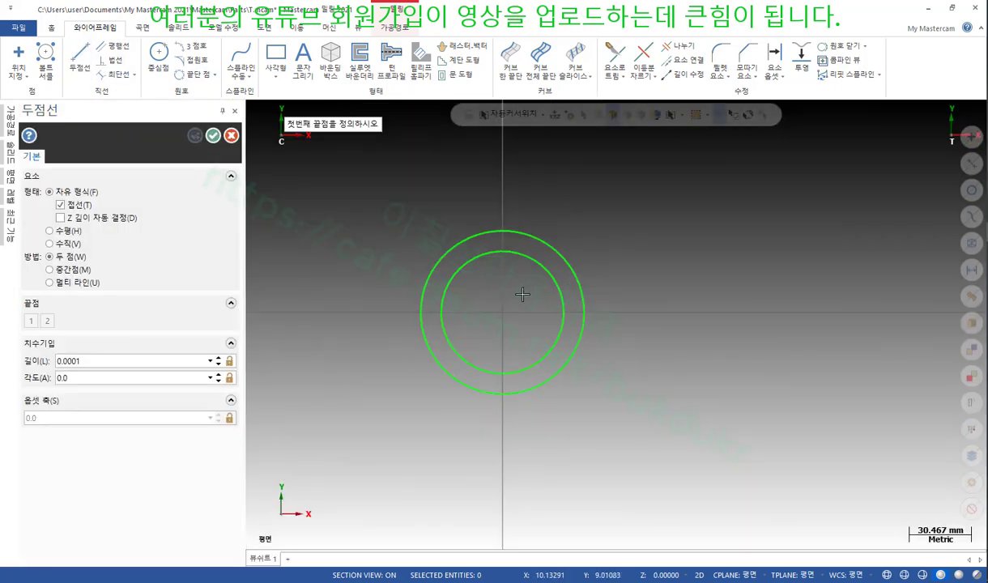
pyautogui.click(502, 311)
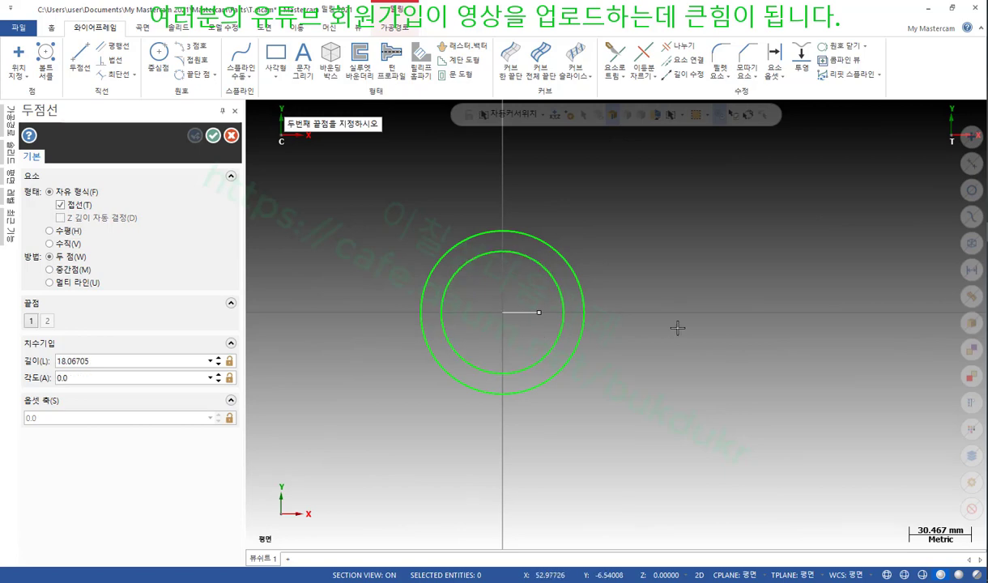
pyautogui.click(818, 312)
pyautogui.scroll(-1, 375, 290)
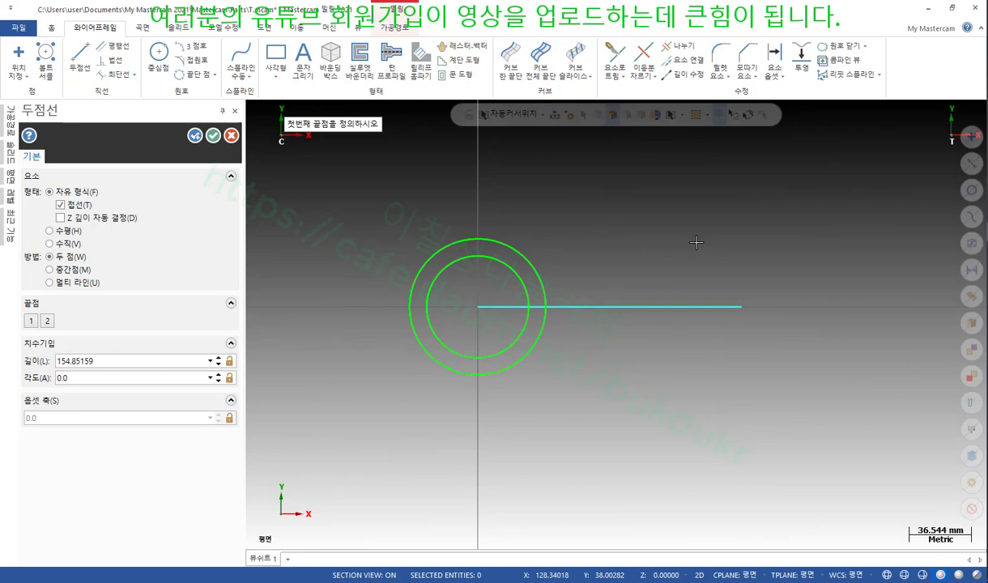
# Set the new line's angle to -6 degrees.
pyautogui.click(92, 380)
pyautogui.write('-6')
pyautogui.press('Return')
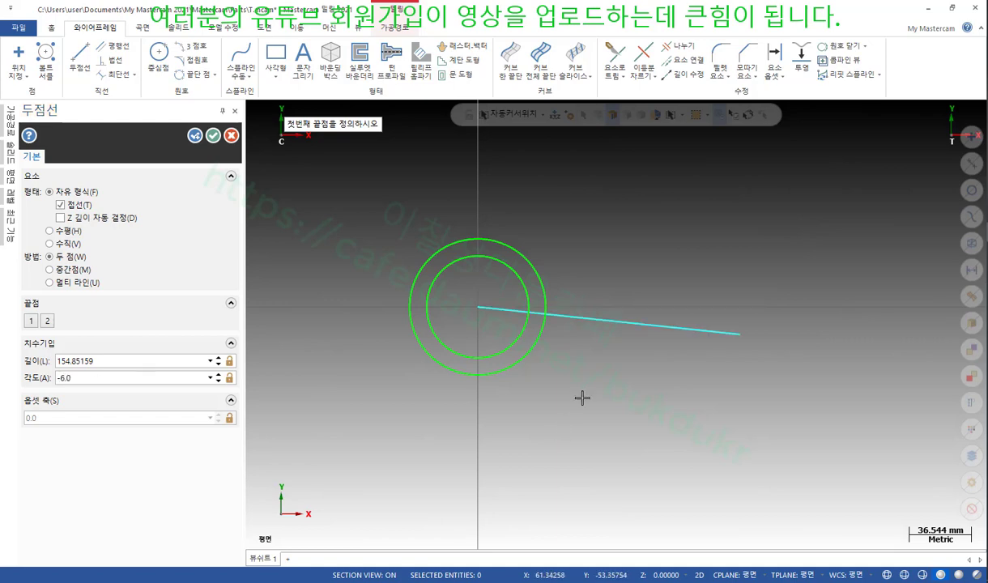
pyautogui.scroll(1, 697, 260)
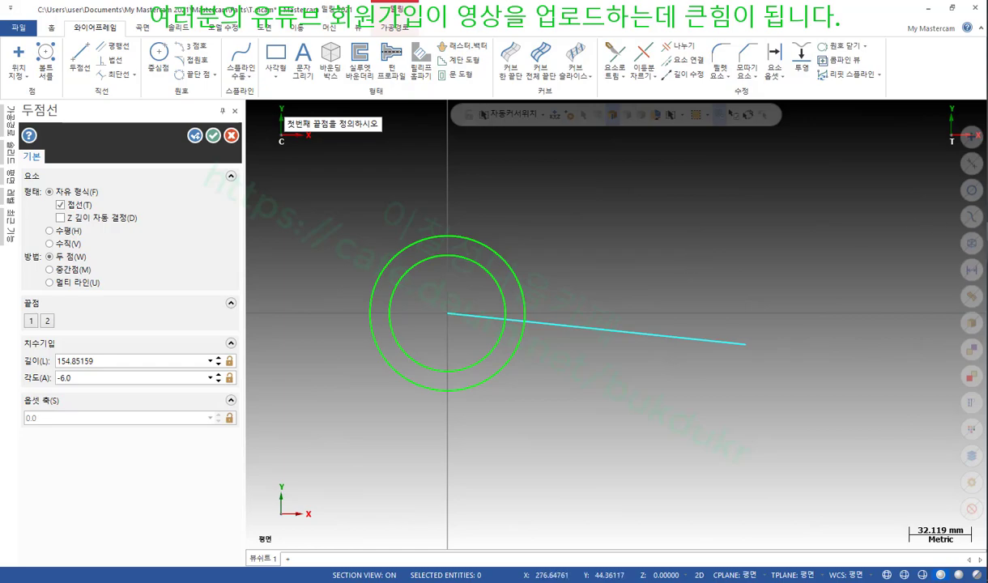
# Switch to the PDF drawing in Adobe Acrobat and mark the nozzle's centreline with its angle, width and length dimensions, and return to Mastercam.
pyautogui.hotkey('alt', 'Tab')
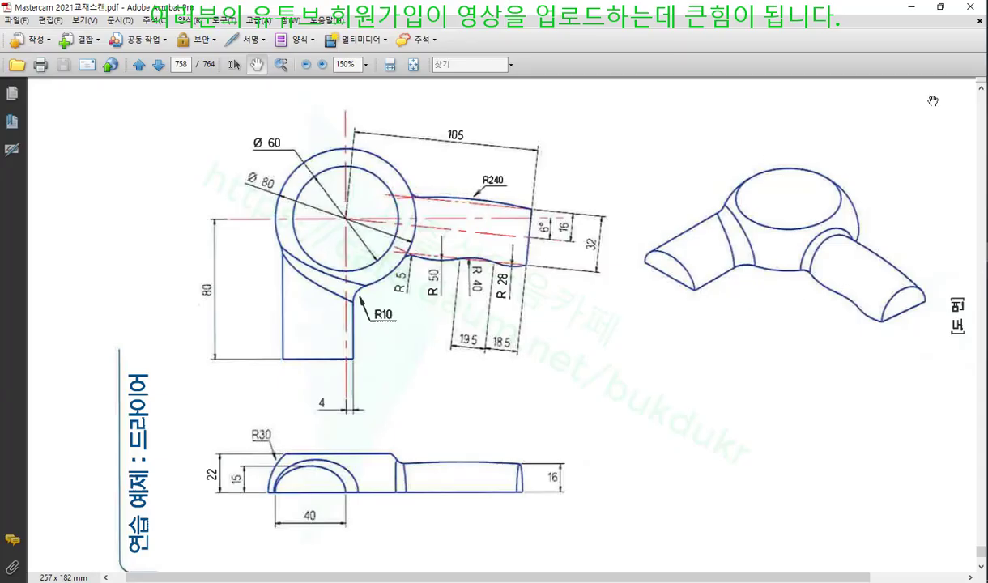
pyautogui.hotkey('ctrl', '2')
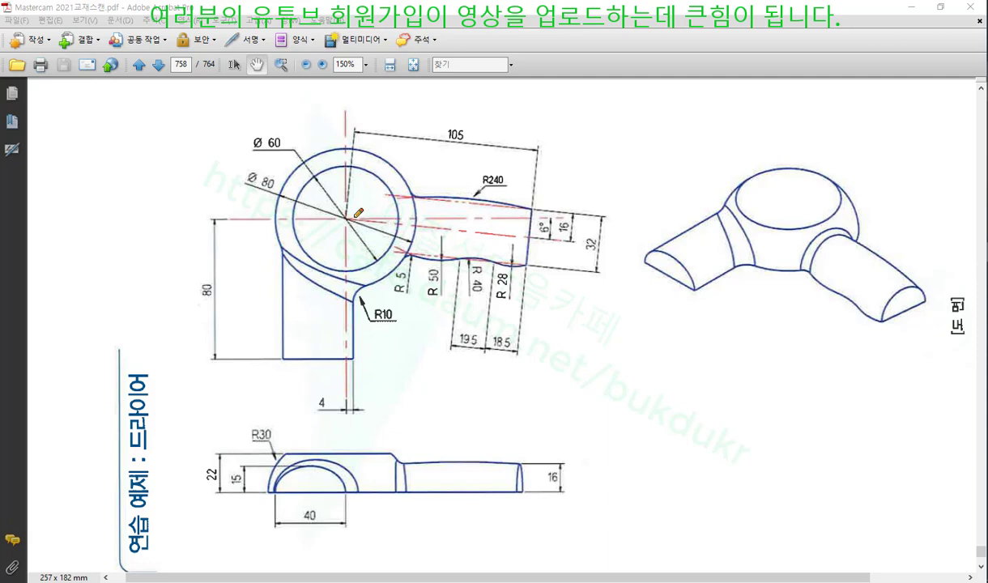
pyautogui.moveTo(350, 217); pyautogui.dragTo(557, 233)
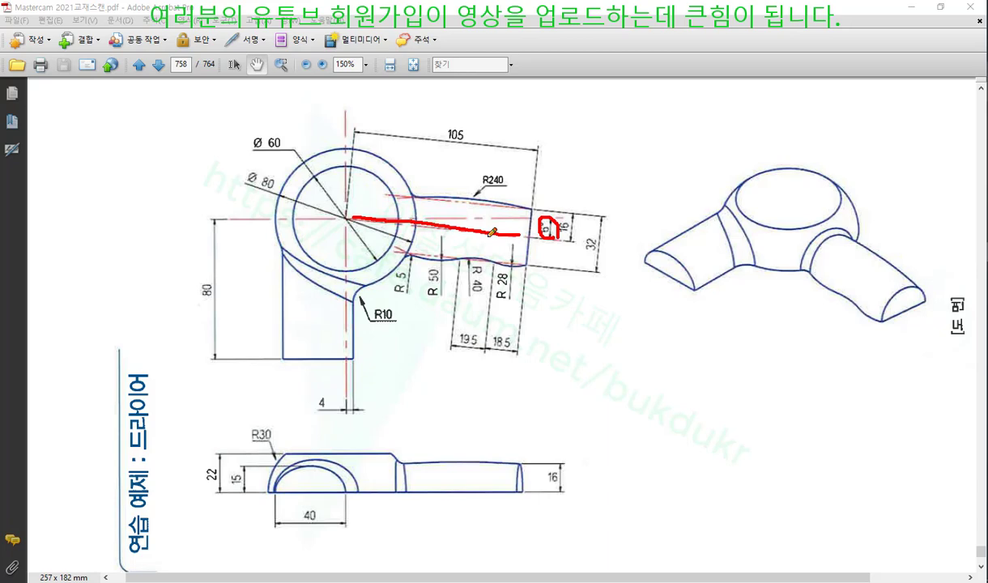
pyautogui.moveTo(574, 249)
pyautogui.mouseDown()
pyautogui.moveTo(558, 234)
pyautogui.moveTo(584, 195)
pyautogui.moveTo(576, 246)
pyautogui.mouseUp()
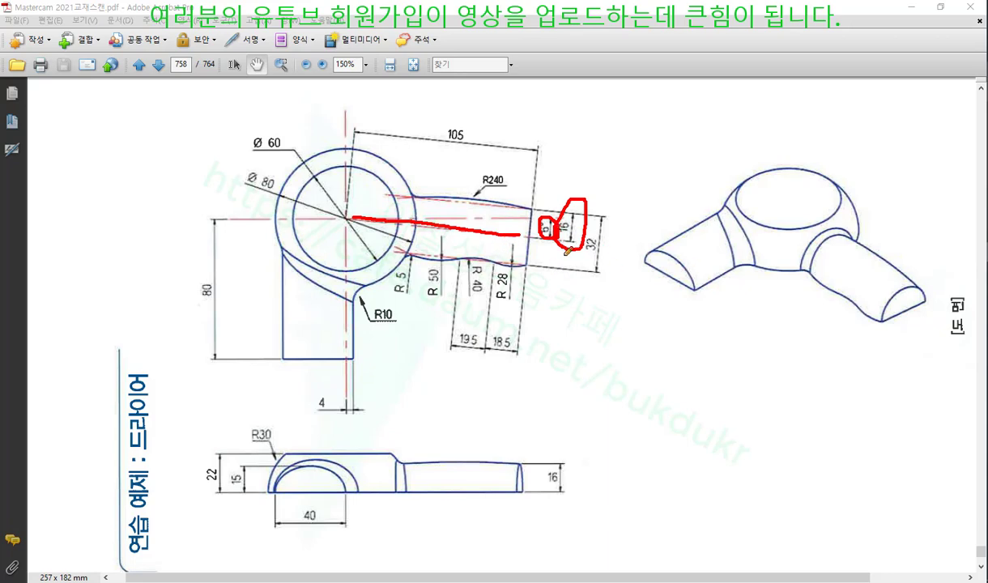
pyautogui.moveTo(585, 258); pyautogui.dragTo(598, 256)
pyautogui.moveTo(435, 147); pyautogui.dragTo(465, 146)
pyautogui.rightClick(701, 128)
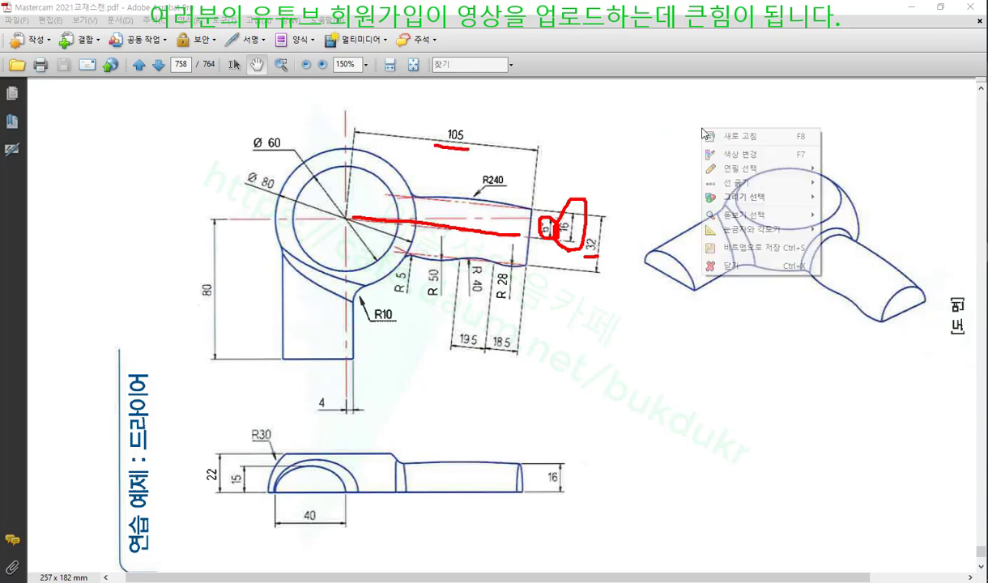
pyautogui.click(743, 271)
pyautogui.hotkey('alt', 'Tab')
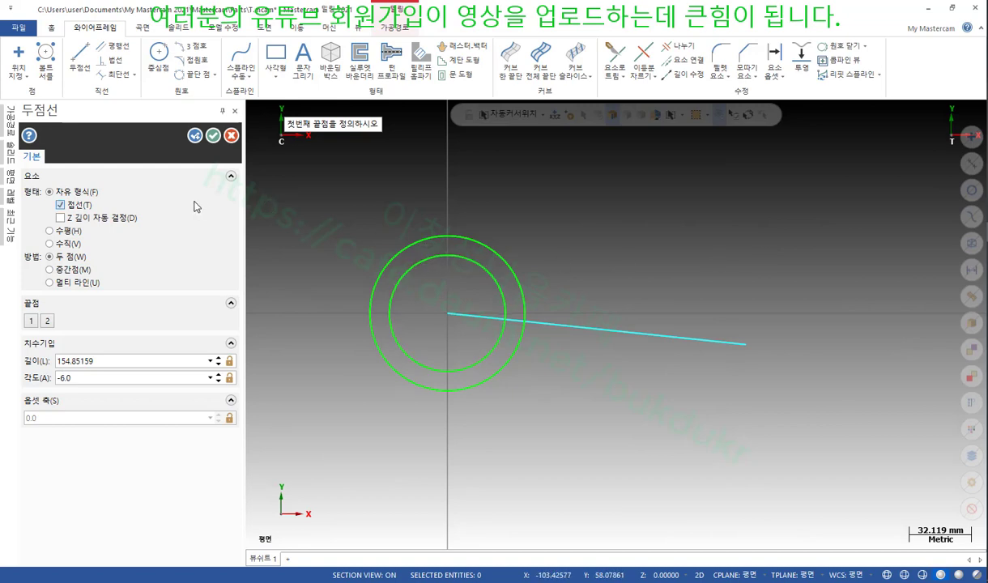
# Finish the centreline and offset a copy of it by 16 mm to both sides.
pyautogui.click(227, 135)
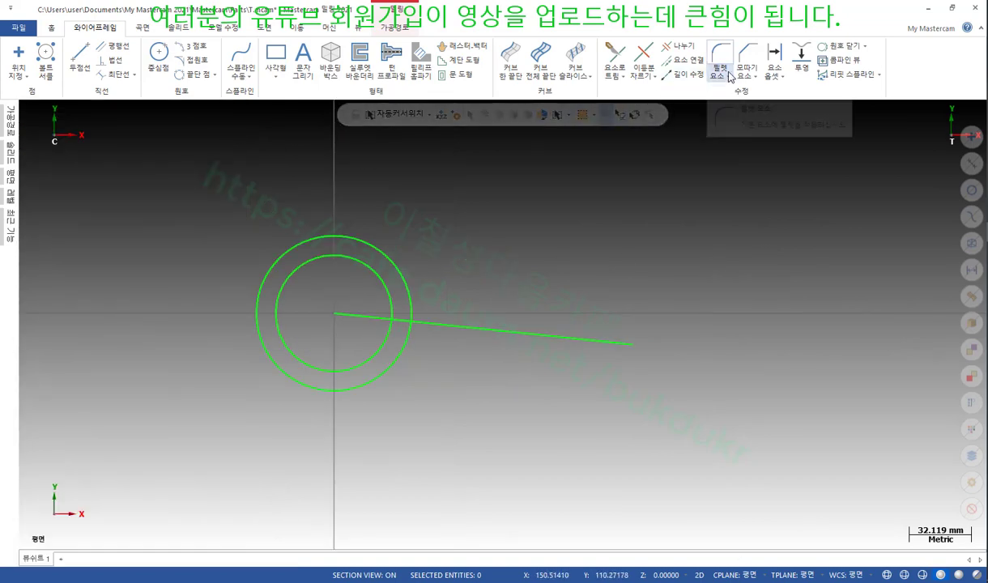
pyautogui.click(775, 63)
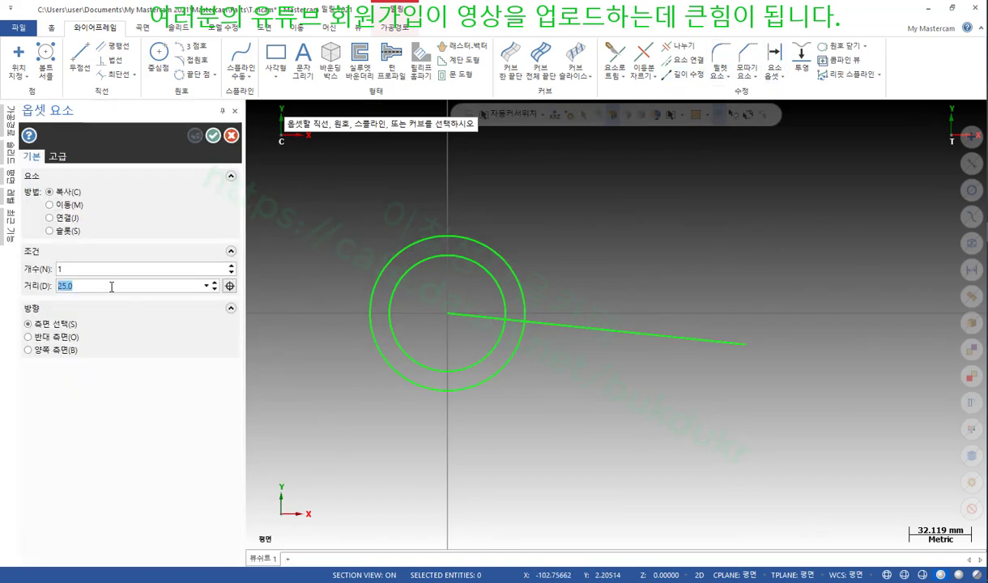
pyautogui.write('1')
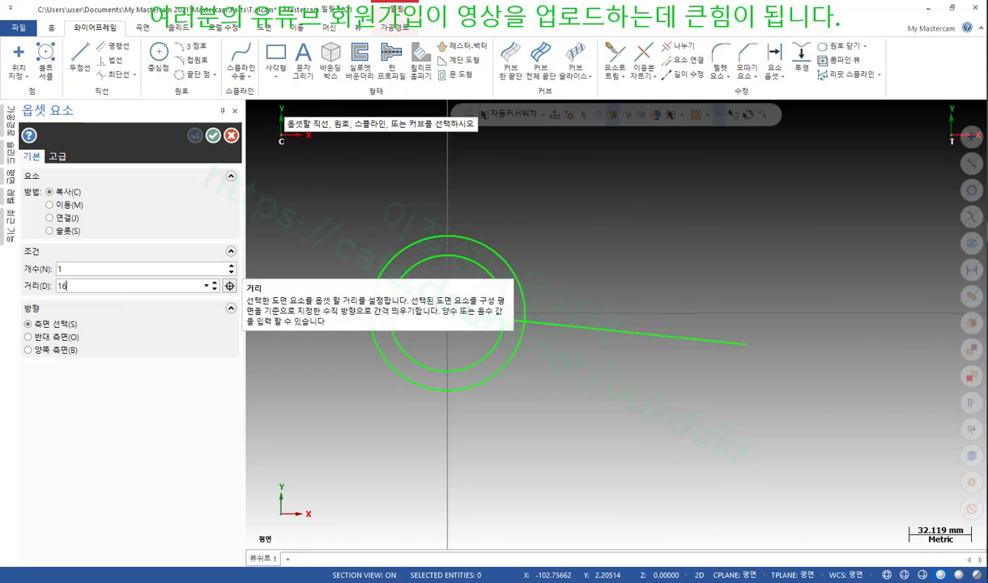
pyautogui.write('6')
pyautogui.press('Return')
pyautogui.click(535, 323)
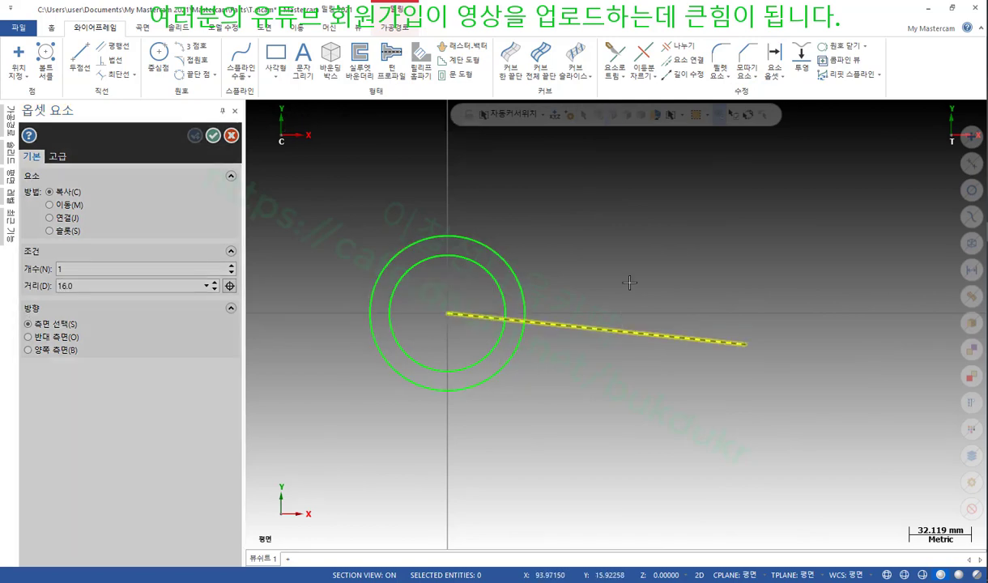
pyautogui.click(51, 348)
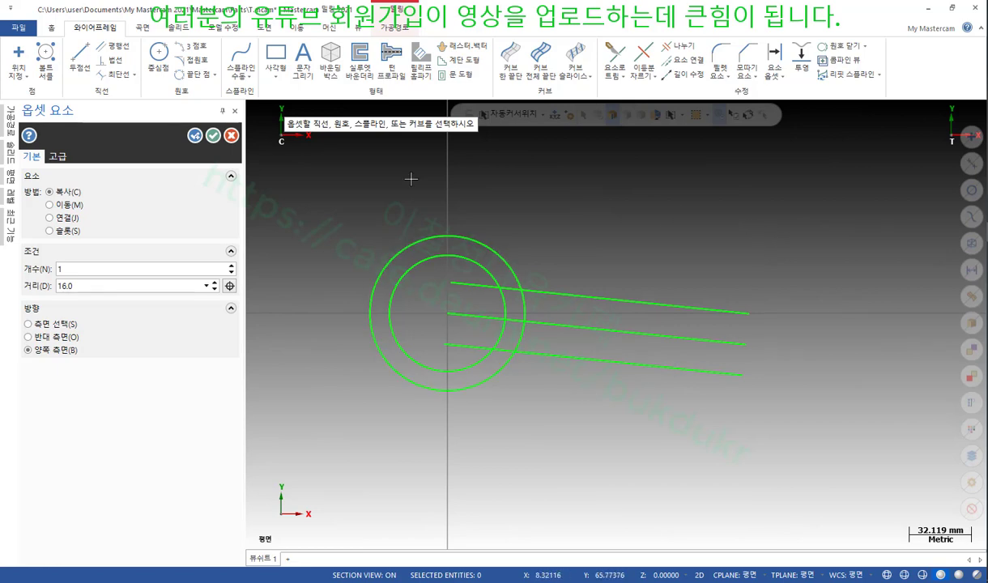
pyautogui.click(212, 138)
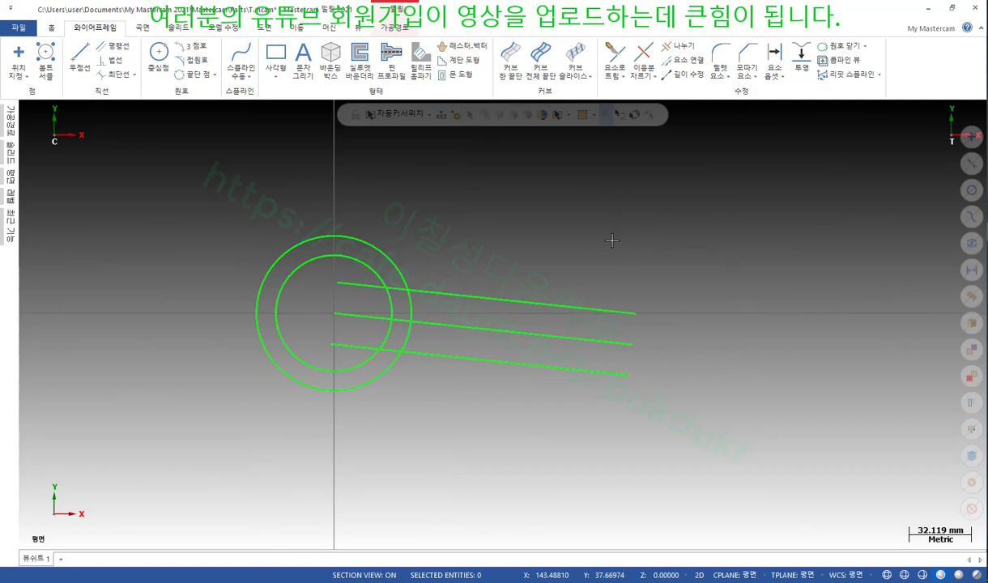
# Draw a two-point line from the origin to the near endpoint of the upper offset line.
pyautogui.click(80, 55)
pyautogui.click(450, 318)
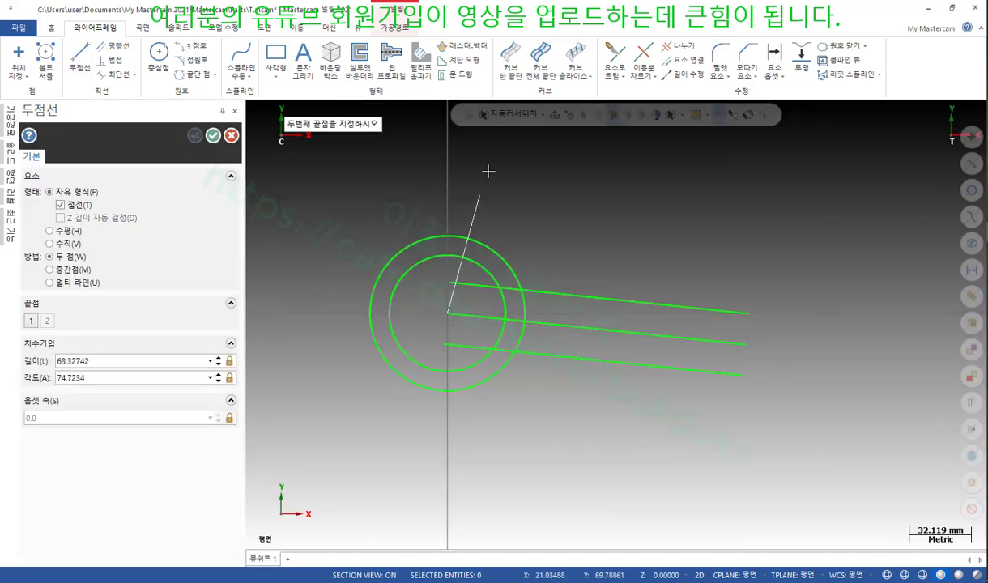
pyautogui.click(455, 289)
pyautogui.scroll(1, 656, 190)
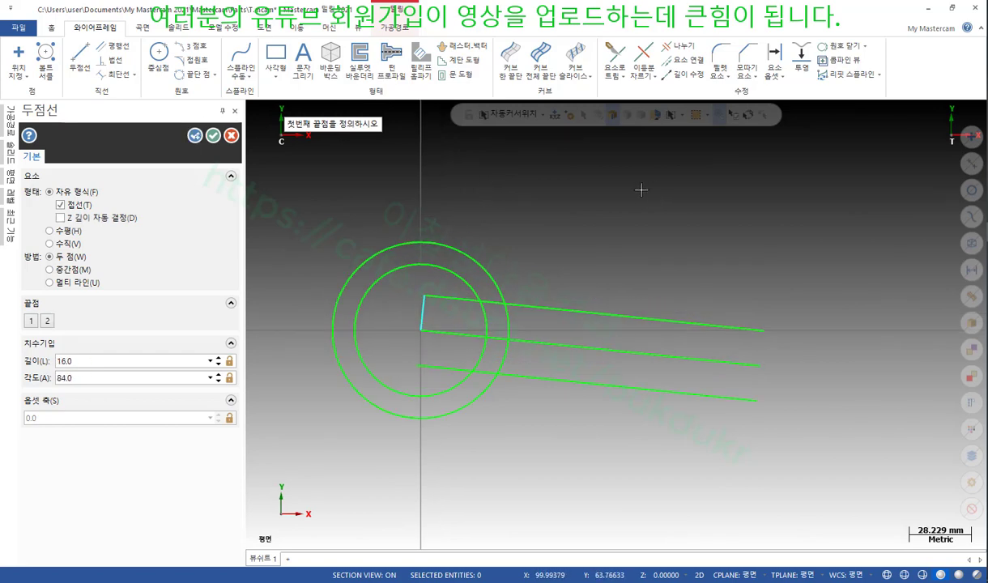
pyautogui.click(213, 135)
# Offset a copy of the short line at the origin by 105 mm along the nozzle and finish with single-side direction selected.
pyautogui.click(308, 317)
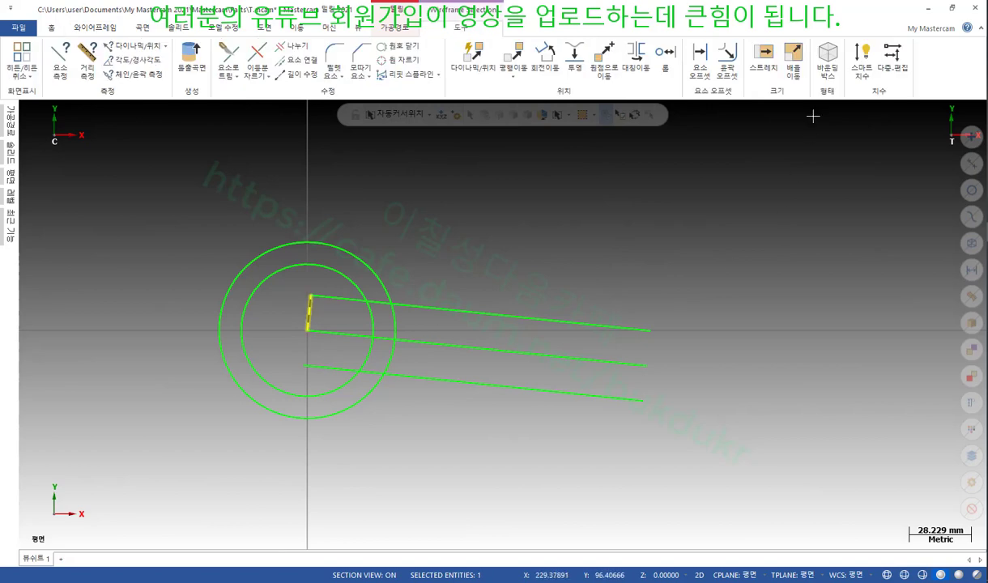
pyautogui.click(774, 58)
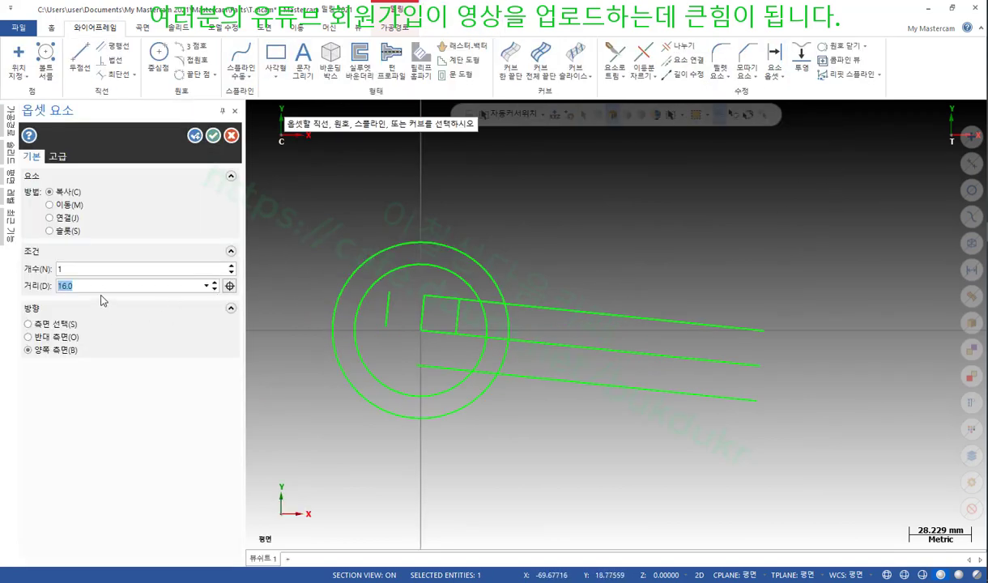
pyautogui.write('105')
pyautogui.press('Return')
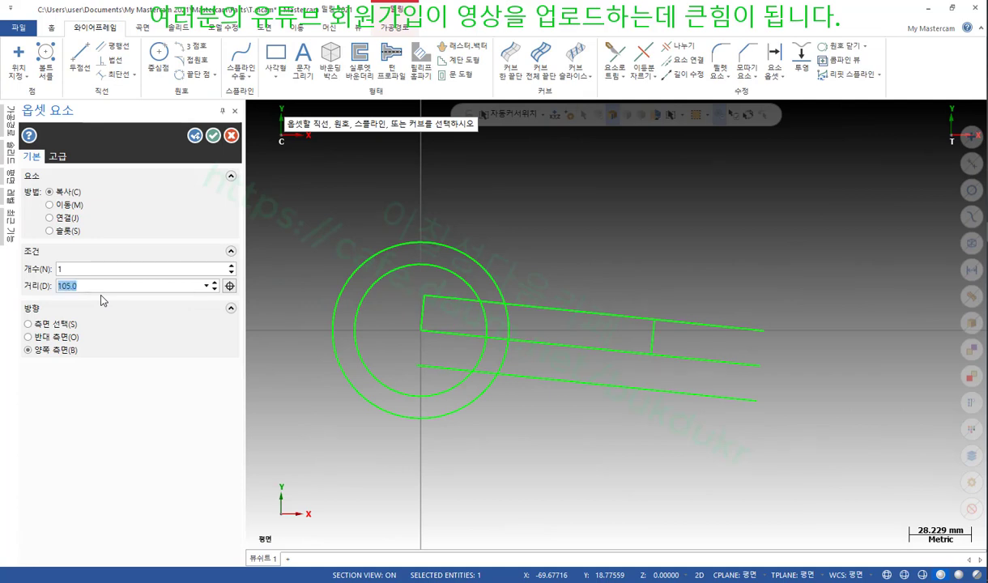
pyautogui.click(42, 324)
pyautogui.scroll(-1, 624, 272)
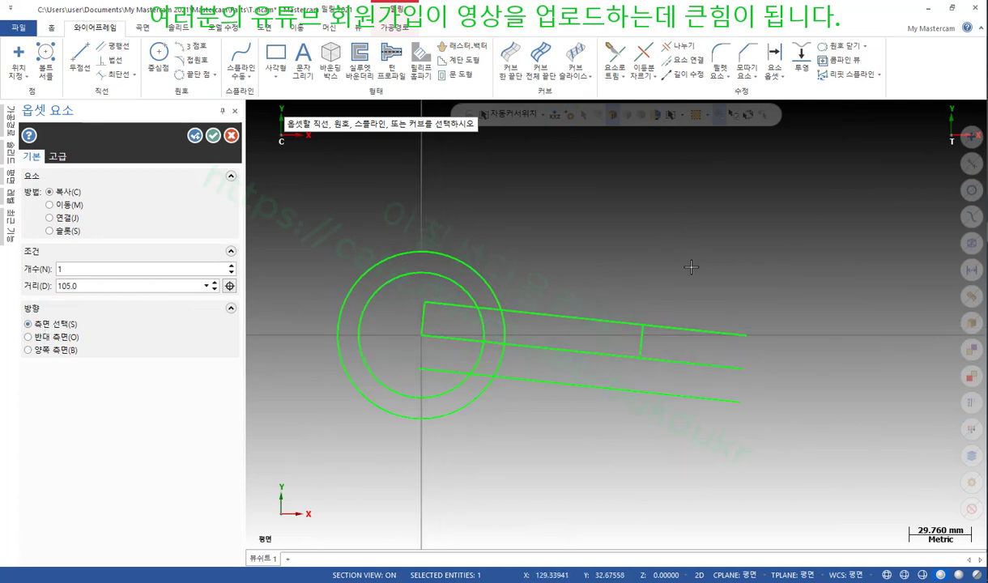
pyautogui.click(212, 136)
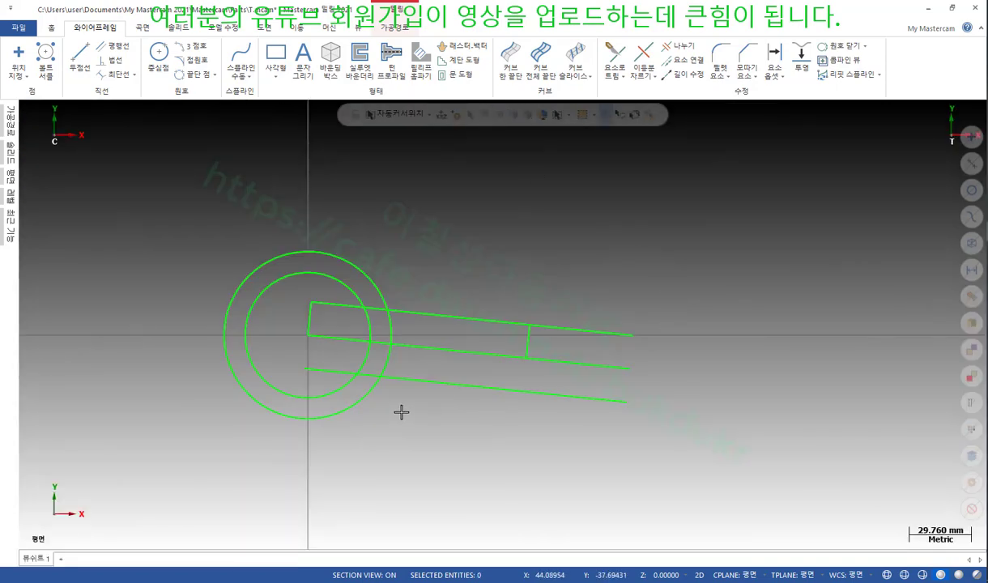
# Extend the nozzle's outer end line to the lower offset line using one-entity trim.
pyautogui.scroll(2, 401, 412)
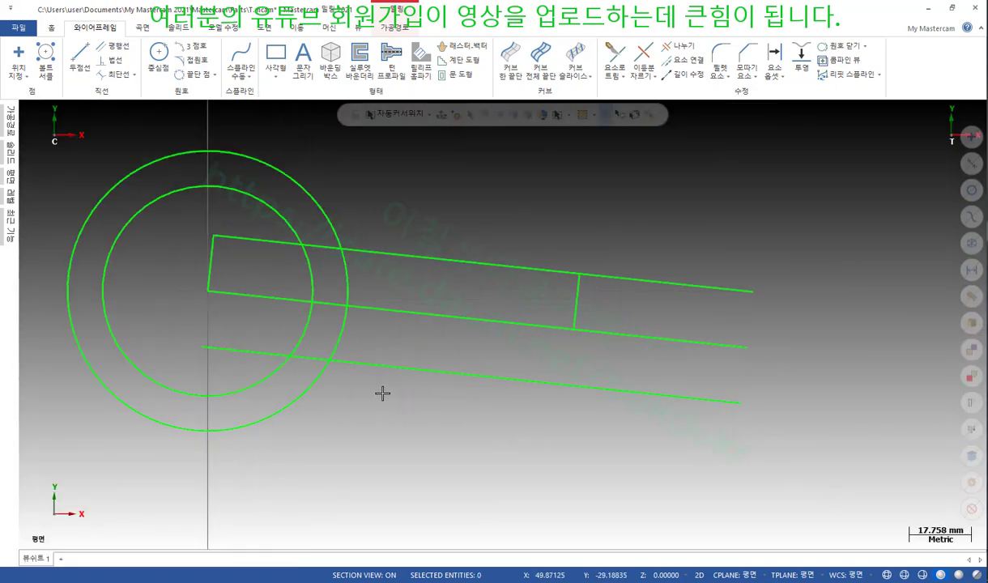
pyautogui.scroll(1, 382, 393)
pyautogui.click(615, 56)
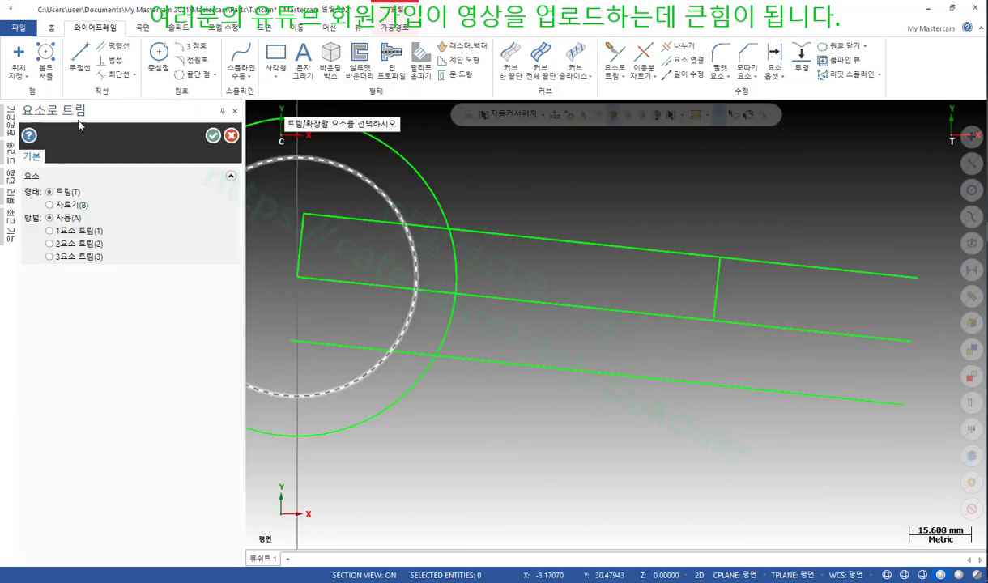
pyautogui.click(50, 230)
pyautogui.click(717, 285)
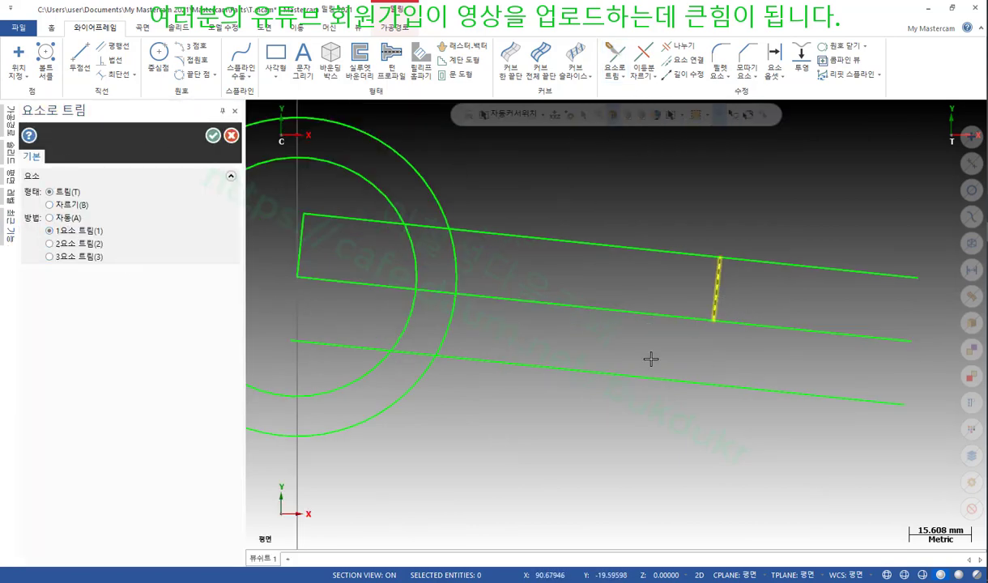
pyautogui.click(617, 372)
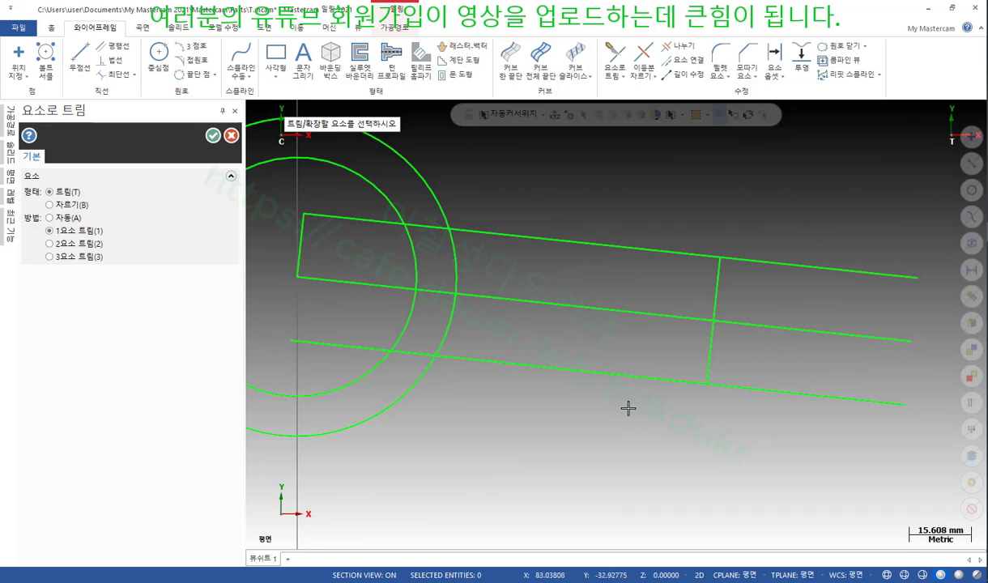
# Trim the lower, centre and upper nozzle lines back to the outer end line.
pyautogui.click(640, 376)
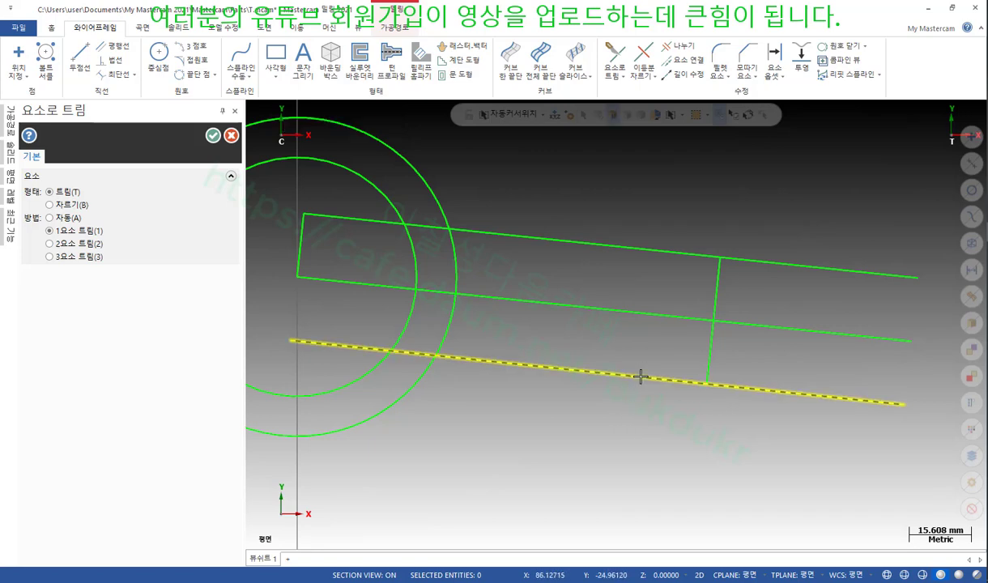
pyautogui.click(710, 353)
pyautogui.click(672, 316)
pyautogui.click(713, 308)
pyautogui.click(642, 249)
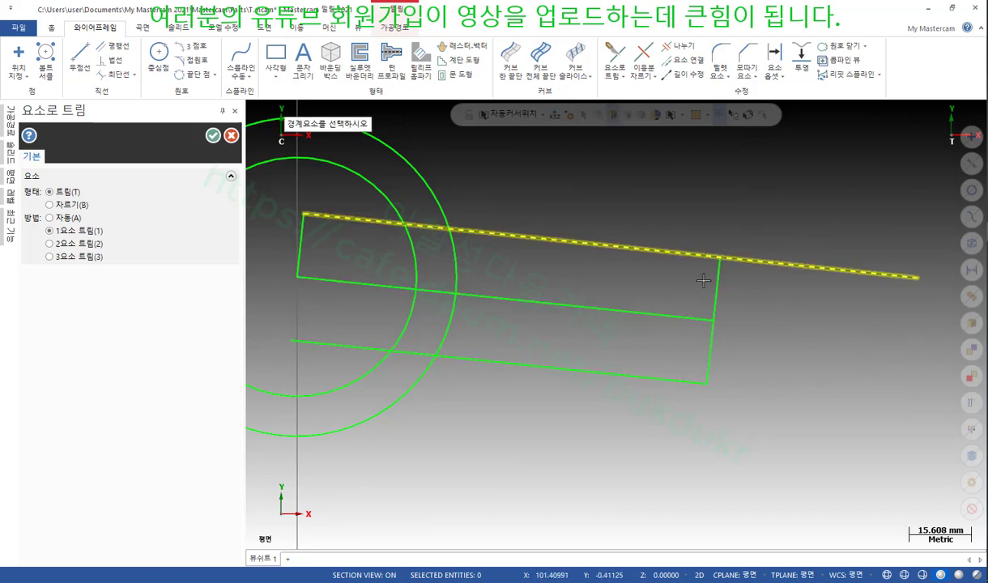
pyautogui.click(714, 281)
# Extend the short line at the origin to the lower nozzle line and finish trimming.
pyautogui.click(301, 239)
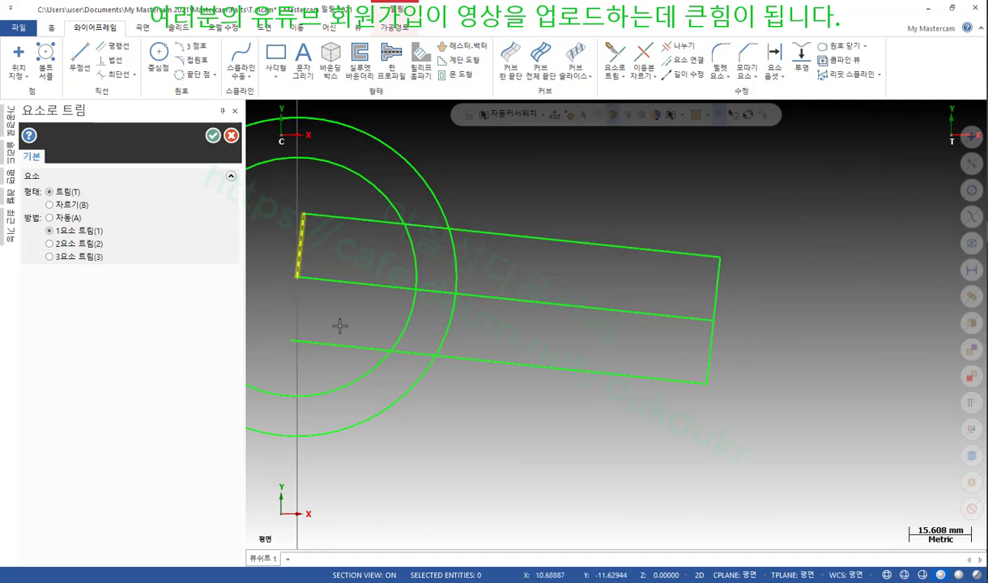
pyautogui.click(335, 343)
pyautogui.scroll(-2, 843, 328)
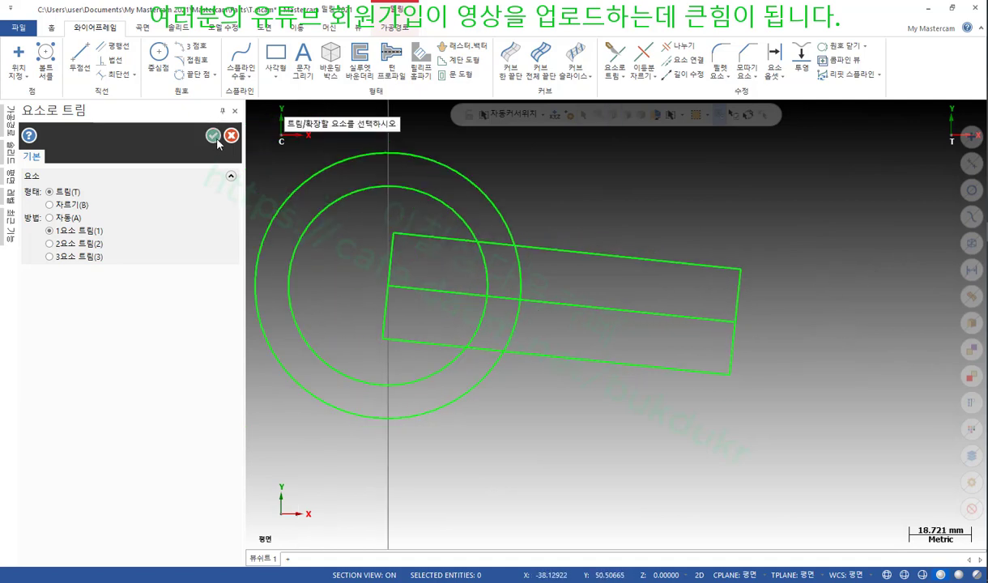
pyautogui.click(212, 136)
pyautogui.scroll(-2, 704, 293)
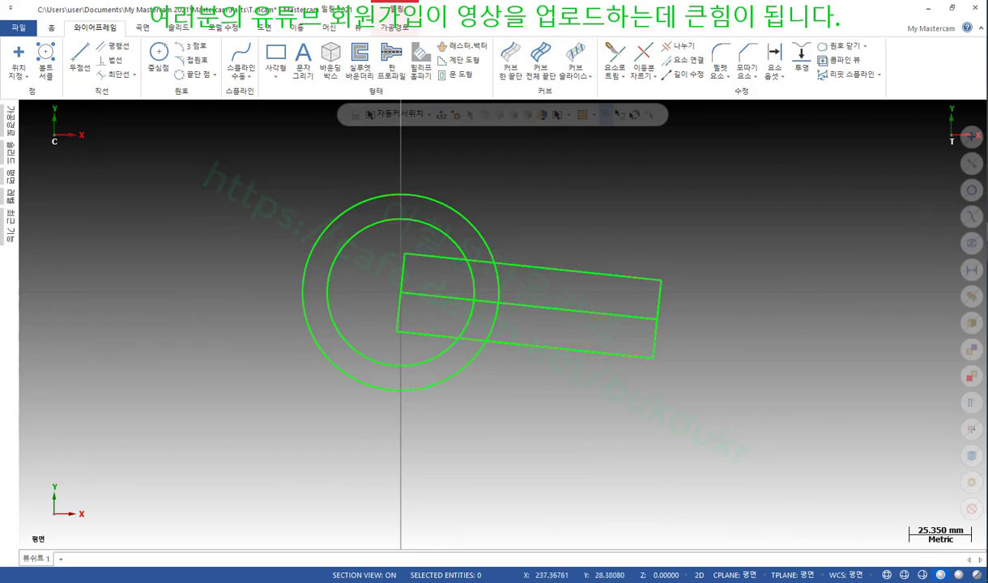
# Switch to the PDF drawing in Adobe Acrobat, mark the R240 arc's radius and two end points, and return to Mastercam.
pyautogui.hotkey('alt', 'Tab')
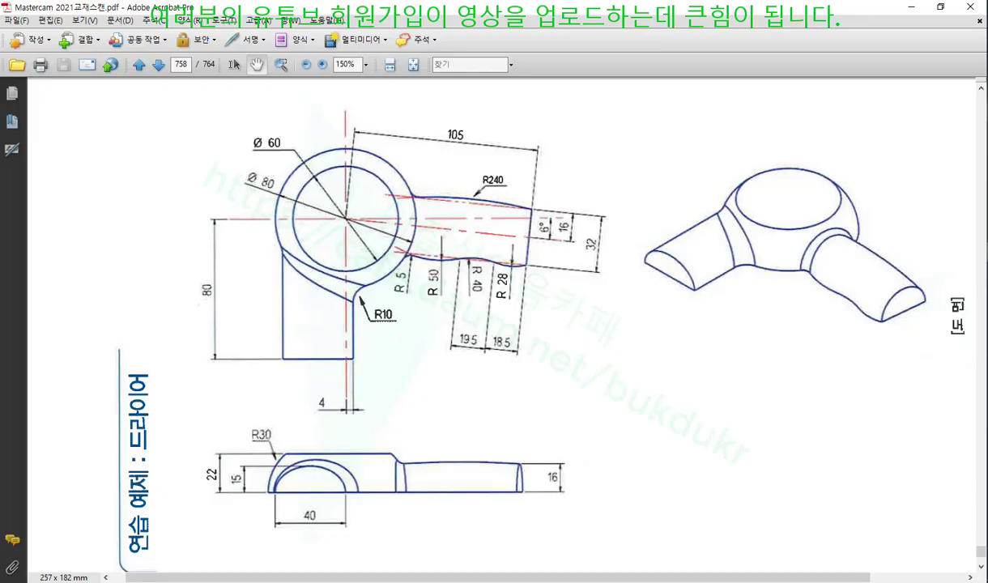
pyautogui.hotkey('ctrl', 'shift', 'd')
pyautogui.moveTo(498, 192)
pyautogui.mouseDown()
pyautogui.moveTo(478, 168)
pyautogui.moveTo(509, 184)
pyautogui.mouseUp()
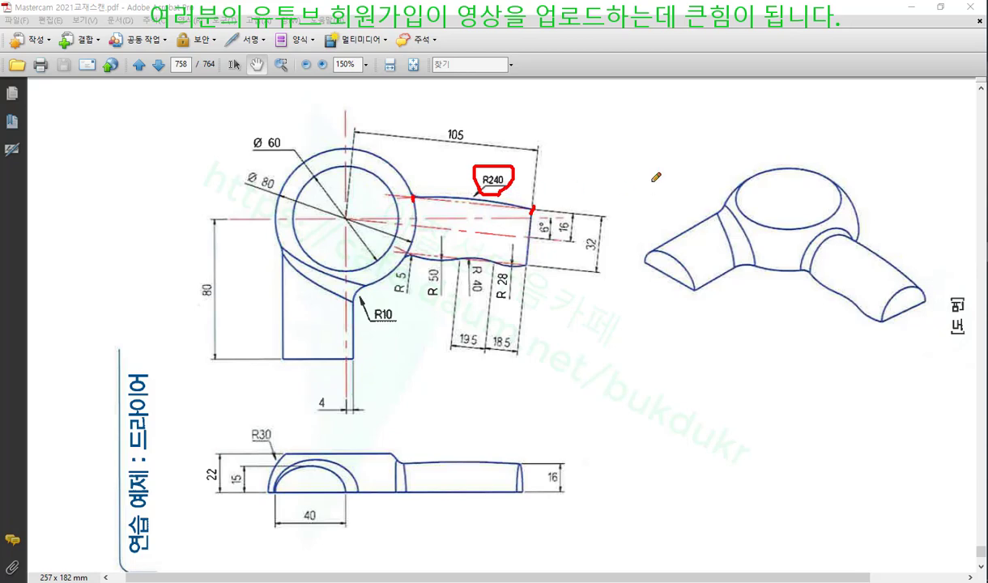
pyautogui.rightClick(634, 153)
pyautogui.click(672, 288)
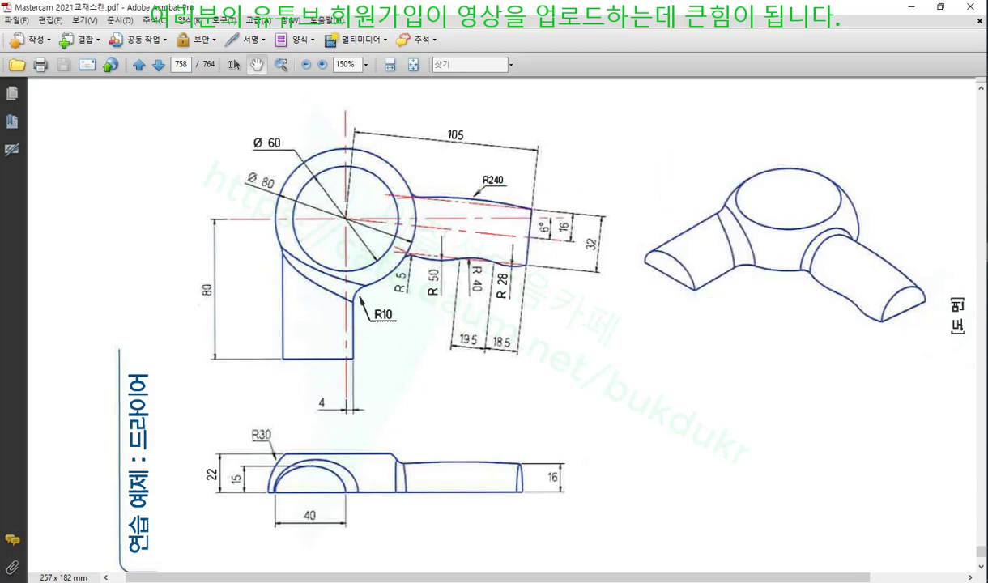
pyautogui.hotkey('alt', 'Tab')
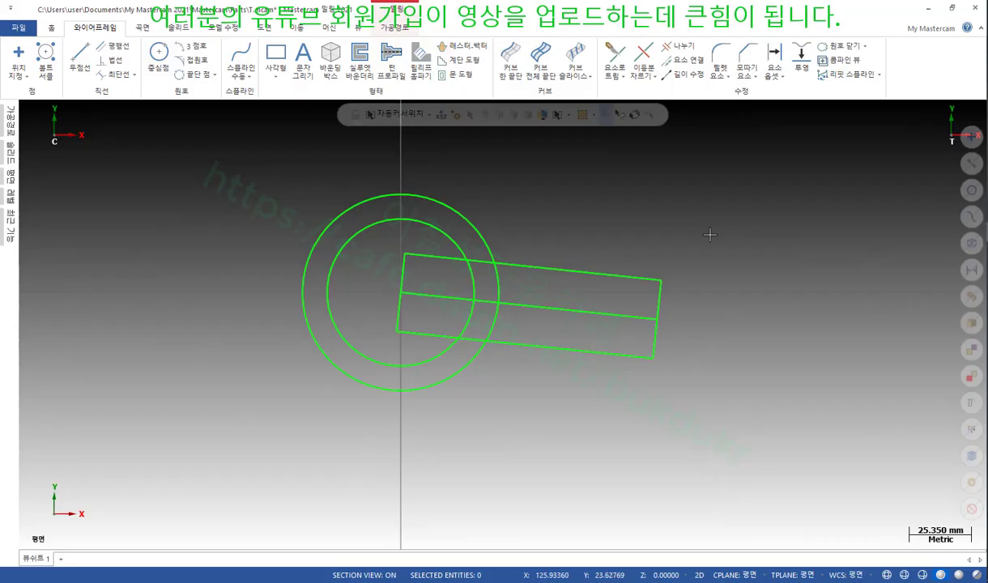
# Draw a two-point arc of radius 240 from the outer circle's crossing with the upper nozzle line to the nozzle's upper outer corner.
pyautogui.click(214, 74)
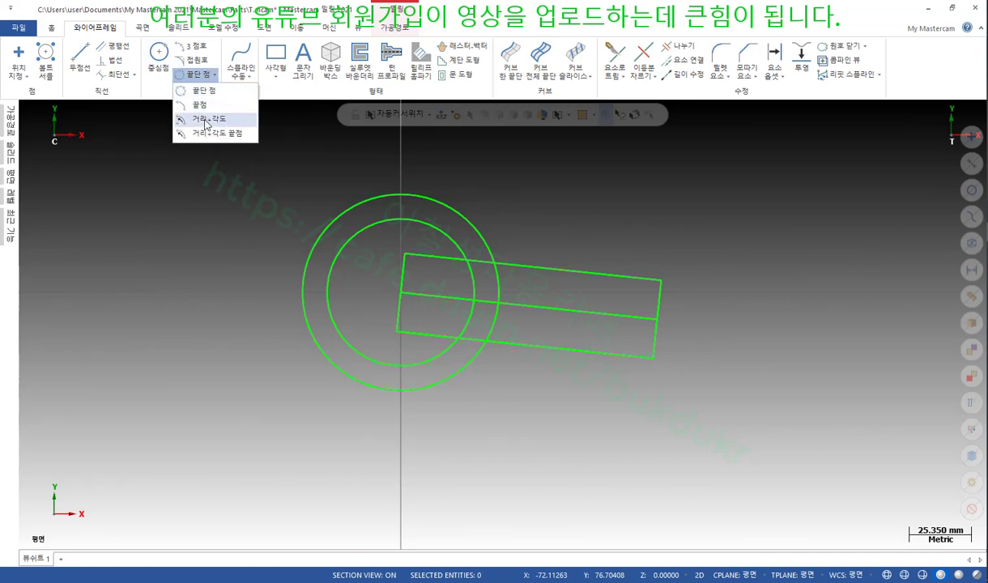
pyautogui.click(200, 106)
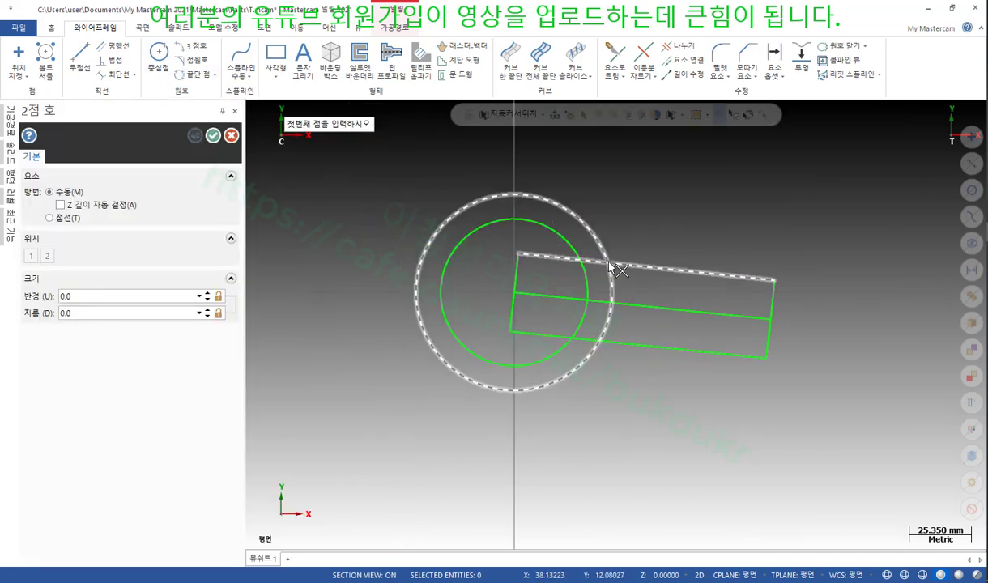
pyautogui.click(609, 263)
pyautogui.click(773, 280)
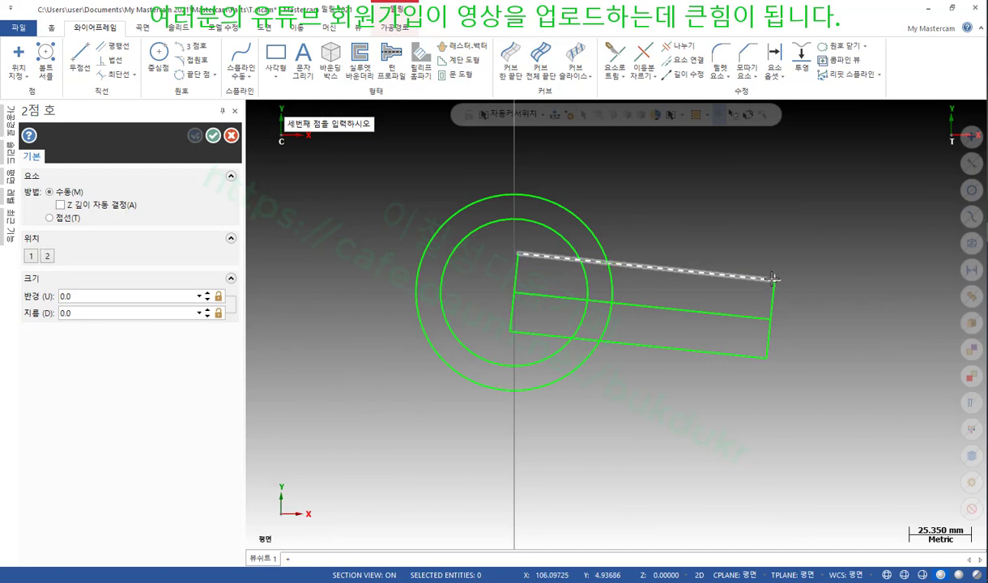
pyautogui.click(704, 244)
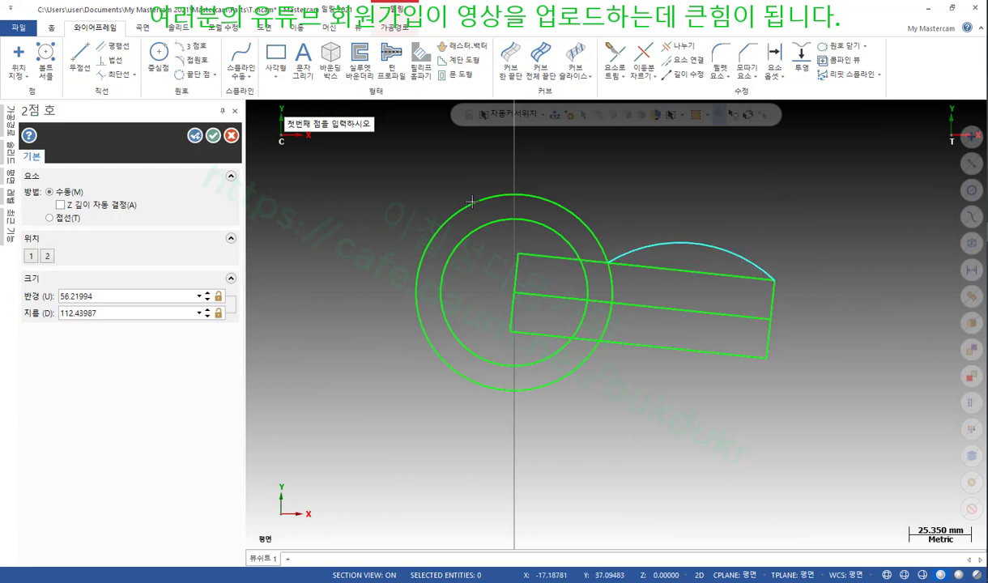
pyautogui.click(101, 297)
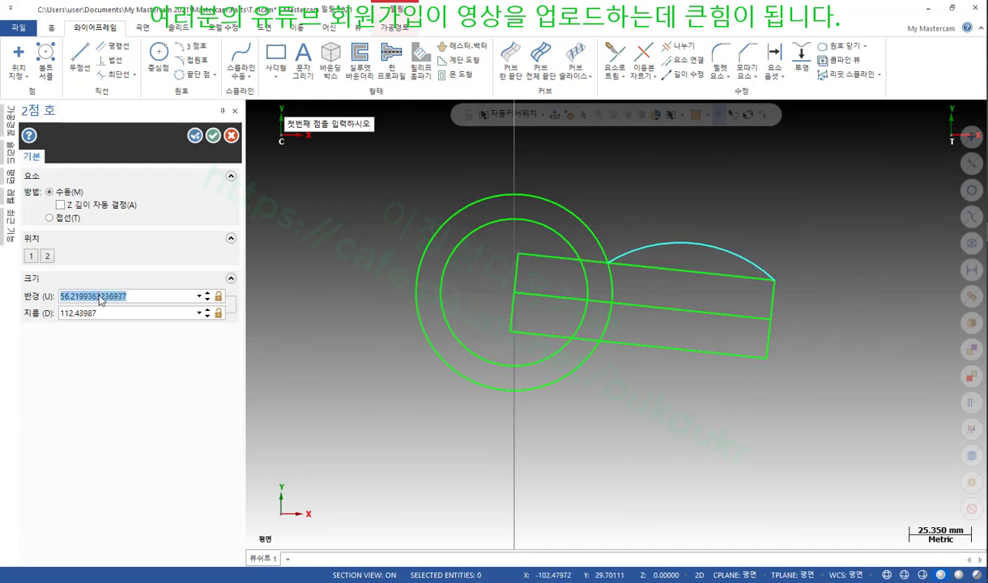
pyautogui.write('24')
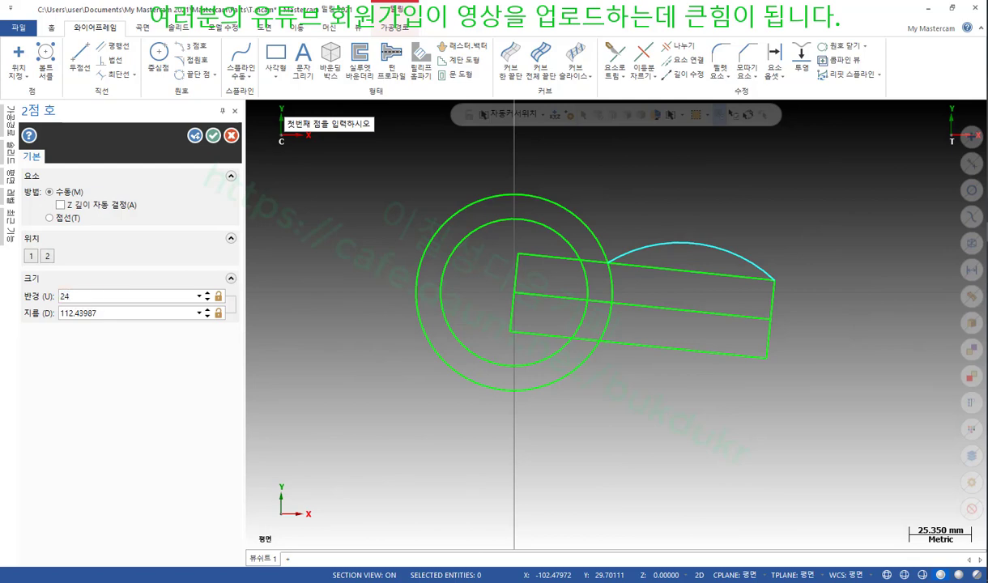
pyautogui.write('0')
pyautogui.press('Return')
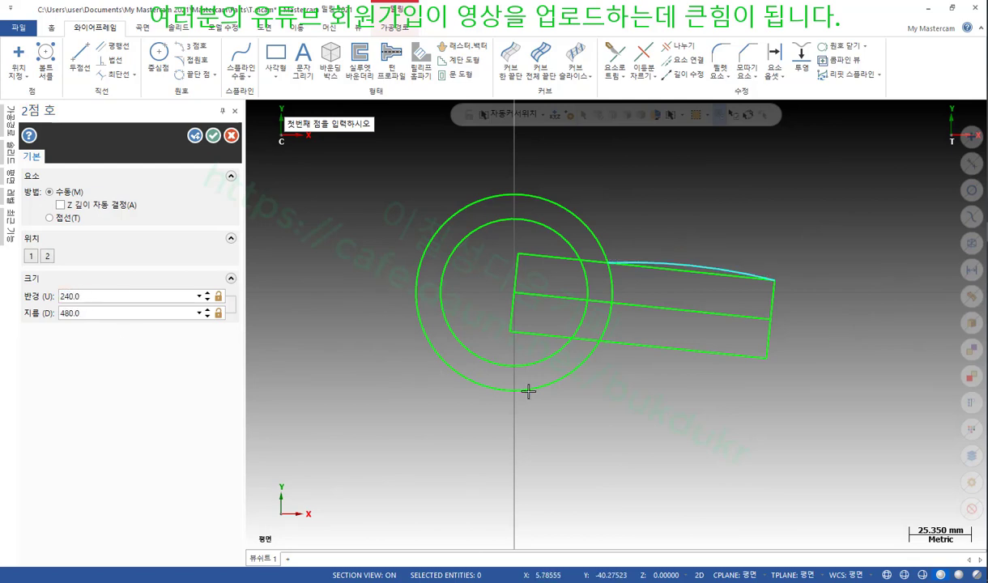
pyautogui.scroll(3, 739, 283)
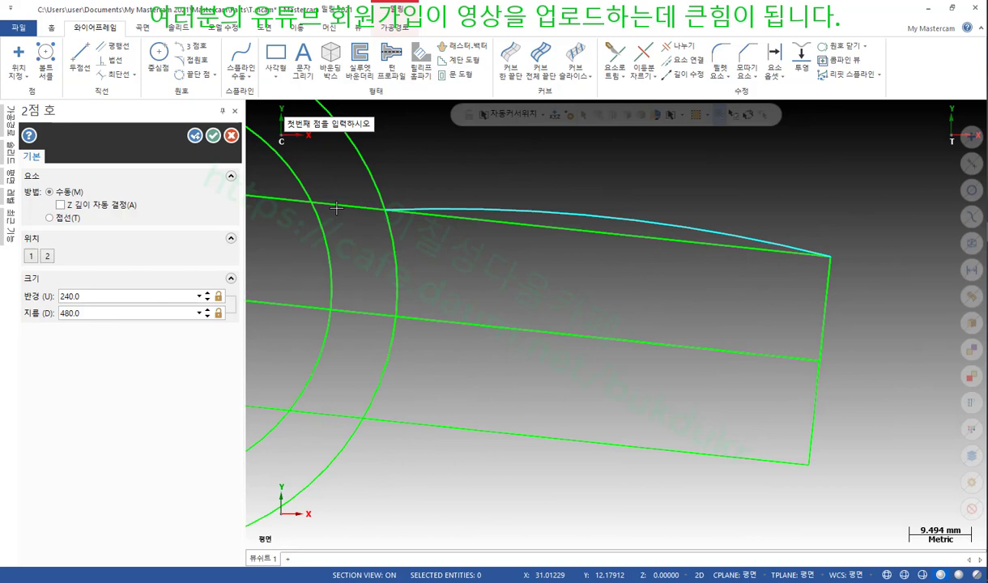
pyautogui.click(212, 136)
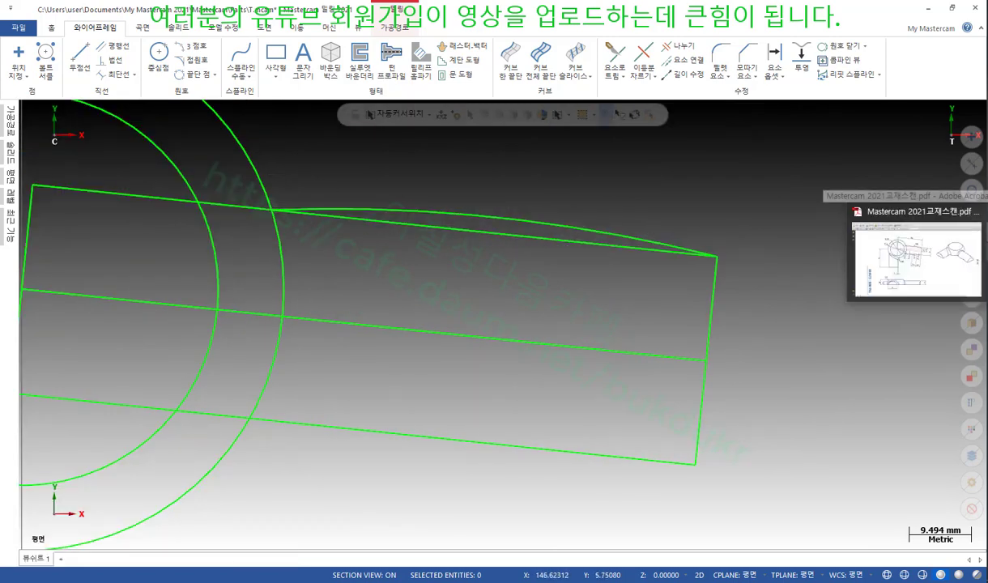
# Switch to the PDF drawing in Adobe Acrobat, mark the lower edge's 18.5 and 19.5 spacings, arc end points, R50 and R5, and return to Mastercam.
pyautogui.click(915, 268)
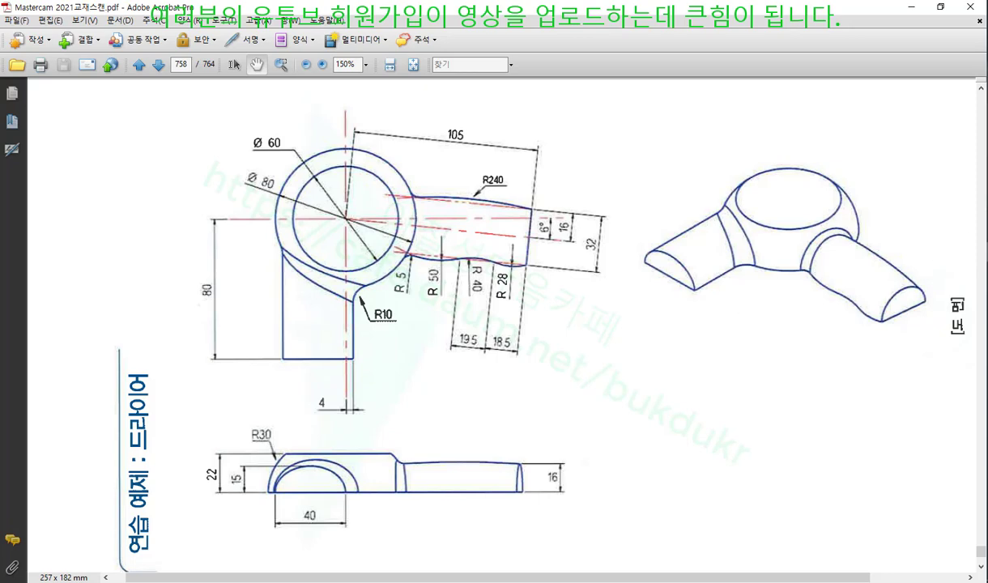
pyautogui.hotkey('ctrl', 'alt', 'd')
pyautogui.moveTo(490, 355); pyautogui.dragTo(508, 354)
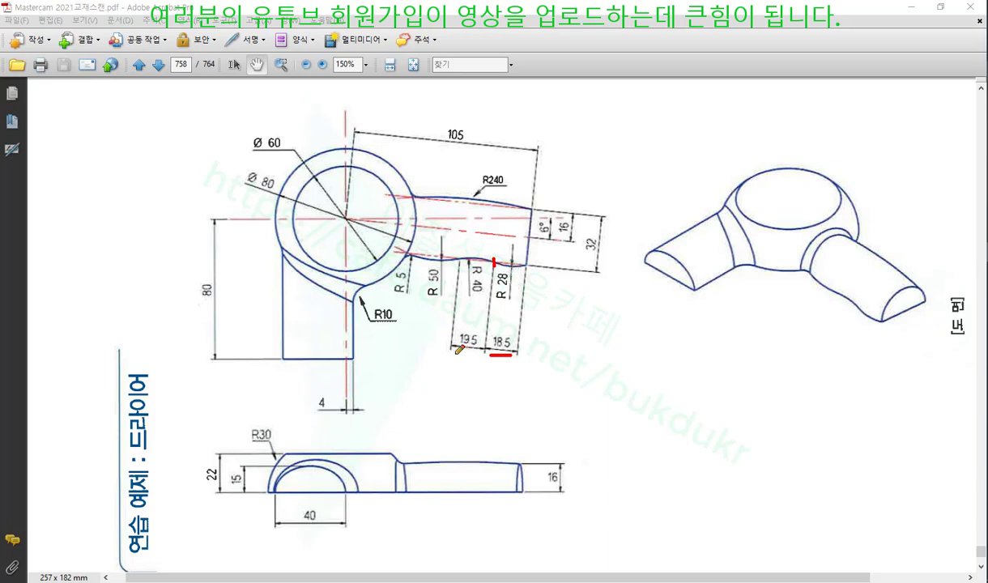
pyautogui.moveTo(454, 353); pyautogui.dragTo(478, 353)
pyautogui.moveTo(408, 250); pyautogui.dragTo(407, 260)
pyautogui.moveTo(429, 304)
pyautogui.mouseDown()
pyautogui.moveTo(443, 301)
pyautogui.moveTo(405, 297)
pyautogui.mouseUp()
pyautogui.rightClick(644, 294)
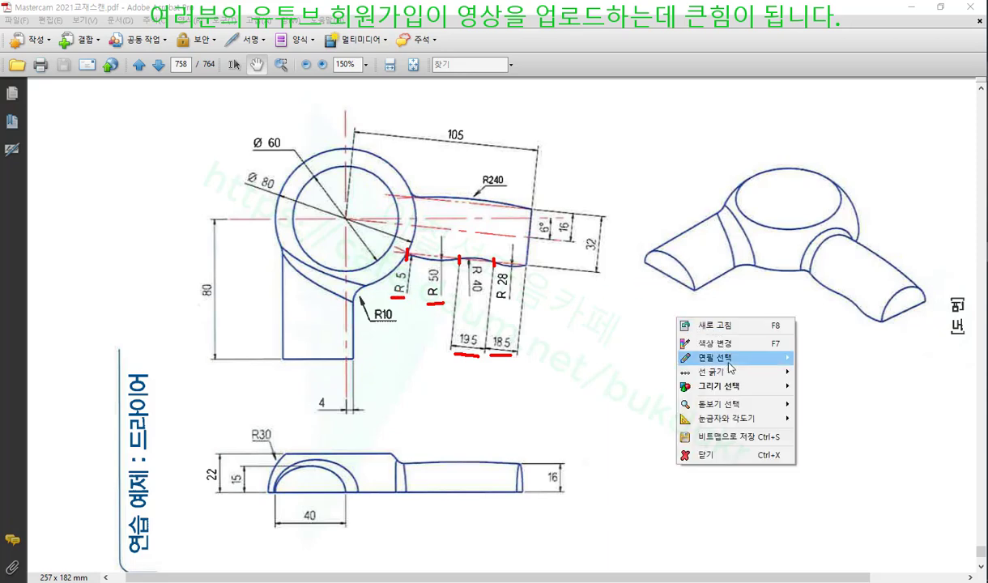
pyautogui.click(696, 435)
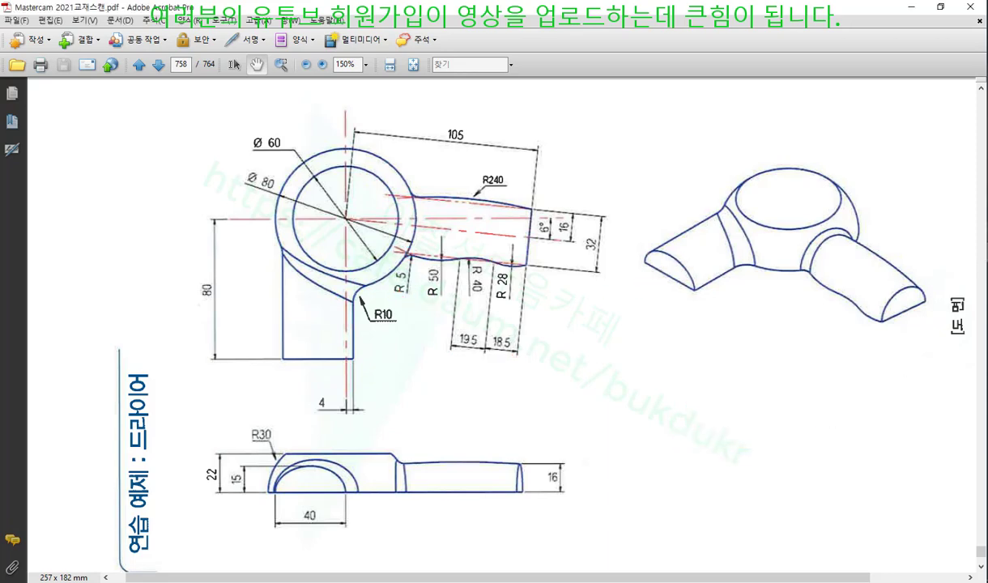
pyautogui.hotkey('alt', 'Tab')
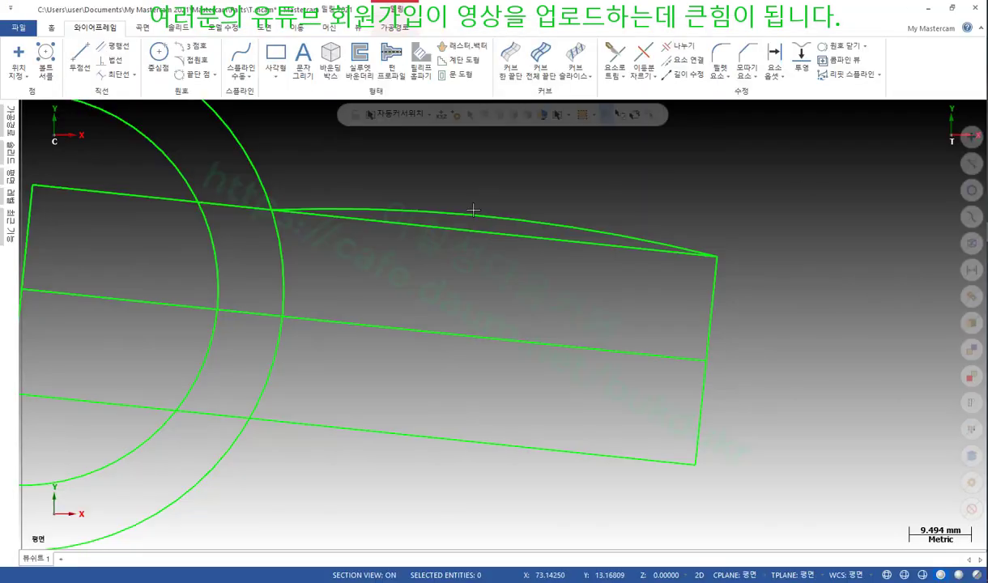
# Offset a copy of the nozzle's outer end line 18.5 mm inward.
pyautogui.click(774, 69)
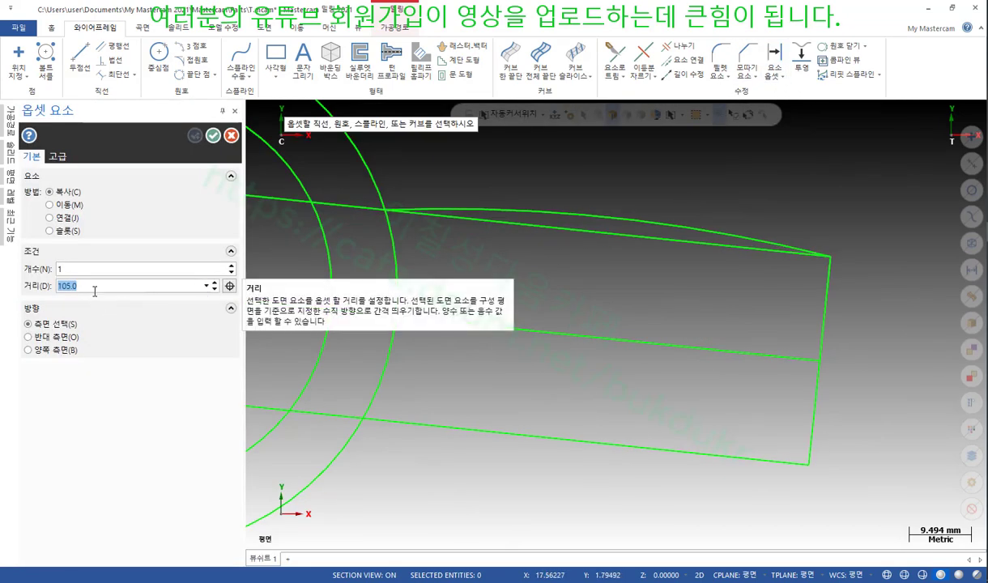
pyautogui.write('18.5')
pyautogui.press('Return')
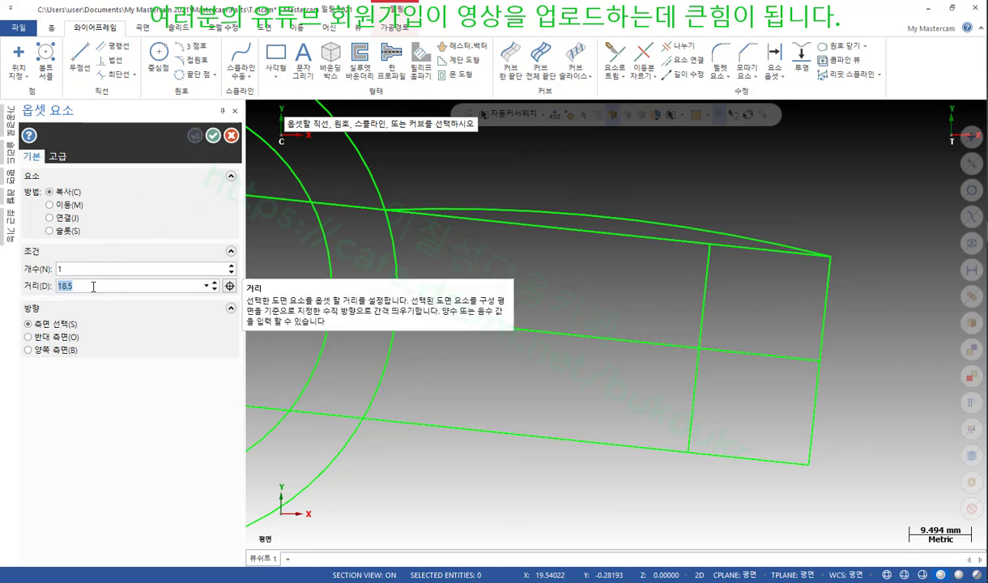
# Offset a copy of the inner cross line another 19.5 mm toward the circles and finish offsetting.
pyautogui.click(93, 287)
pyautogui.moveTo(94, 287); pyautogui.dragTo(36, 295)
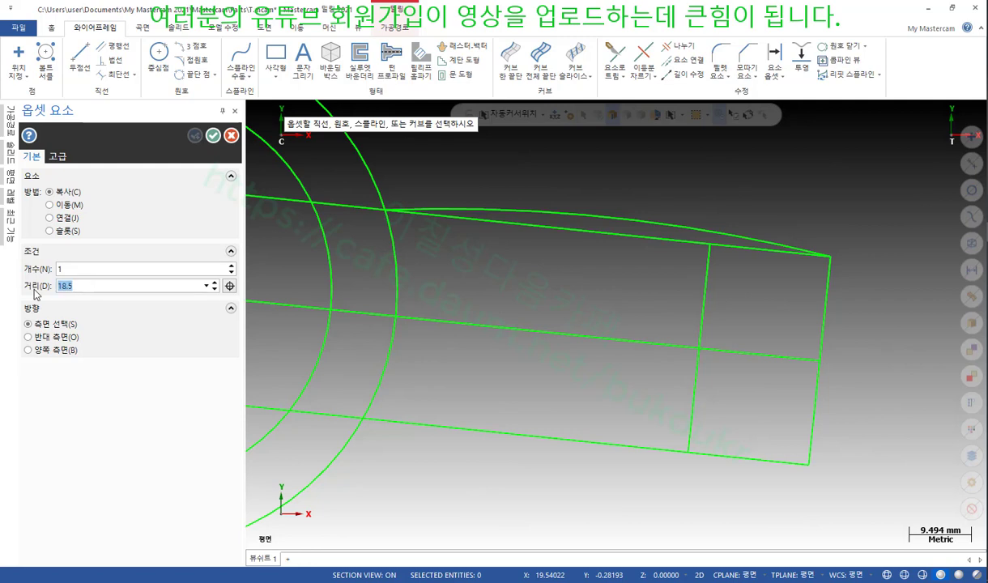
pyautogui.write('1')
pyautogui.click(702, 308)
pyautogui.click(642, 296)
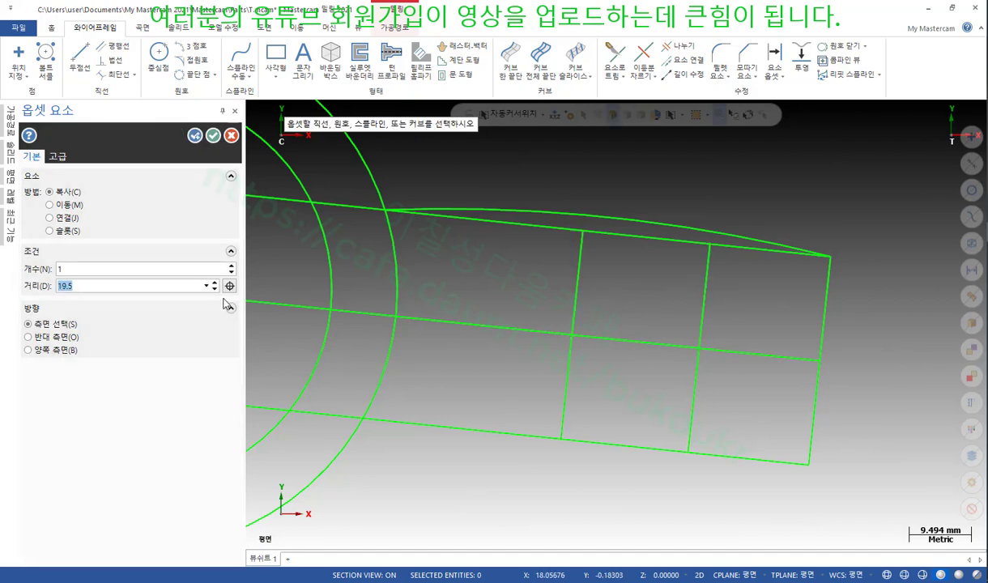
pyautogui.click(212, 135)
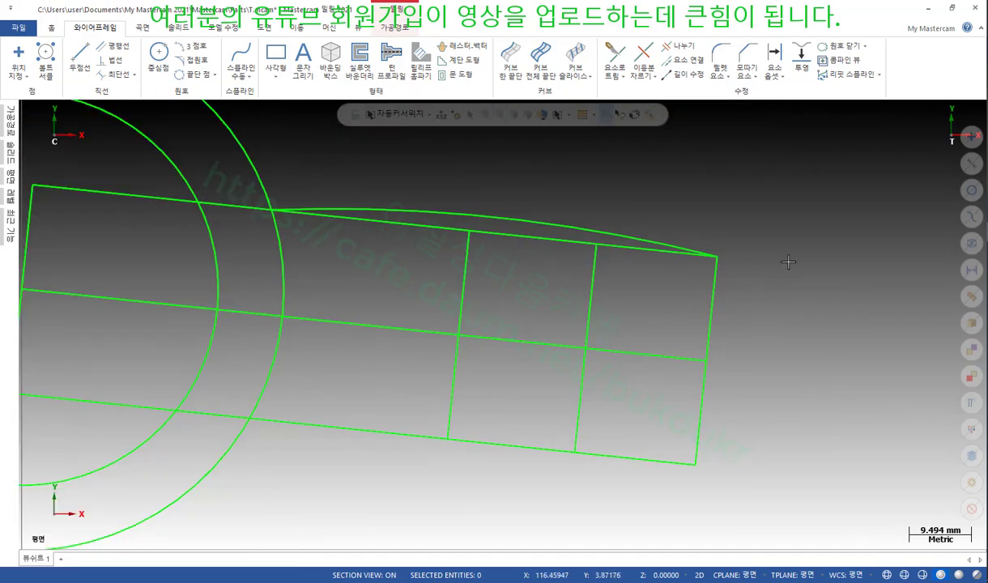
# Draw a downward-bulging two-point arc of radius 28 from the nozzle's lower outer corner to the first cross line's lower end.
pyautogui.scroll(-1, 788, 262)
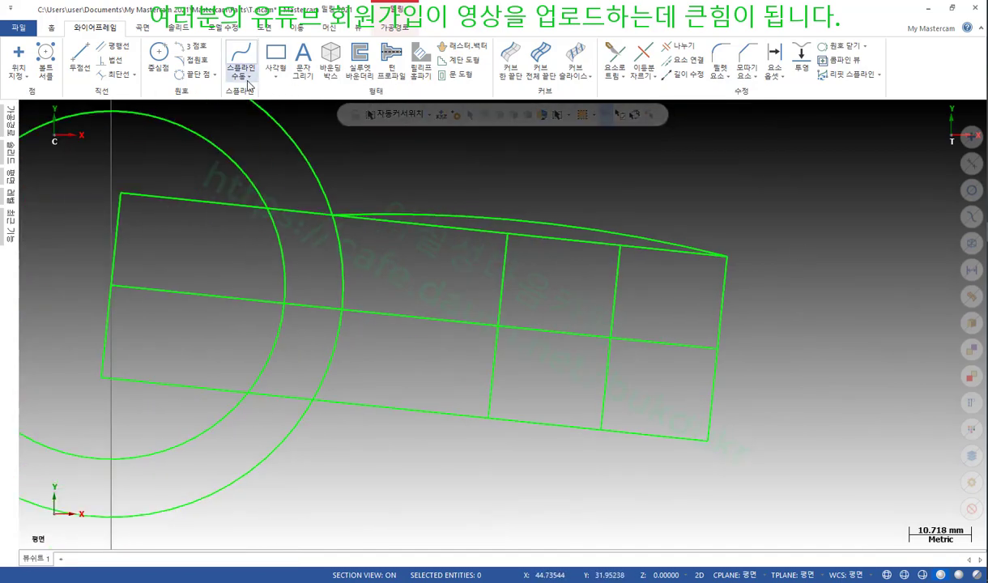
pyautogui.click(206, 75)
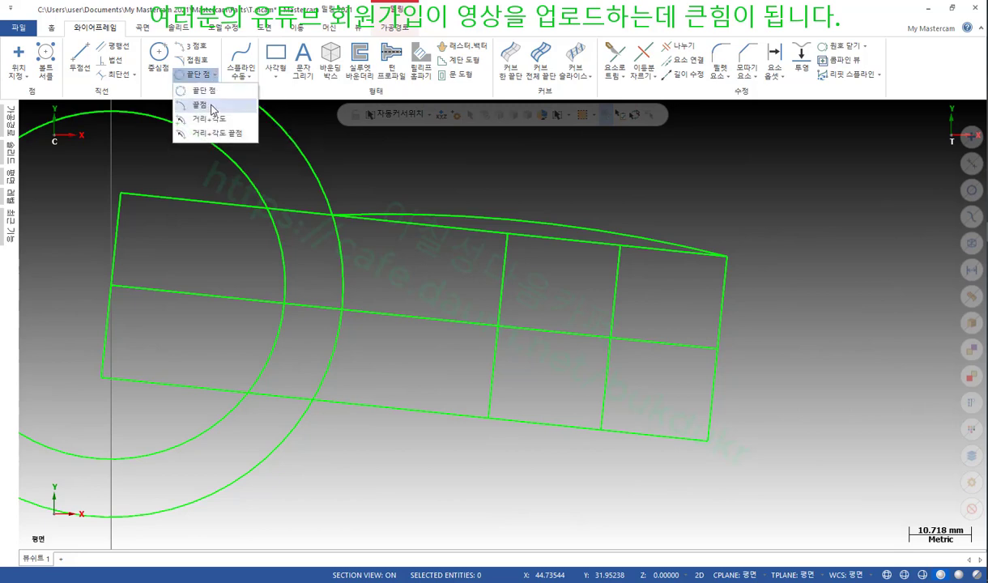
pyautogui.click(211, 108)
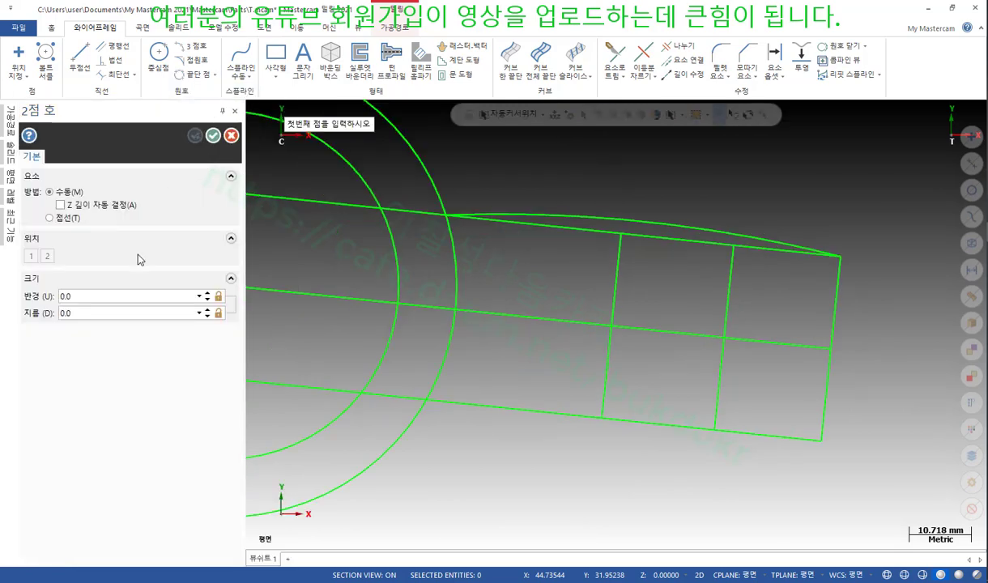
pyautogui.click(114, 295)
pyautogui.write('28')
pyautogui.click(822, 441)
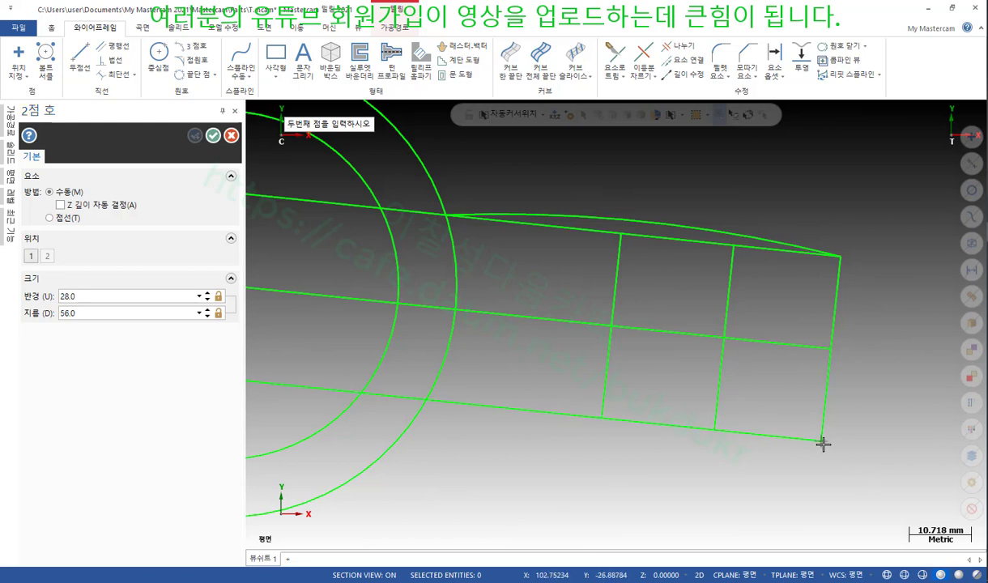
pyautogui.click(715, 430)
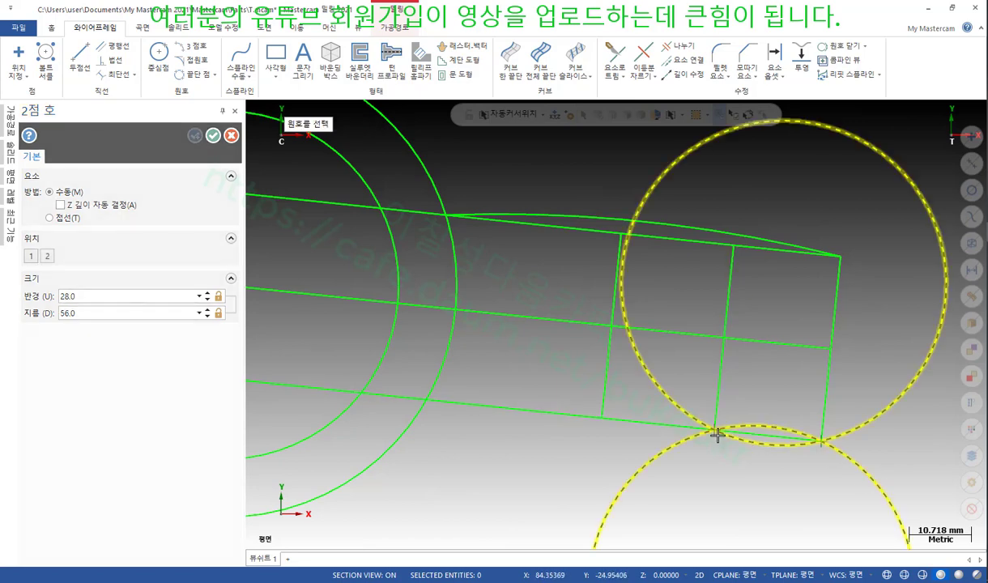
pyautogui.click(766, 449)
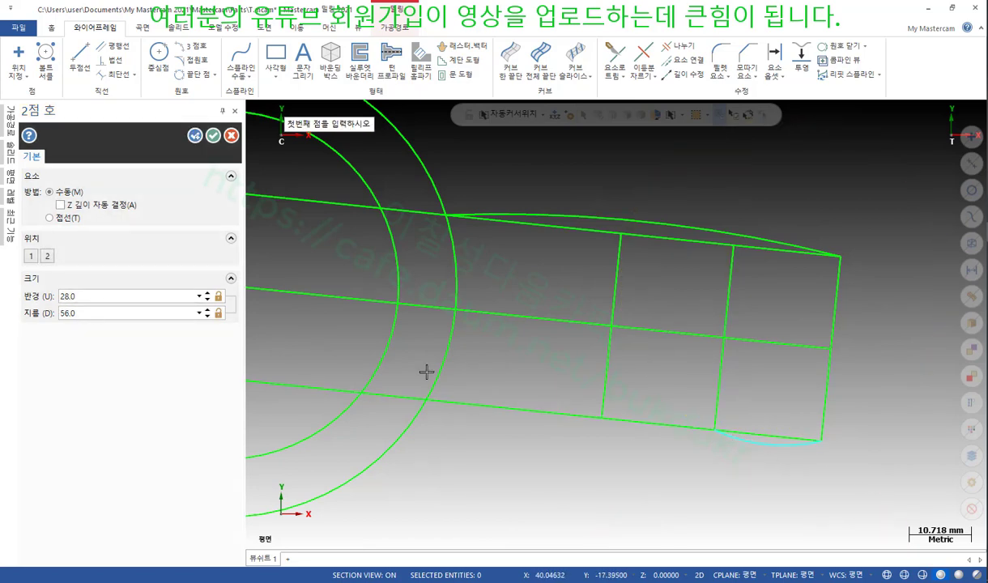
pyautogui.click(196, 136)
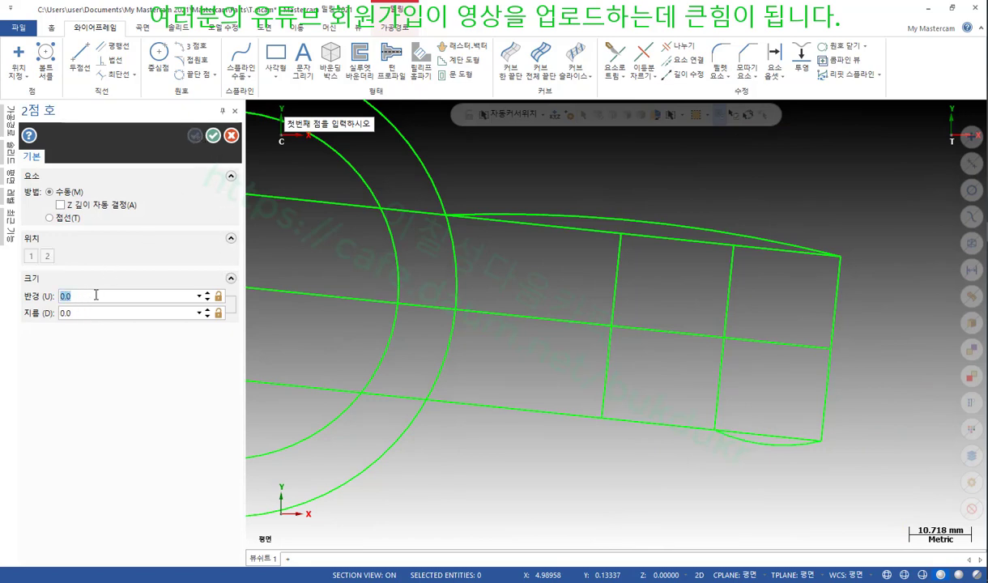
# Draw an upward-bulging two-point arc of radius 40 between the lower ends of the two cross lines.
pyautogui.write('4')
pyautogui.click(601, 418)
pyautogui.click(714, 429)
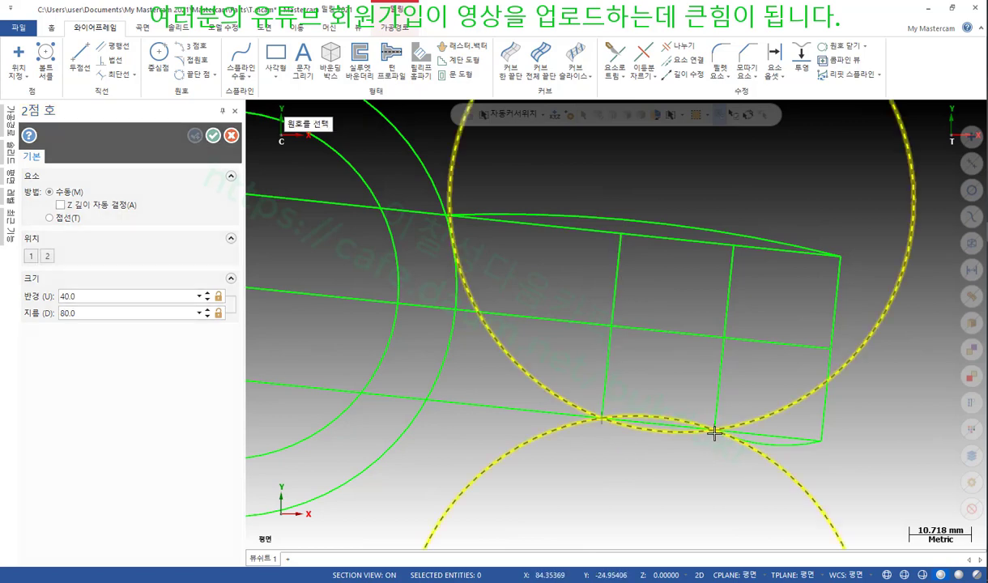
pyautogui.click(677, 416)
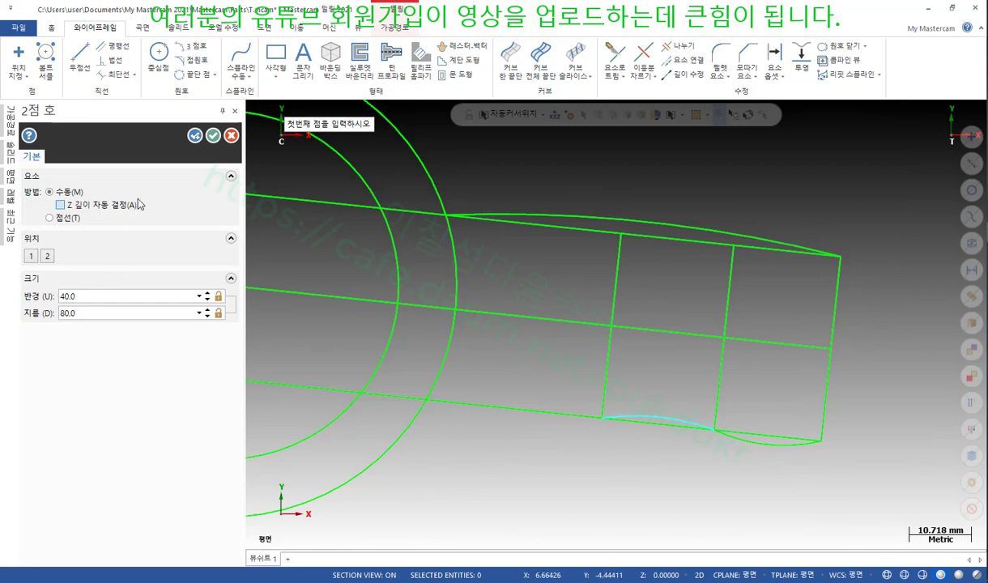
pyautogui.click(193, 136)
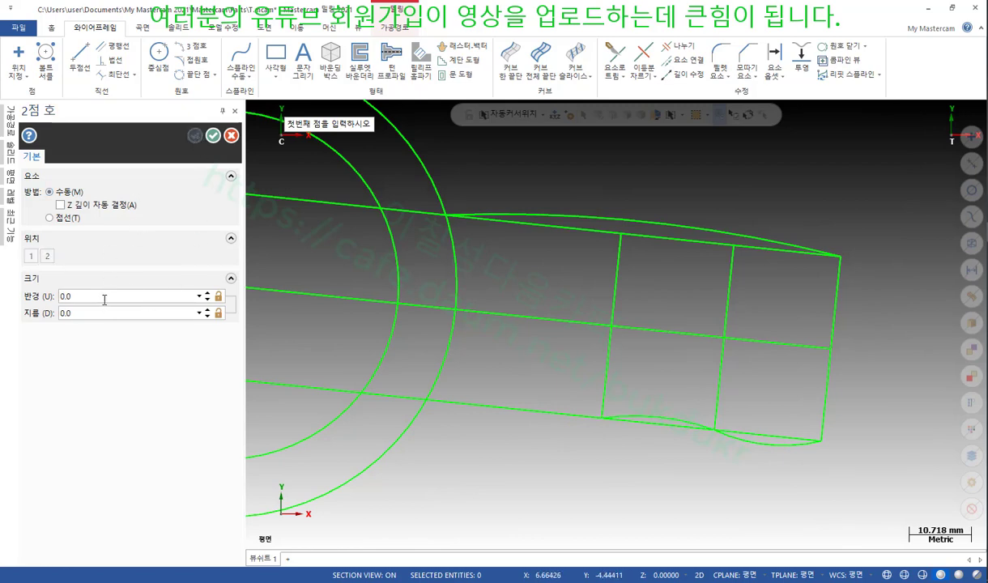
# Draw a downward-bulging two-point arc of radius 50 from the outer circle's crossing with the lower nozzle line to the inner cross line's lower end.
pyautogui.click(103, 297)
pyautogui.write('50')
pyautogui.click(427, 400)
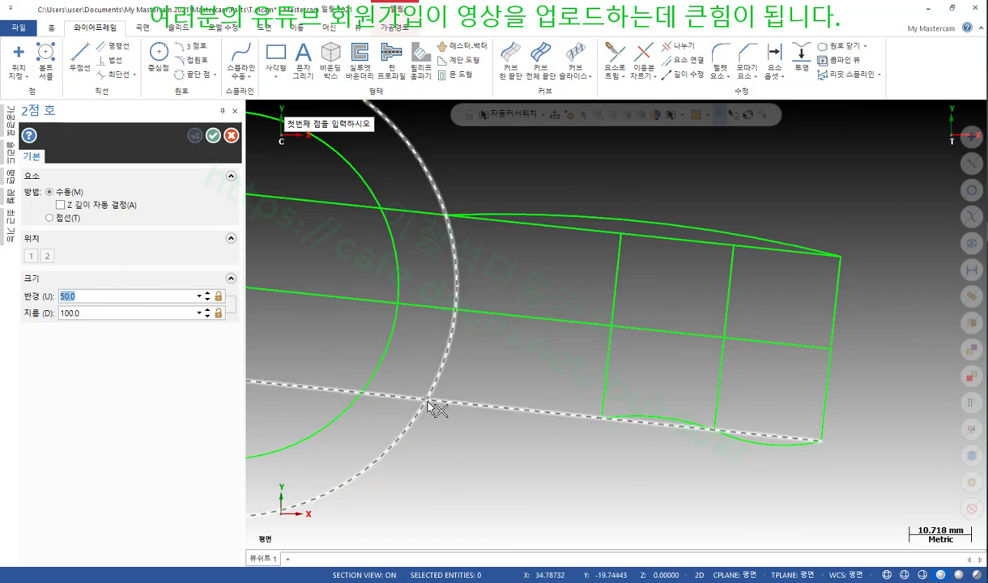
pyautogui.click(600, 419)
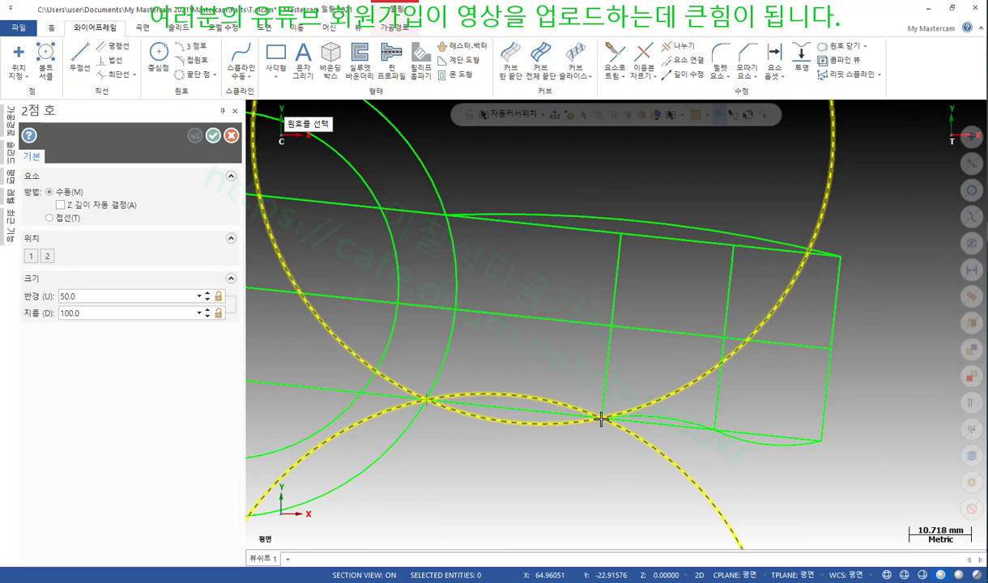
pyautogui.click(529, 419)
pyautogui.scroll(-2, 838, 234)
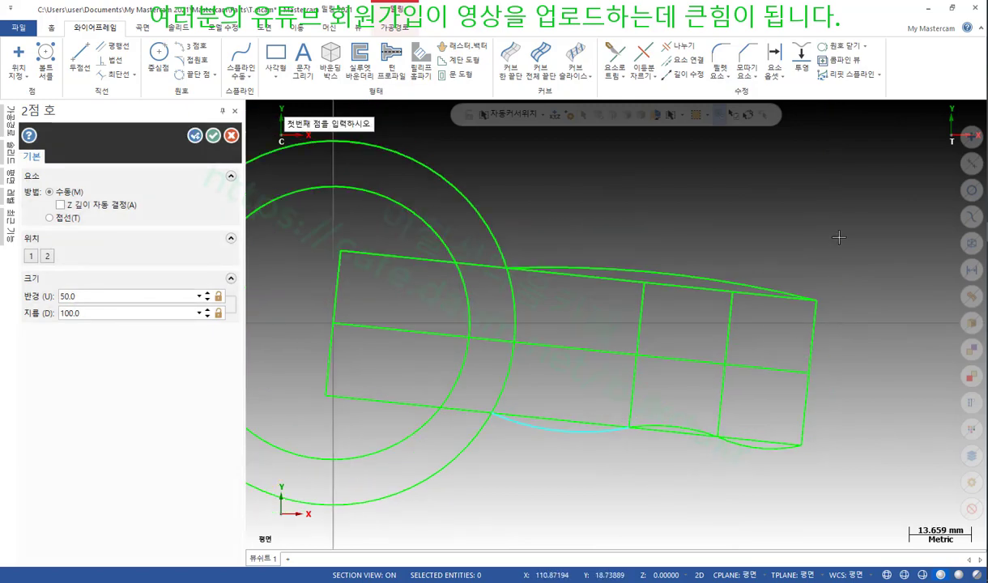
pyautogui.click(213, 136)
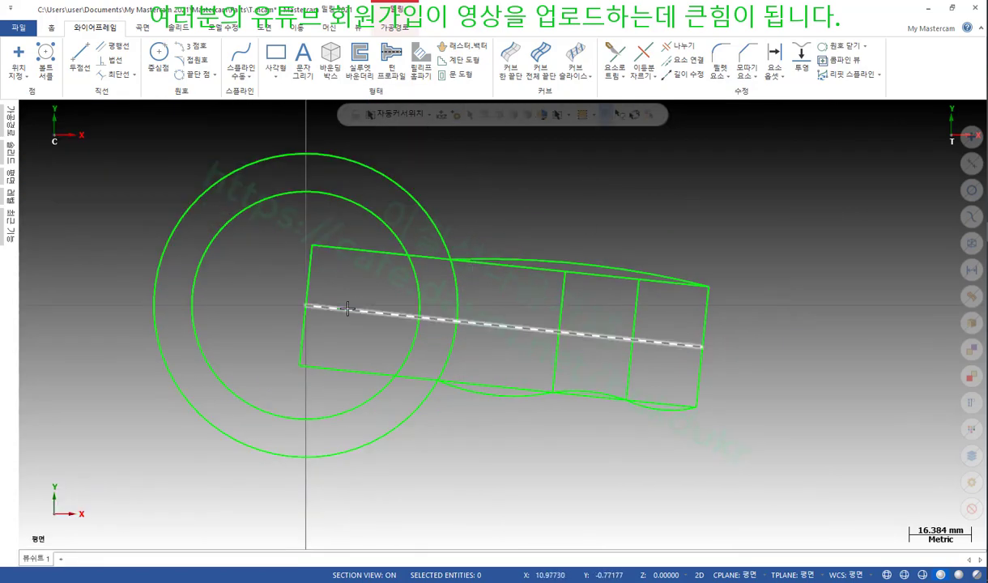
pyautogui.scroll(2, 351, 324)
pyautogui.scroll(-2, 720, 243)
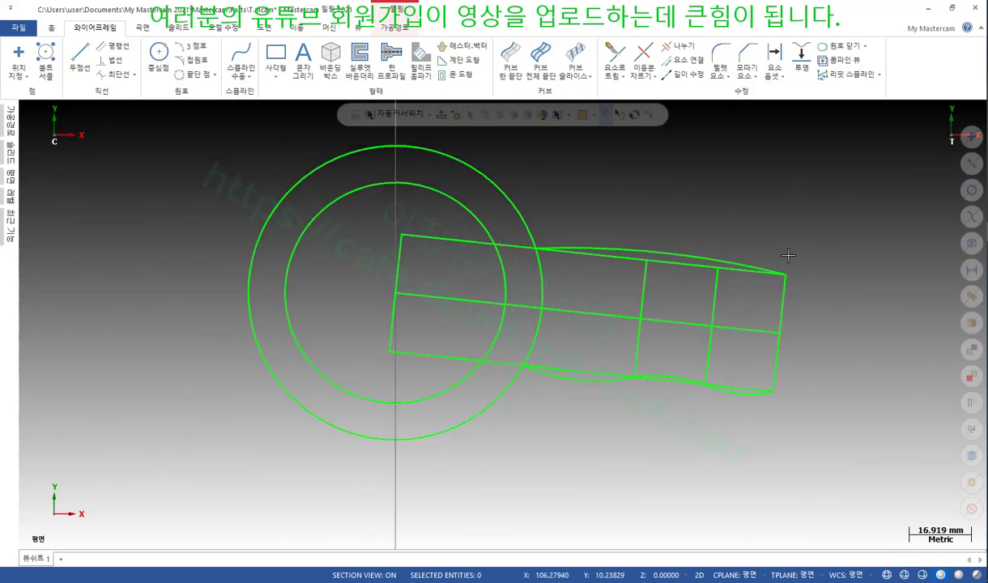
pyautogui.scroll(-1, 412, 369)
pyautogui.scroll(-1, 415, 463)
pyautogui.scroll(2, 443, 386)
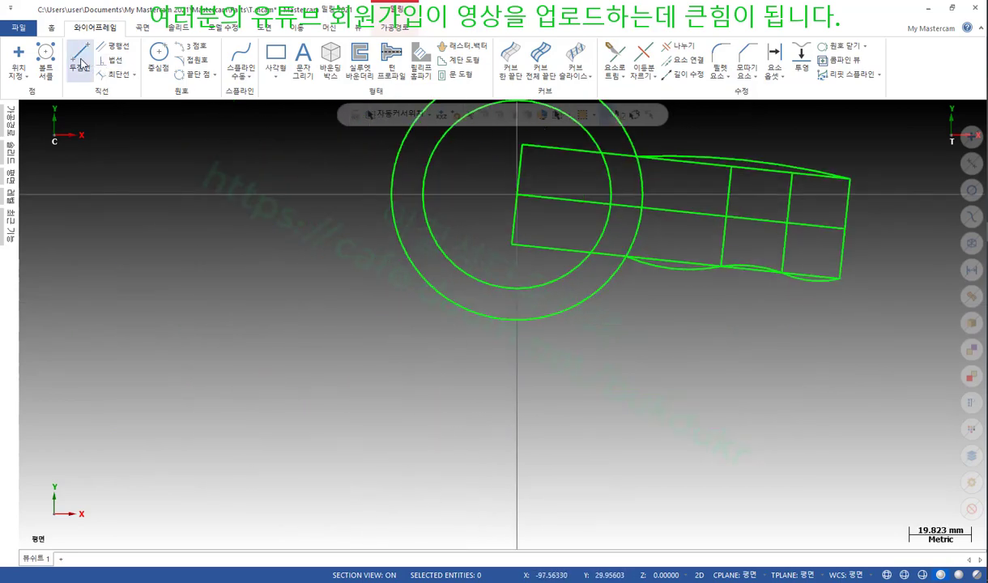
# Draw a vertical line about 84 mm long from inside the circles downward, with its axis offset set to X 4.
pyautogui.click(80, 61)
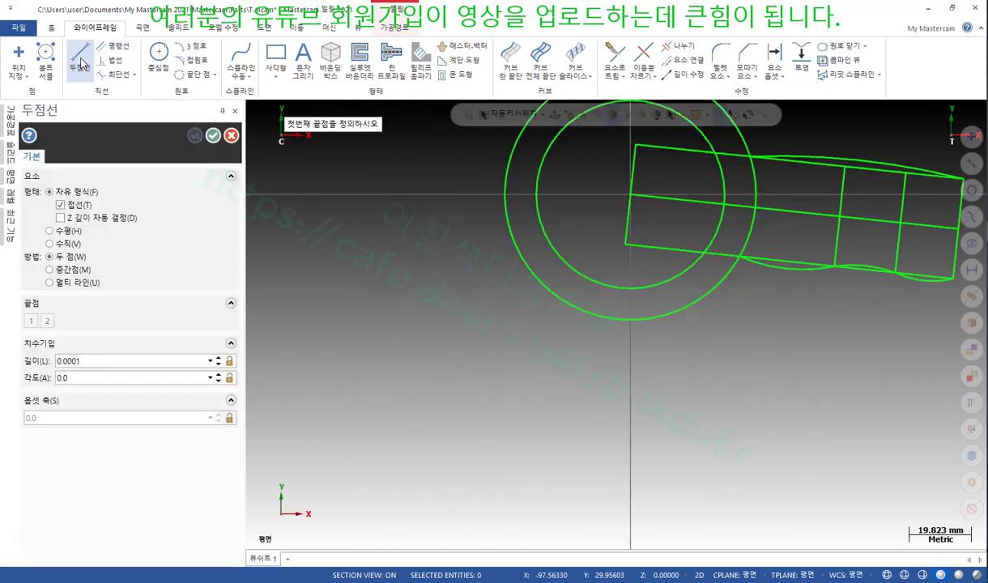
pyautogui.click(64, 243)
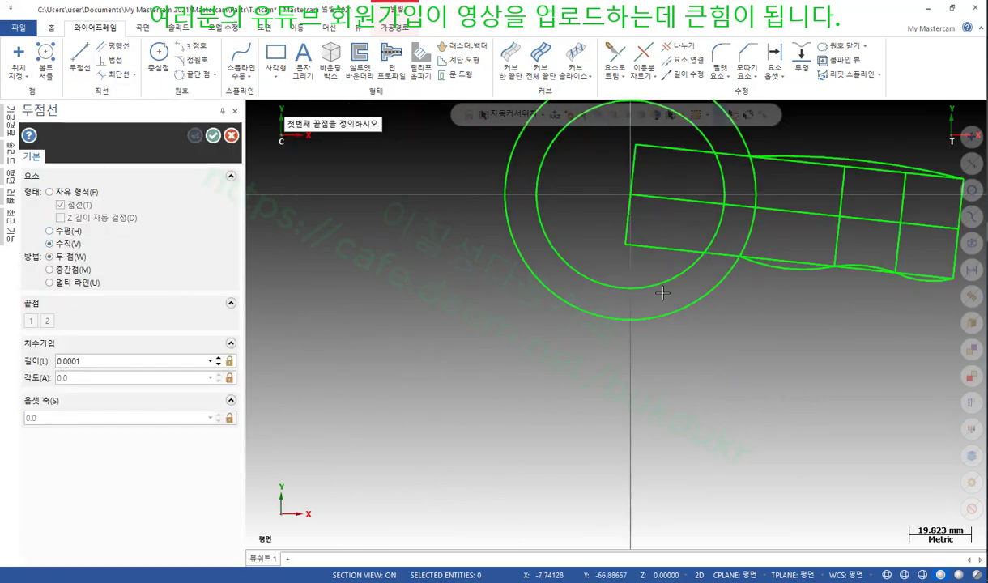
pyautogui.click(657, 265)
pyautogui.click(657, 530)
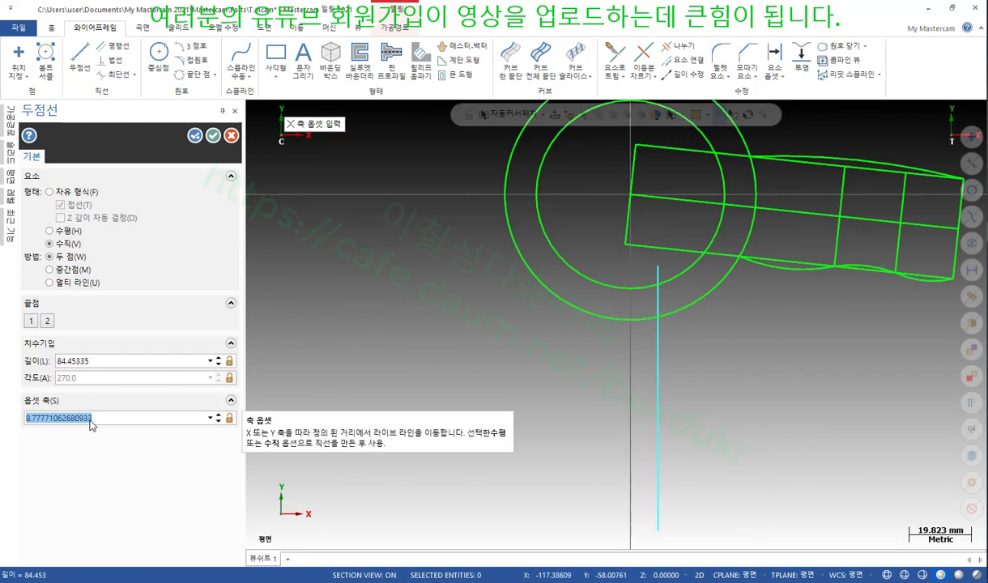
pyautogui.write('4')
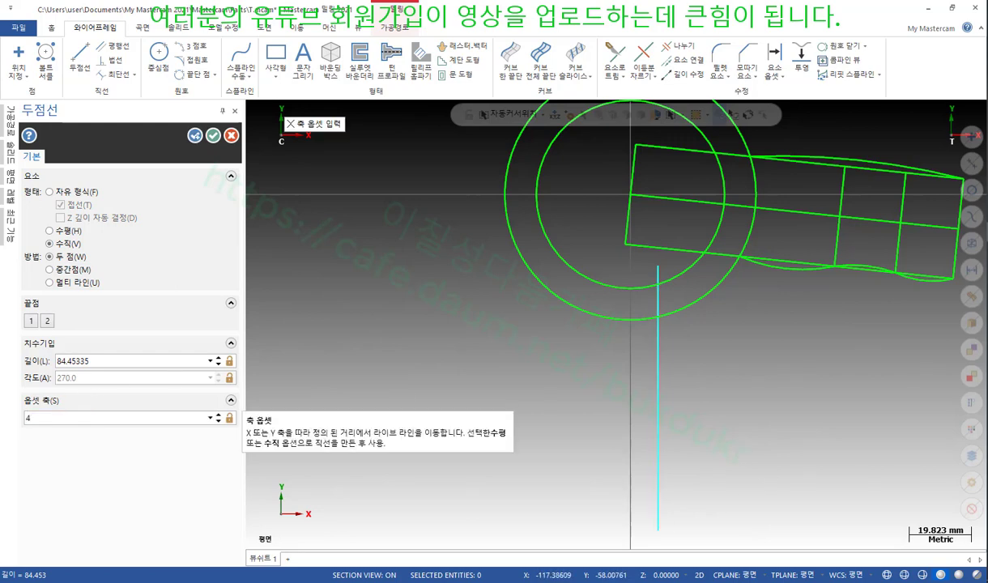
pyautogui.press('Return')
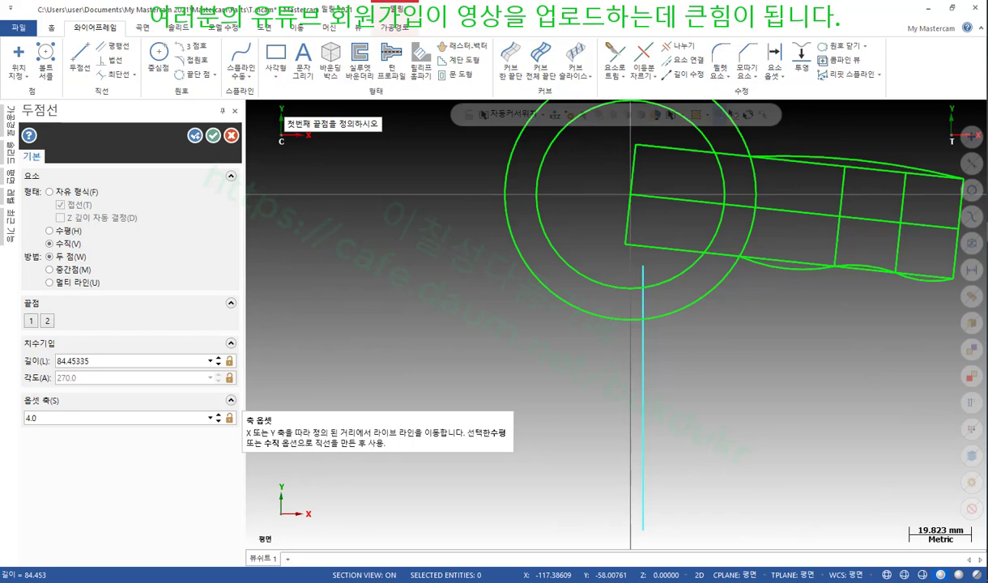
pyautogui.click(213, 135)
pyautogui.scroll(-1, 356, 187)
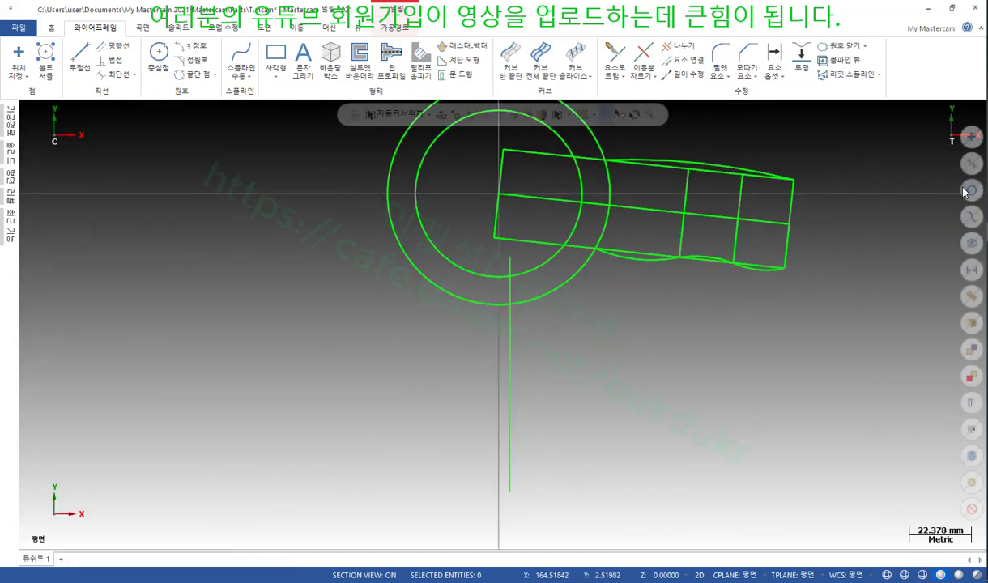
# Switch to the PDF drawing, mark the handle's side offset and width dimensions for examination, and return to Mastercam.
pyautogui.click(986, 243)
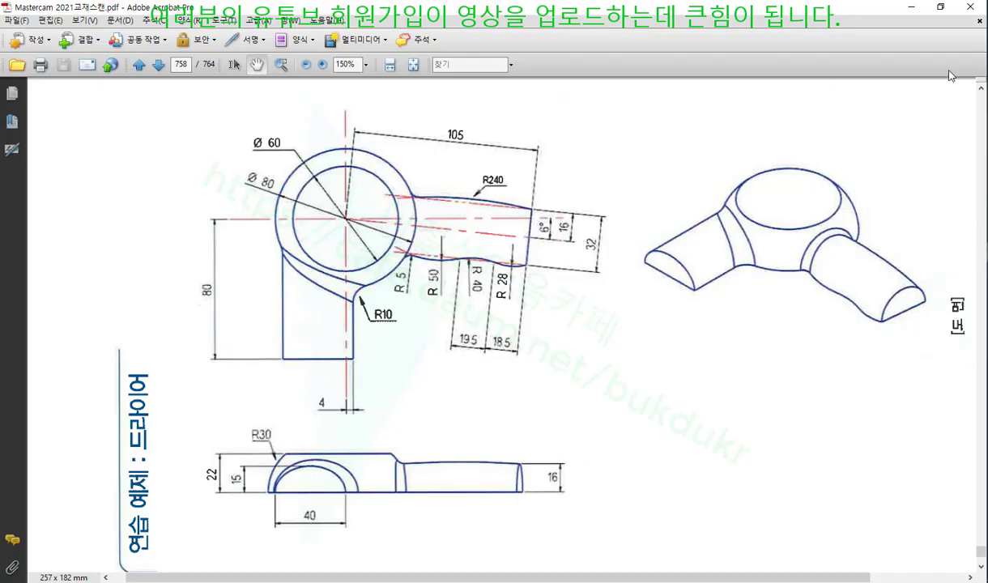
pyautogui.hotkey('alt', 'Tab')
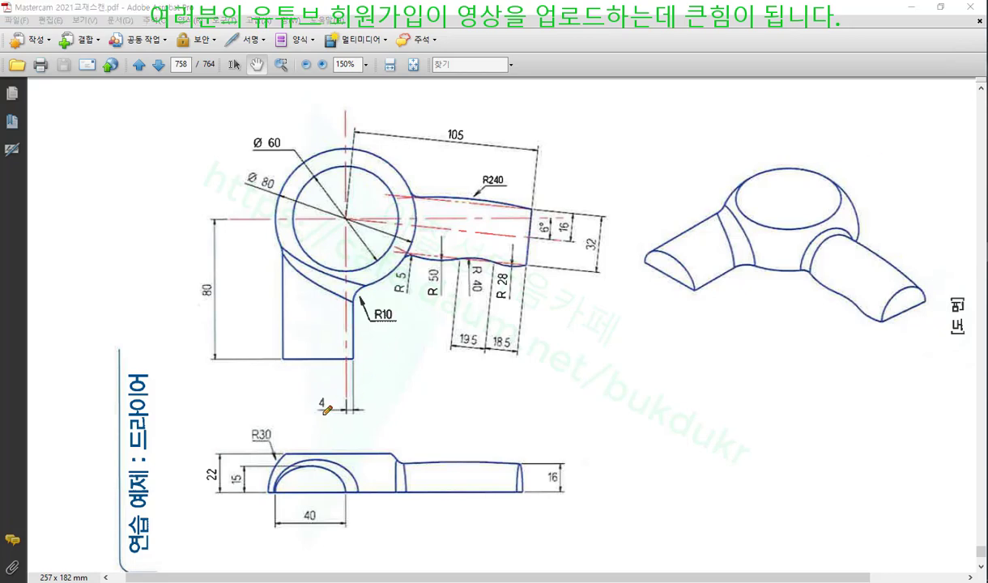
pyautogui.moveTo(315, 417); pyautogui.dragTo(359, 417)
pyautogui.moveTo(299, 530); pyautogui.dragTo(328, 530)
pyautogui.rightClick(750, 379)
pyautogui.click(774, 499)
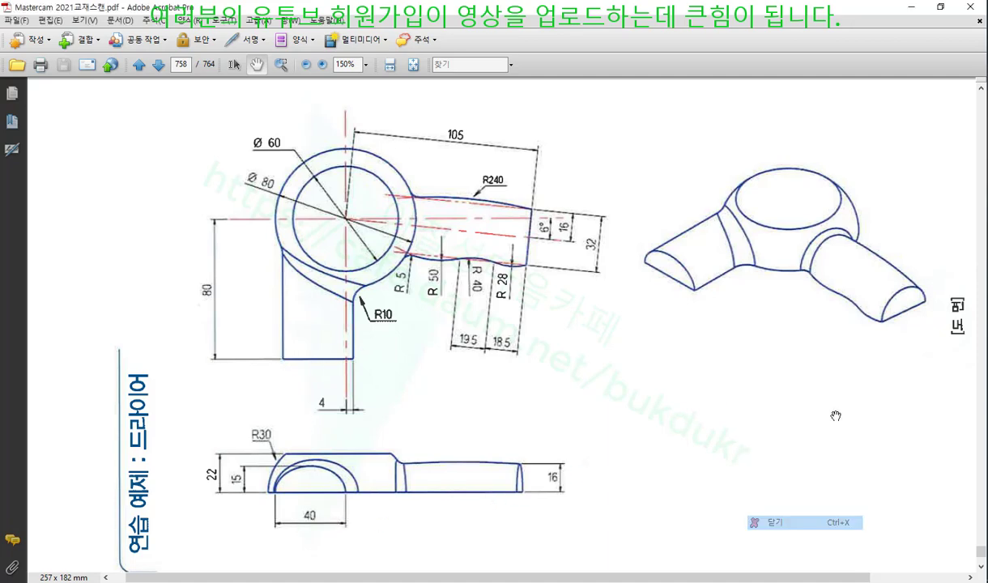
pyautogui.hotkey('alt', 'Tab')
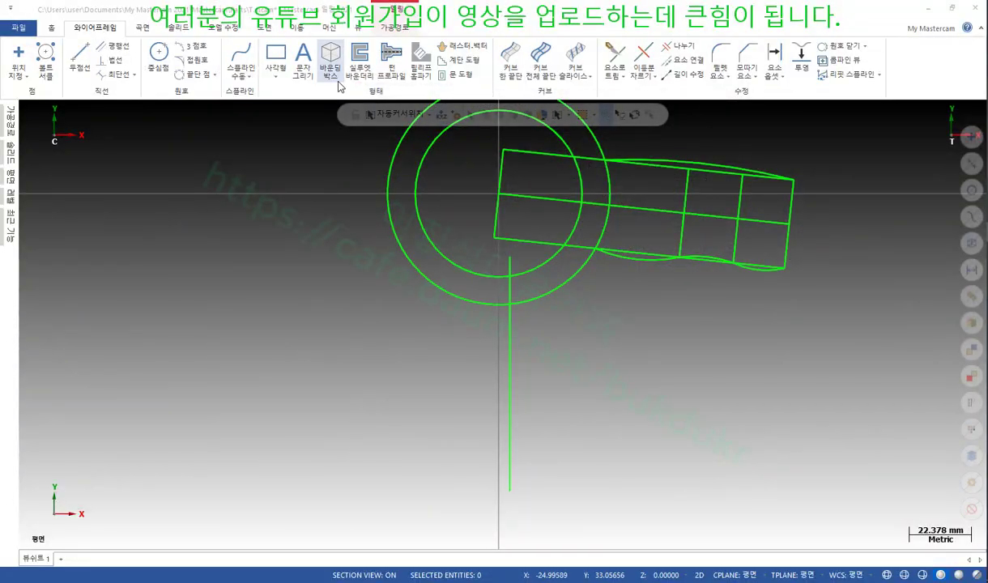
# Offset a copy of the vertical handle line 40 mm toward negative X and finish offsetting.
pyautogui.click(773, 61)
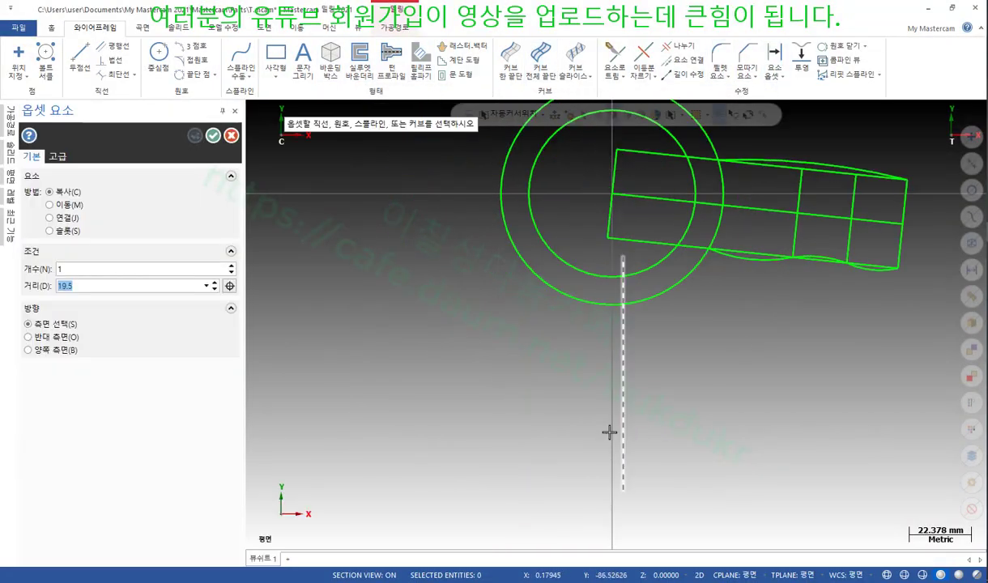
pyautogui.click(622, 402)
pyautogui.click(525, 410)
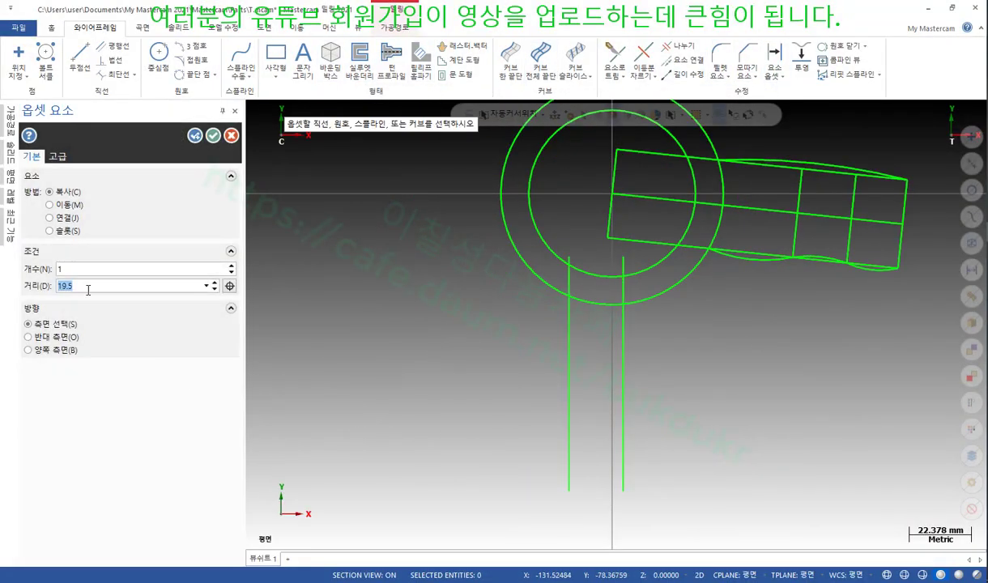
pyautogui.write('40')
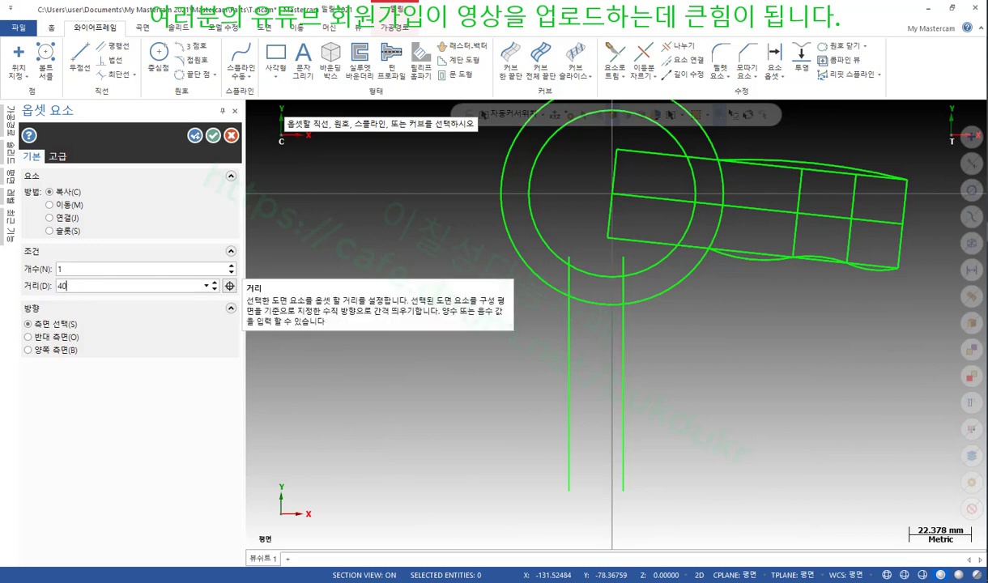
pyautogui.press('Return')
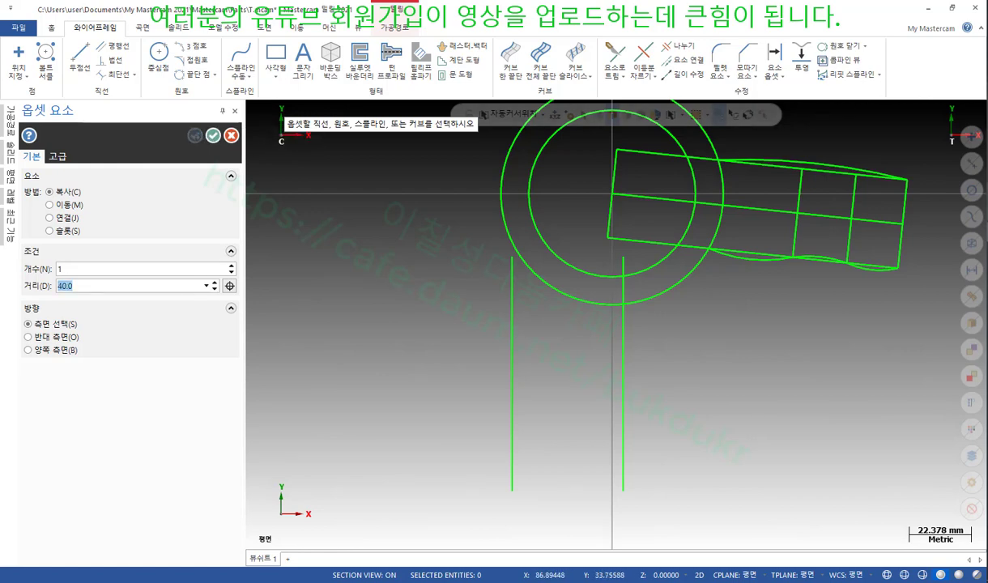
pyautogui.hotkey('alt', 'Tab')
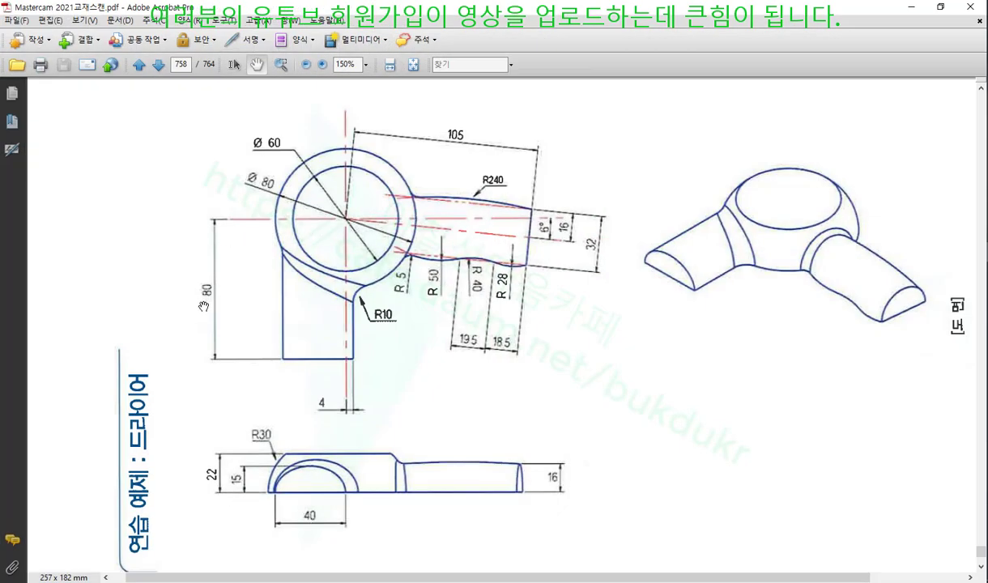
pyautogui.click(912, 10)
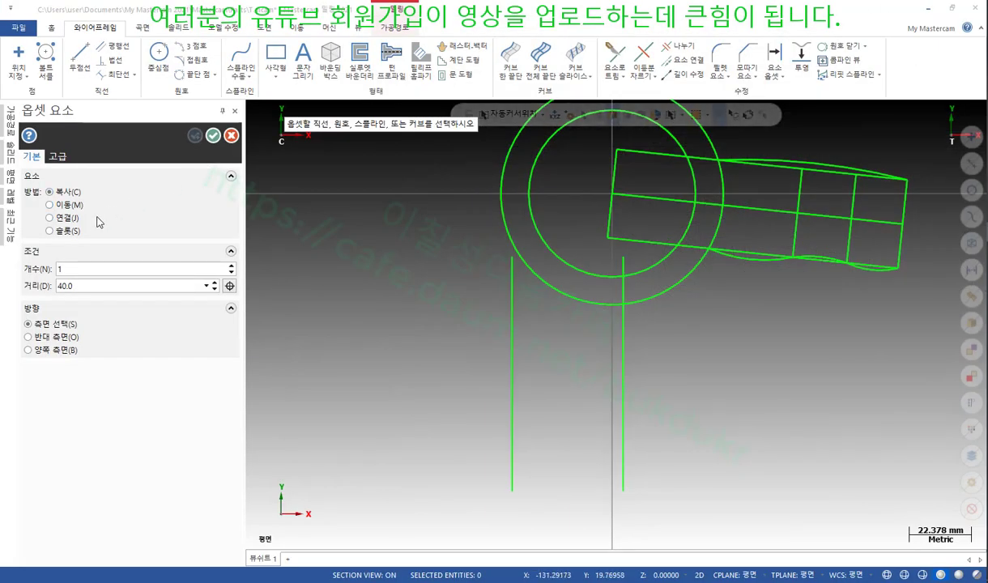
pyautogui.click(211, 135)
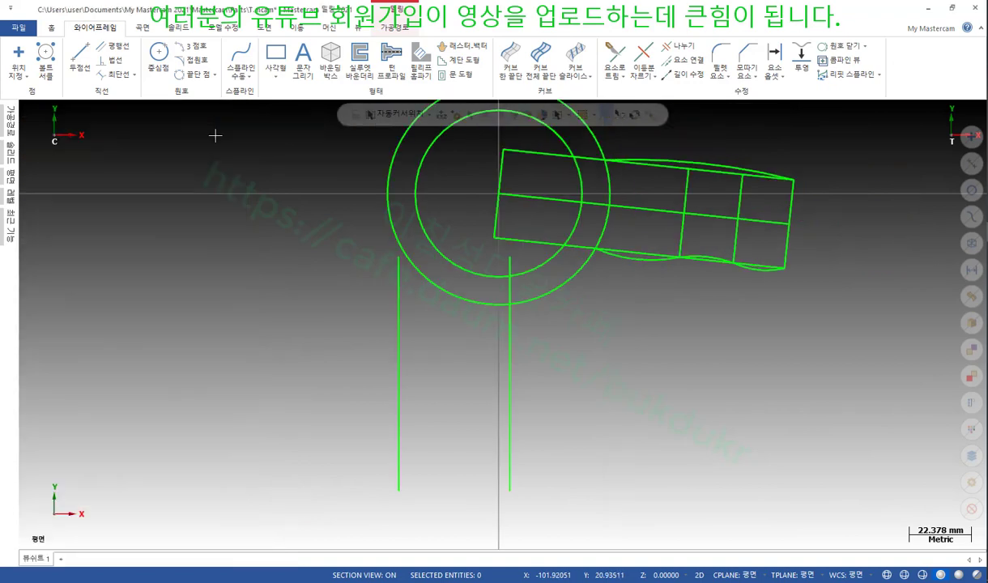
# Draw a horizontal line about 90 mm long from the circle centre toward negative X, with its axis offset set to Y -80.
pyautogui.click(79, 55)
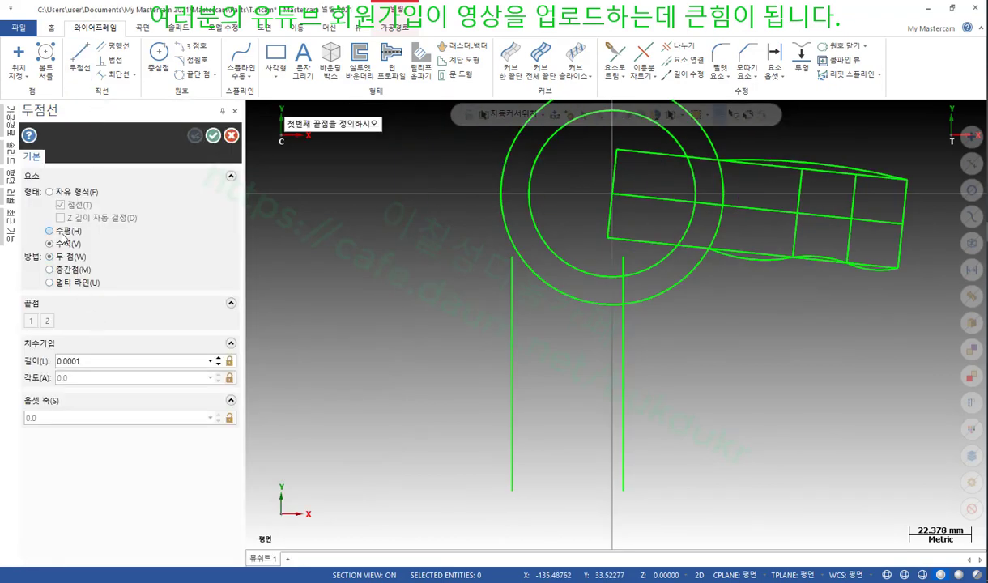
pyautogui.click(609, 196)
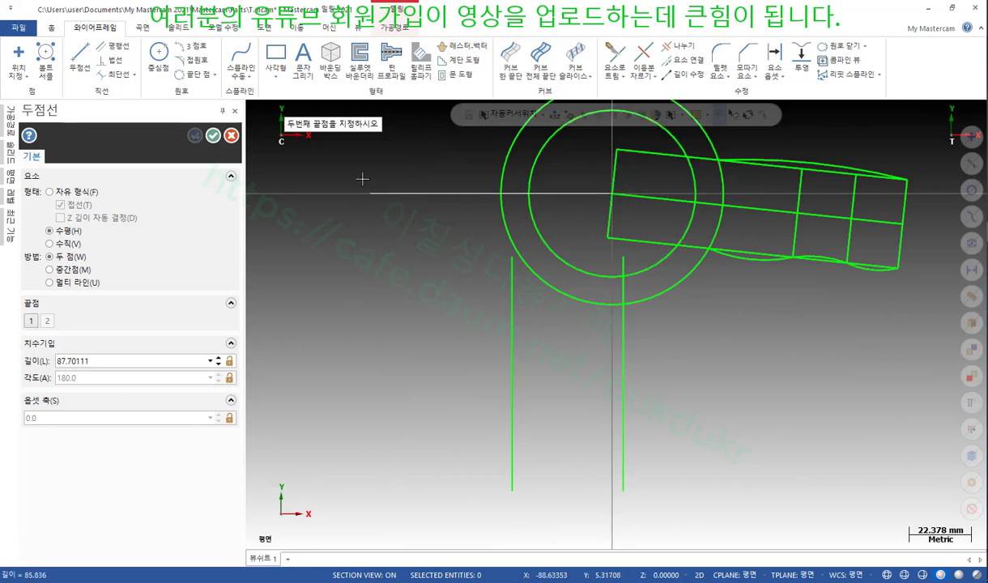
pyautogui.click(360, 324)
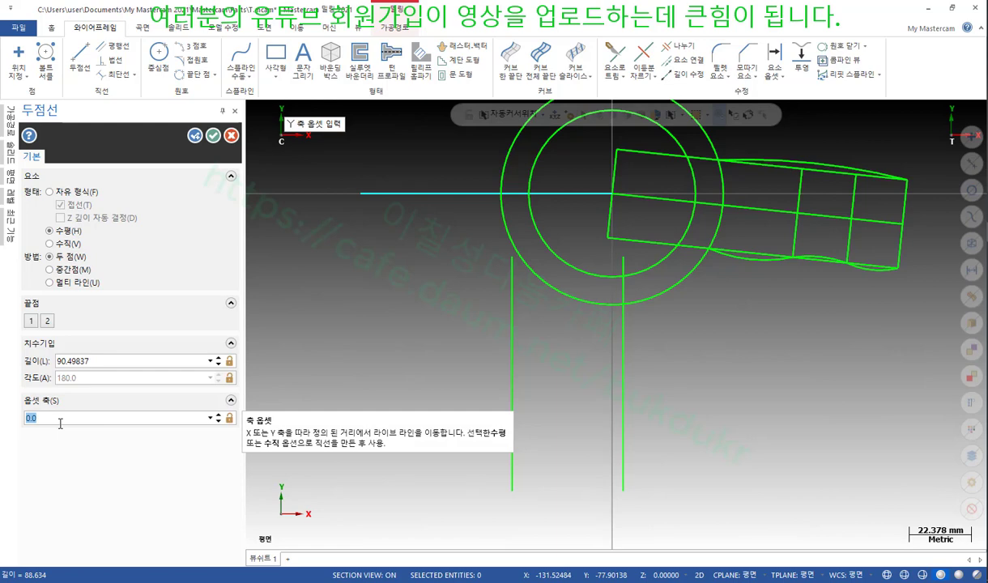
pyautogui.write('-80')
pyautogui.press('Return')
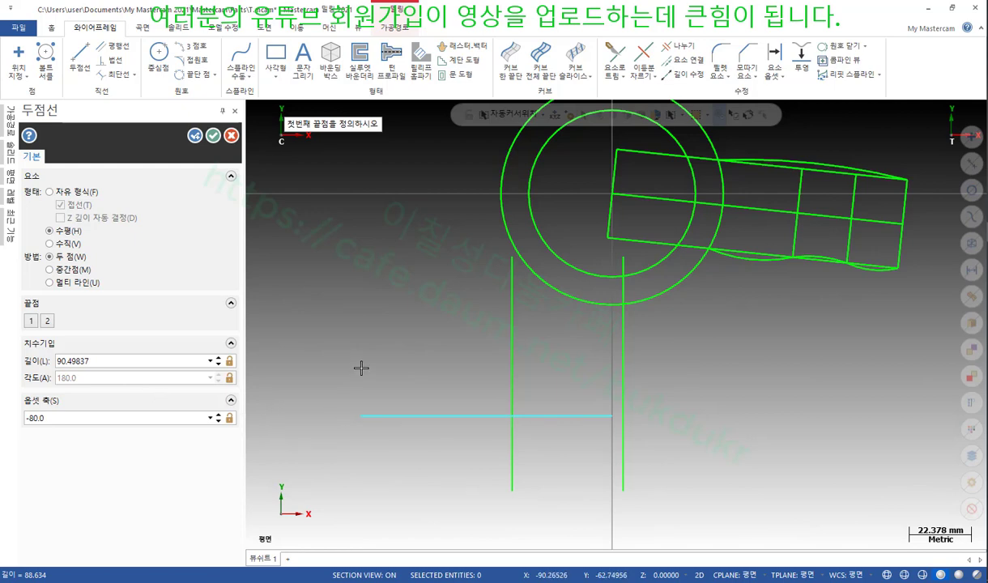
pyautogui.click(213, 135)
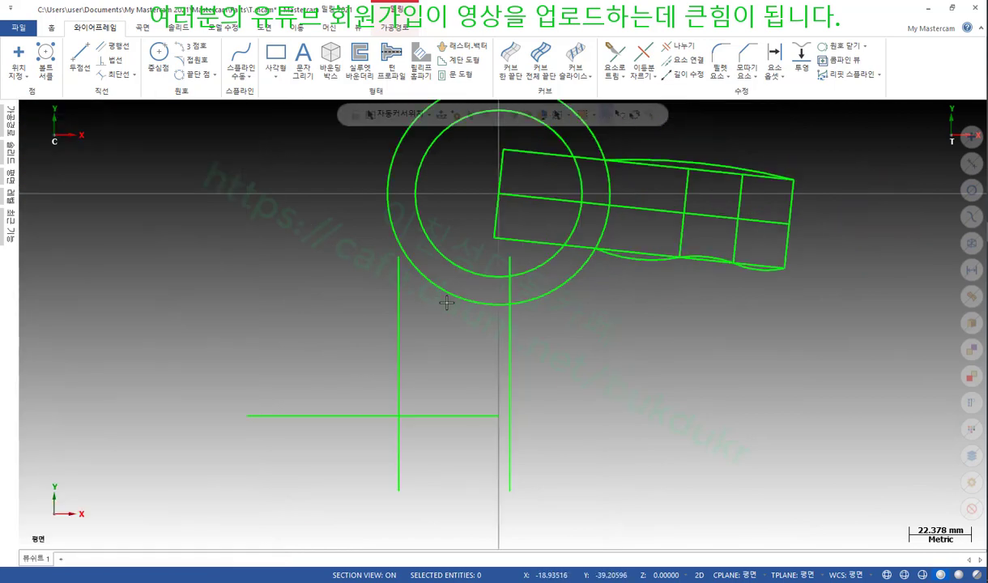
# Trim the horizontal line with each vertical handle line using the two-entity method to form the handle's two lower corners.
pyautogui.click(615, 58)
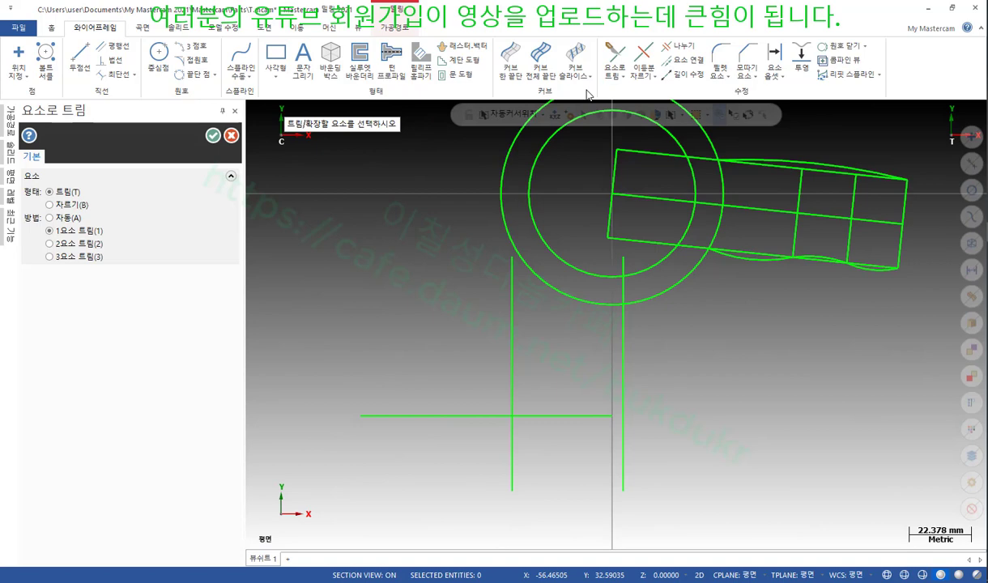
pyautogui.click(79, 243)
pyautogui.click(571, 416)
pyautogui.click(621, 392)
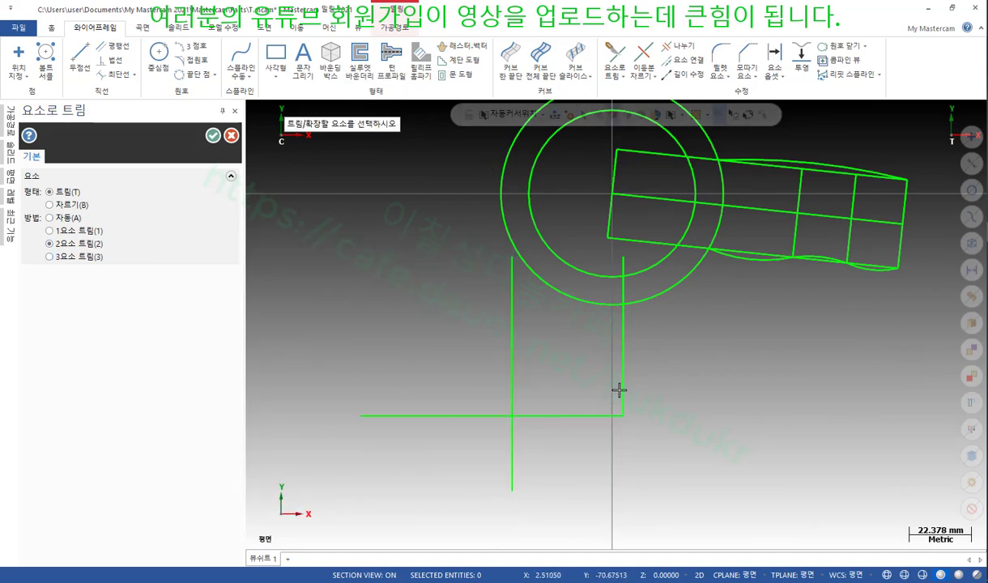
pyautogui.click(585, 415)
pyautogui.click(512, 379)
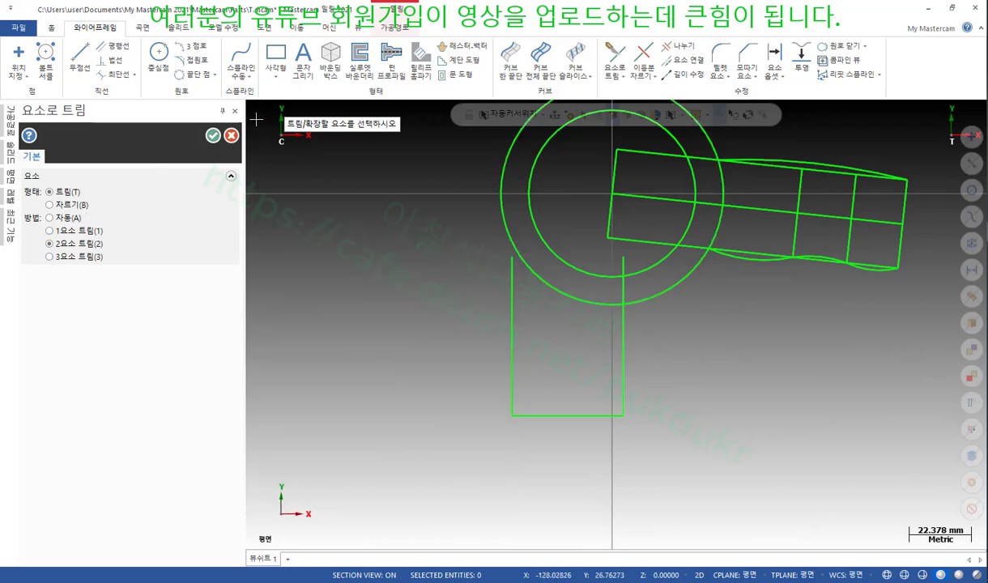
pyautogui.click(220, 136)
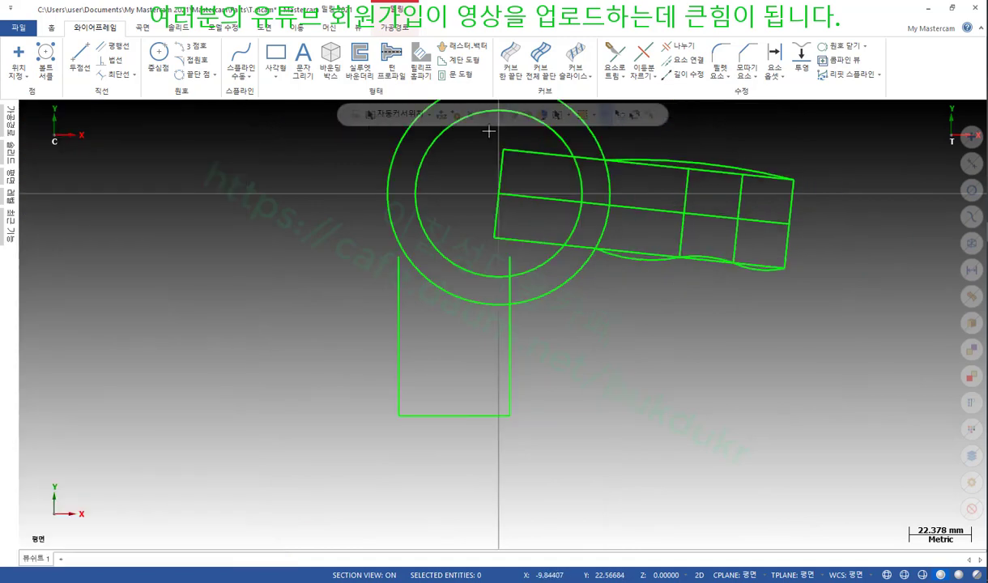
# Extend the upper ends of both vertical handle lines to the circle centre's height with Trim to Point.
pyautogui.click(617, 77)
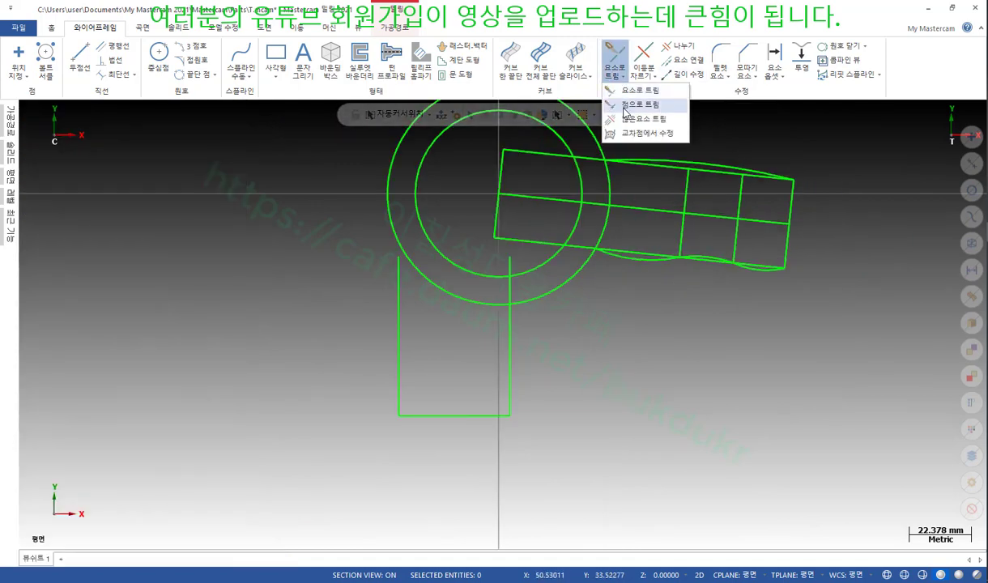
pyautogui.click(636, 104)
pyautogui.click(512, 301)
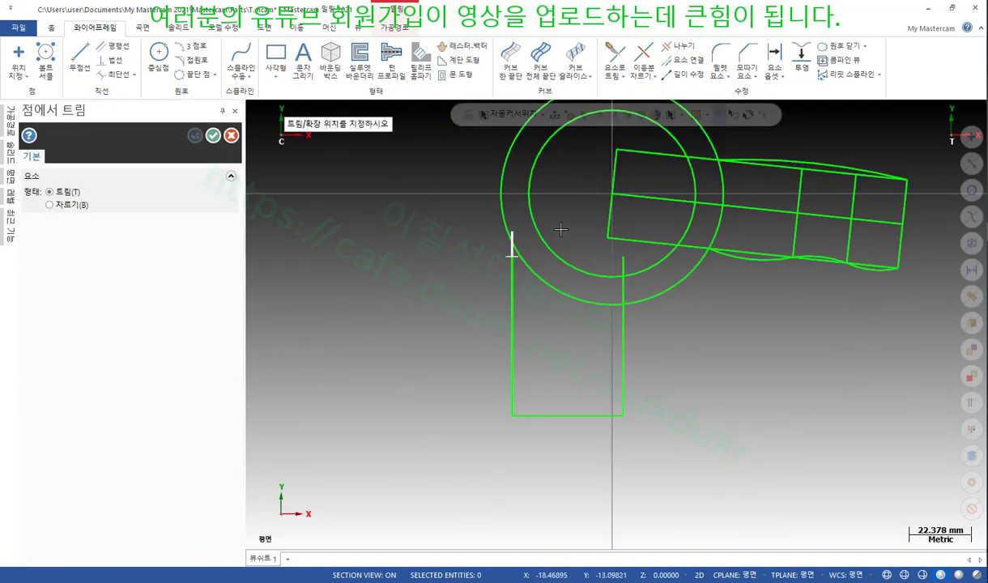
pyautogui.click(511, 195)
pyautogui.click(629, 349)
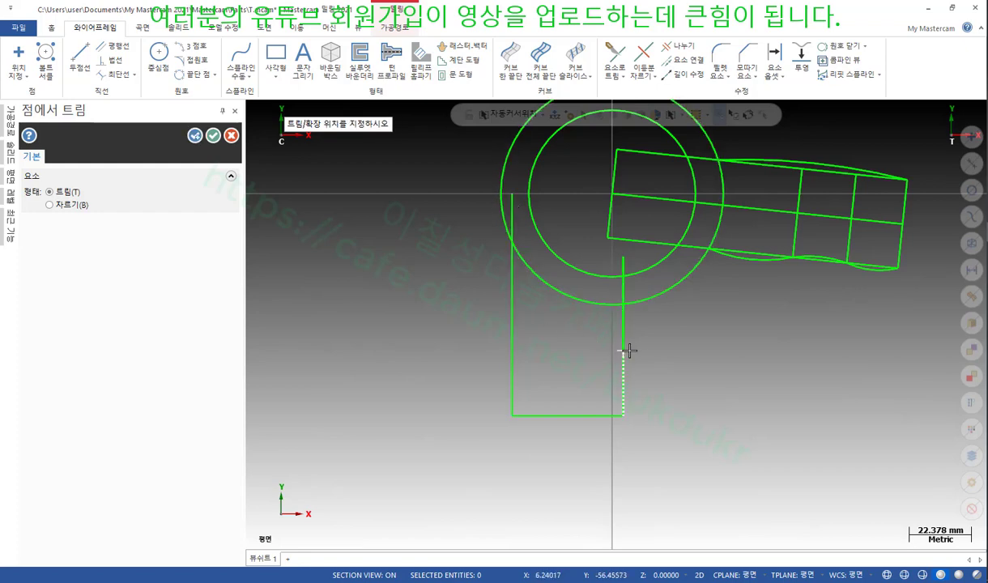
pyautogui.click(515, 196)
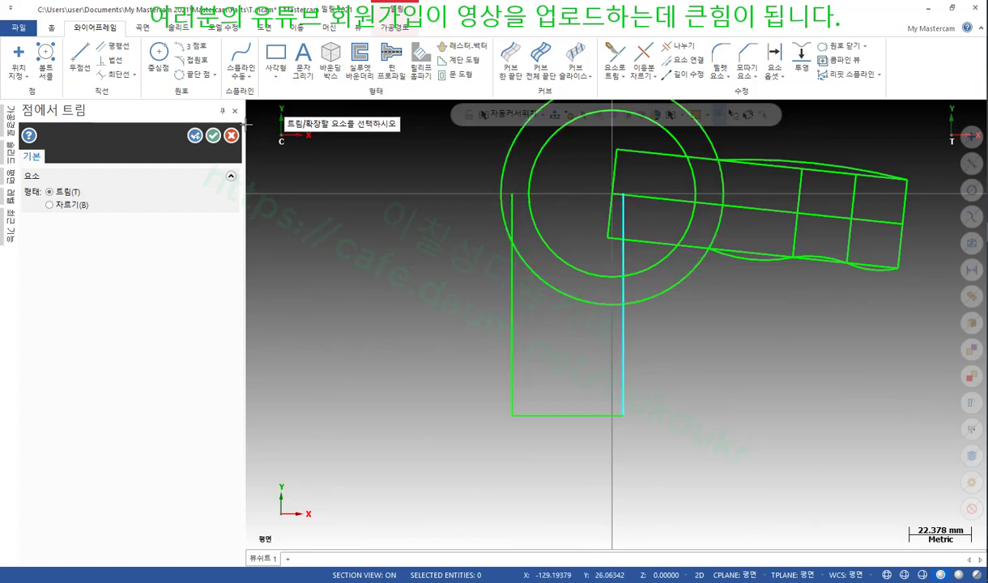
pyautogui.click(212, 136)
# Switch to the PDF drawing and examine the width and height dimensions of the handle's end section.
pyautogui.scroll(1, 466, 259)
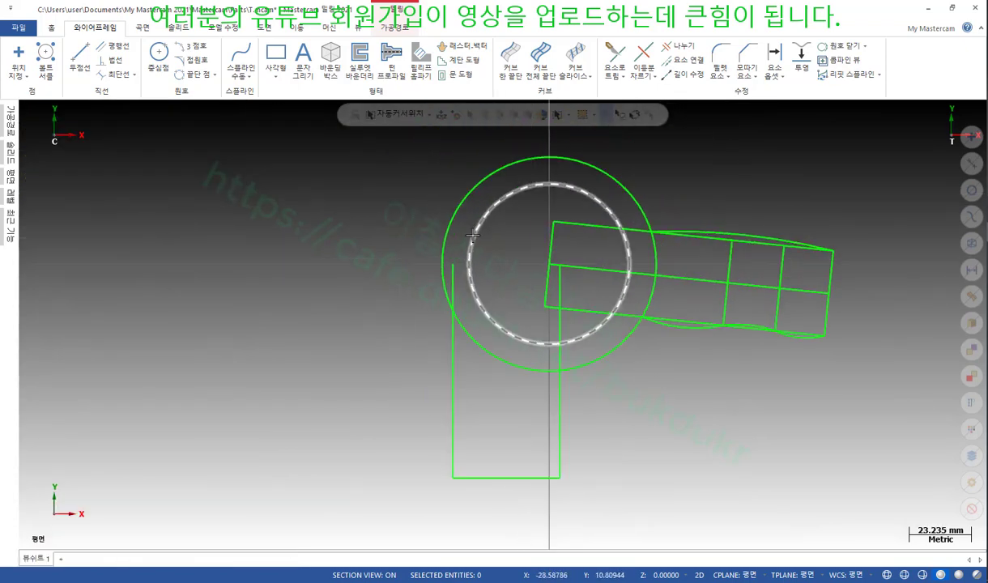
pyautogui.scroll(-1, 241, 259)
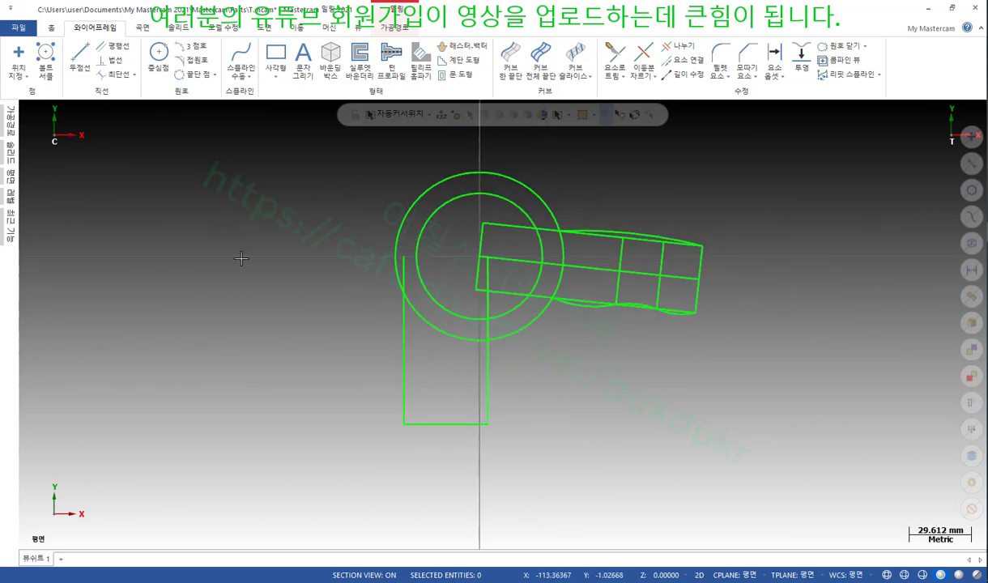
pyautogui.moveTo(241, 258); pyautogui.dragTo(194, 215, button='middle')
pyautogui.scroll(4, 396, 366)
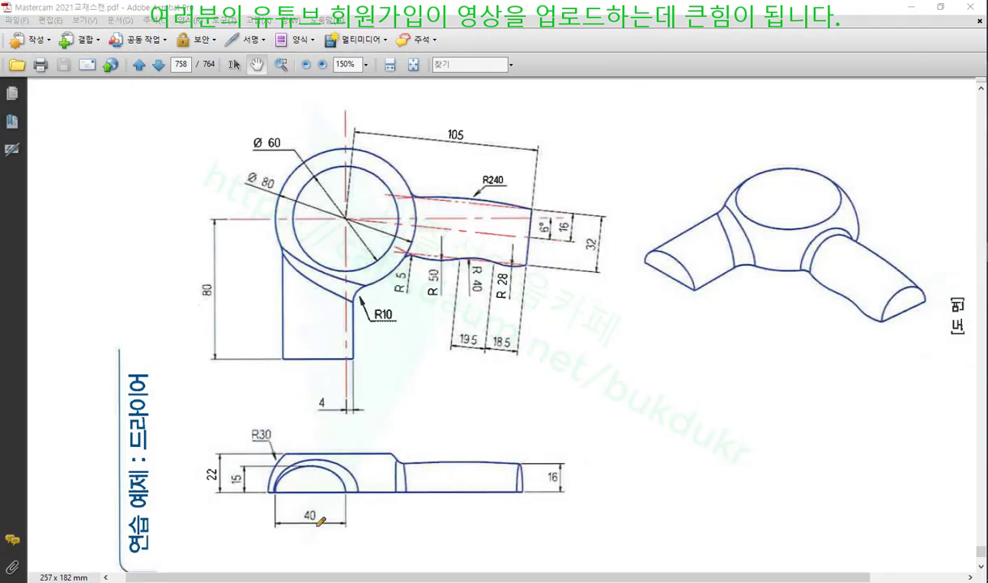
pyautogui.moveTo(321, 522)
pyautogui.mouseDown()
pyautogui.moveTo(298, 528)
pyautogui.moveTo(312, 507)
pyautogui.moveTo(316, 524)
pyautogui.mouseUp()
pyautogui.moveTo(298, 544); pyautogui.dragTo(328, 541)
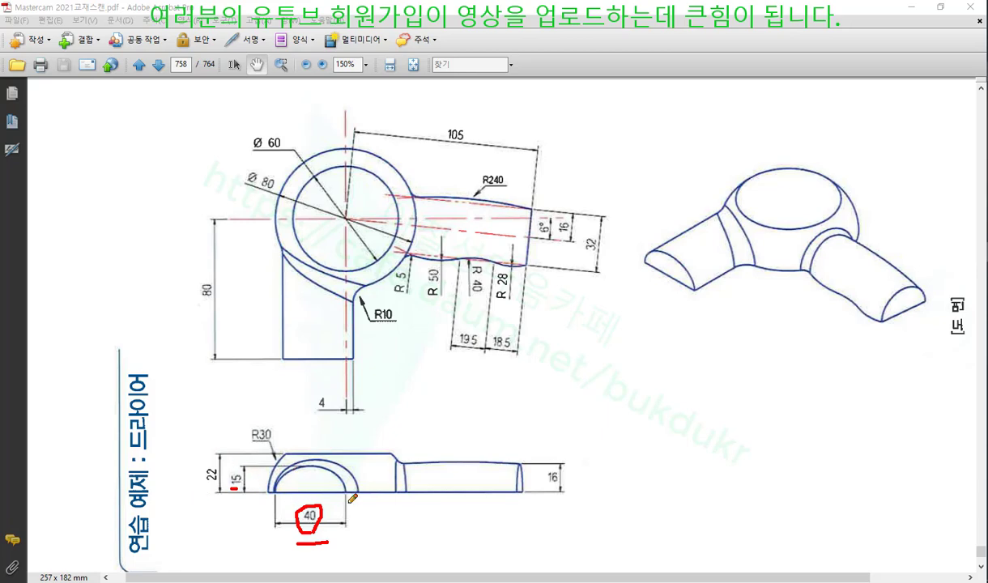
pyautogui.rightClick(591, 368)
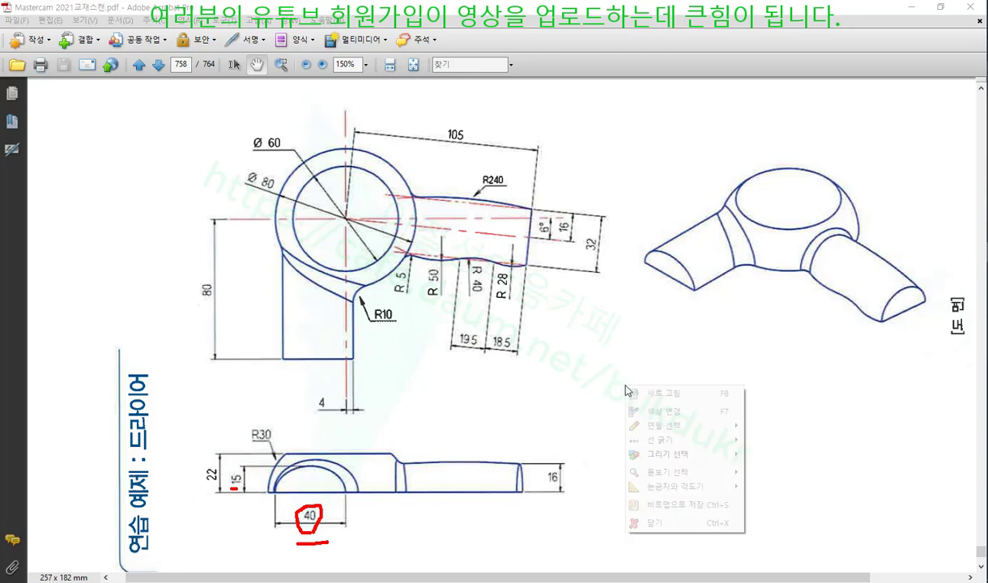
pyautogui.click(652, 503)
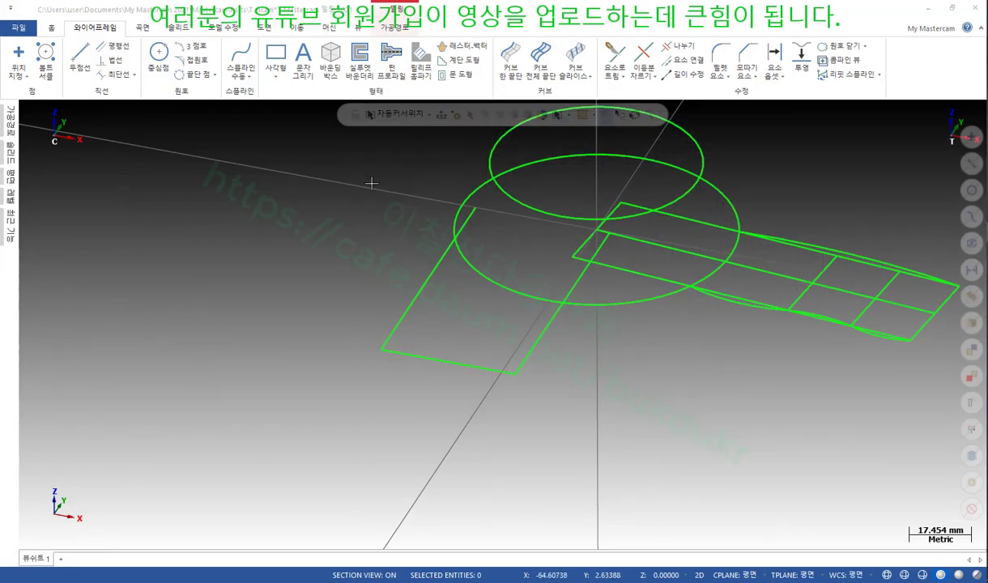
# Set the construction and tool planes to Front in Mastercam and take the Z depth of 80 from the handle's end line.
pyautogui.click(10, 178)
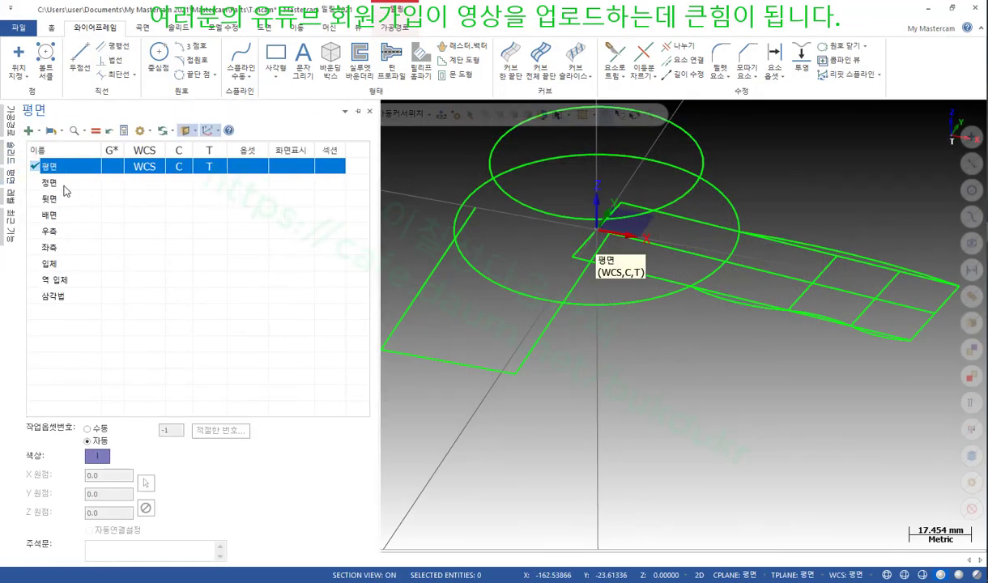
pyautogui.click(52, 186)
pyautogui.click(194, 188)
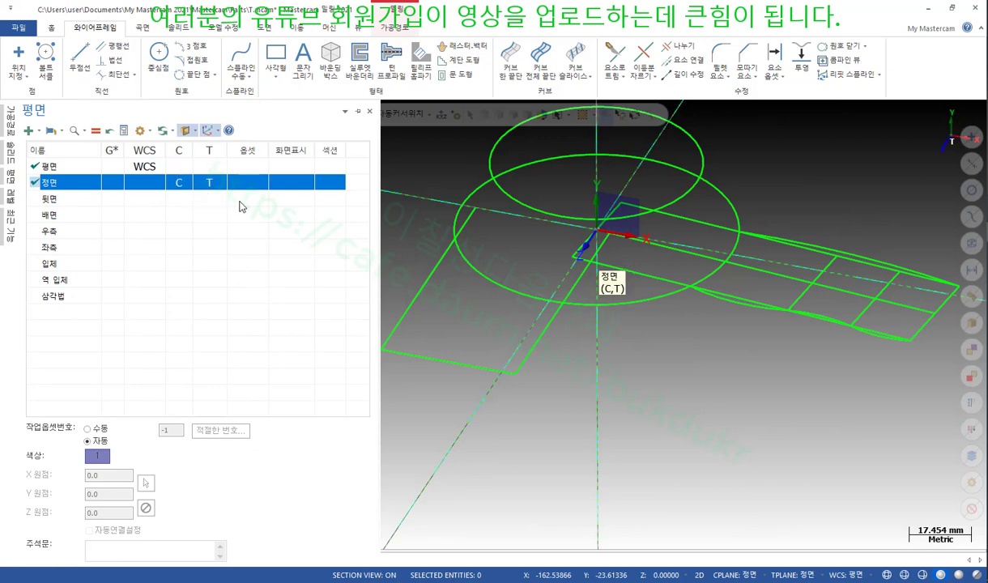
pyautogui.click(748, 404)
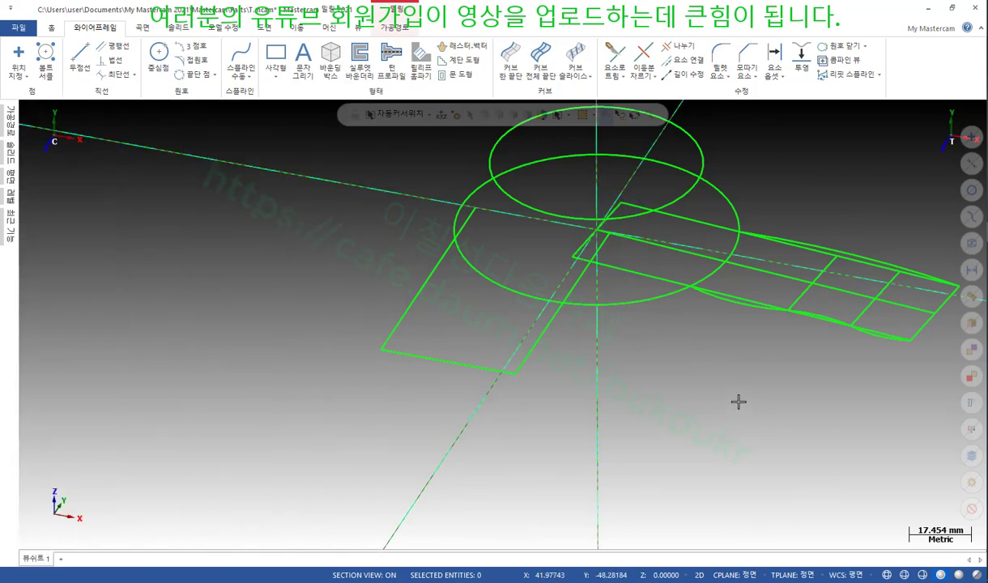
pyautogui.rightClick(739, 398)
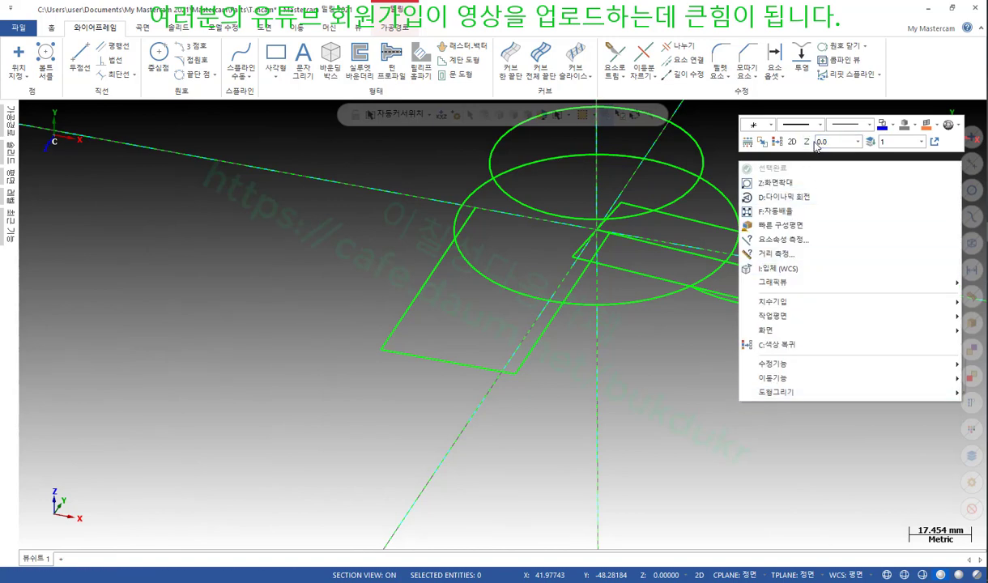
pyautogui.click(791, 141)
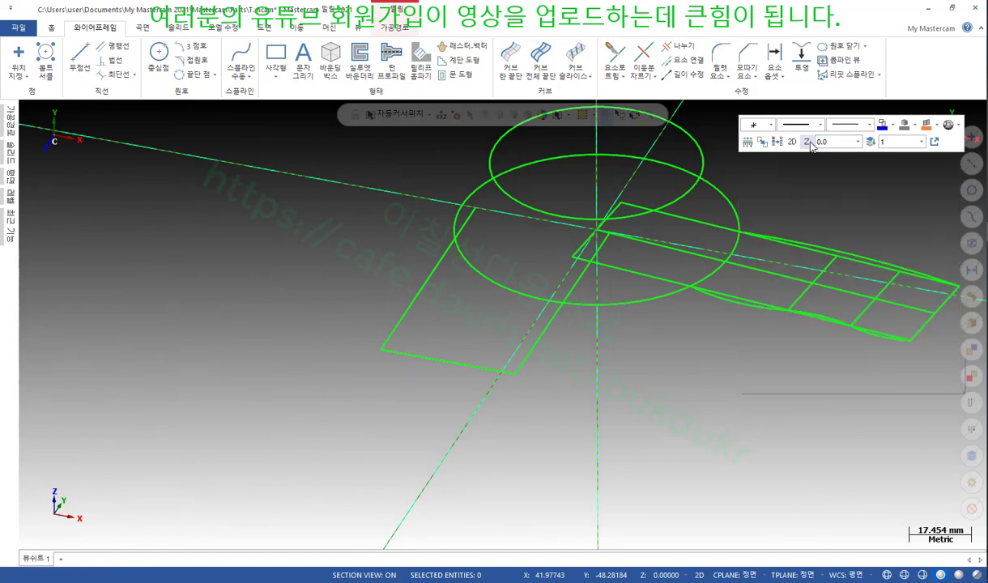
pyautogui.click(450, 361)
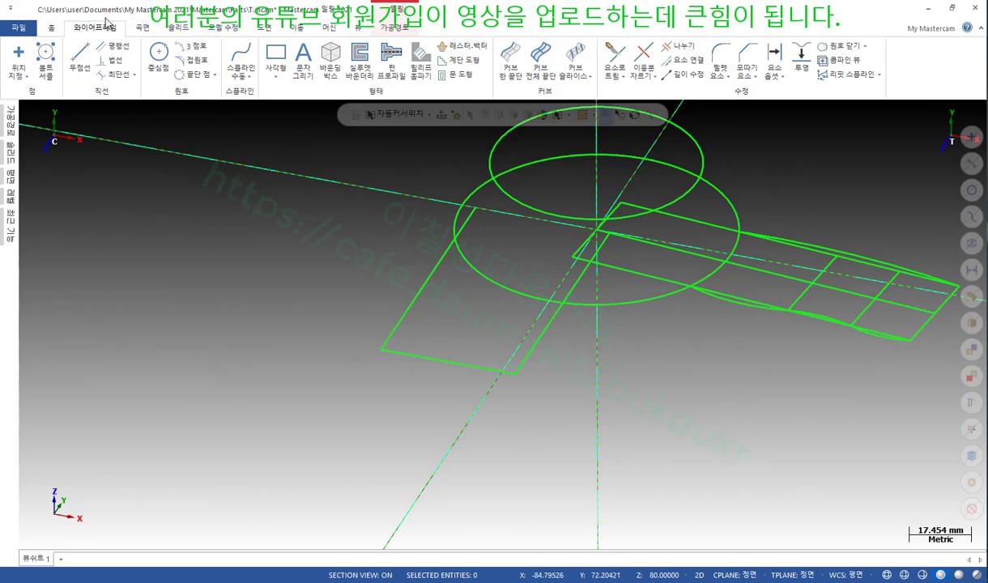
# Place a NURBS ellipse with radii A 20 and B 15 on the midpoint of the handle's end line.
pyautogui.click(275, 75)
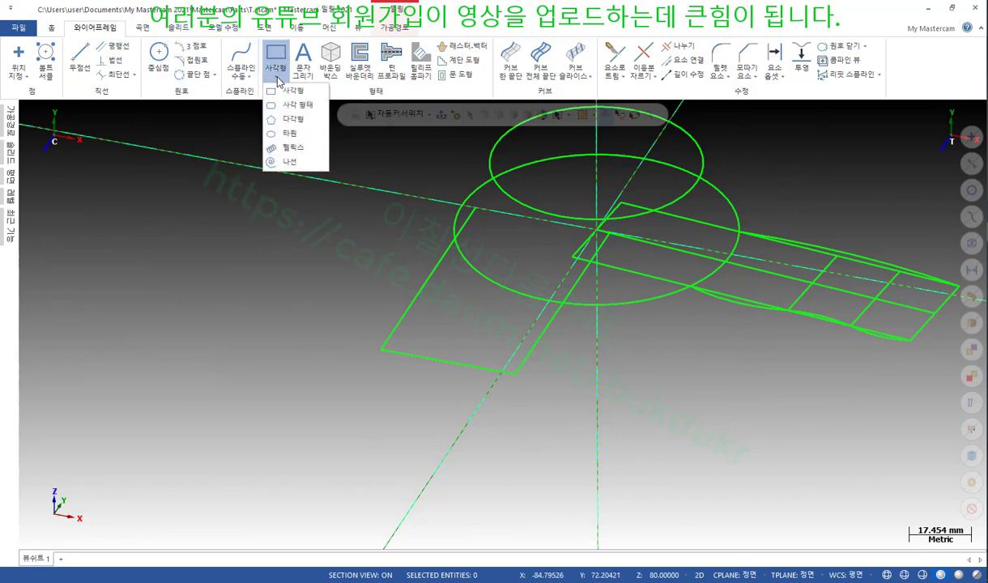
pyautogui.click(290, 136)
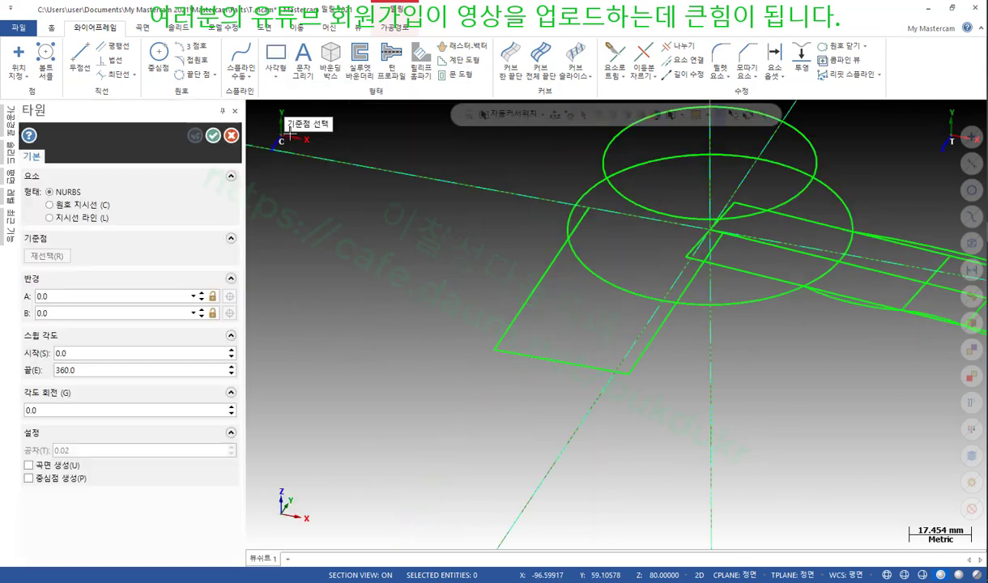
pyautogui.click(79, 297)
pyautogui.write('20')
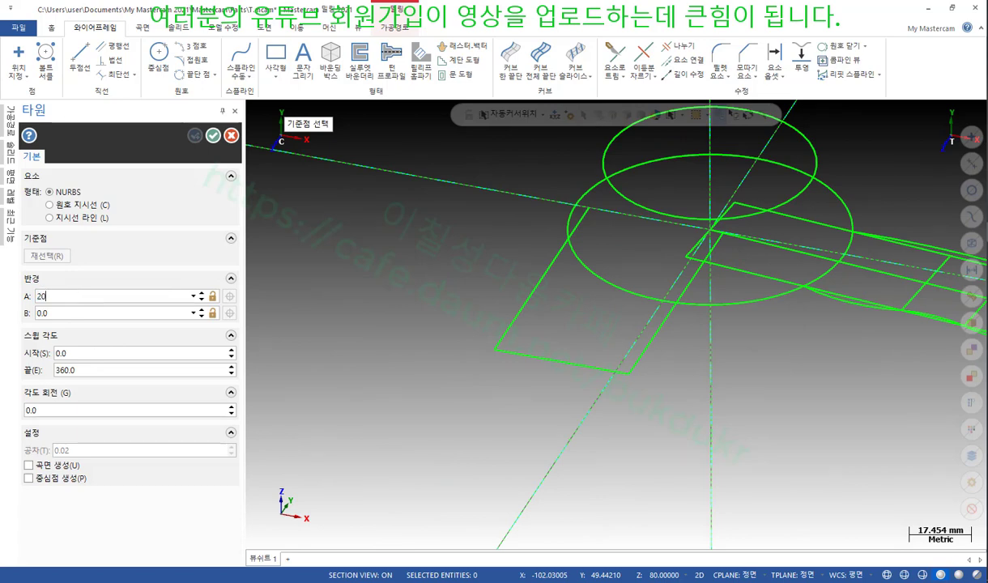
pyautogui.click(81, 314)
pyautogui.write('15')
pyautogui.click(564, 363)
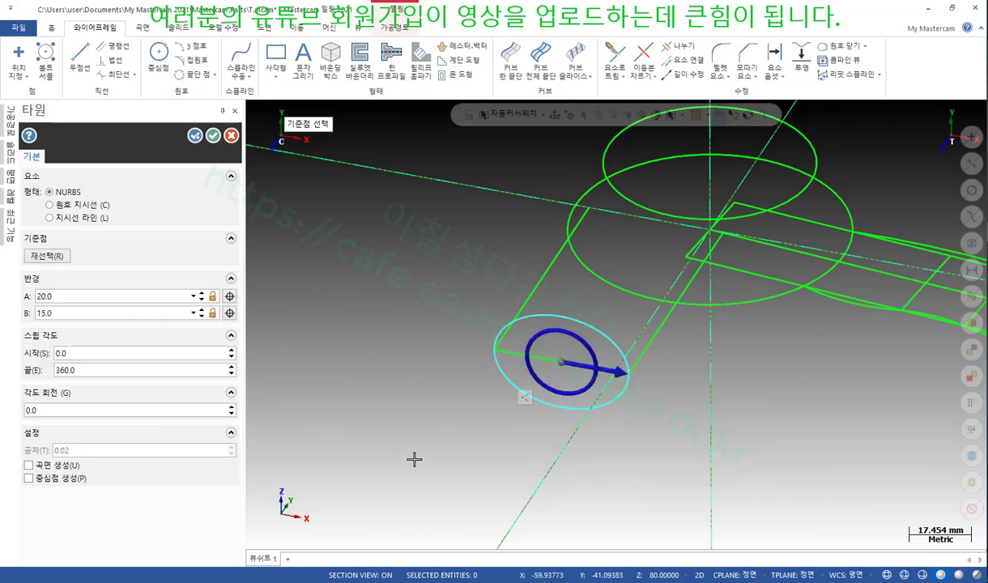
# Set the ellipse's sweep end angle to 180 and finish it as an upper half-ellipse.
pyautogui.click(95, 370)
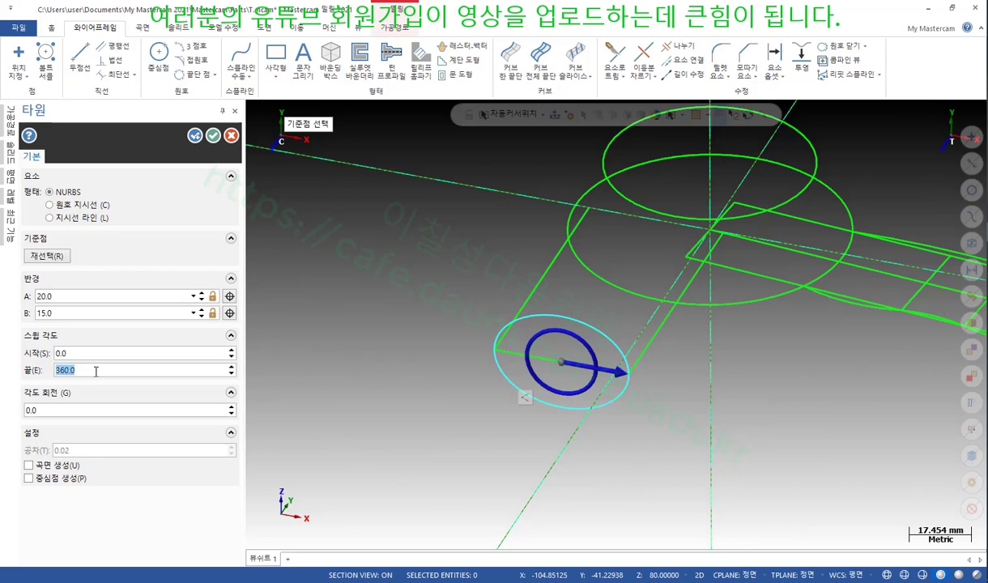
pyautogui.write('180')
pyautogui.press('Return')
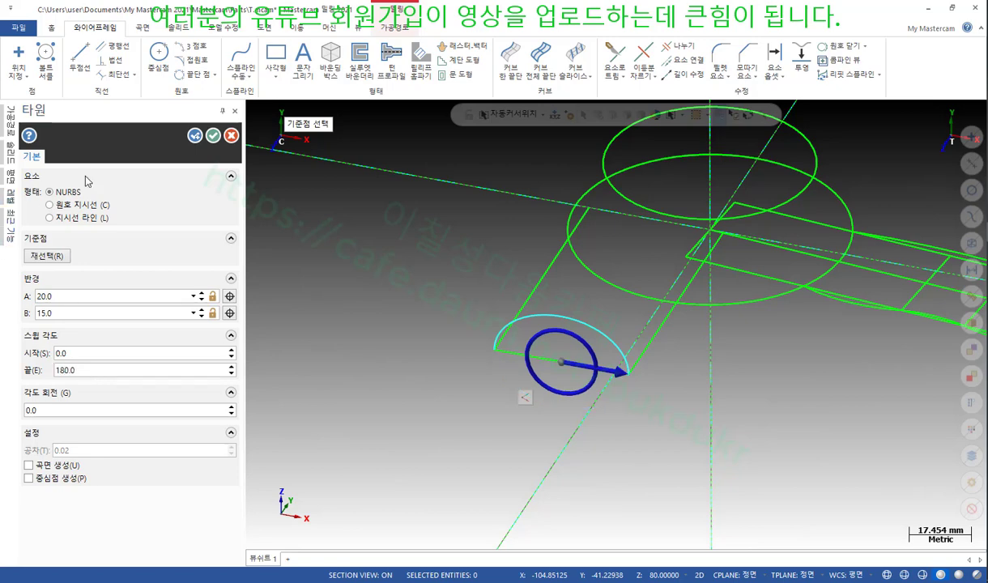
pyautogui.click(213, 135)
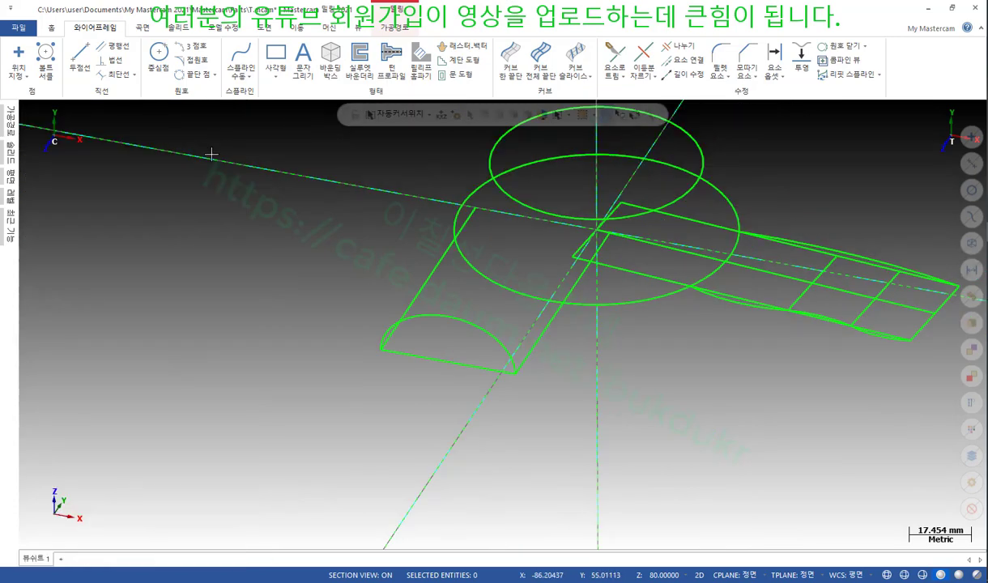
# Examine the half-ellipse from several angles and check the PDF drawing for the next profile of the body.
pyautogui.scroll(-4, 268, 276)
pyautogui.scroll(4, 343, 314)
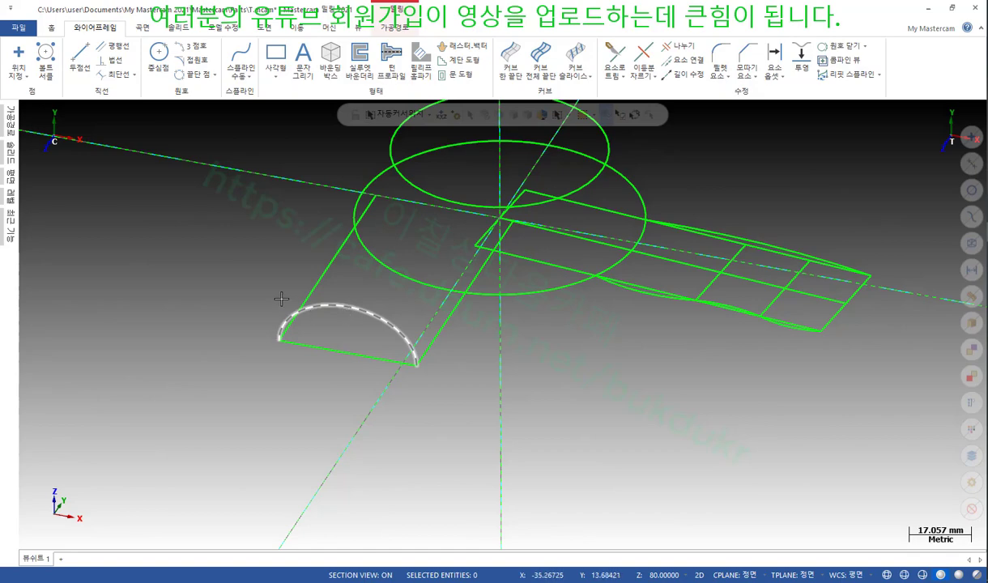
pyautogui.scroll(-3, 504, 417)
pyautogui.scroll(4, 348, 208)
pyautogui.moveTo(349, 207); pyautogui.dragTo(391, 206, button='middle')
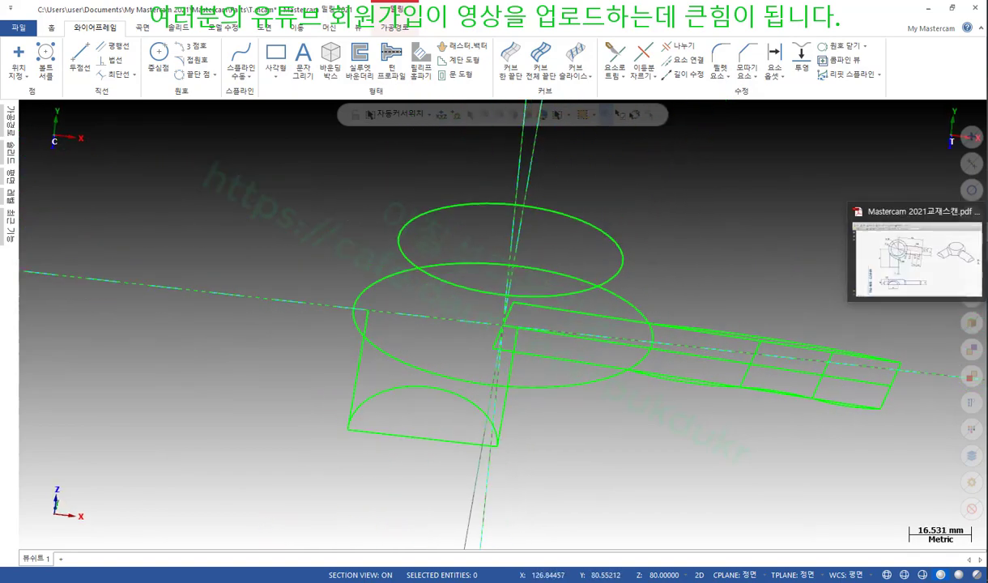
pyautogui.moveTo(741, 150); pyautogui.dragTo(689, 168, button='middle')
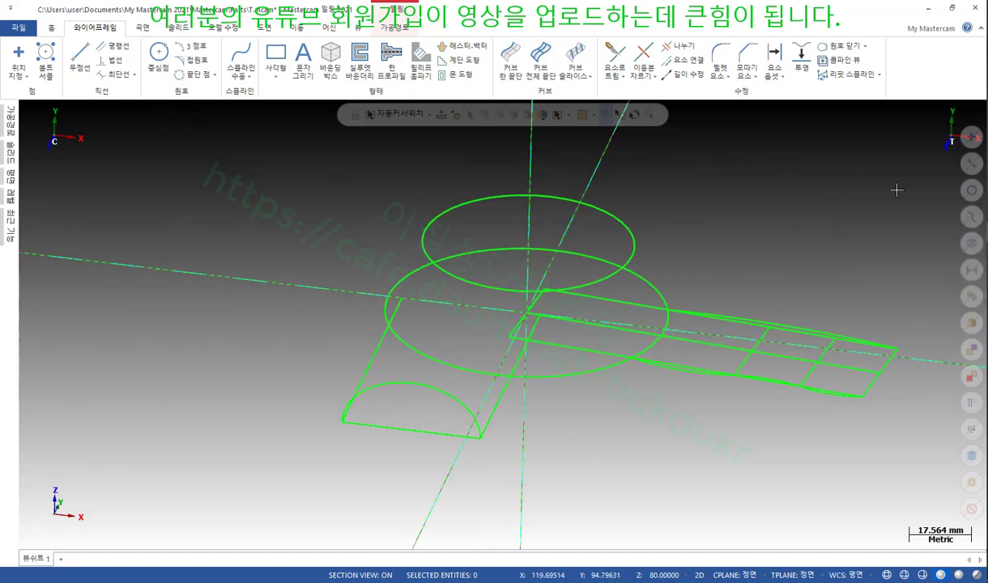
pyautogui.hotkey('alt', 'Tab')
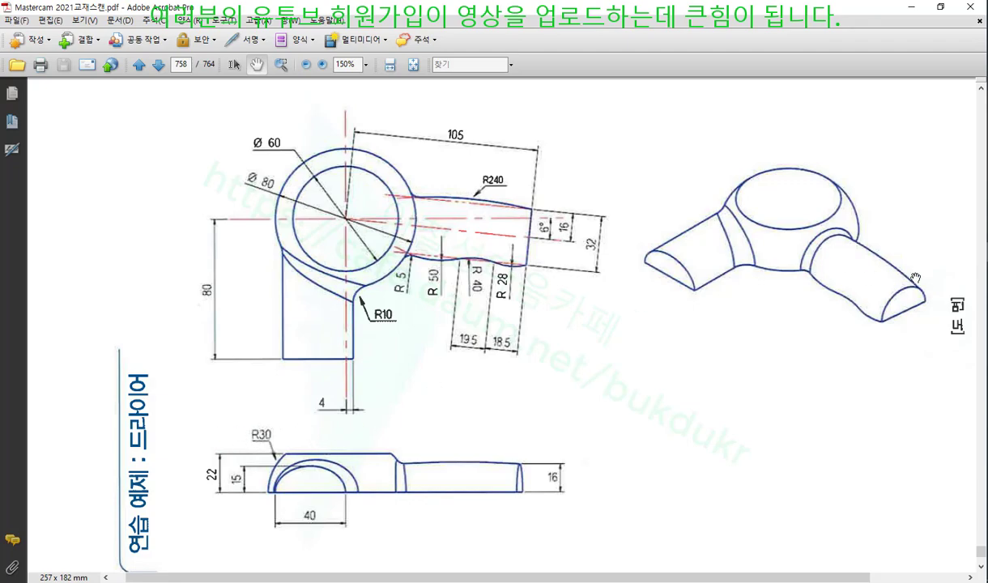
pyautogui.hotkey('alt', 'Tab')
# Set the construction Z depth to 0 on the Front plane.
pyautogui.scroll(2, 388, 268)
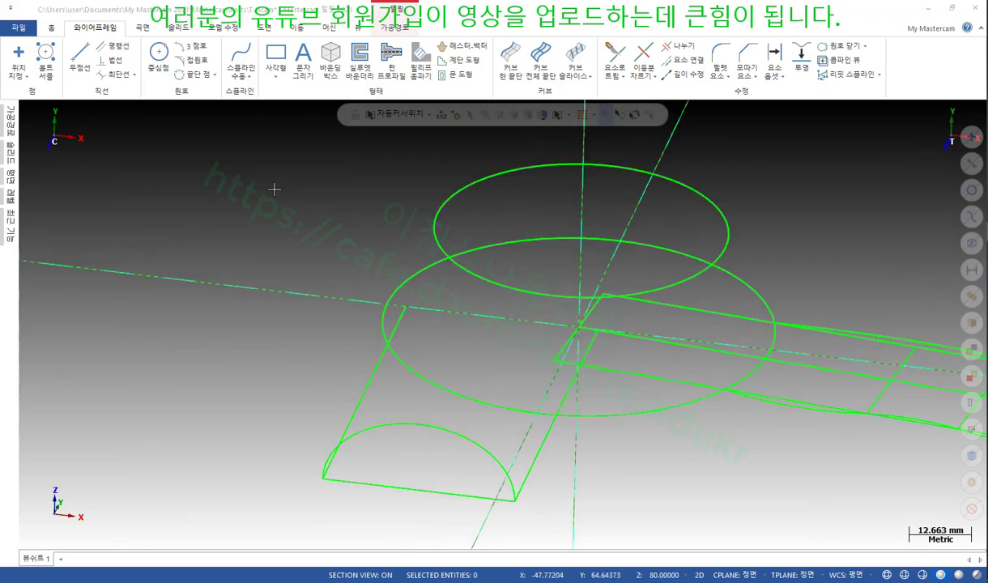
pyautogui.moveTo(276, 188); pyautogui.dragTo(293, 195, button='middle')
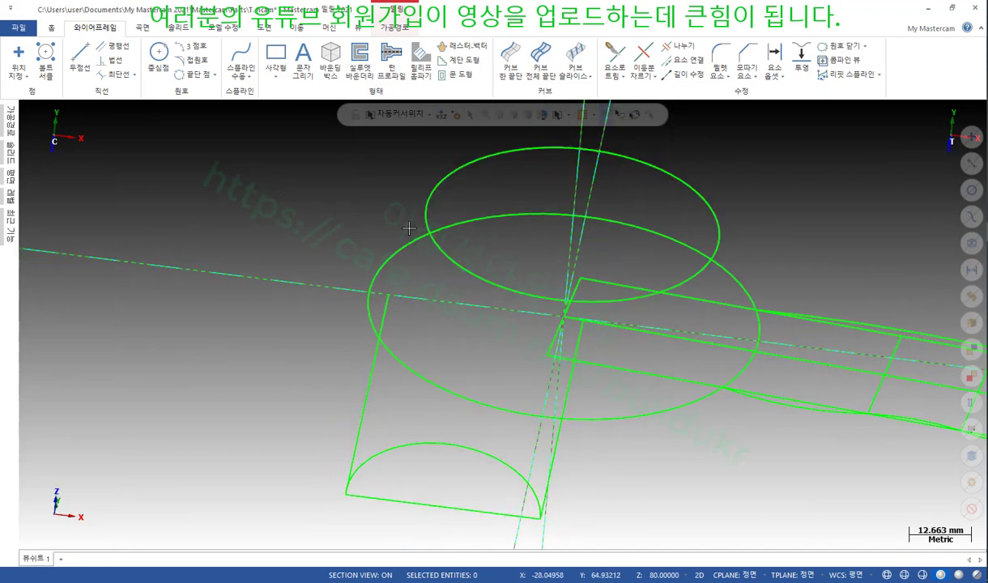
pyautogui.rightClick(121, 186)
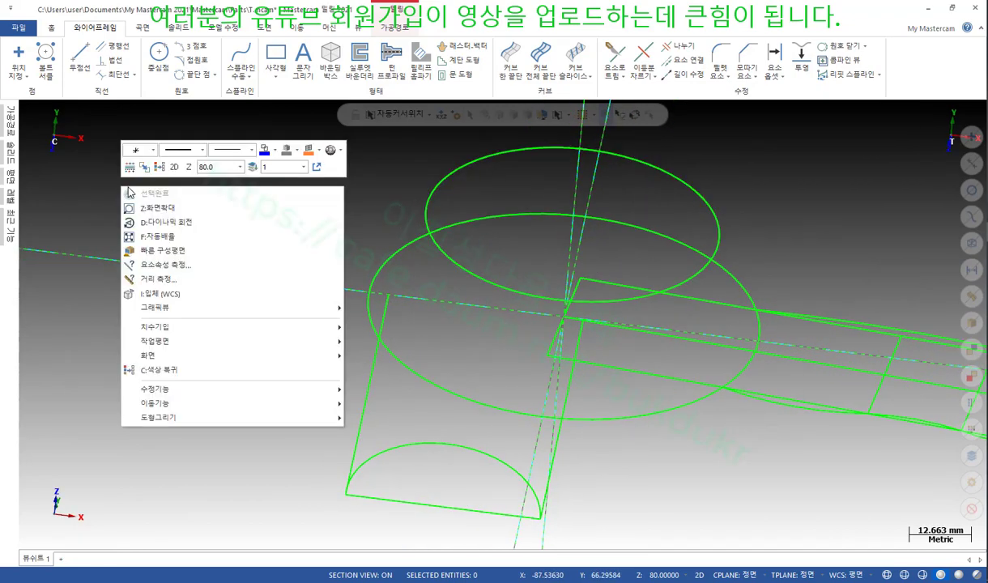
pyautogui.click(210, 167)
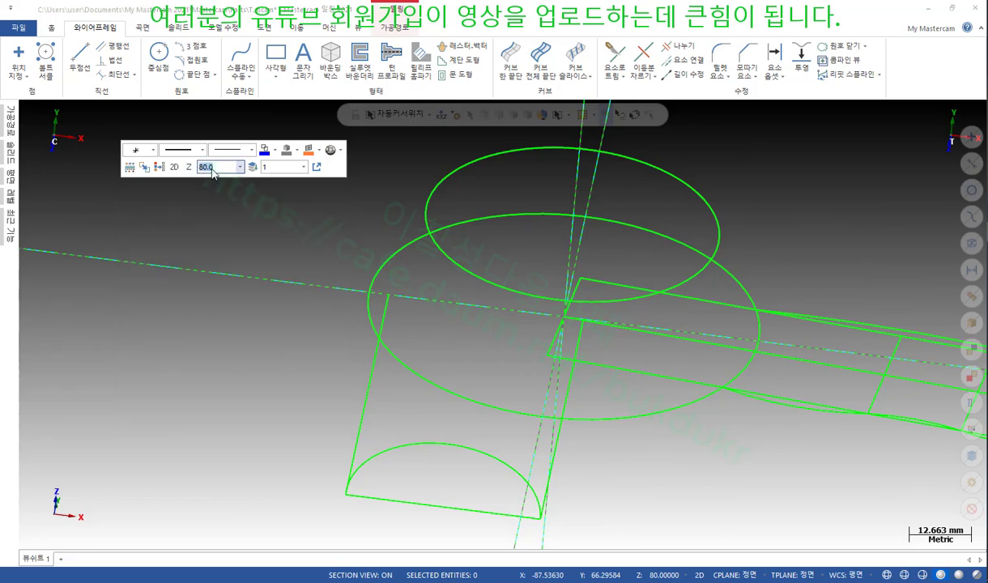
pyautogui.write('0')
pyautogui.press('Return')
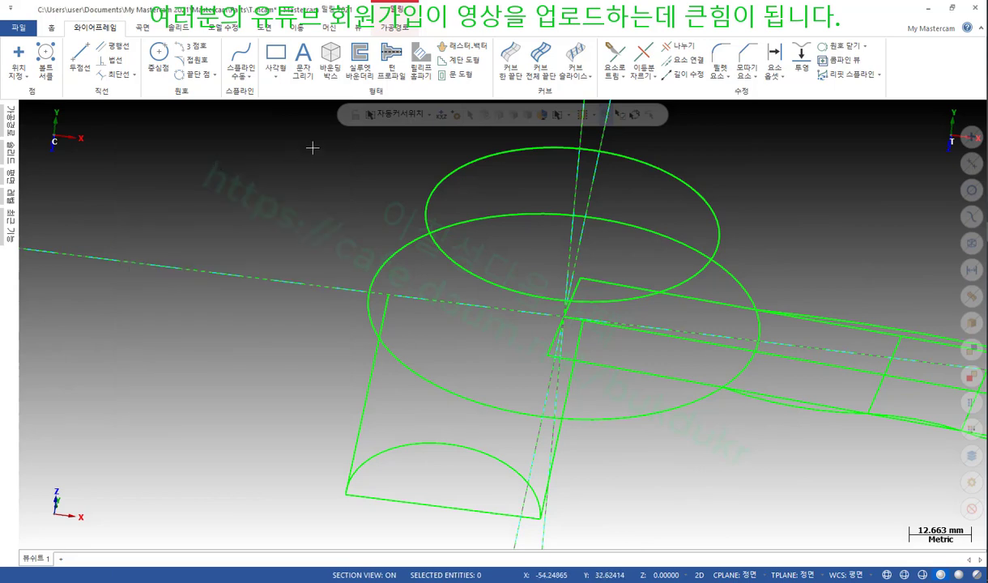
# Draw a two-point arc of about 17 mm radius, bulging outward, from the lower circle's negative X quadrant to the upper circle's.
pyautogui.click(214, 75)
pyautogui.click(198, 107)
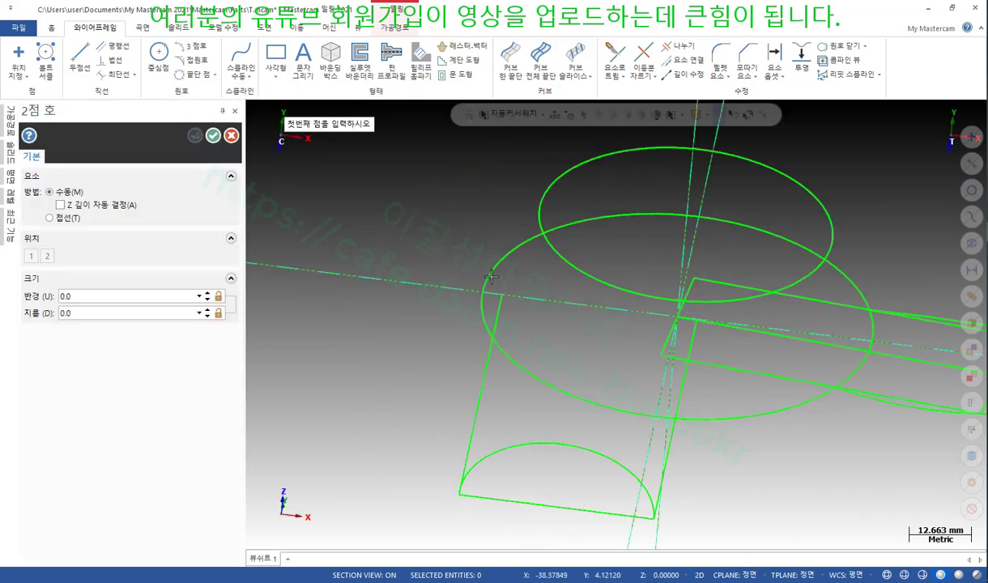
pyautogui.click(482, 292)
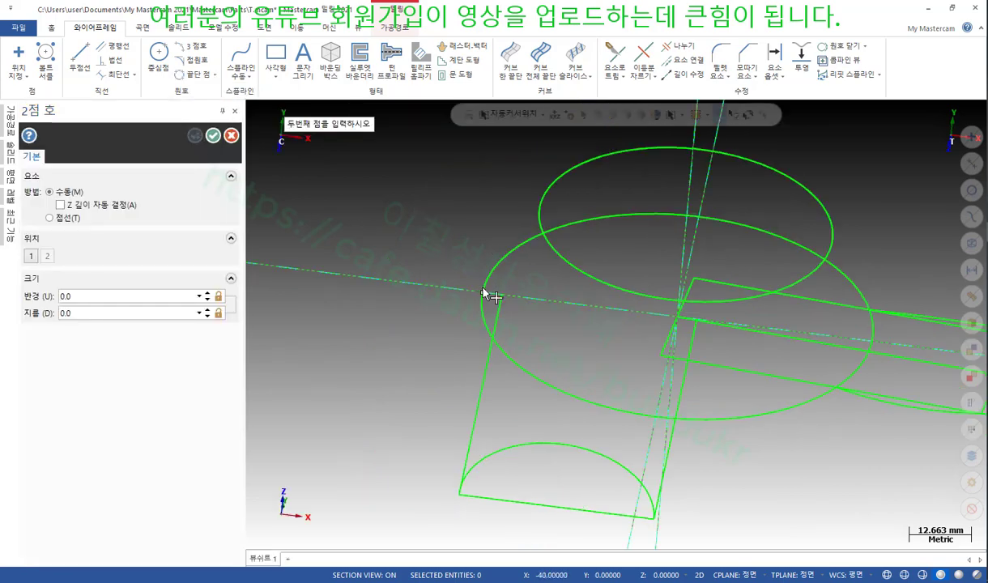
pyautogui.click(539, 207)
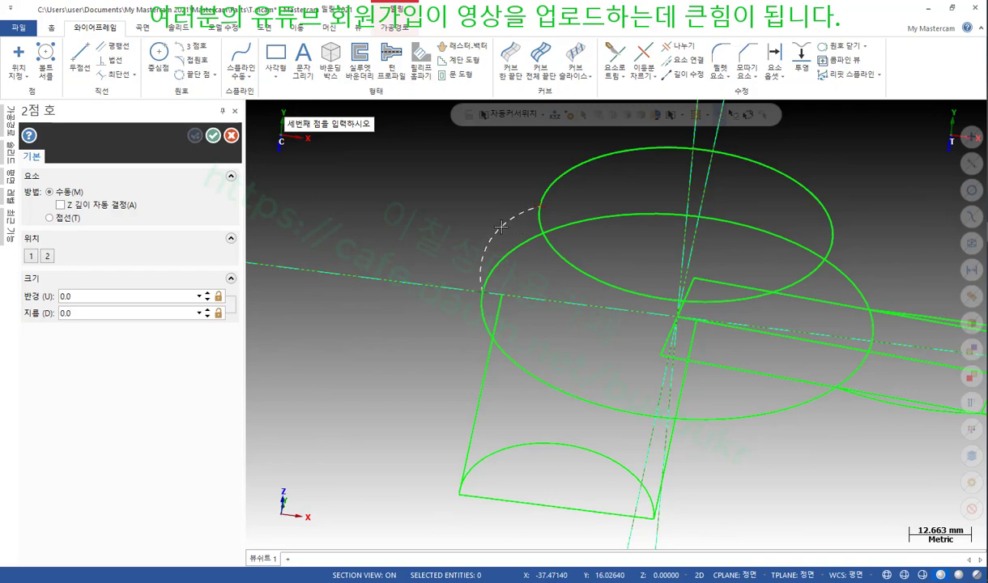
pyautogui.click(479, 247)
pyautogui.scroll(-1, 400, 234)
pyautogui.moveTo(400, 234); pyautogui.dragTo(391, 199, button='middle')
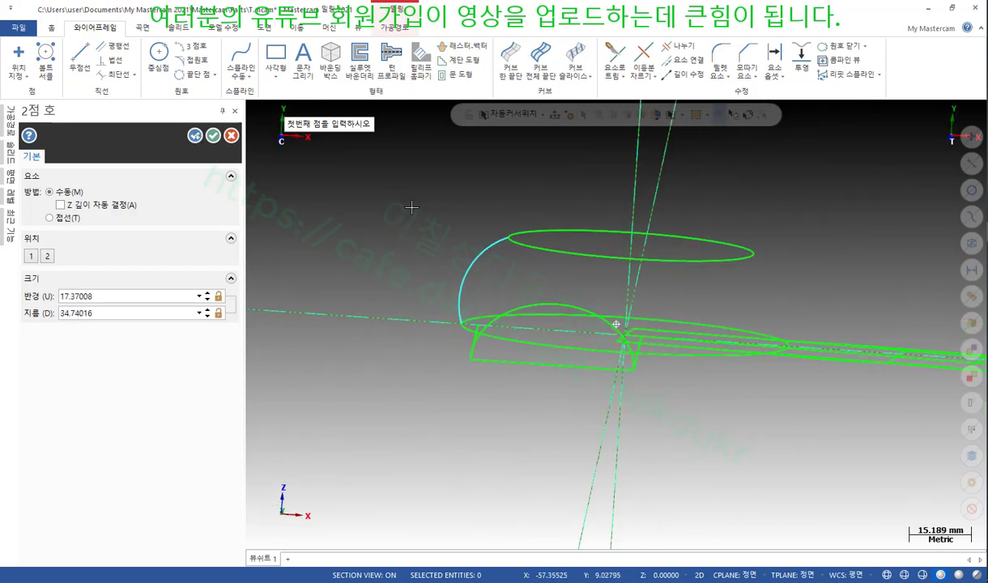
# Set the radius of the arc joining the two circles to 30.
pyautogui.click(114, 298)
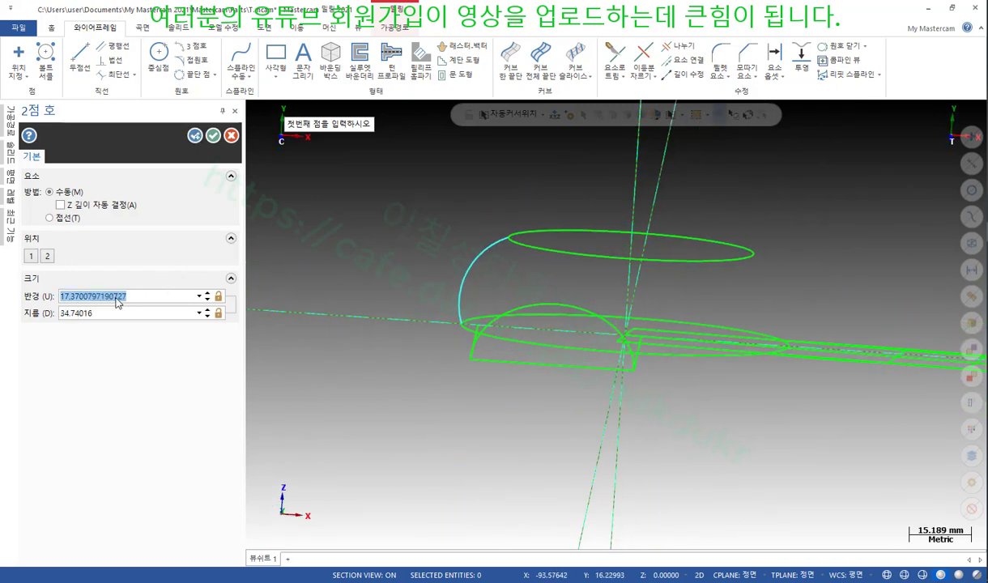
pyautogui.write('3')
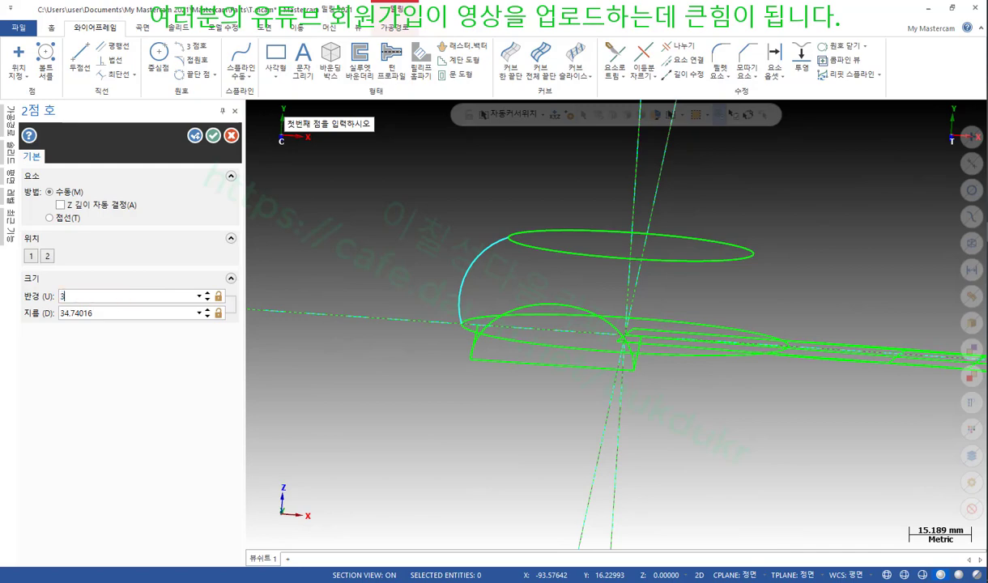
pyautogui.write('0')
pyautogui.press('Return')
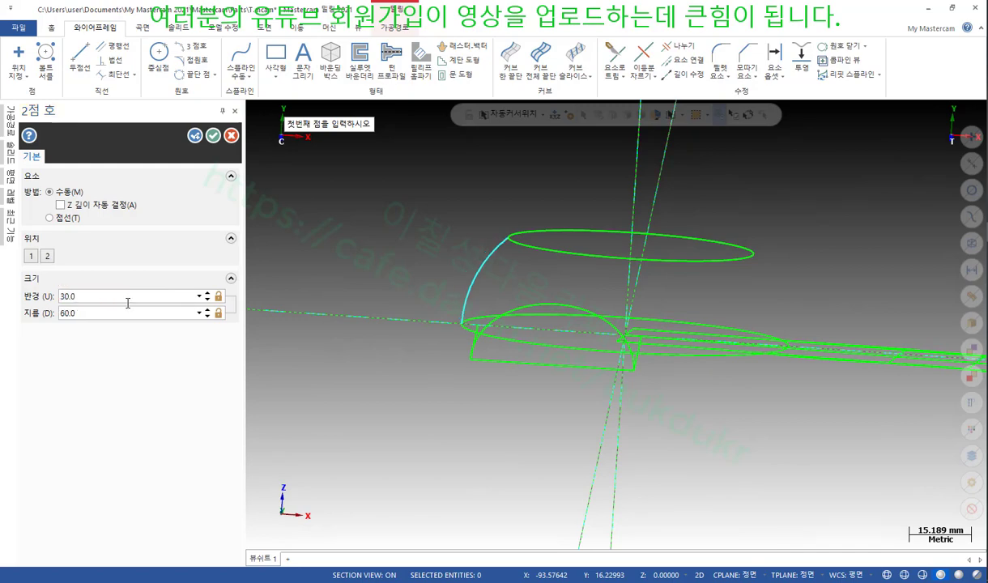
# Accept the R30 side arc and examine the handle's end, checking the PDF drawing for its section.
pyautogui.click(212, 135)
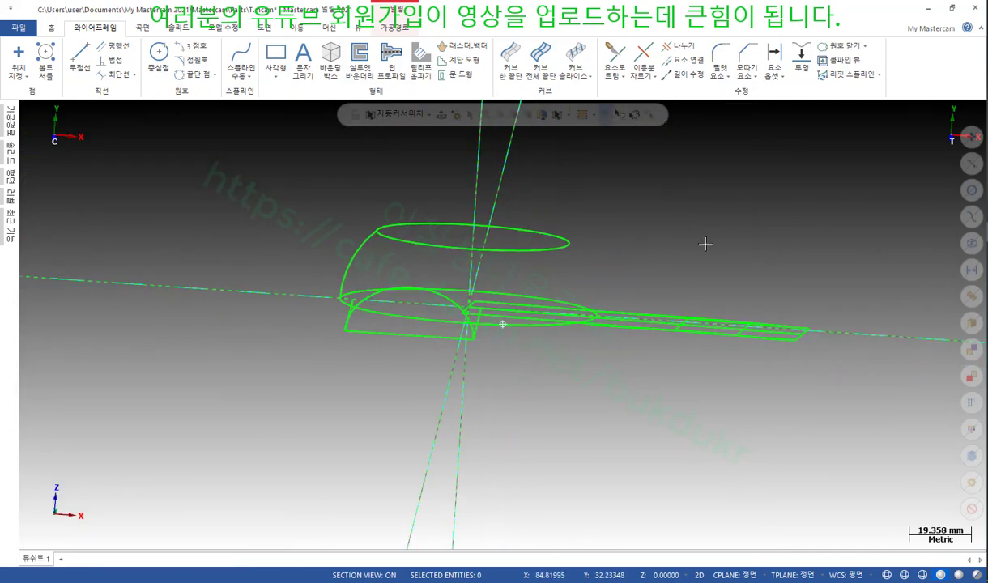
pyautogui.moveTo(704, 243); pyautogui.dragTo(700, 243, button='middle')
pyautogui.scroll(3, 845, 353)
pyautogui.moveTo(844, 353); pyautogui.dragTo(814, 382, button='middle')
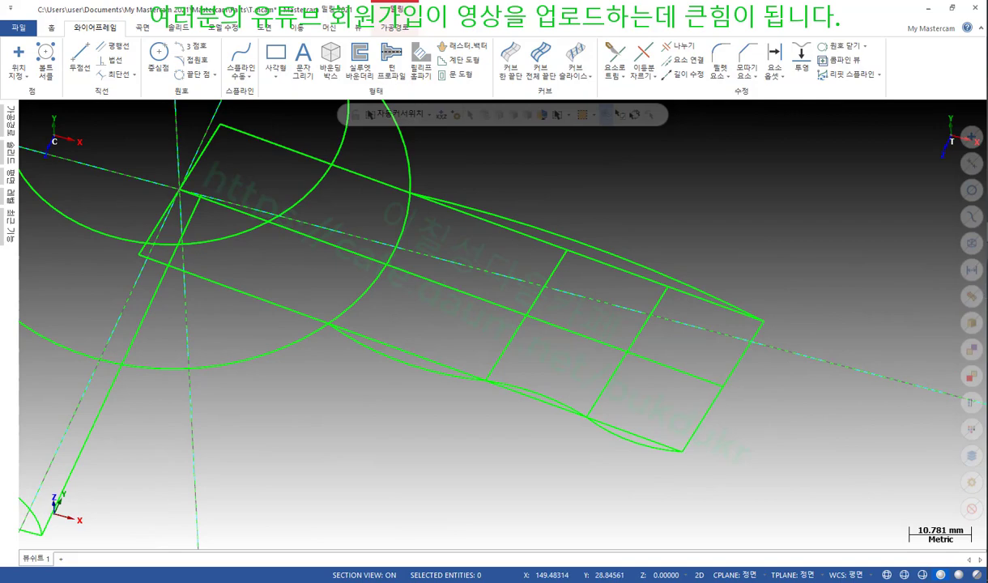
pyautogui.hotkey('alt', 'Tab')
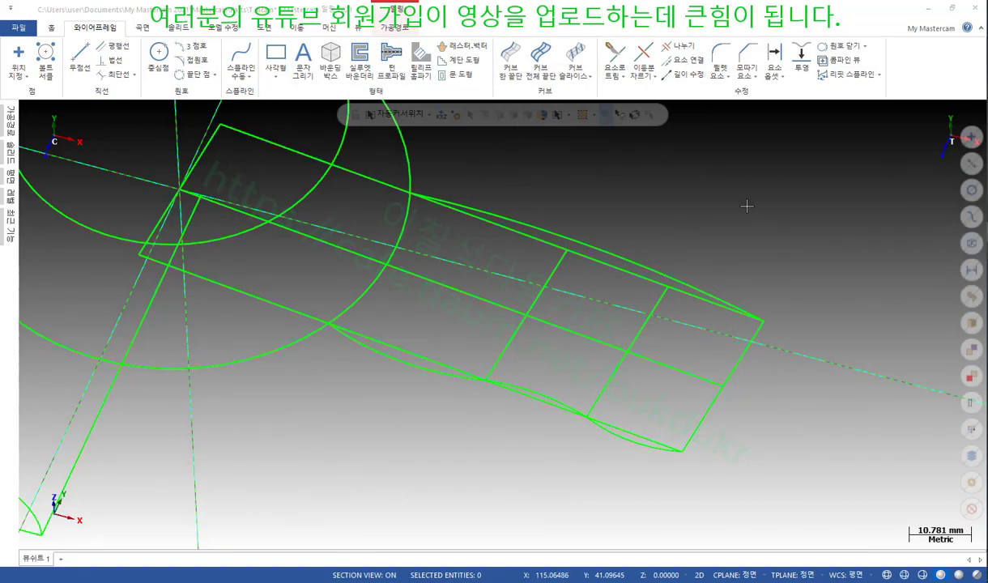
pyautogui.moveTo(746, 206); pyautogui.dragTo(633, 174, button='middle')
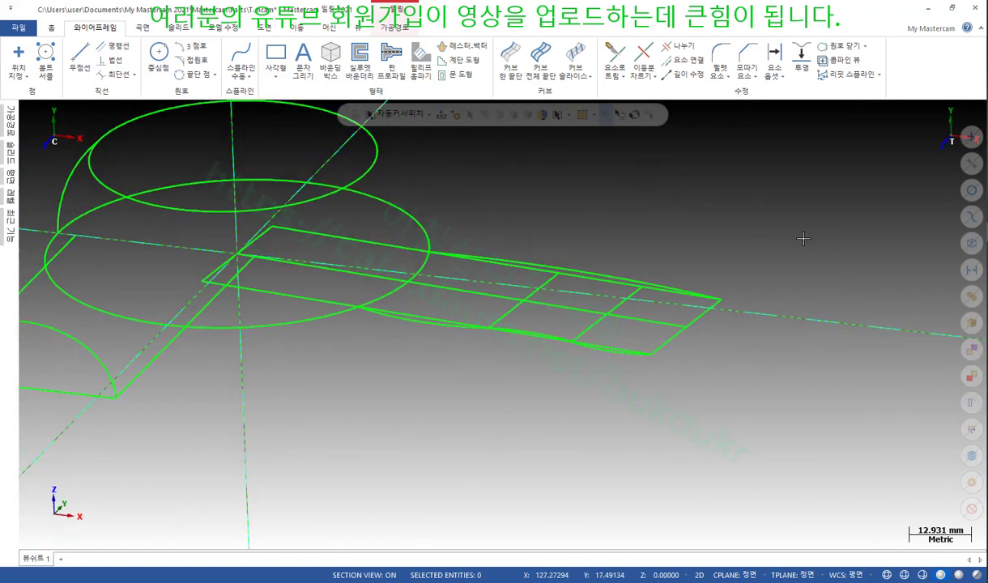
pyautogui.moveTo(766, 228); pyautogui.dragTo(809, 267, button='middle')
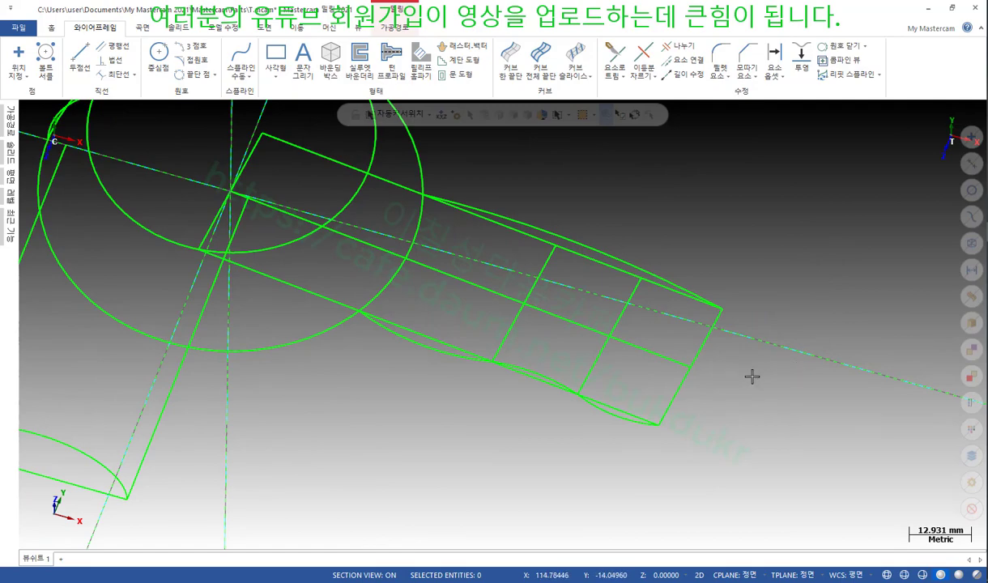
pyautogui.scroll(1, 747, 375)
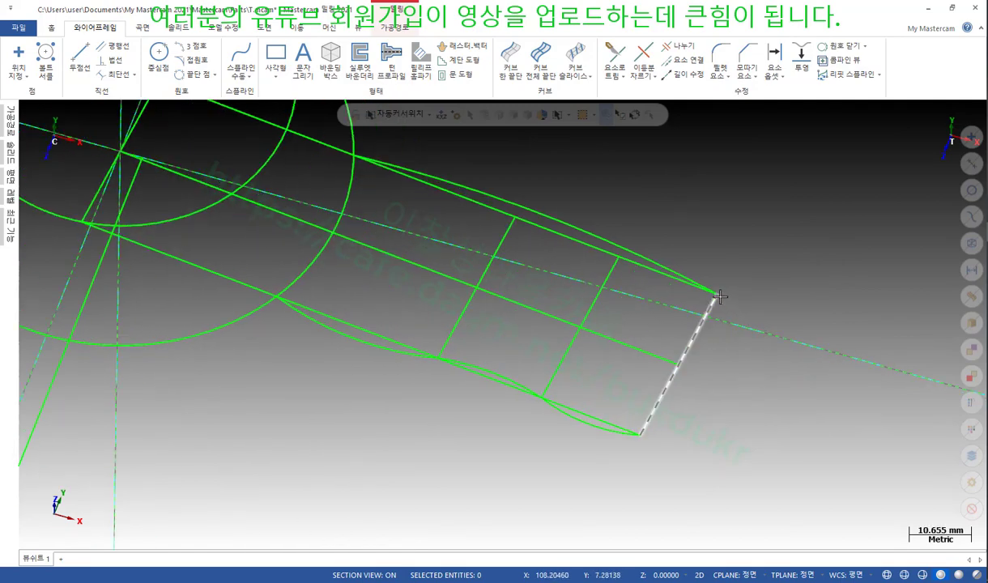
pyautogui.moveTo(715, 297); pyautogui.dragTo(629, 330, button='middle')
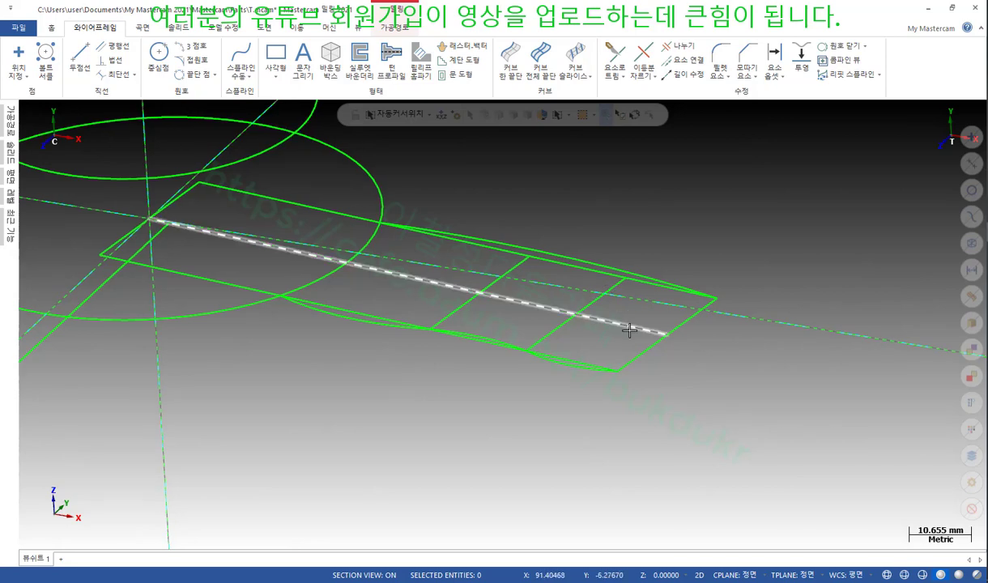
# Create a construction plane normal to the handle's centreline at its outer end, using orientation 7 of 8 with Z pointing outward.
pyautogui.click(14, 179)
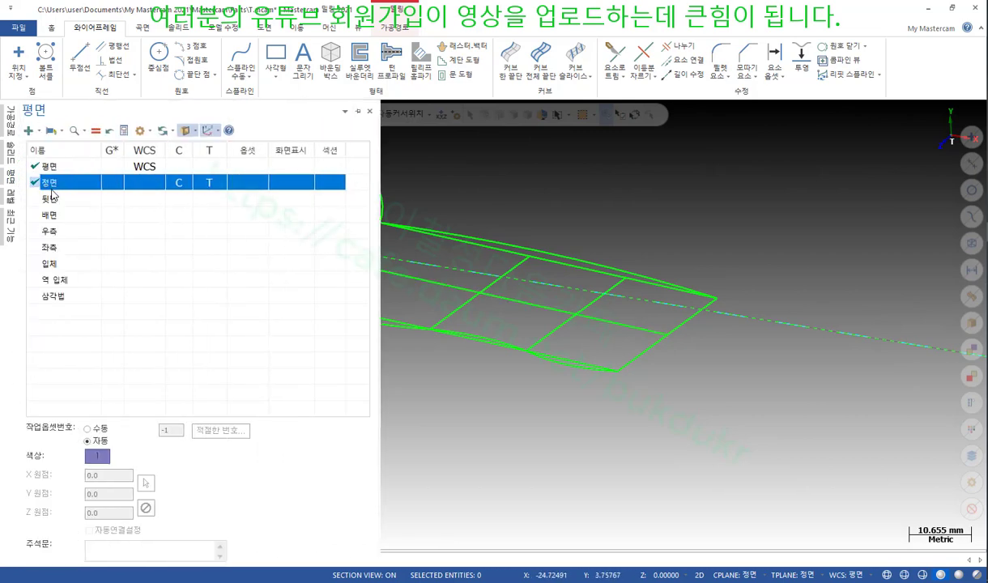
pyautogui.click(29, 131)
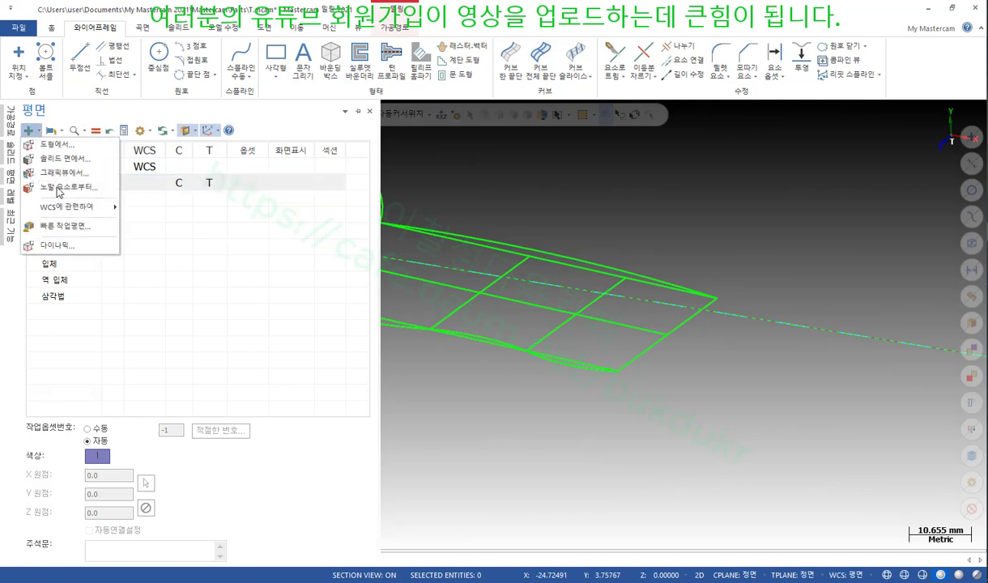
pyautogui.click(59, 188)
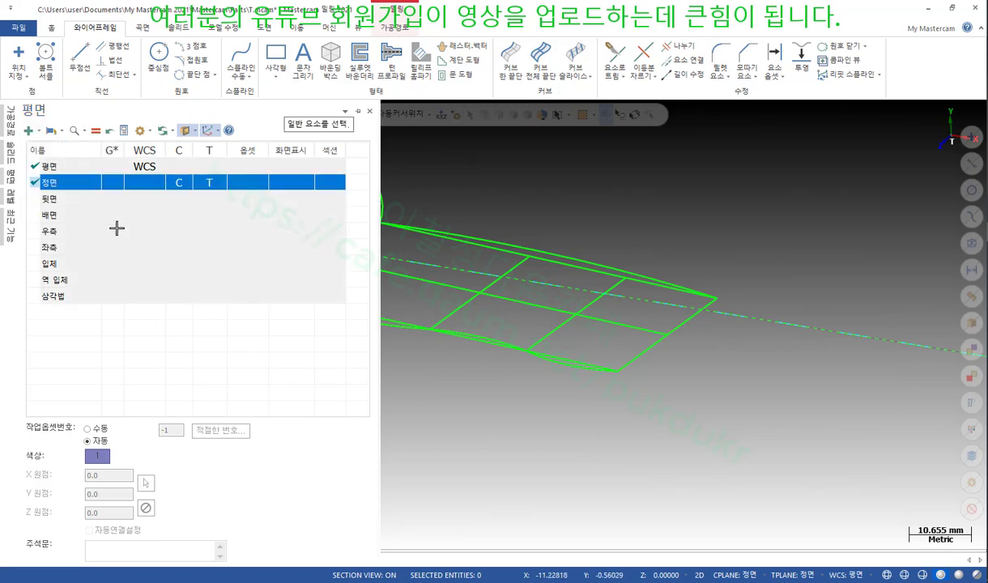
pyautogui.click(607, 322)
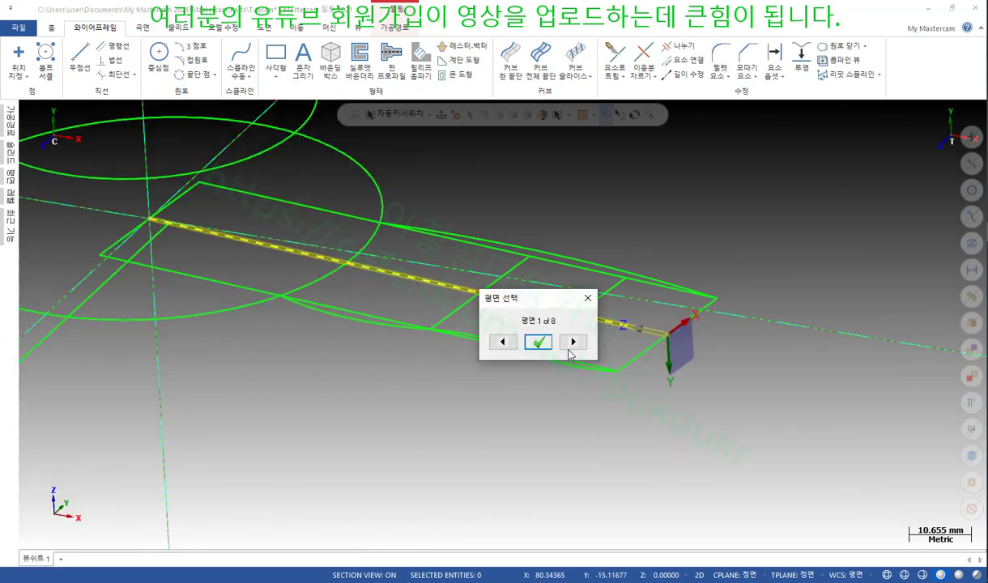
pyautogui.moveTo(533, 300); pyautogui.dragTo(453, 368)
pyautogui.click(494, 409)
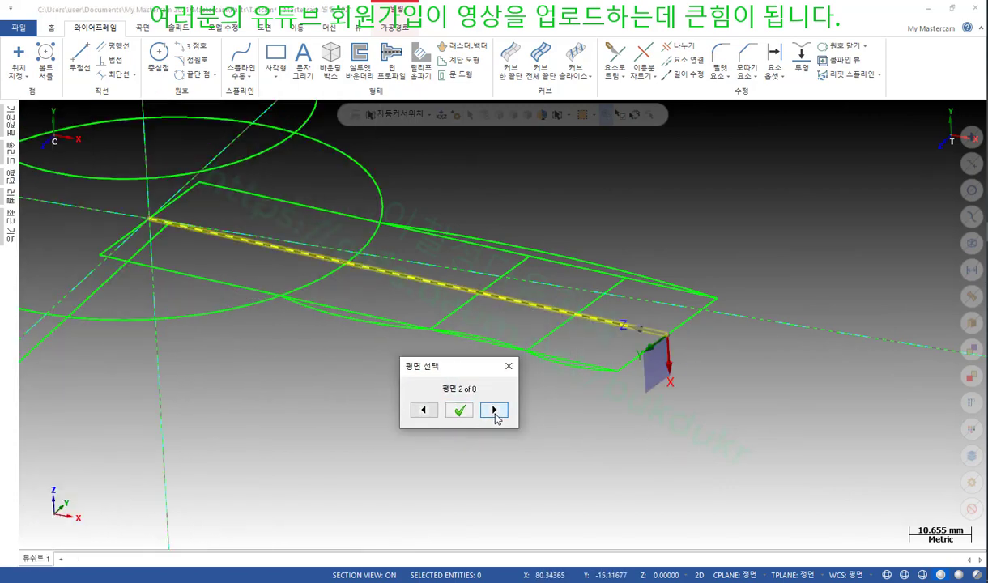
pyautogui.click(494, 410)
pyautogui.click(494, 409)
pyautogui.click(494, 409)
pyautogui.click(494, 410)
pyautogui.click(494, 410)
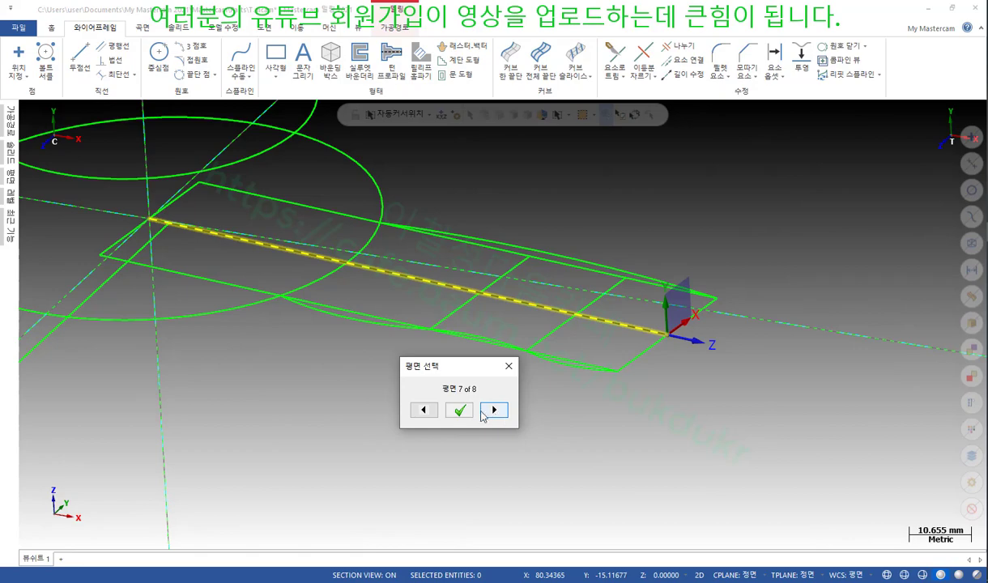
pyautogui.click(458, 410)
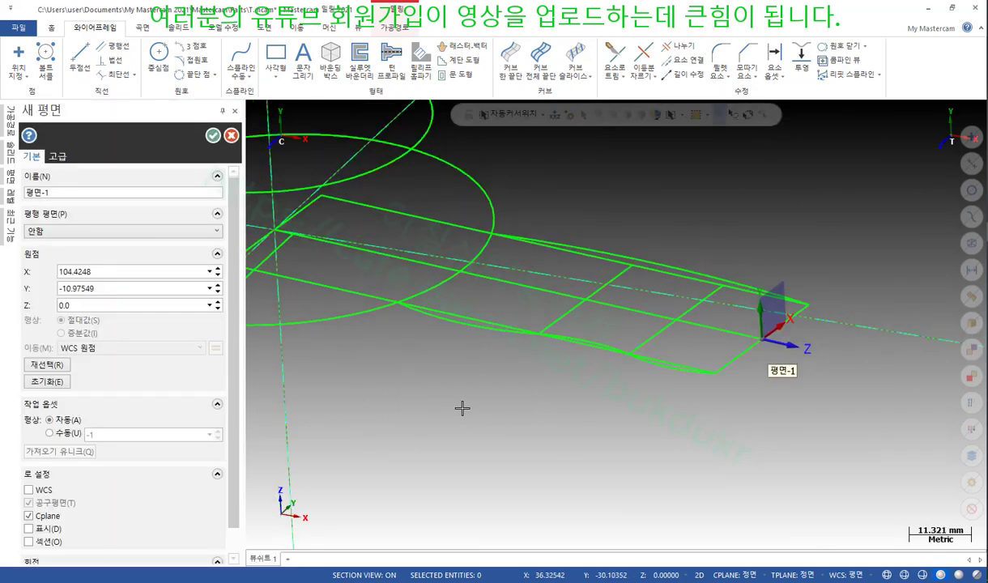
pyautogui.scroll(-3, 465, 407)
pyautogui.moveTo(483, 408)
pyautogui.mouseDown(button='middle')
pyautogui.moveTo(485, 386)
pyautogui.moveTo(411, 390)
pyautogui.moveTo(423, 404)
pyautogui.mouseUp(button='middle')
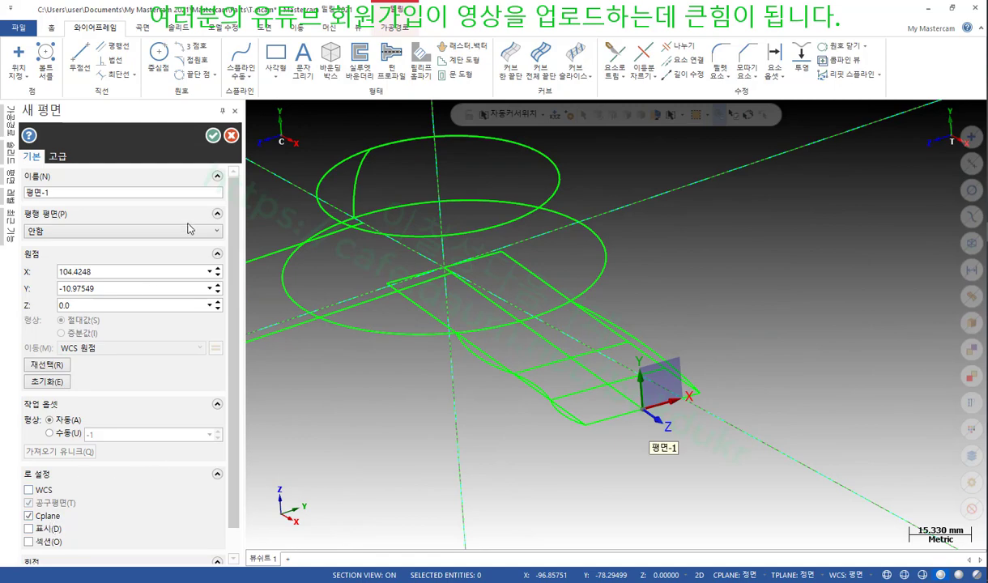
pyautogui.click(213, 136)
# Draw a 16 mm radius circle on the new plane, centred on the plane origin and passing through the handle end line's endpoint.
pyautogui.moveTo(680, 212); pyautogui.dragTo(646, 330, button='middle')
pyautogui.scroll(6, 599, 433)
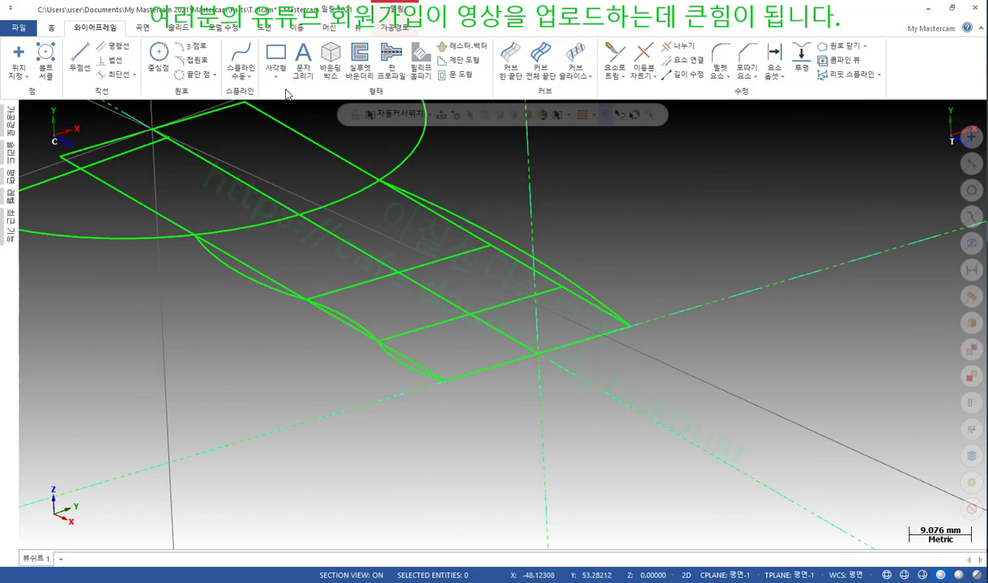
pyautogui.click(160, 55)
pyautogui.click(655, 353)
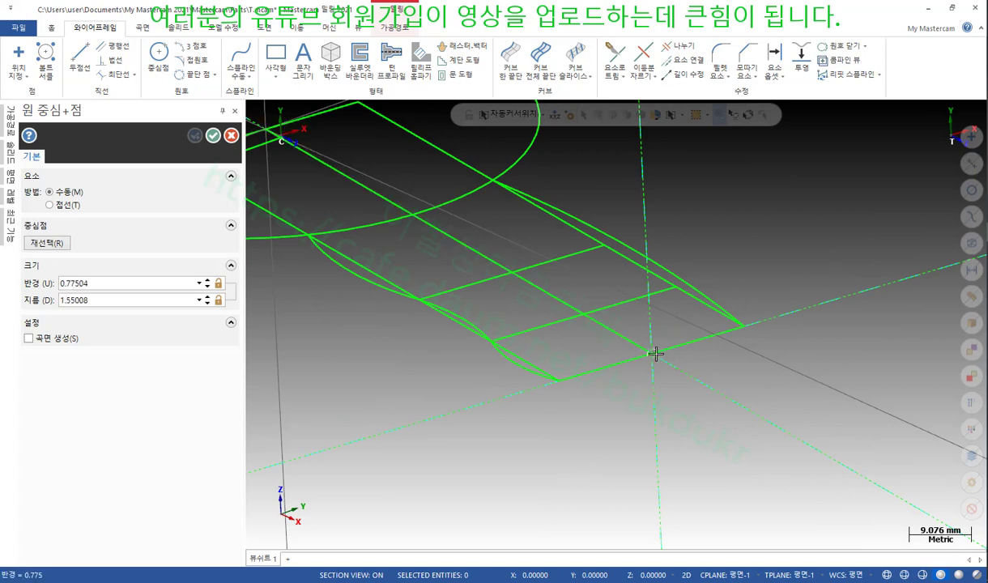
pyautogui.click(744, 326)
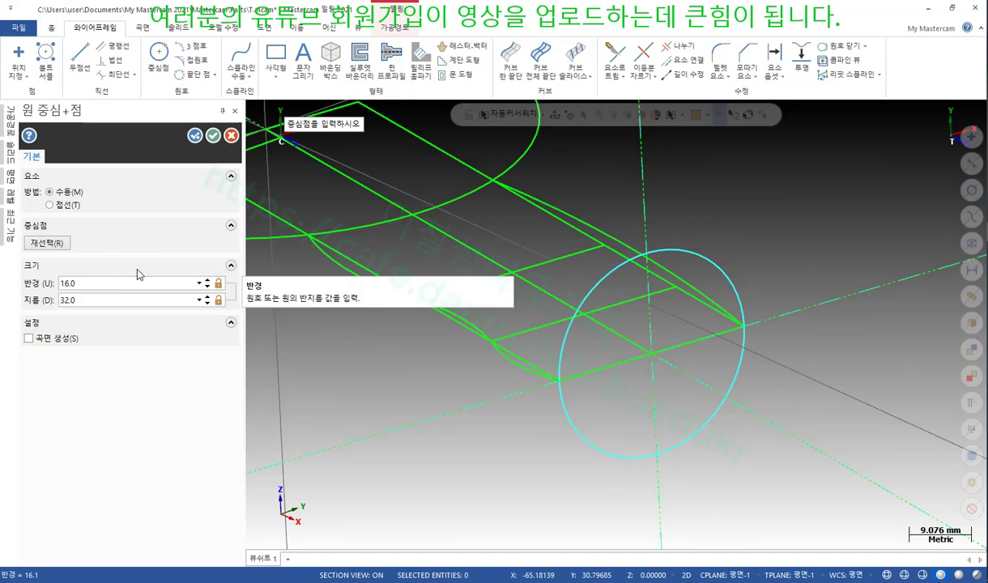
pyautogui.click(213, 136)
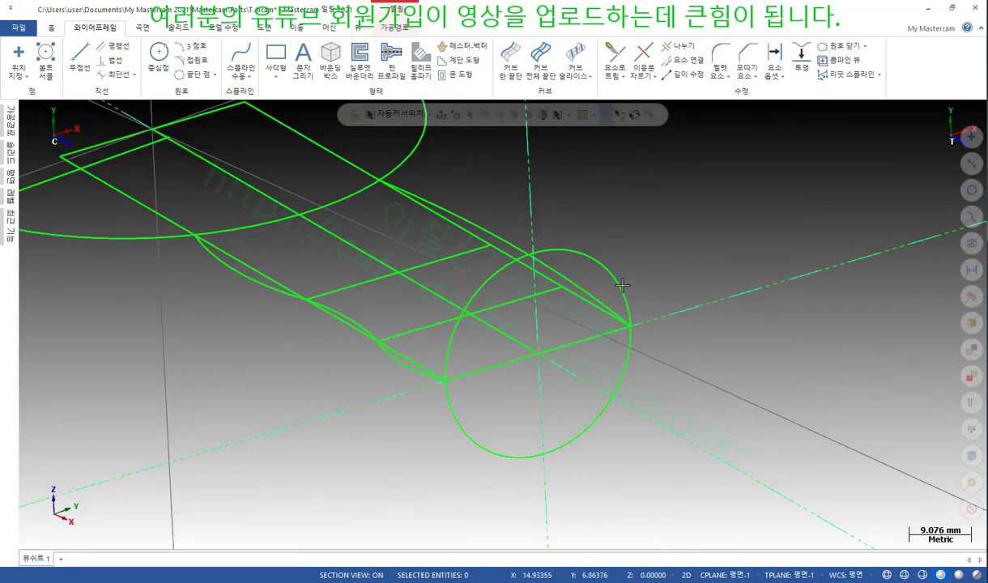
# Break the end circle in two at the handle end line's negative X endpoint and delete the lower half.
pyautogui.click(622, 285)
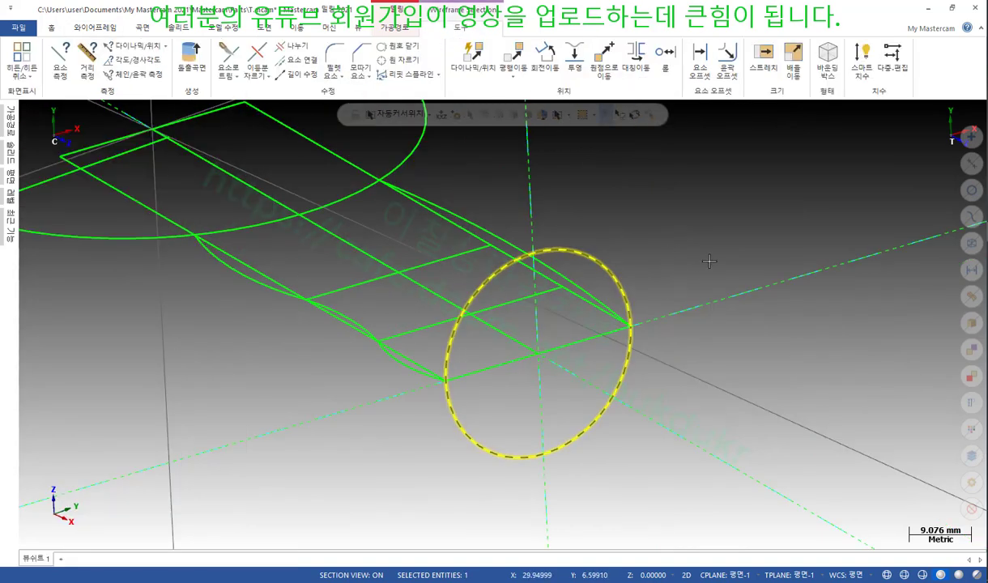
pyautogui.click(98, 29)
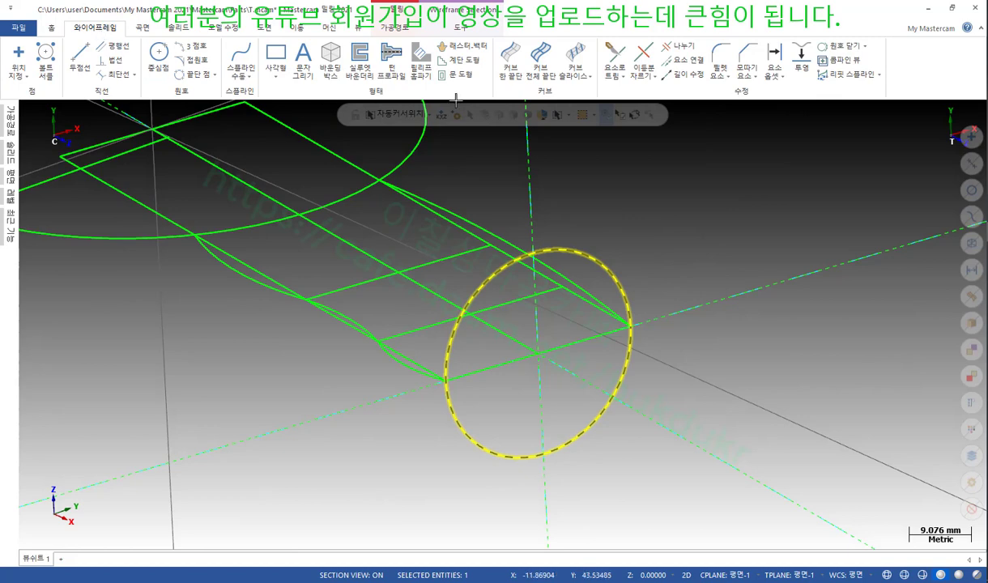
pyautogui.click(644, 61)
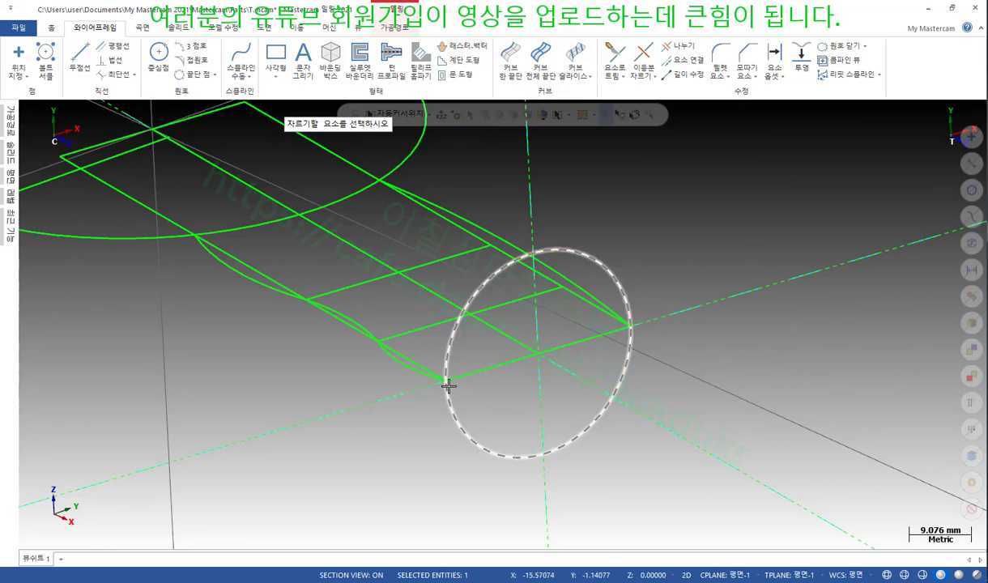
pyautogui.click(447, 353)
pyautogui.click(450, 384)
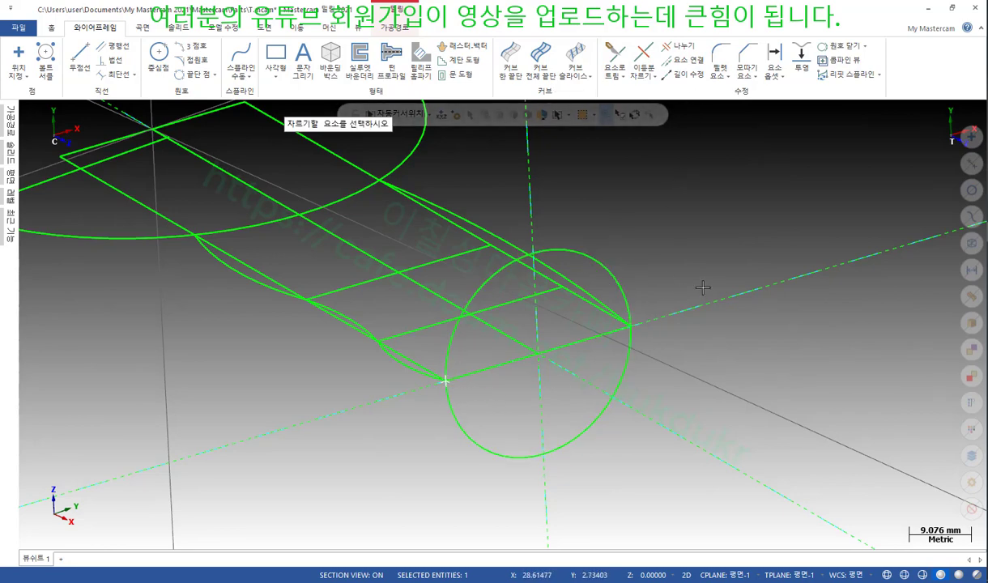
pyautogui.press('Escape')
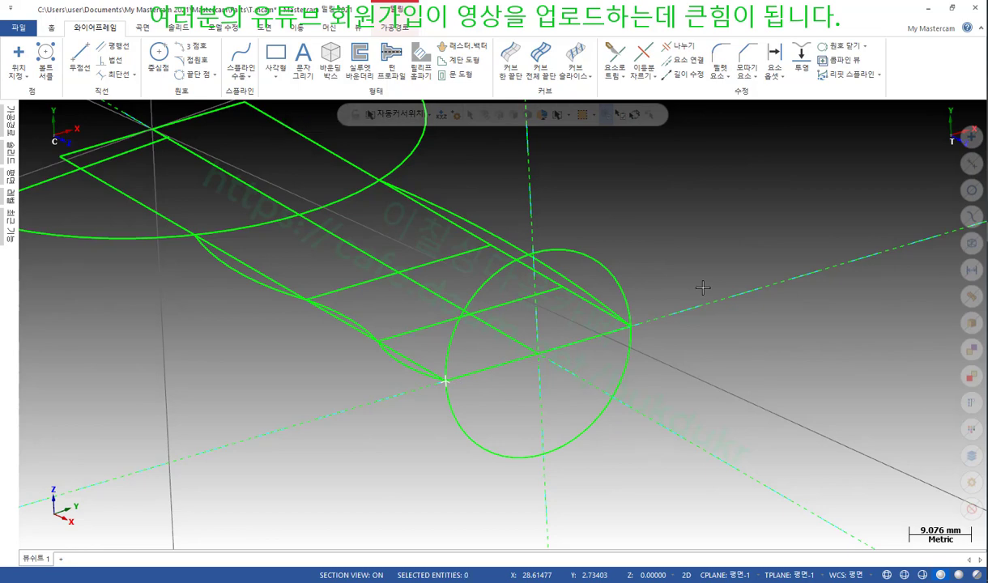
pyautogui.click(573, 445)
pyautogui.press('Delete')
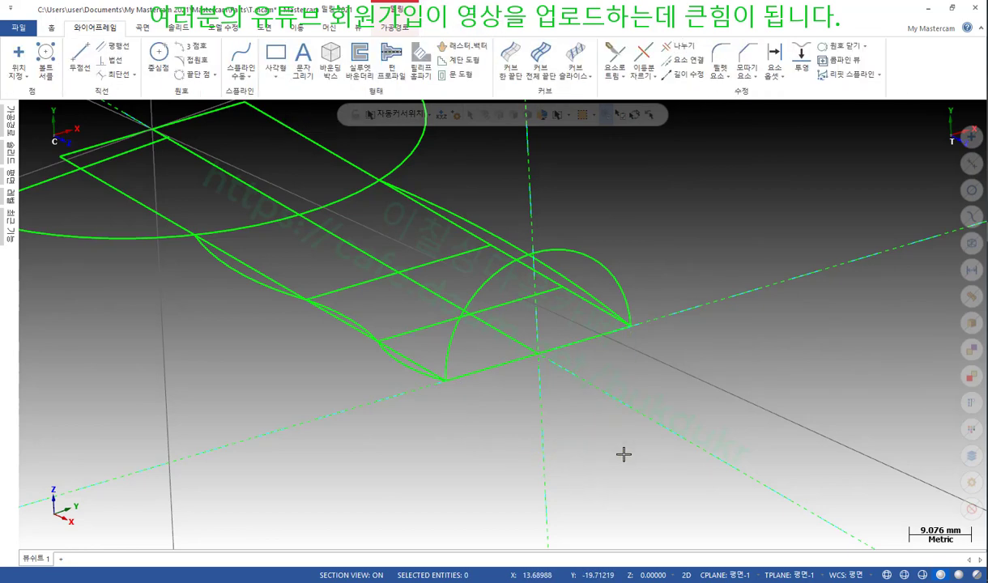
# Blank the handle's straight side edges, centreline, two cross lines and inner end line, together with the half-ellipse's base line.
pyautogui.scroll(-4, 834, 336)
pyautogui.moveTo(787, 241); pyautogui.dragTo(789, 264, button='middle')
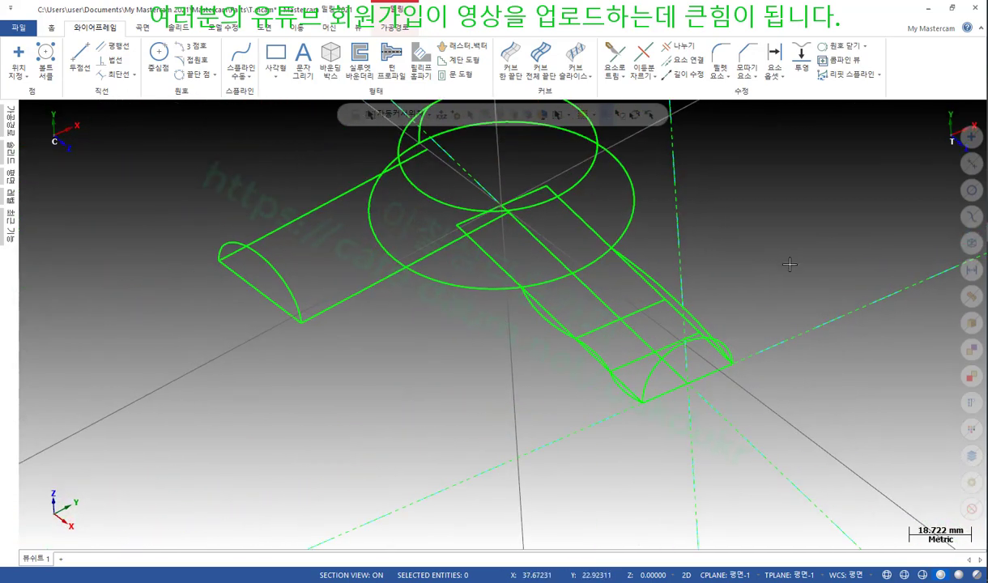
pyautogui.click(527, 289)
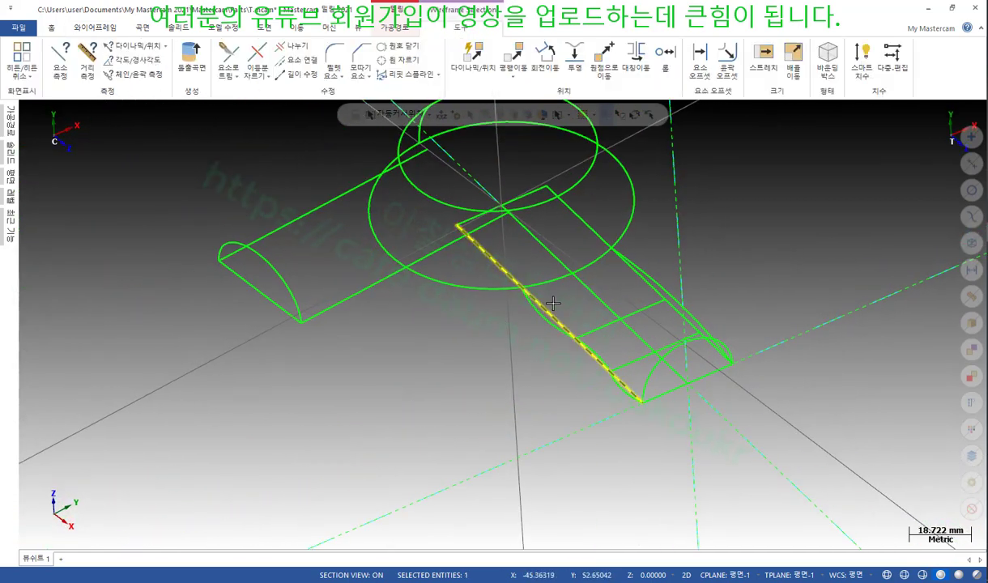
pyautogui.click(635, 278)
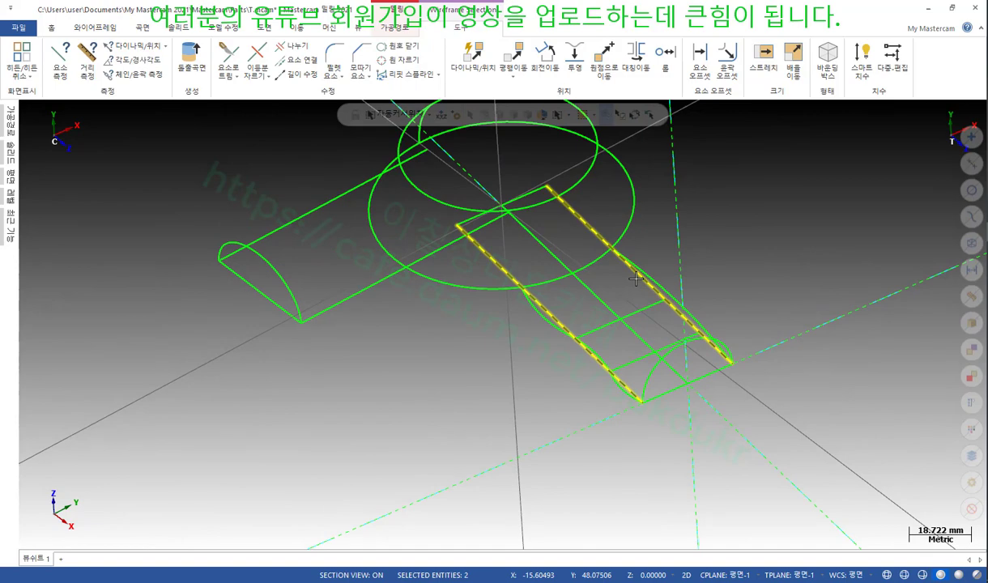
pyautogui.click(586, 283)
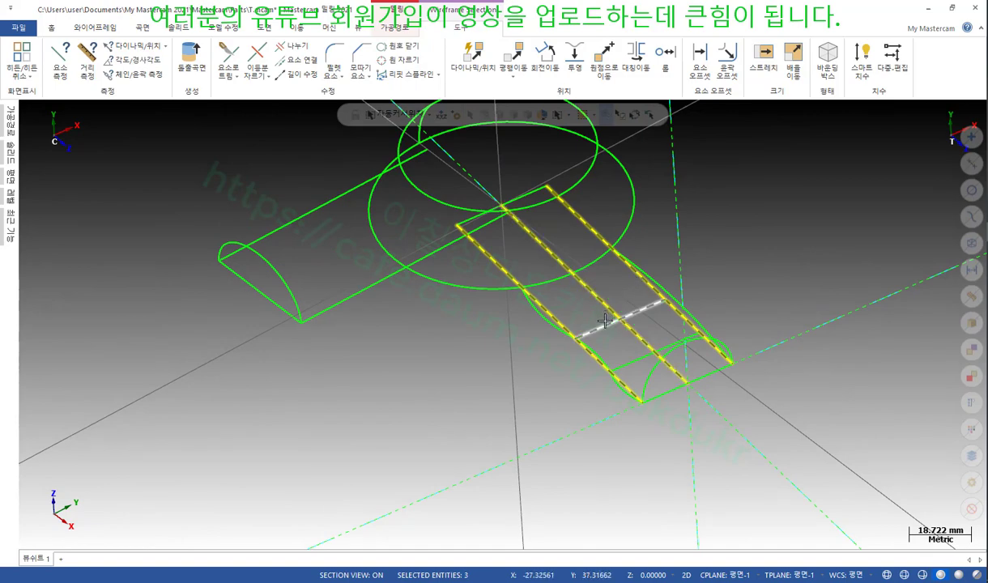
pyautogui.click(589, 332)
pyautogui.click(598, 348)
pyautogui.moveTo(674, 478); pyautogui.dragTo(586, 258, button='middle')
pyautogui.click(578, 311)
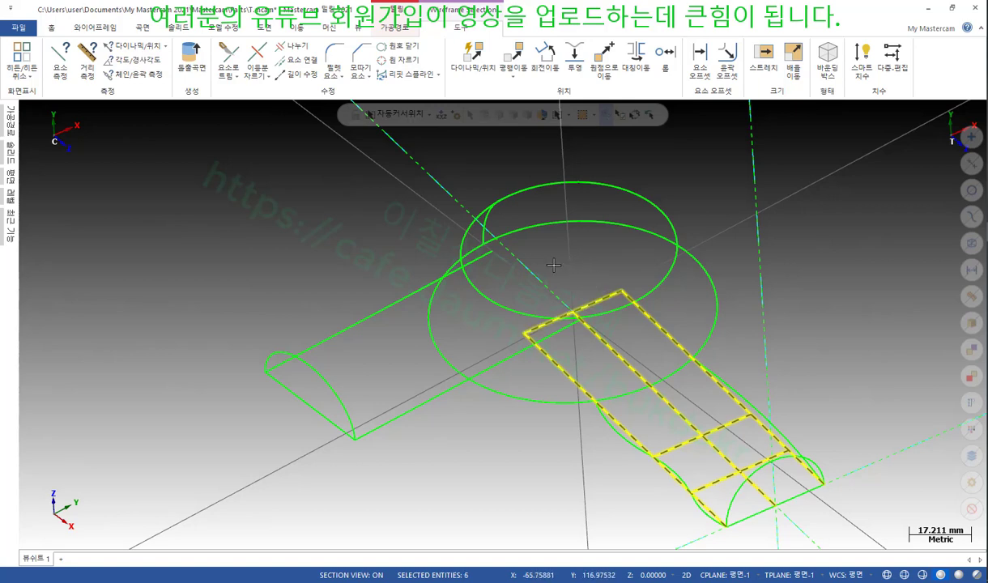
pyautogui.click(285, 388)
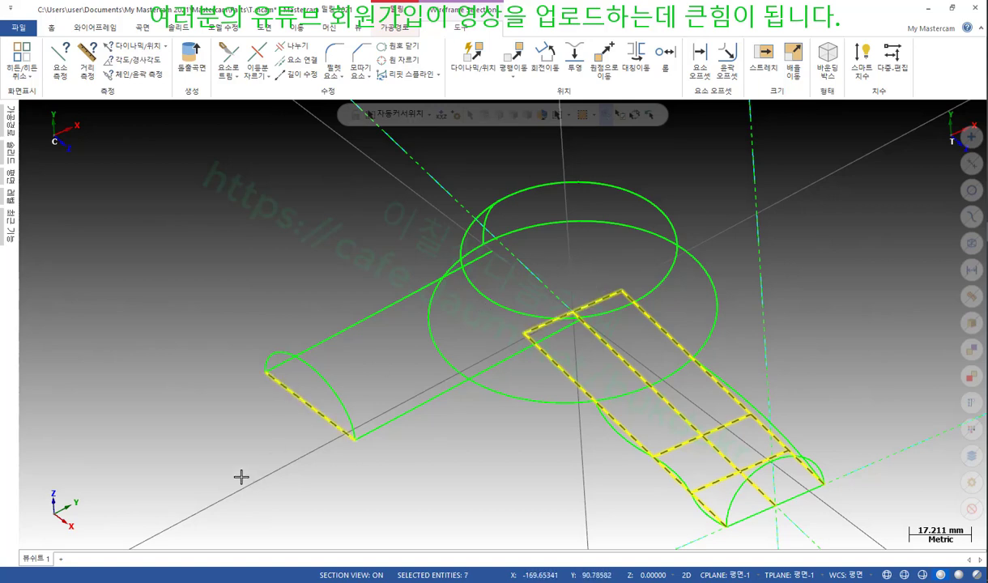
pyautogui.scroll(-1, 240, 476)
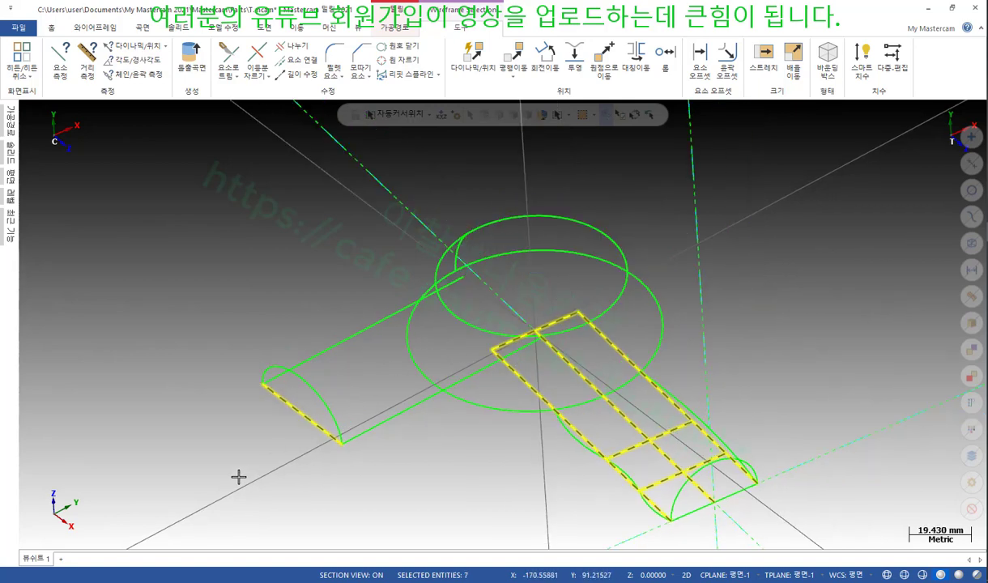
pyautogui.rightClick(127, 218)
pyautogui.moveTo(278, 388)
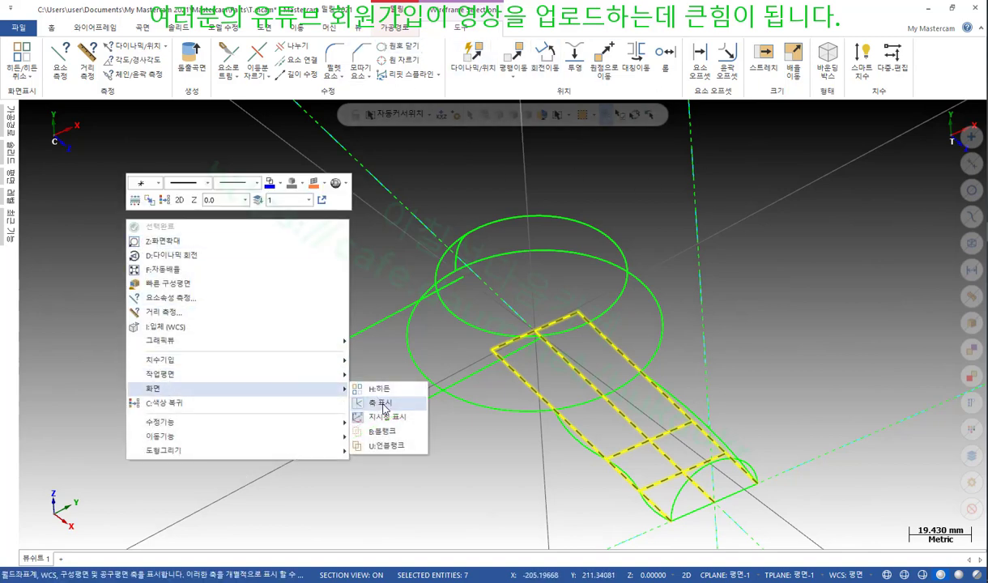
pyautogui.click(380, 433)
pyautogui.moveTo(212, 236); pyautogui.dragTo(261, 229, button='middle')
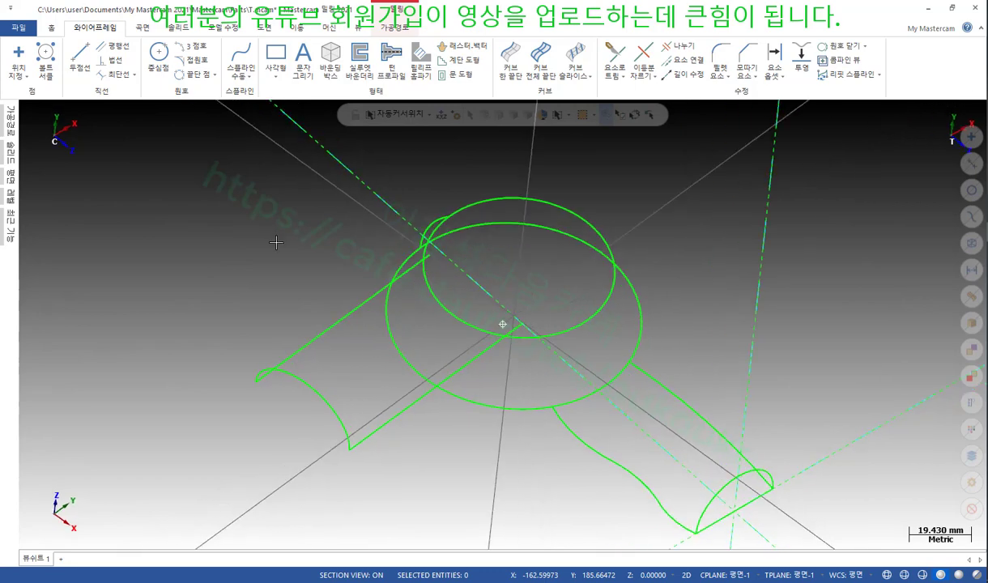
# Set the standard 평면 (Top) plane as both the construction plane and the tool plane.
pyautogui.click(11, 174)
pyautogui.click(46, 167)
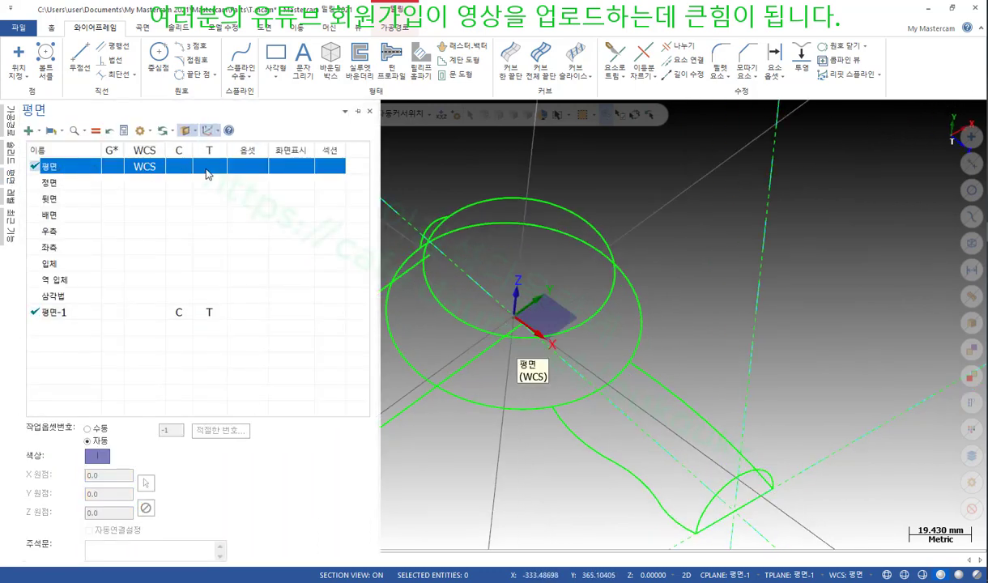
pyautogui.click(179, 172)
pyautogui.click(210, 170)
pyautogui.click(518, 479)
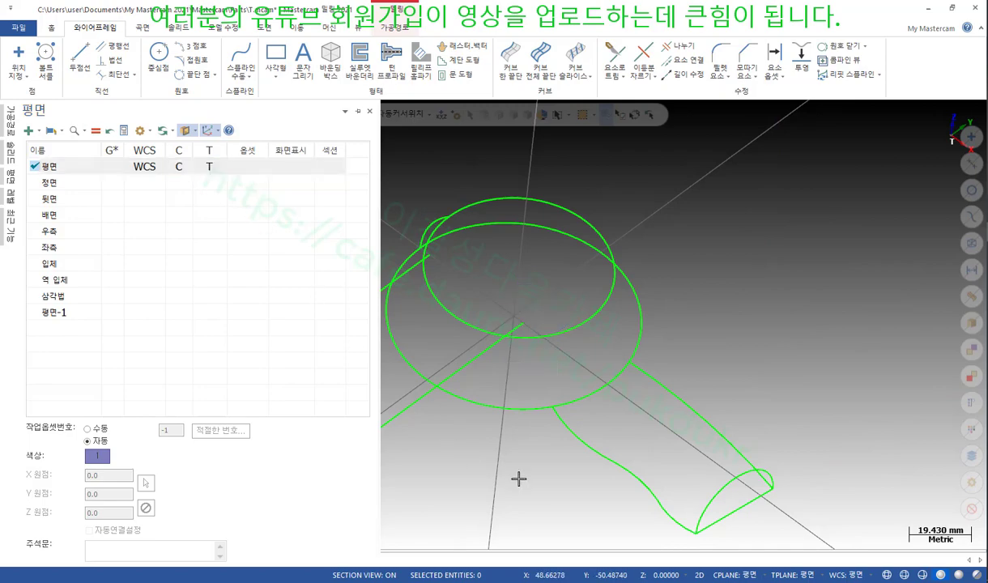
# Delete the straight line joining the two ends of the arc at the handle's outer end.
pyautogui.scroll(-2, 759, 225)
pyautogui.moveTo(745, 207)
pyautogui.mouseDown(button='middle')
pyautogui.moveTo(785, 180)
pyautogui.moveTo(820, 214)
pyautogui.moveTo(807, 198)
pyautogui.moveTo(758, 192)
pyautogui.mouseUp(button='middle')
pyautogui.scroll(3, 754, 293)
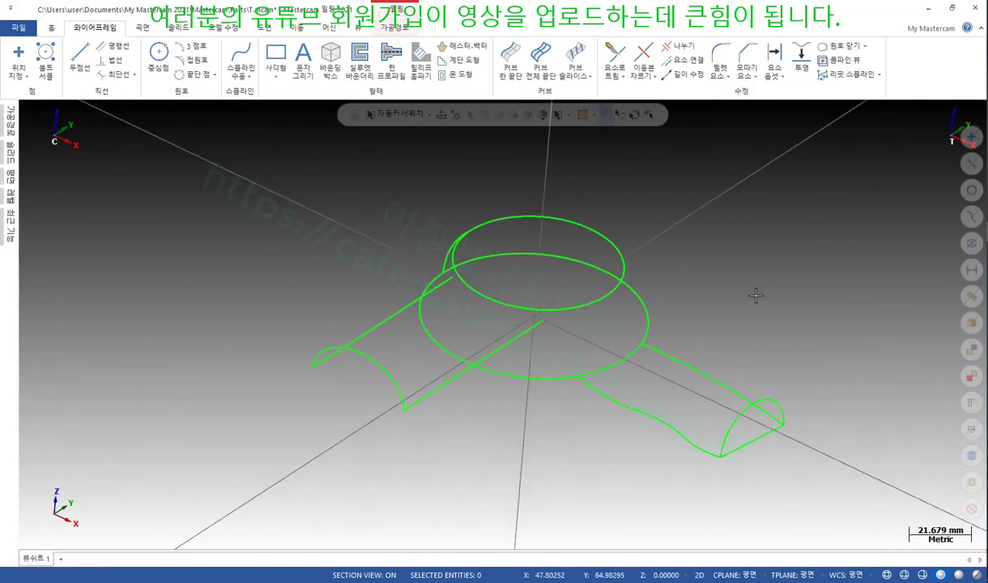
pyautogui.scroll(1, 698, 289)
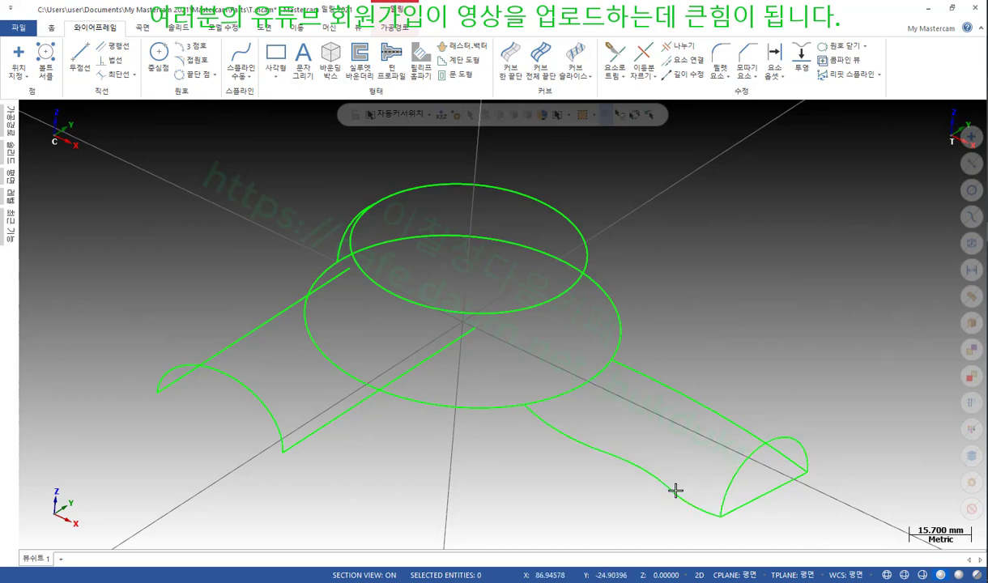
pyautogui.scroll(-2, 636, 395)
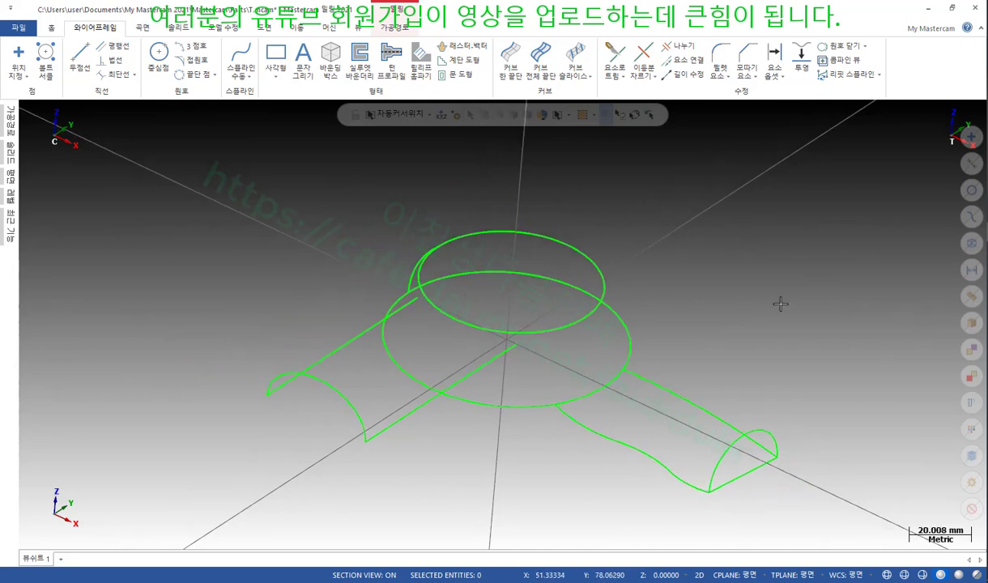
pyautogui.click(772, 468)
pyautogui.press('Delete')
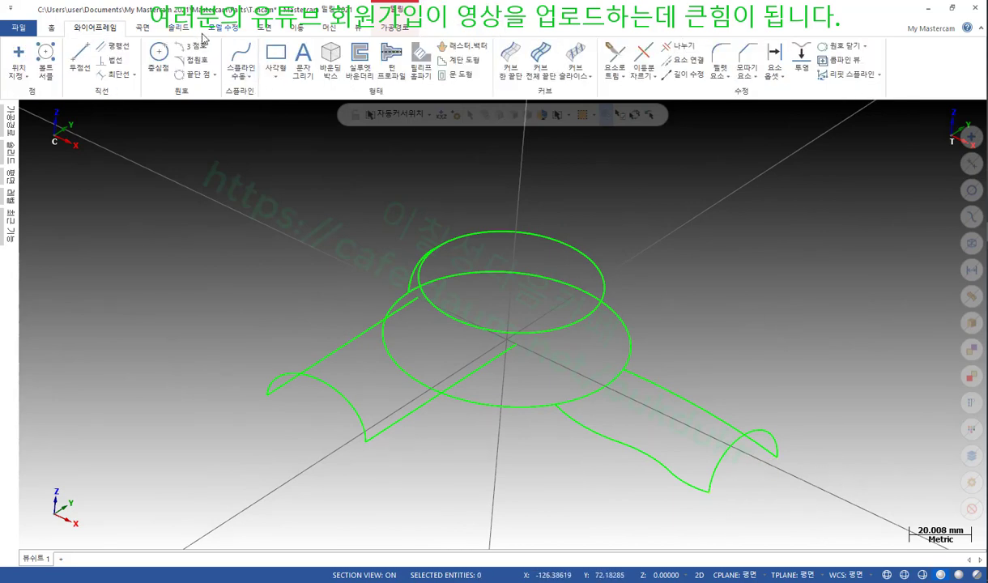
# Start a swept surface with the Rotate method and chain the handle's two side curves, including the whole wavy edge, as across contours.
pyautogui.click(143, 28)
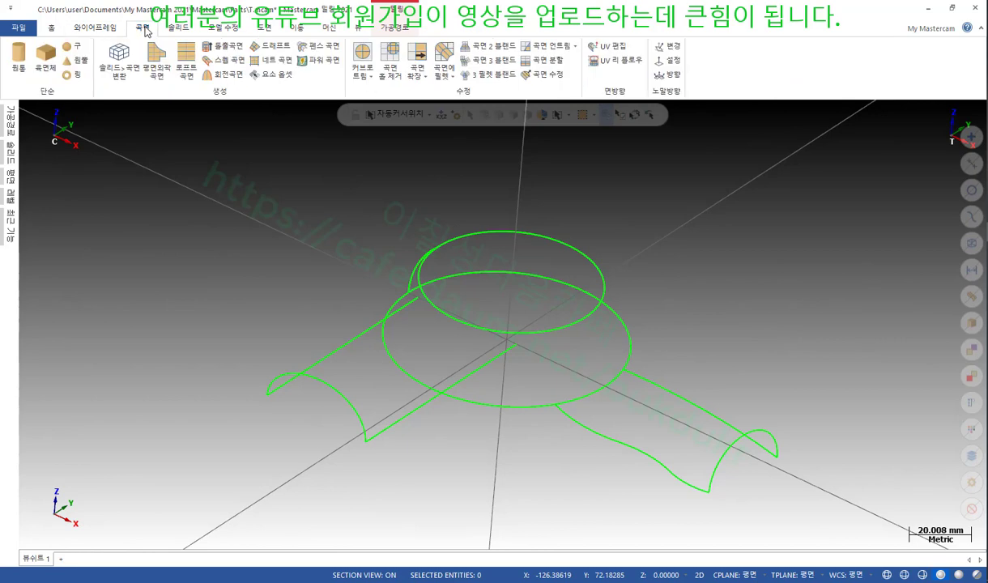
pyautogui.click(227, 61)
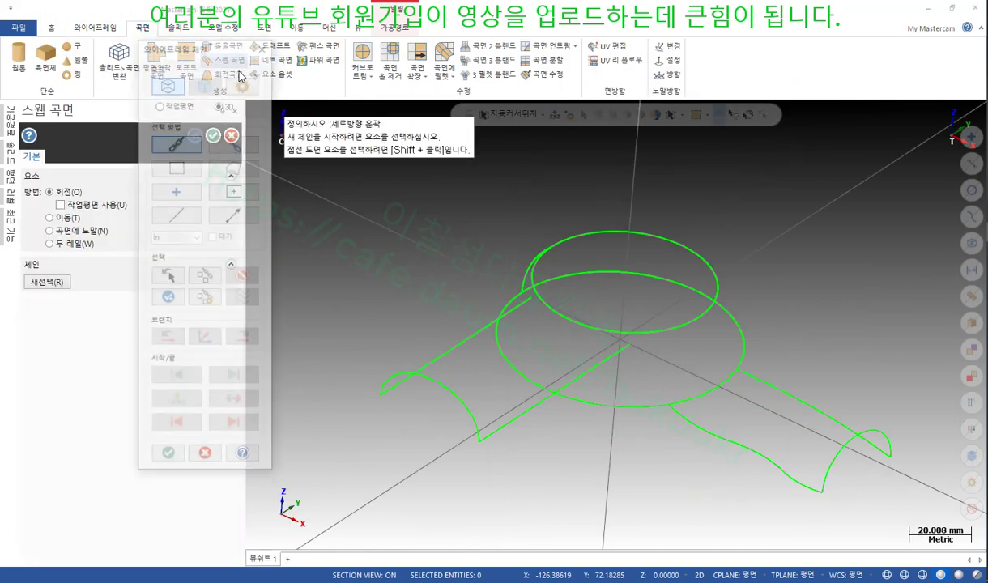
pyautogui.click(189, 222)
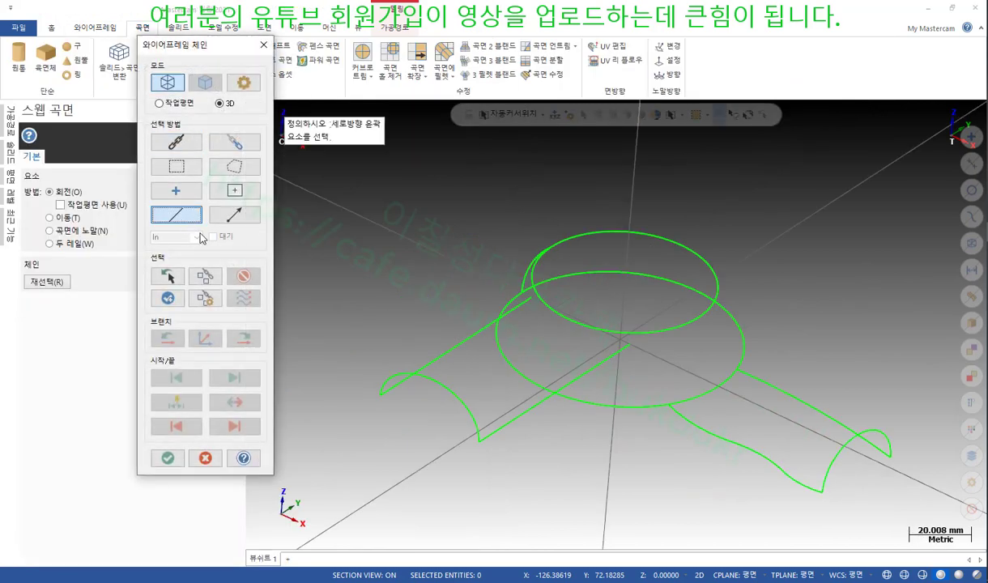
pyautogui.click(763, 390)
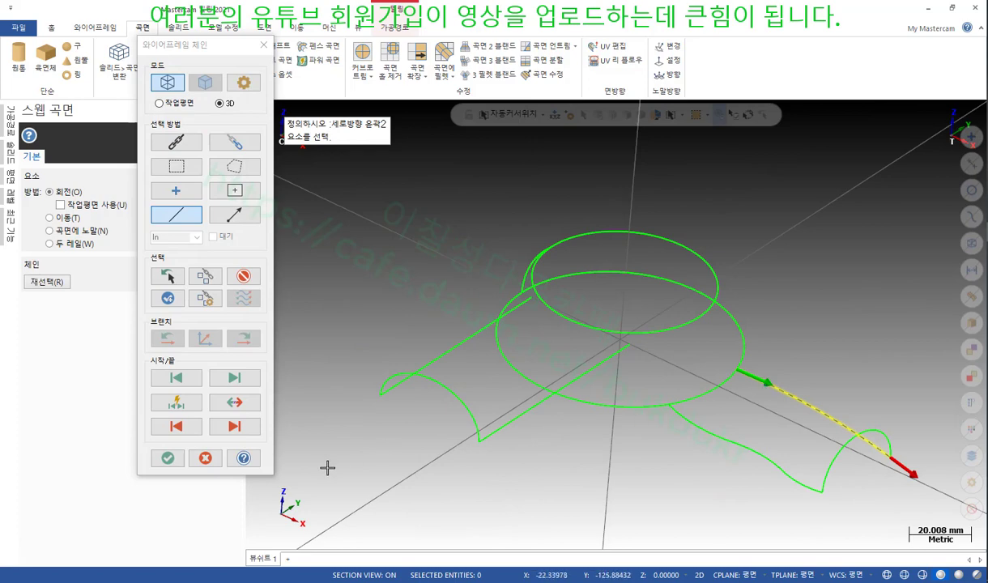
pyautogui.click(674, 419)
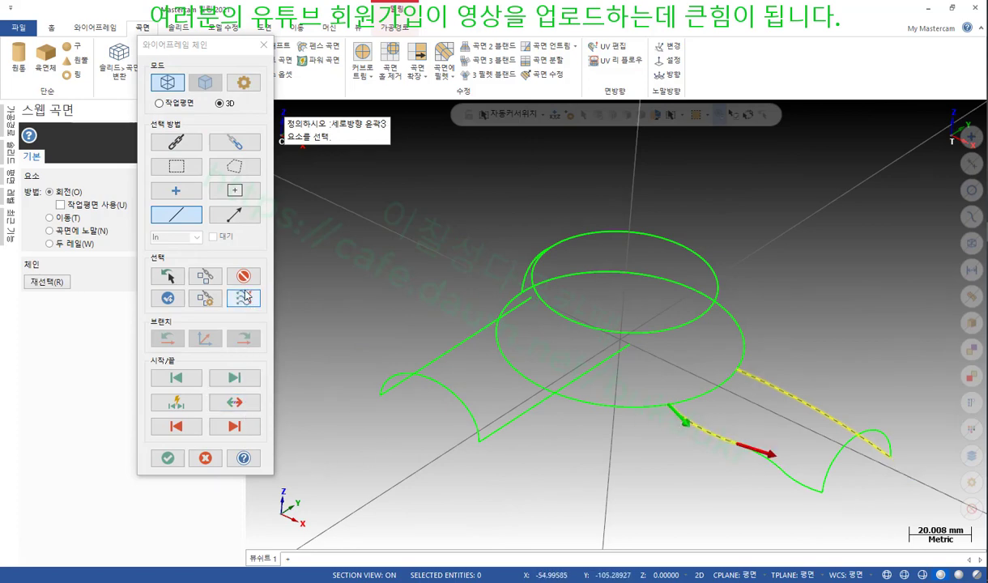
pyautogui.click(244, 298)
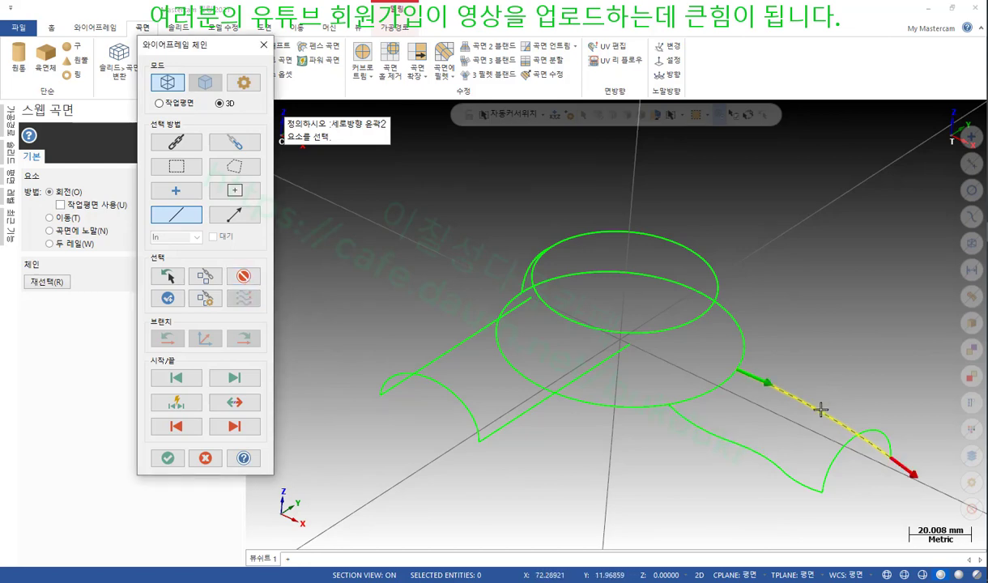
pyautogui.click(234, 141)
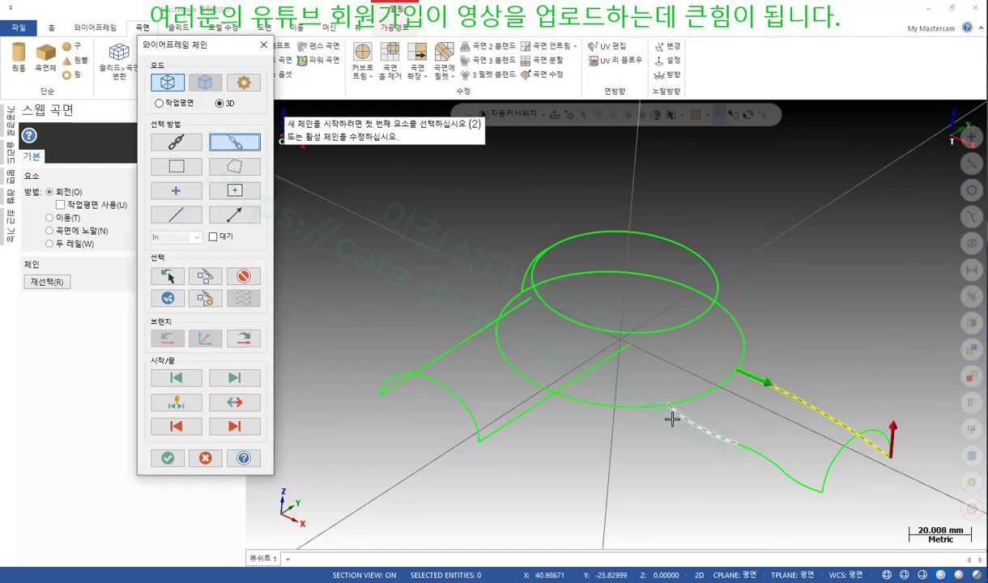
pyautogui.click(671, 417)
pyautogui.click(812, 492)
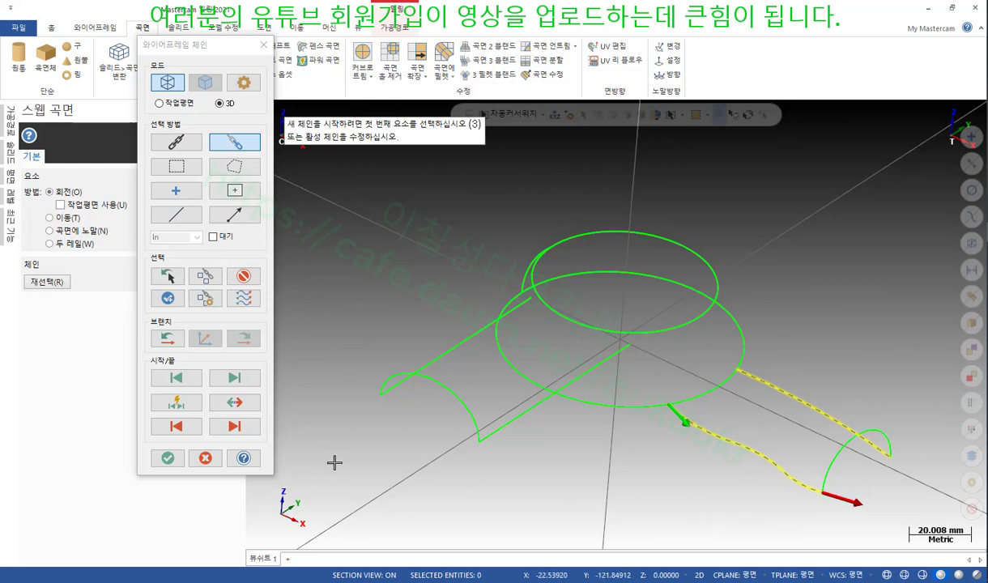
pyautogui.click(168, 458)
# Use the handle's end arc as the single along contour and create the handle's swept surface.
pyautogui.click(171, 208)
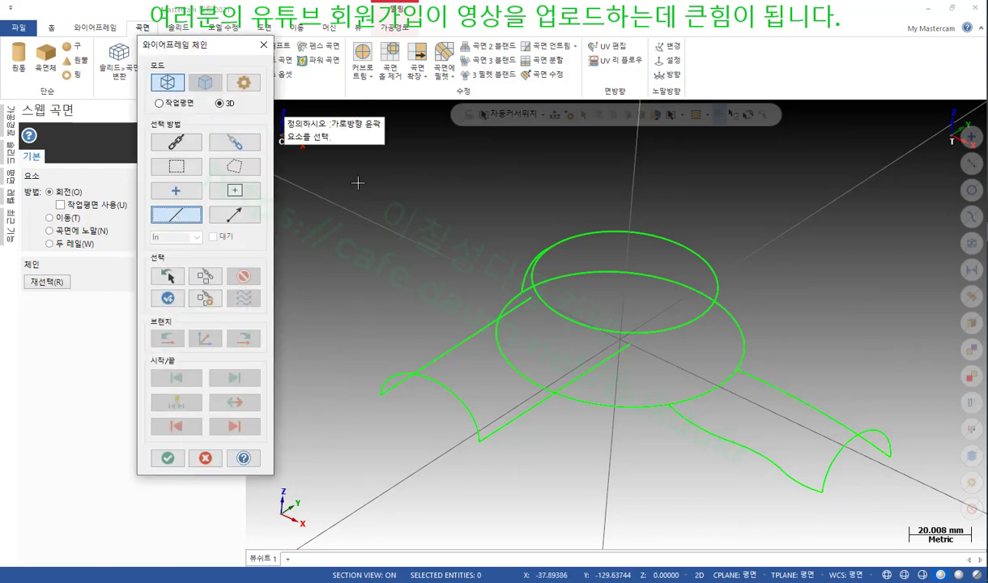
pyautogui.click(890, 444)
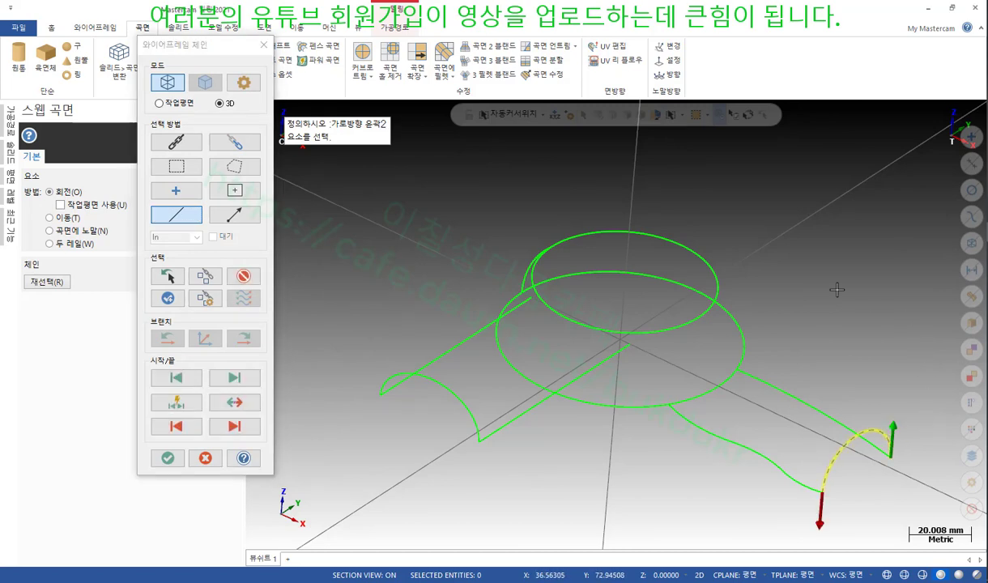
pyautogui.click(167, 459)
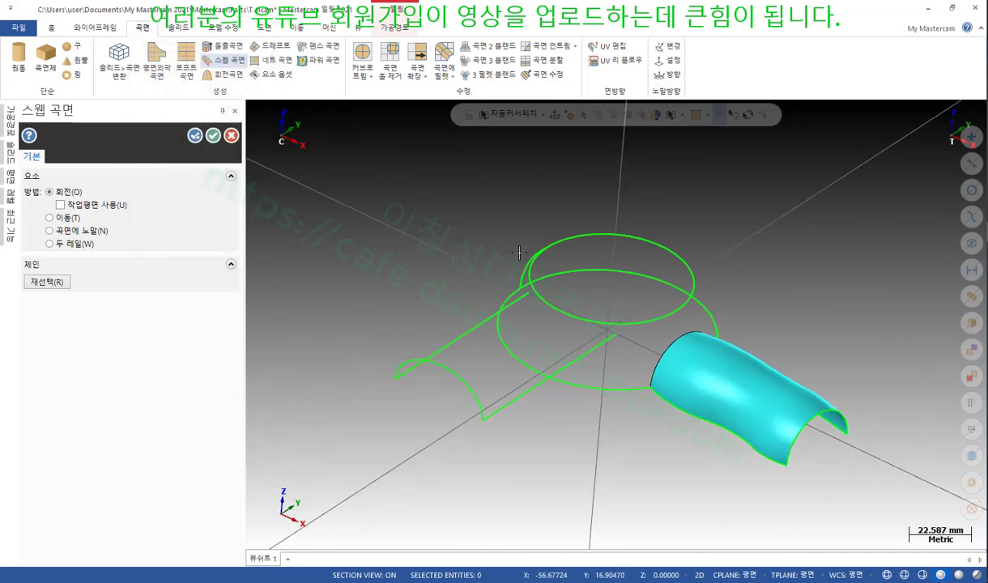
pyautogui.scroll(4, 827, 417)
pyautogui.moveTo(855, 243); pyautogui.dragTo(886, 234, button='middle')
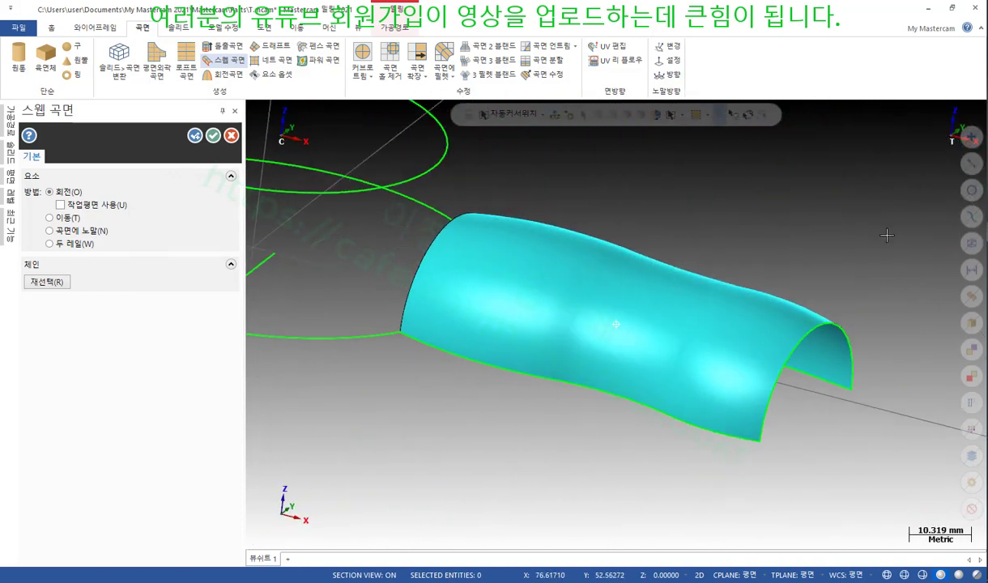
pyautogui.scroll(-9, 891, 238)
pyautogui.scroll(3, 692, 148)
pyautogui.moveTo(727, 179); pyautogui.dragTo(615, 161, button='middle')
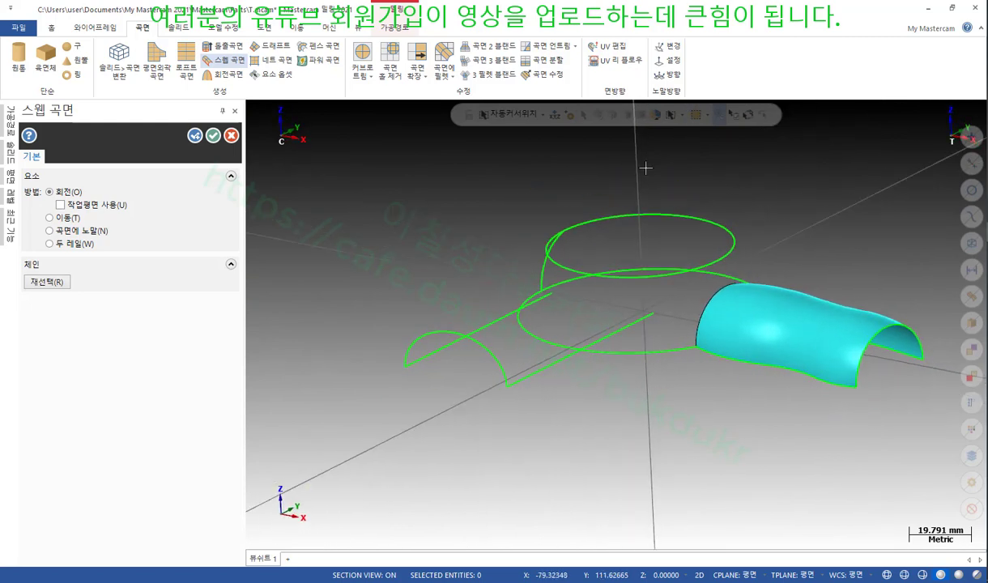
pyautogui.click(197, 136)
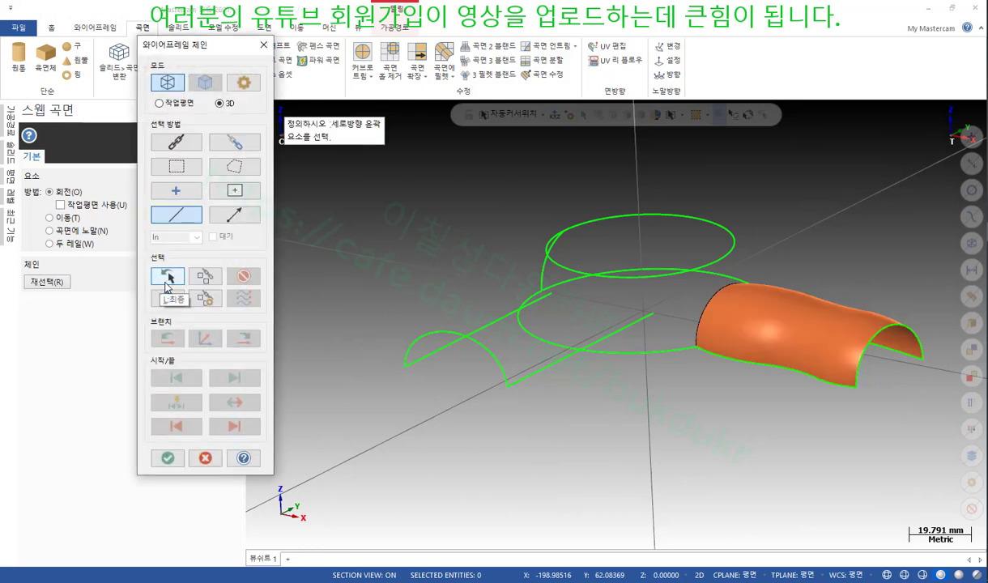
# Create a Two Rails swept surface for the nozzle, taking the half-ellipse as across contour and its two straight side lines as rails.
pyautogui.click(506, 370)
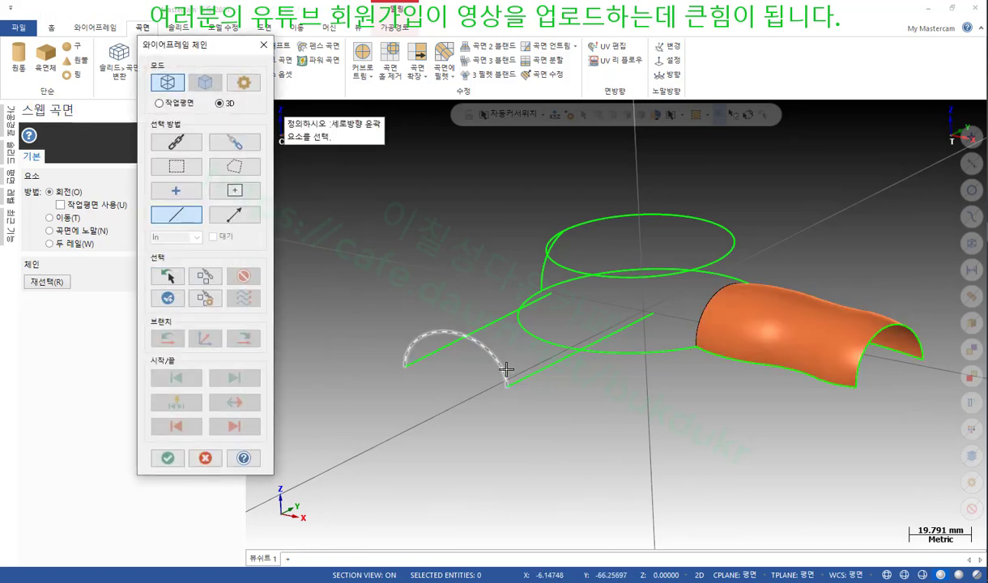
pyautogui.click(506, 370)
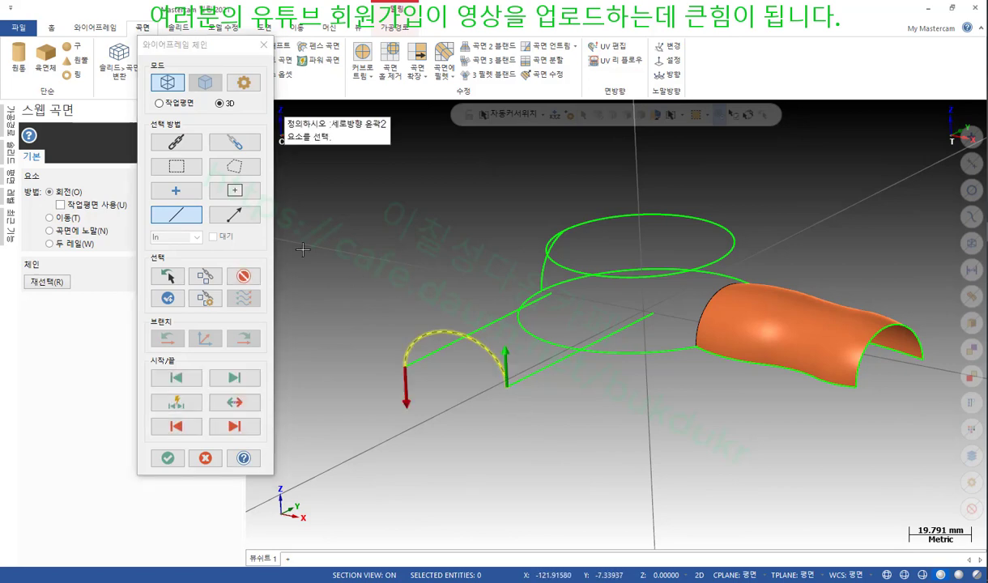
pyautogui.click(72, 244)
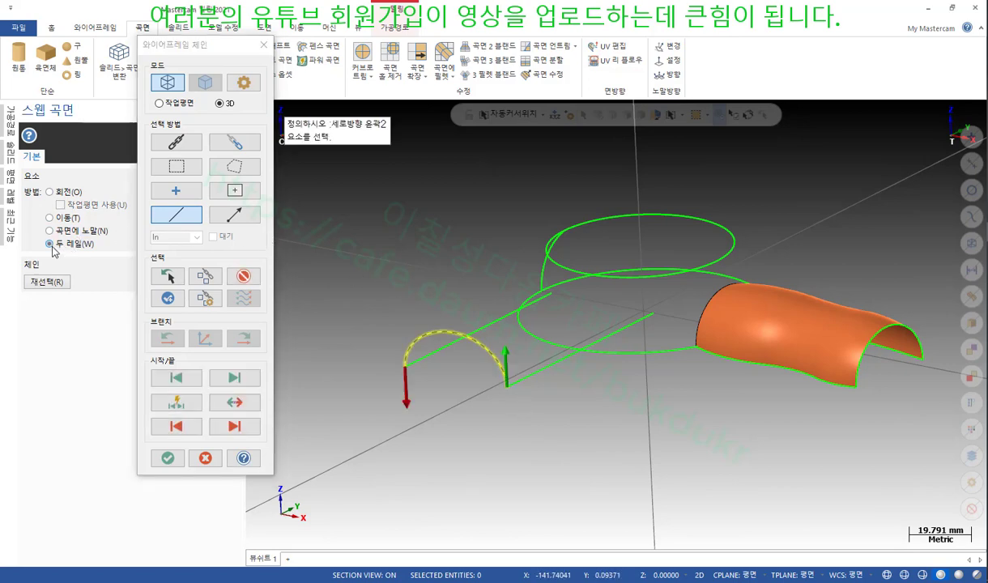
pyautogui.click(174, 464)
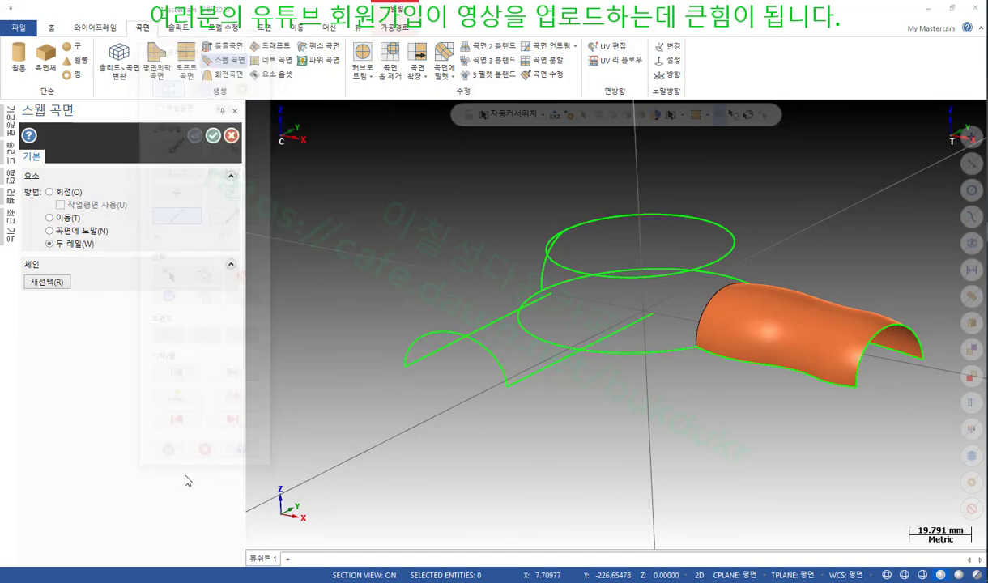
pyautogui.click(423, 356)
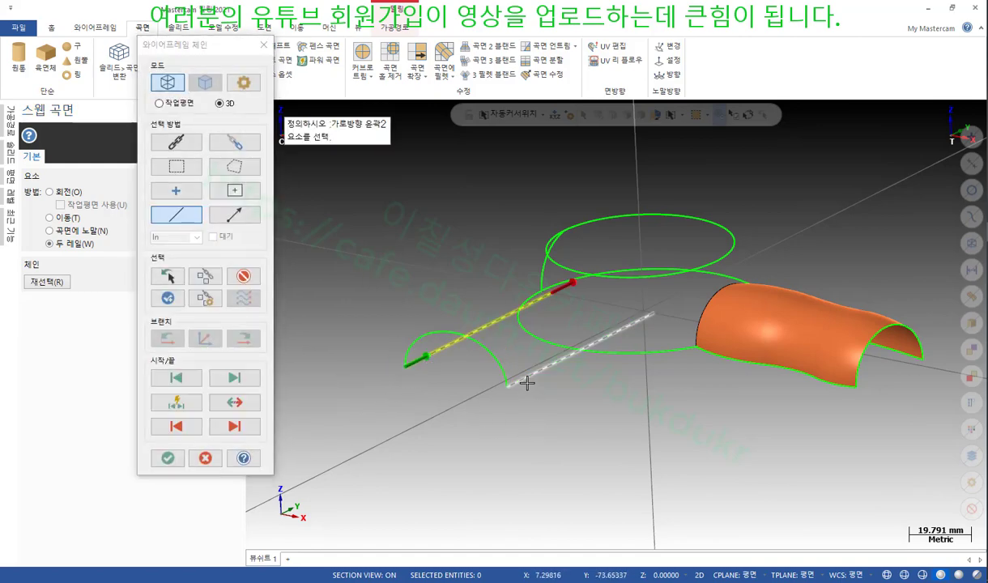
pyautogui.click(524, 378)
pyautogui.click(166, 460)
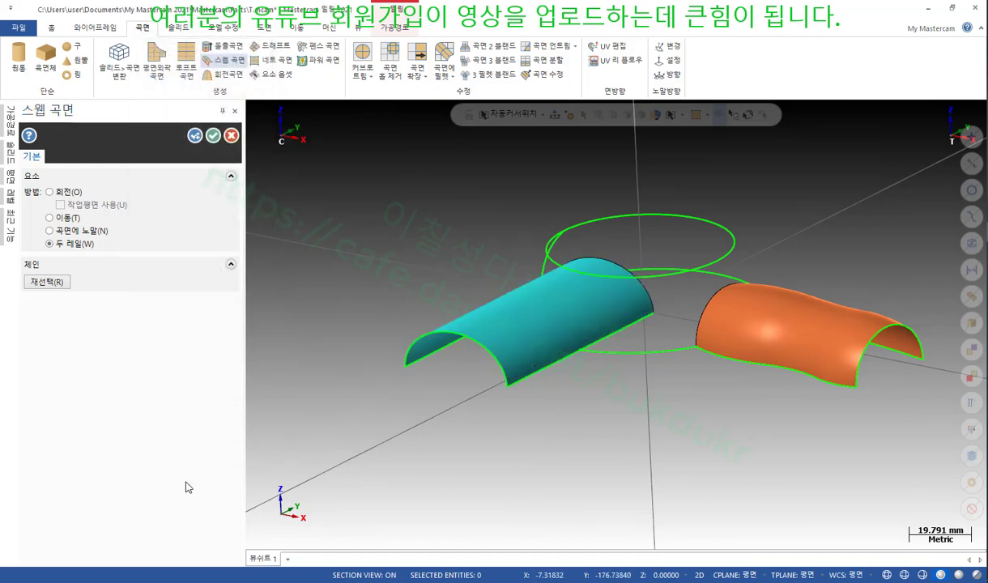
pyautogui.moveTo(349, 430); pyautogui.dragTo(512, 428, button='middle')
pyautogui.moveTo(569, 180); pyautogui.dragTo(472, 212, button='middle')
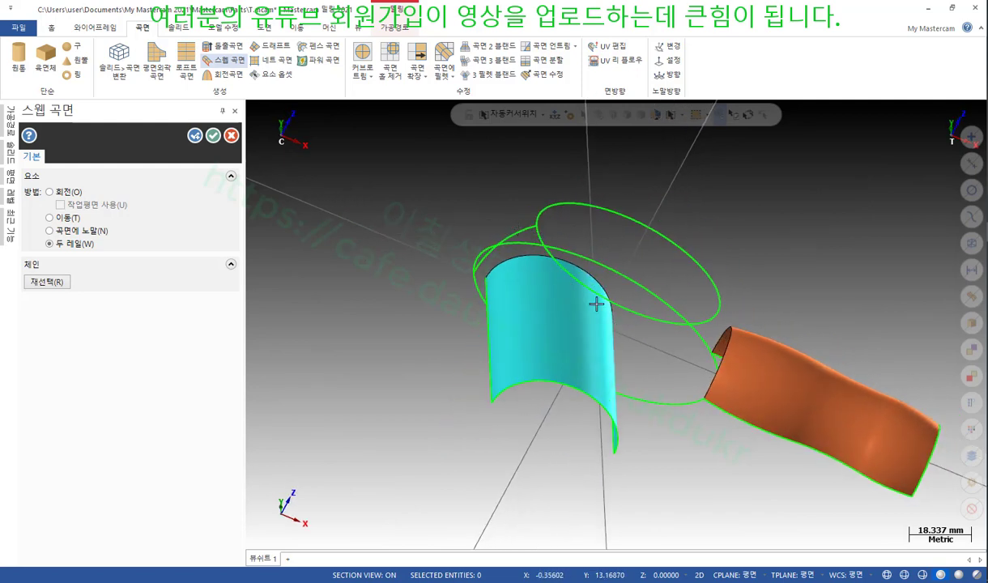
pyautogui.moveTo(420, 213)
pyautogui.mouseDown(button='middle')
pyautogui.moveTo(387, 185)
pyautogui.moveTo(385, 198)
pyautogui.moveTo(425, 210)
pyautogui.moveTo(430, 259)
pyautogui.moveTo(414, 219)
pyautogui.mouseUp(button='middle')
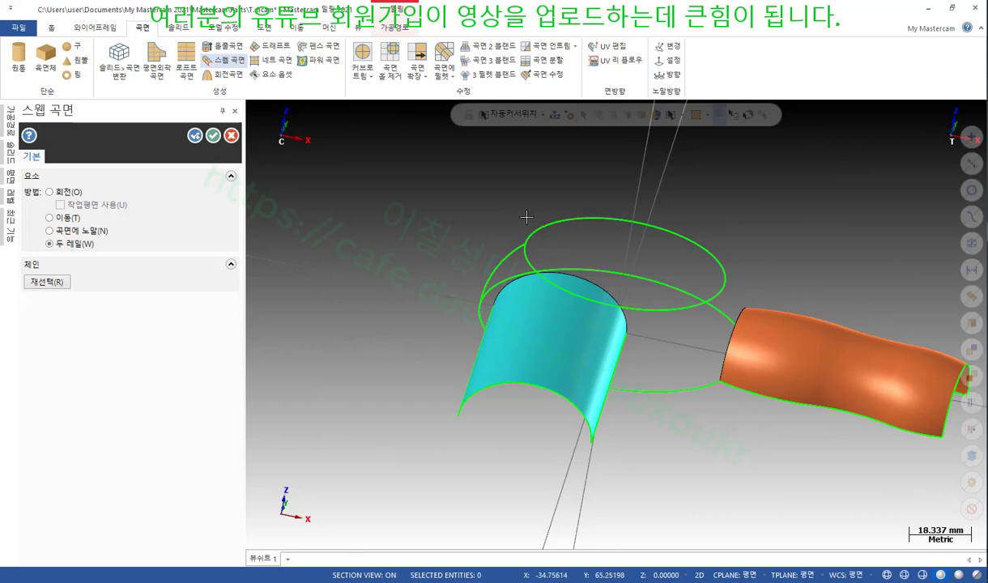
pyautogui.scroll(3, 565, 227)
pyautogui.moveTo(602, 163); pyautogui.dragTo(613, 167, button='middle')
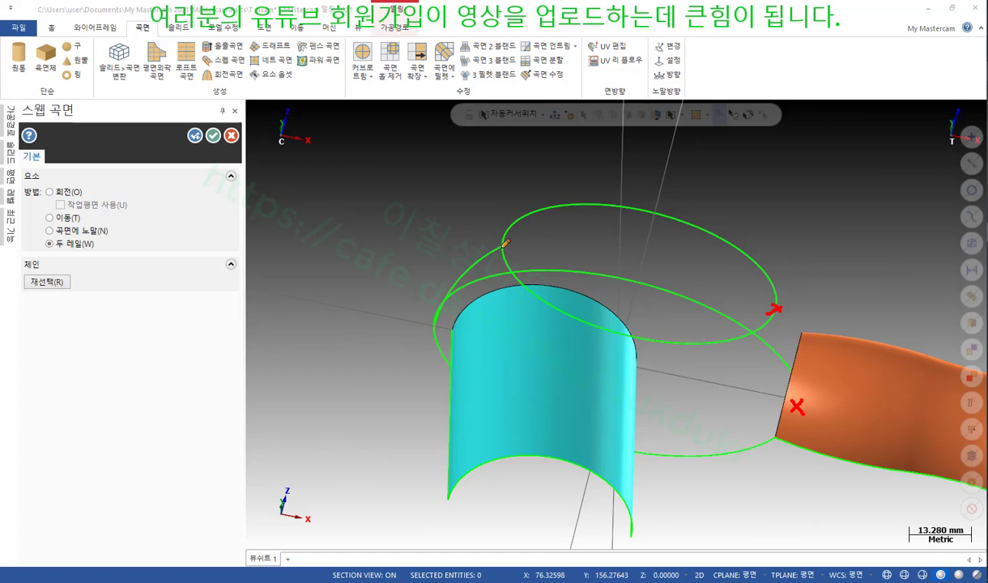
pyautogui.rightClick(324, 200)
pyautogui.click(350, 336)
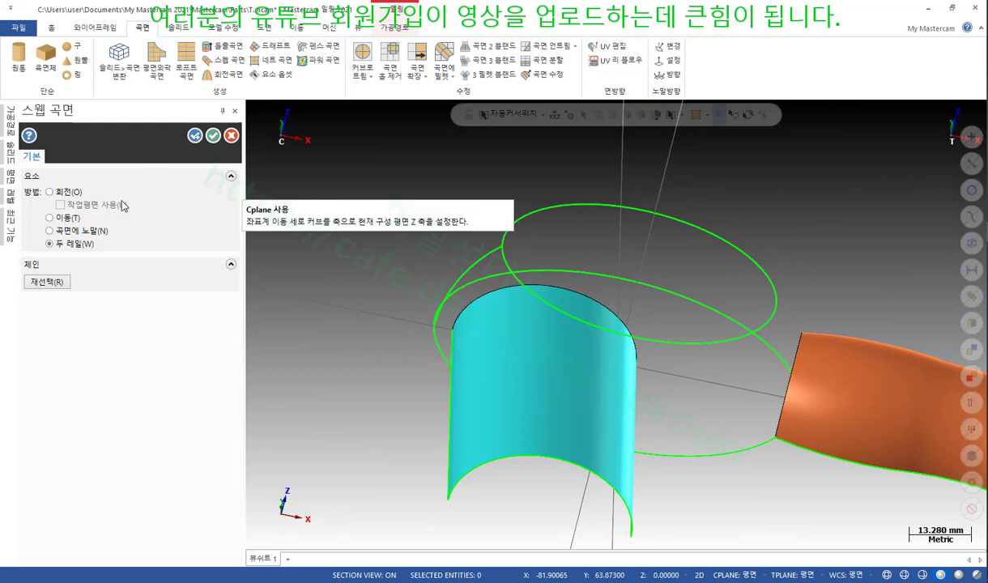
pyautogui.scroll(-1, 411, 173)
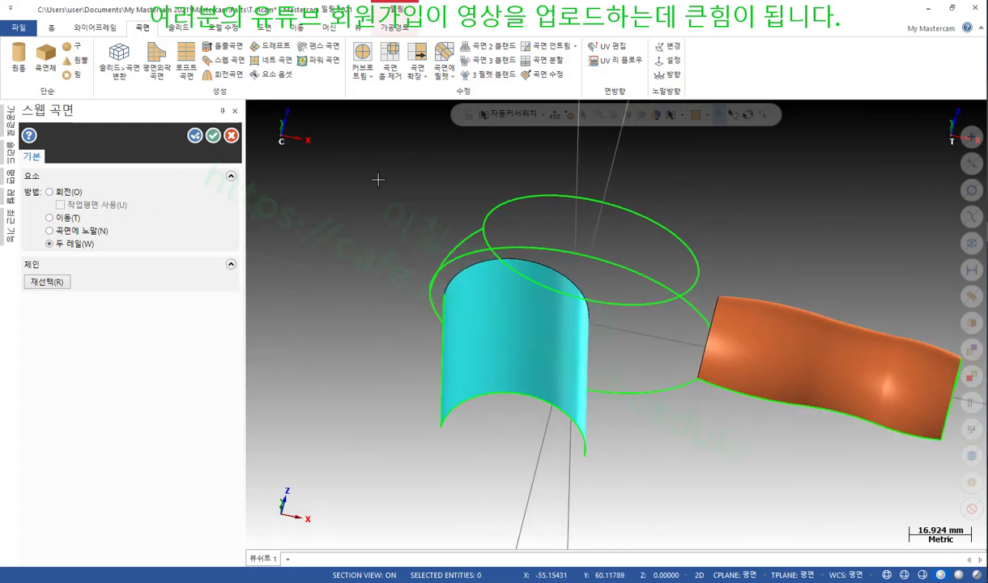
pyautogui.click(212, 136)
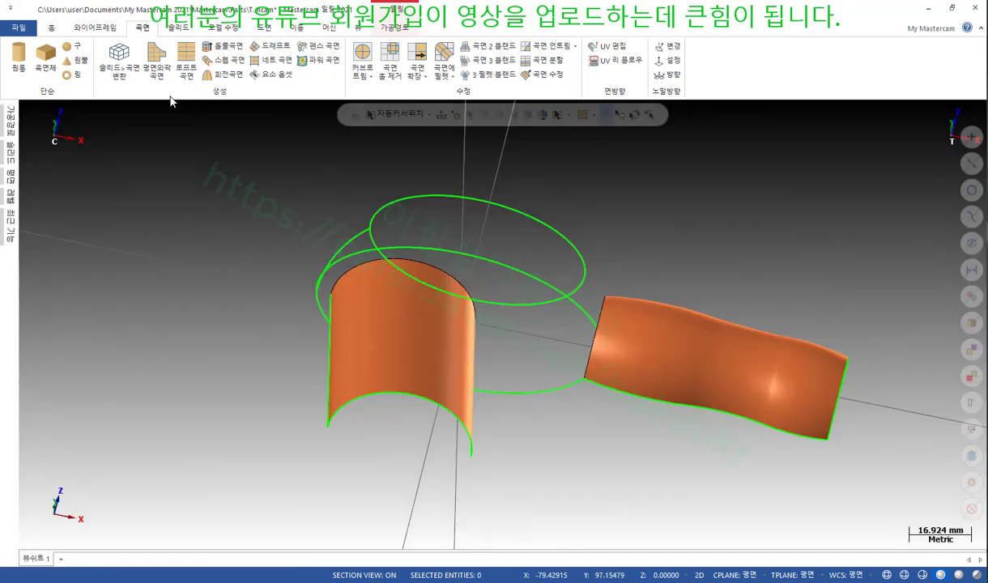
# Create a Two Rails swept surface for the body from its side arc, using the upper and lower circles as rails.
pyautogui.click(225, 60)
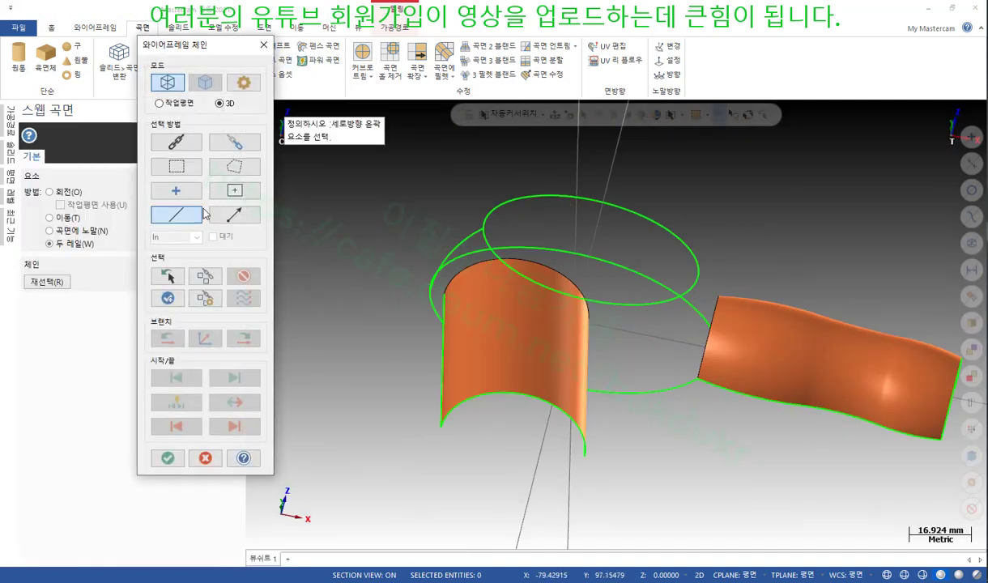
pyautogui.click(470, 231)
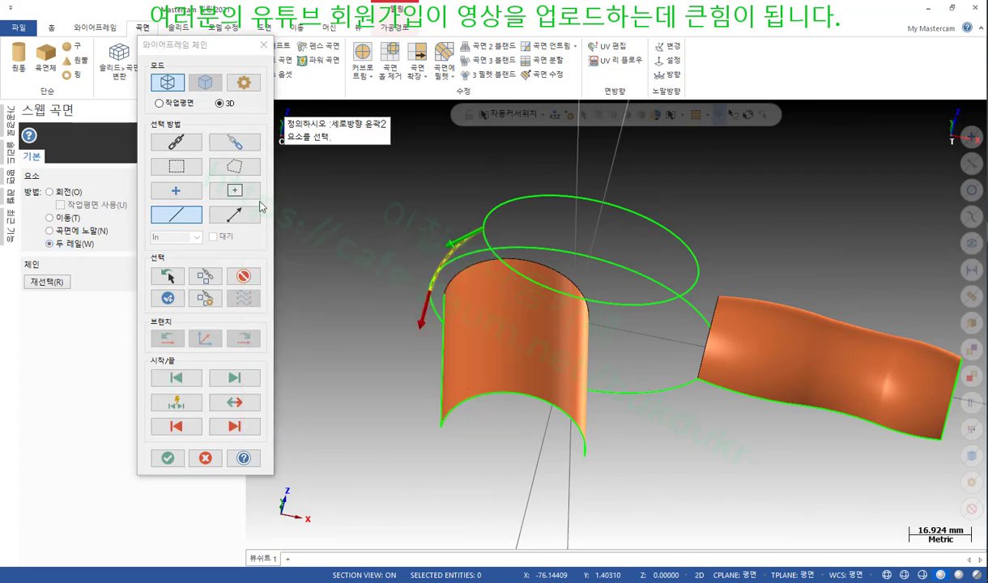
pyautogui.click(168, 457)
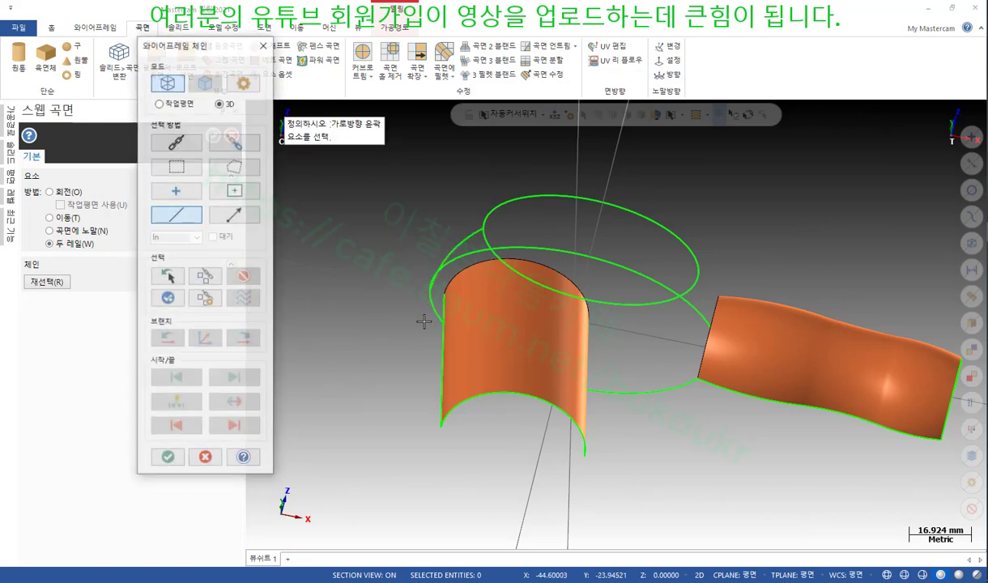
pyautogui.click(488, 216)
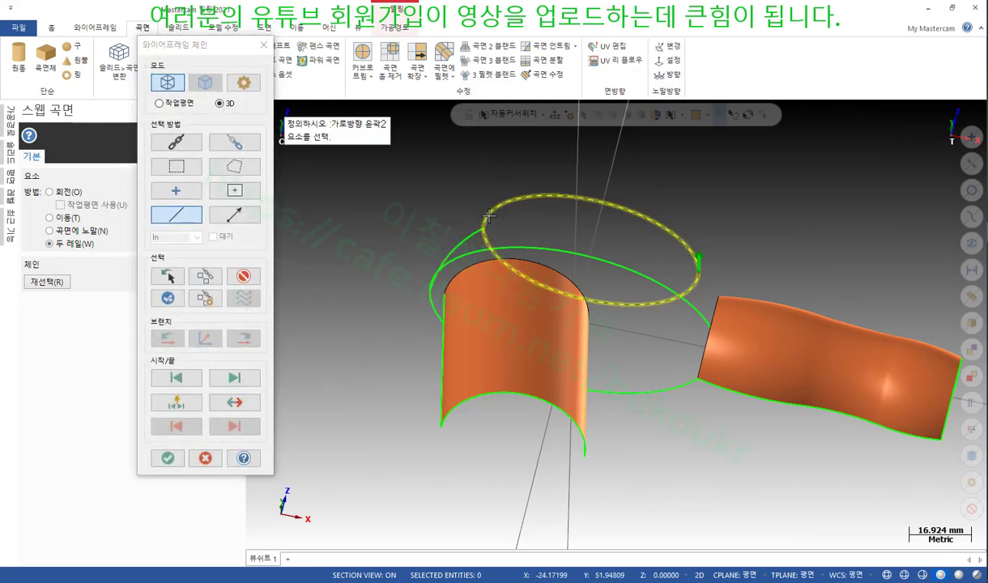
pyautogui.click(433, 268)
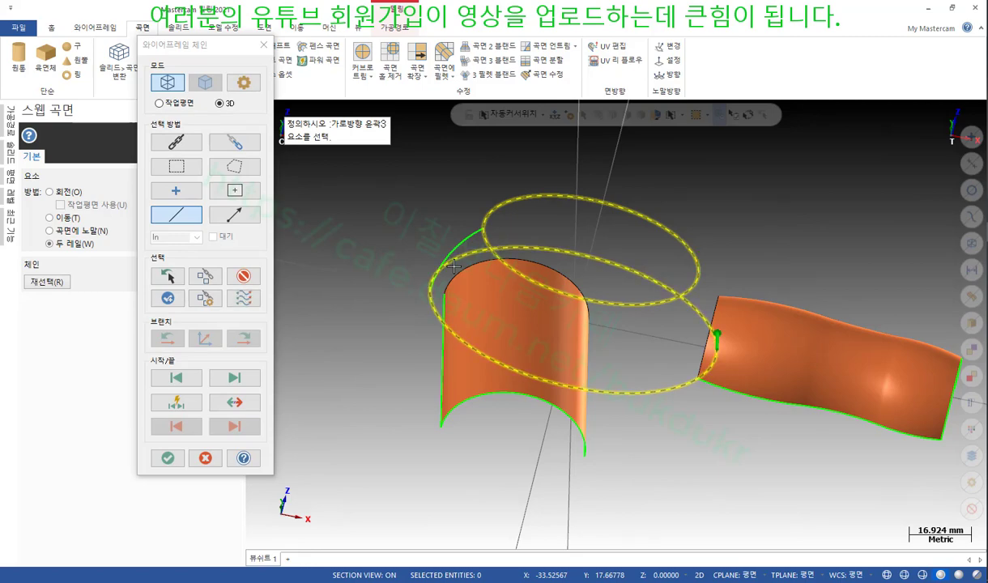
pyautogui.click(167, 457)
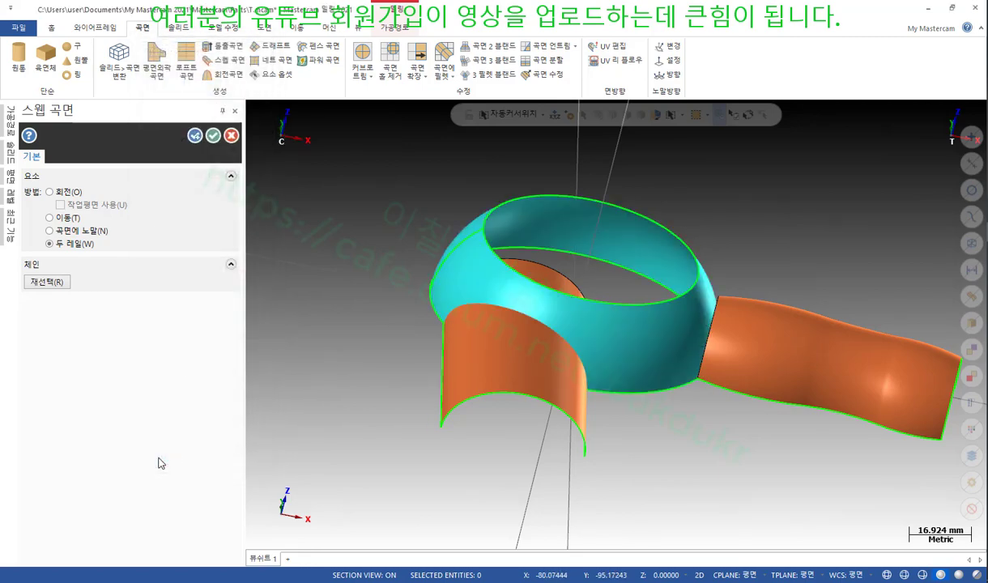
pyautogui.moveTo(340, 405)
pyautogui.mouseDown(button='middle')
pyautogui.moveTo(465, 330)
pyautogui.moveTo(718, 281)
pyautogui.moveTo(388, 354)
pyautogui.moveTo(308, 322)
pyautogui.moveTo(352, 377)
pyautogui.moveTo(326, 327)
pyautogui.moveTo(369, 377)
pyautogui.moveTo(313, 382)
pyautogui.moveTo(532, 346)
pyautogui.moveTo(439, 327)
pyautogui.moveTo(381, 342)
pyautogui.moveTo(374, 356)
pyautogui.mouseUp(button='middle')
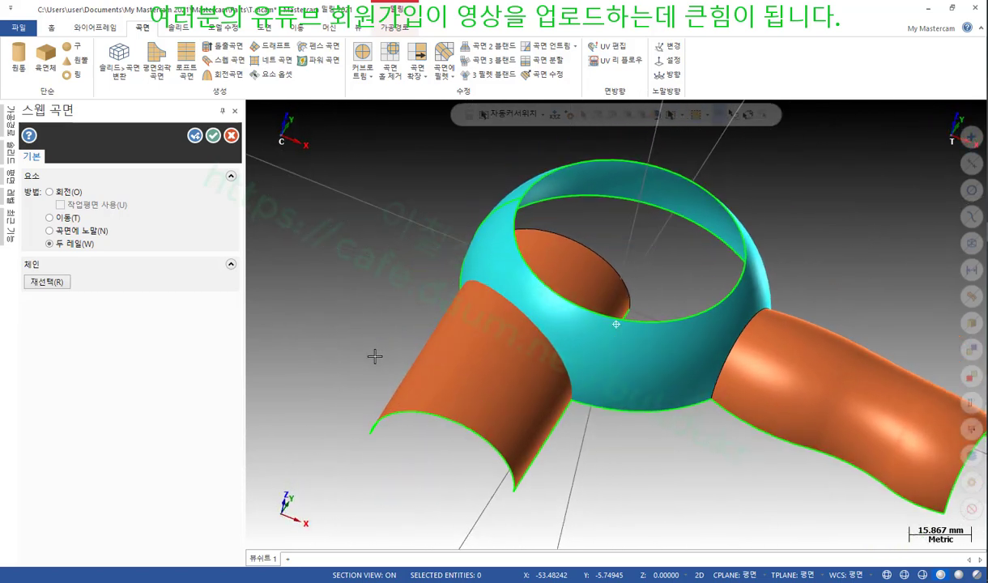
# Check the two-rail swept surface preview of the ring-shaped body from several angles and accept it.
pyautogui.scroll(4, 776, 226)
pyautogui.moveTo(776, 225)
pyautogui.mouseDown(button='middle')
pyautogui.moveTo(648, 223)
pyautogui.moveTo(847, 245)
pyautogui.mouseUp(button='middle')
pyautogui.scroll(-2, 858, 265)
pyautogui.moveTo(712, 234)
pyautogui.mouseDown(button='middle')
pyautogui.moveTo(720, 230)
pyautogui.moveTo(710, 238)
pyautogui.mouseUp(button='middle')
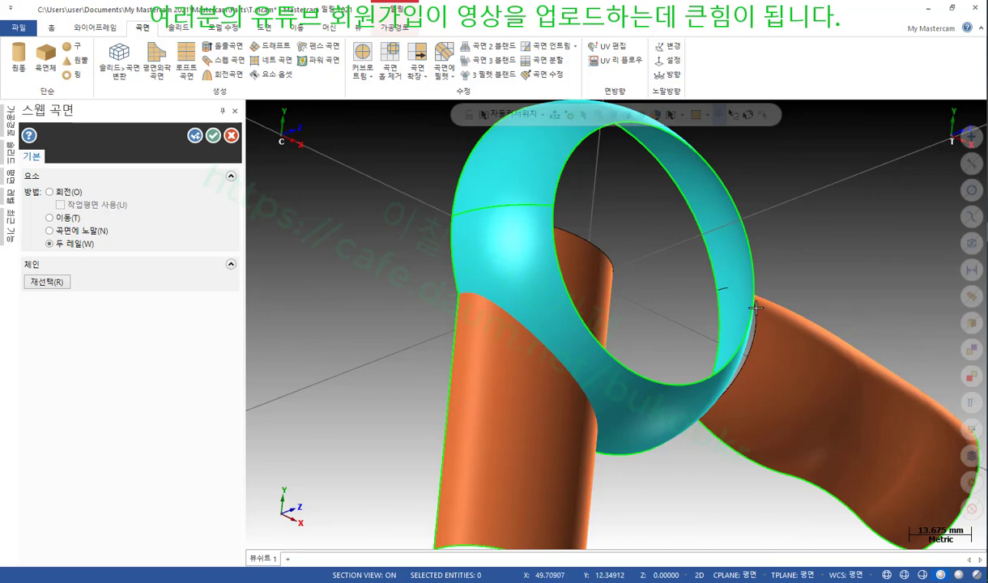
pyautogui.moveTo(645, 257)
pyautogui.mouseDown(button='middle')
pyautogui.moveTo(599, 235)
pyautogui.moveTo(569, 195)
pyautogui.moveTo(559, 209)
pyautogui.moveTo(483, 198)
pyautogui.moveTo(637, 161)
pyautogui.moveTo(552, 193)
pyautogui.mouseUp(button='middle')
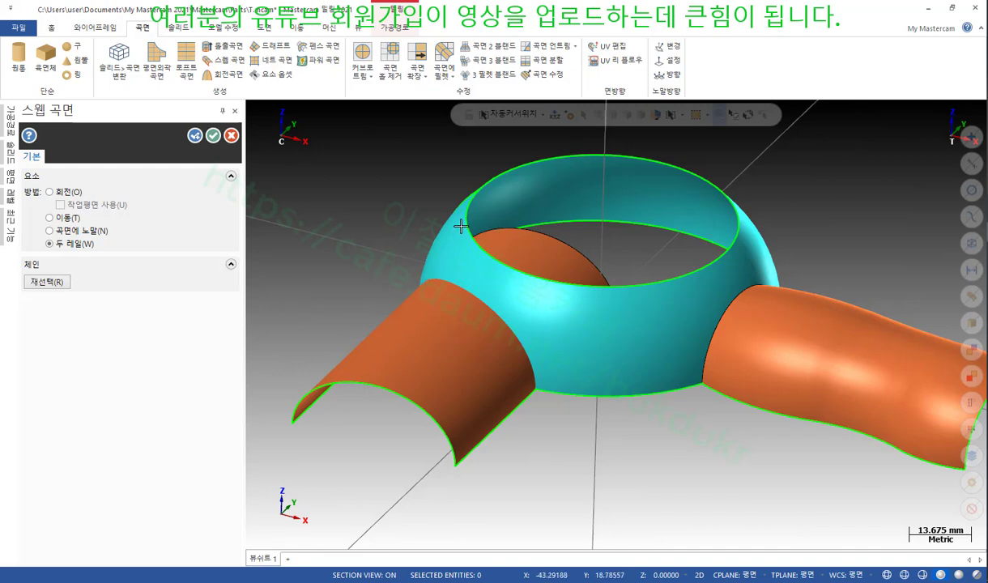
pyautogui.click(213, 136)
pyautogui.moveTo(327, 165); pyautogui.dragTo(673, 258, button='middle')
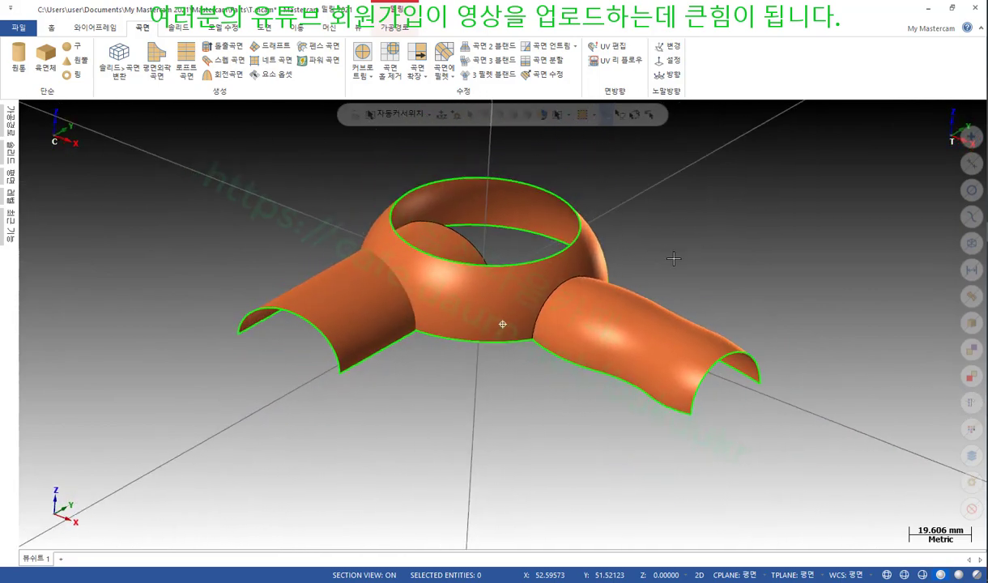
pyautogui.scroll(3, 673, 258)
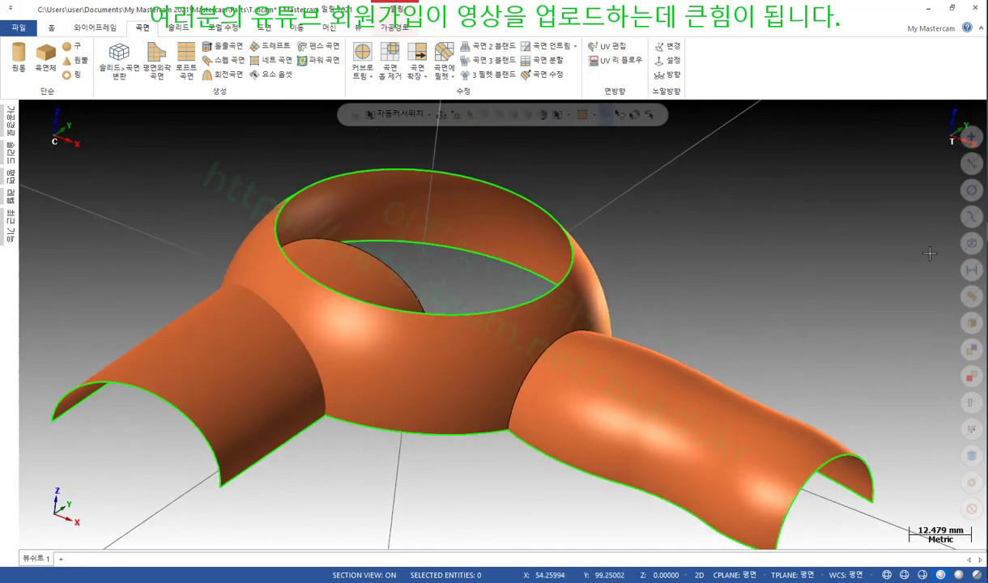
# Switch to the PDF drawing in Adobe Acrobat, check the fillet radii at the two pipe junctions, and return to Mastercam.
pyautogui.hotkey('alt', 'Tab')
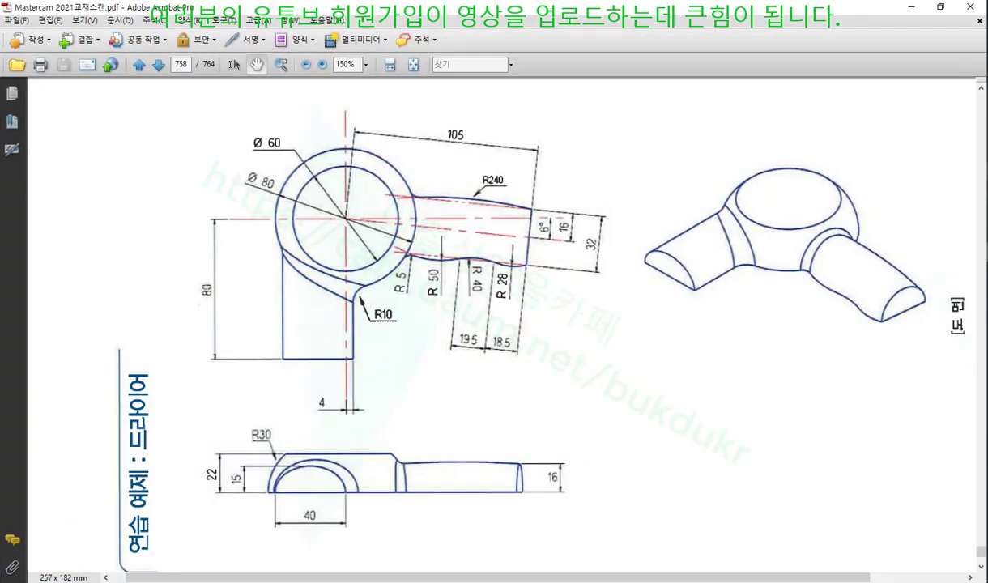
pyautogui.hotkey('ctrl', '2')
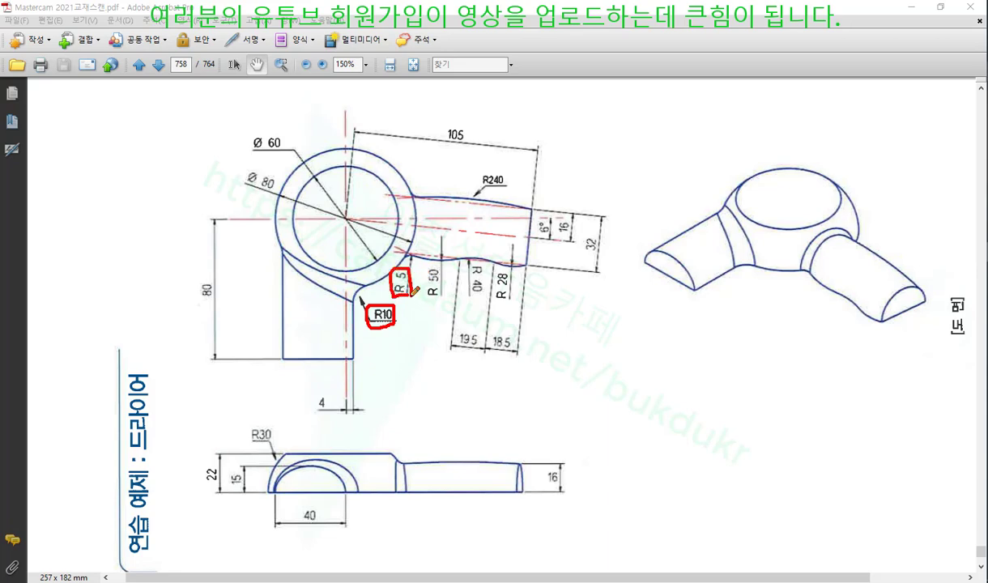
pyautogui.rightClick(743, 217)
pyautogui.click(763, 356)
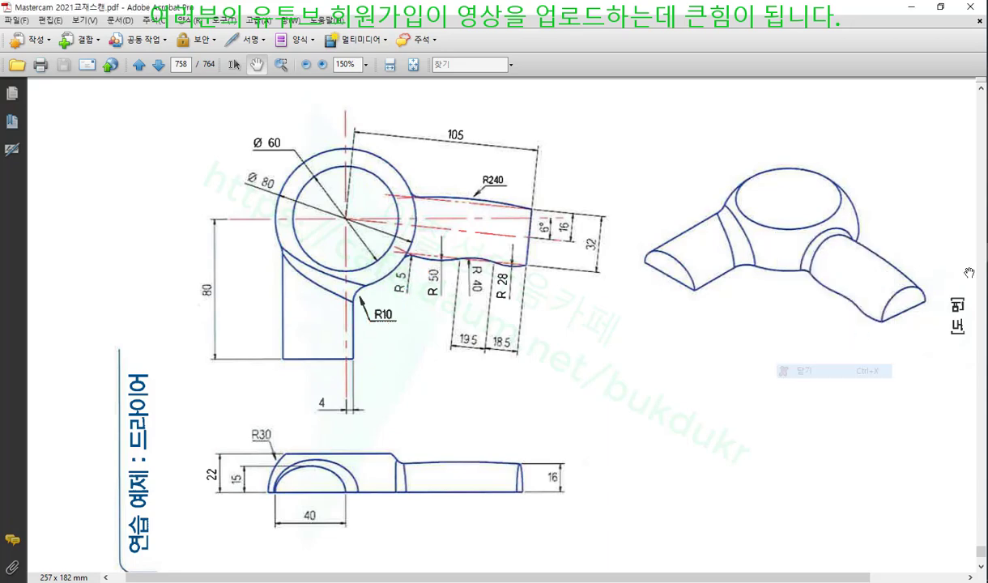
pyautogui.hotkey('alt', 'Tab')
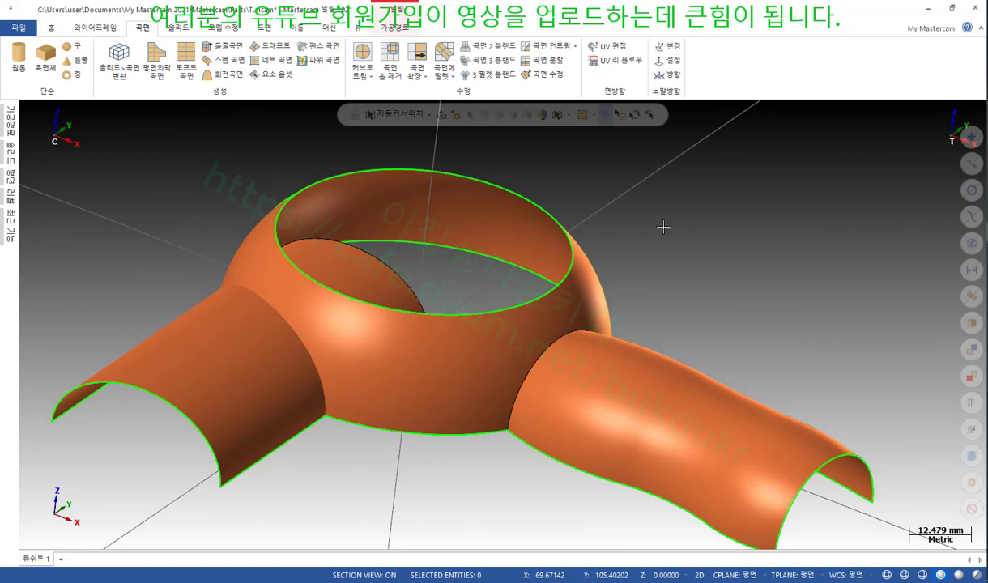
# Start a surface-to-surface fillet with the straight pipe as the first surface set and the ring-shaped body as the second.
pyautogui.scroll(-2, 661, 225)
pyautogui.scroll(2, 407, 152)
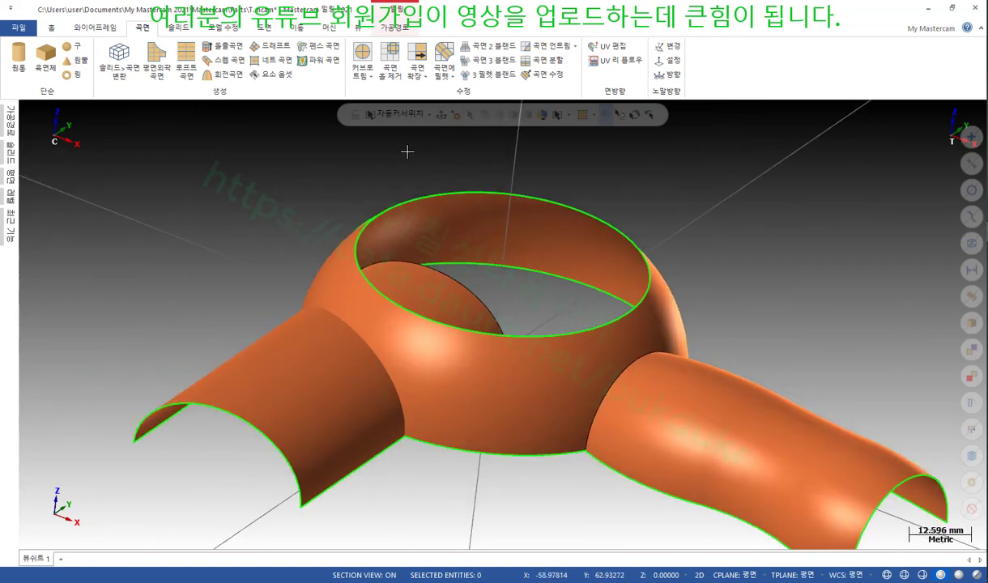
pyautogui.click(447, 55)
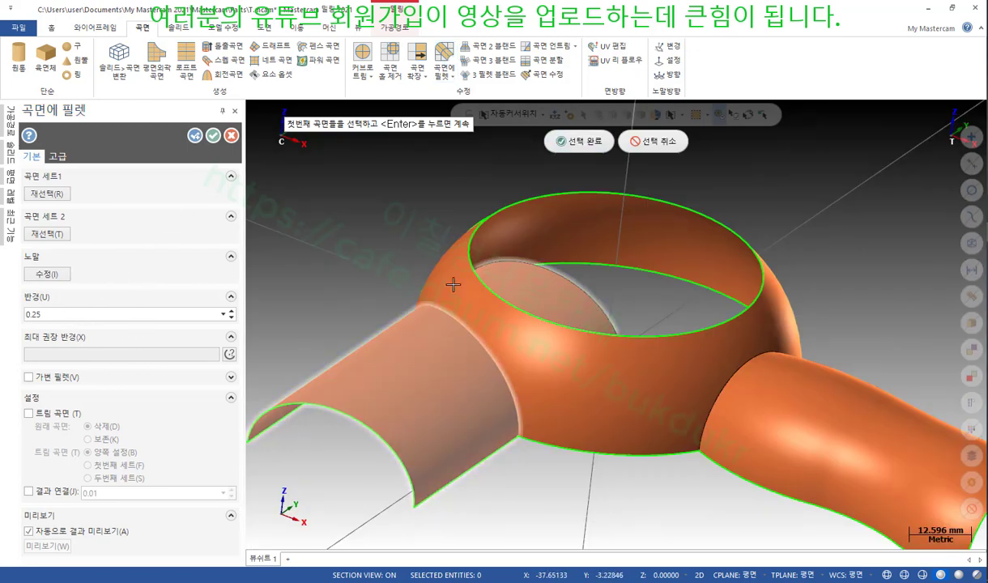
pyautogui.click(446, 324)
pyautogui.click(576, 141)
pyautogui.click(572, 352)
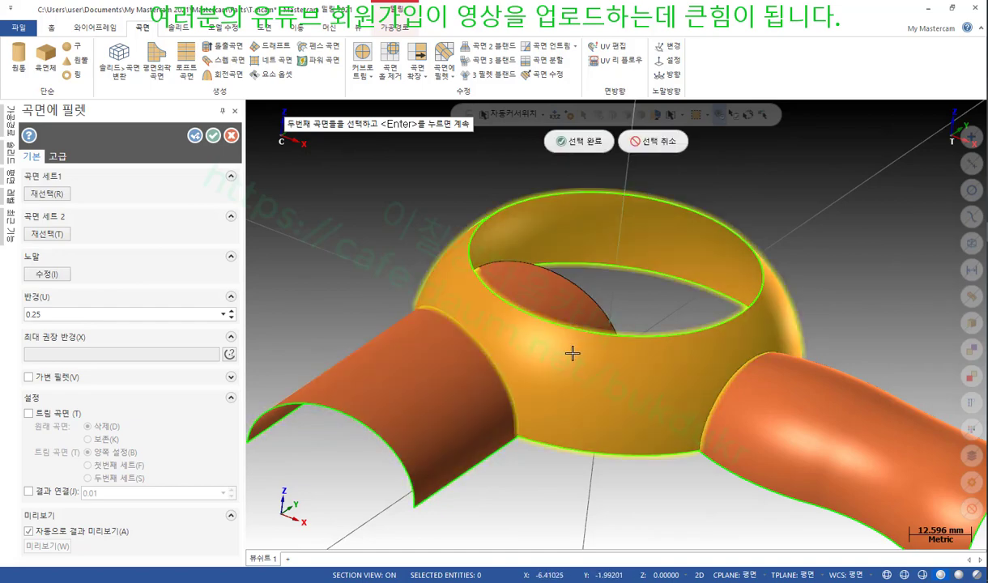
pyautogui.click(575, 141)
pyautogui.scroll(-2, 752, 199)
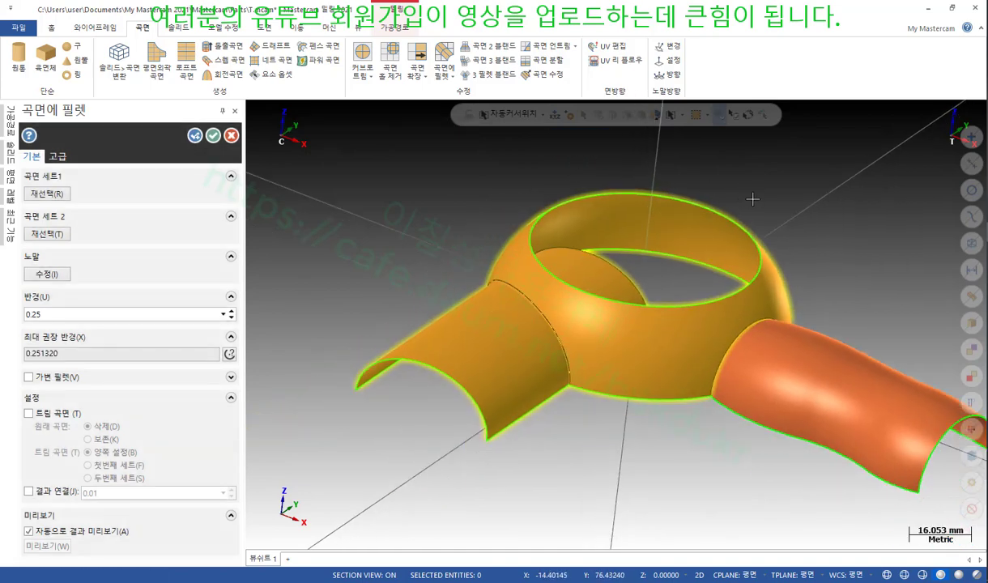
# Set the fillet radius to 10 and enable trimming of the surfaces.
pyautogui.moveTo(752, 201); pyautogui.dragTo(814, 198, button='middle')
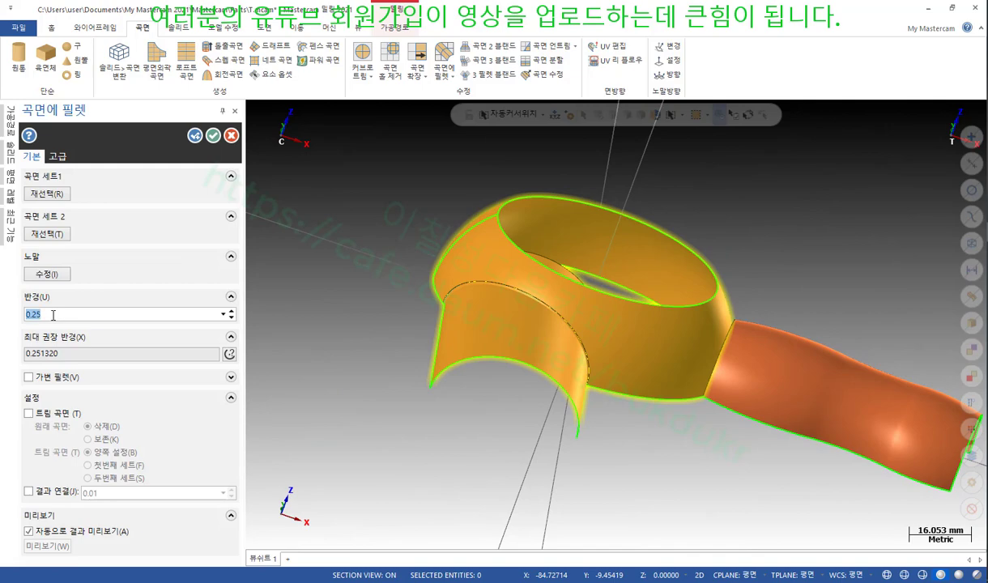
pyautogui.write('10')
pyautogui.press('Return')
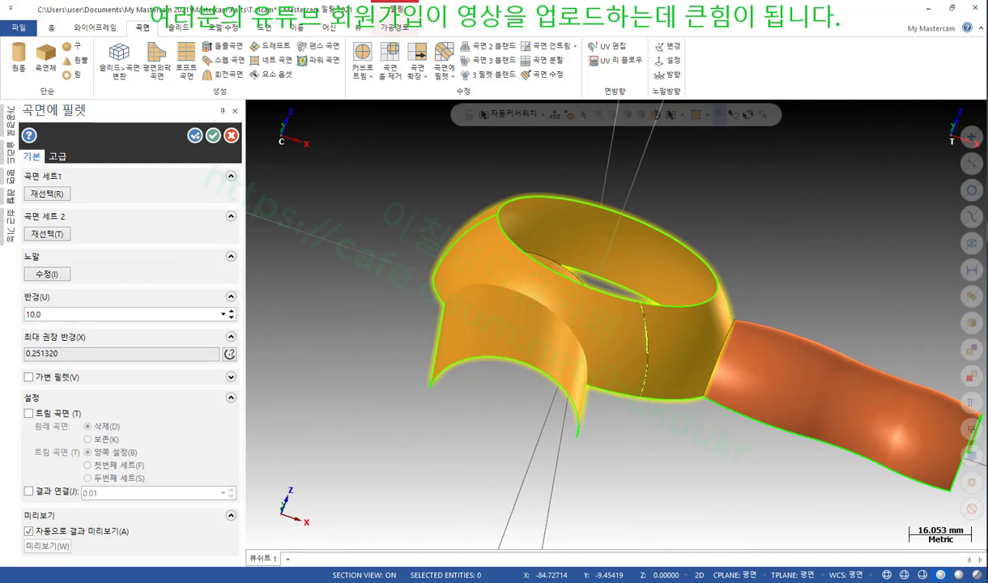
pyautogui.scroll(4, 536, 280)
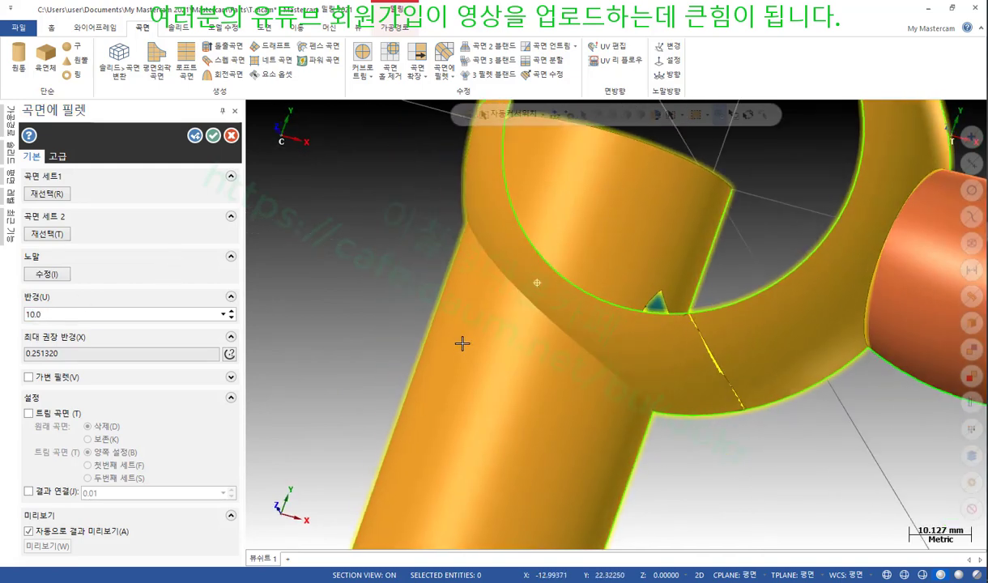
pyautogui.moveTo(484, 338)
pyautogui.mouseDown(button='middle')
pyautogui.moveTo(559, 243)
pyautogui.moveTo(591, 181)
pyautogui.moveTo(569, 181)
pyautogui.moveTo(600, 154)
pyautogui.moveTo(275, 387)
pyautogui.mouseUp(button='middle')
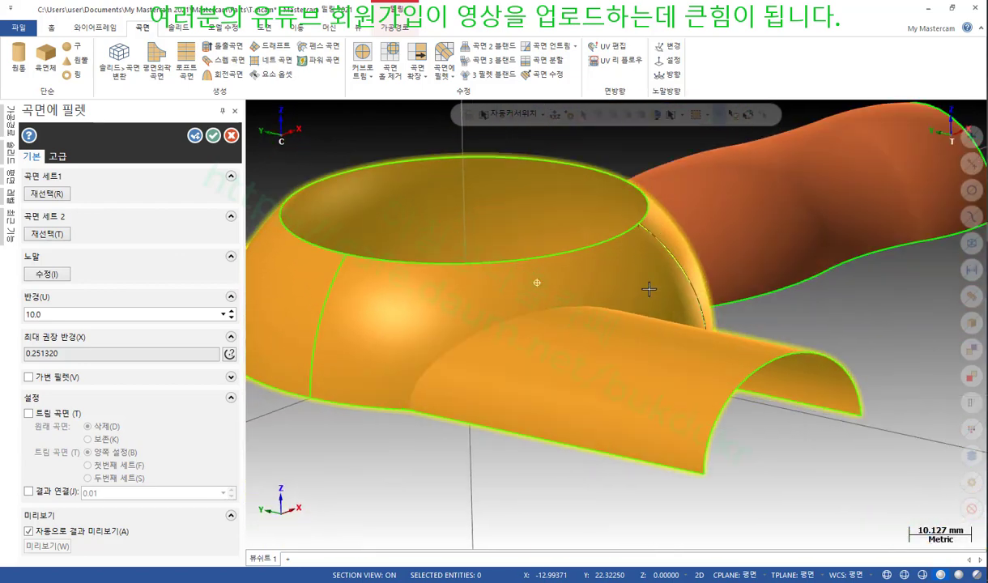
pyautogui.click(29, 414)
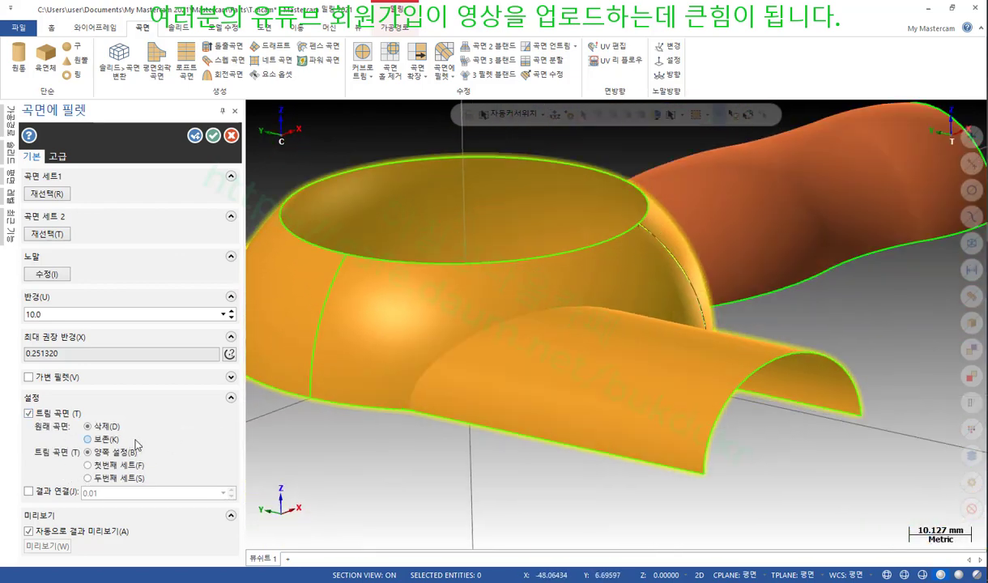
# Flip the ring-shaped body's surface normal to point outwards so the fillet forms on the outer junction with the straight pipe.
pyautogui.scroll(-3, 403, 468)
pyautogui.moveTo(376, 440); pyautogui.dragTo(342, 505, button='middle')
pyautogui.scroll(-3, 472, 350)
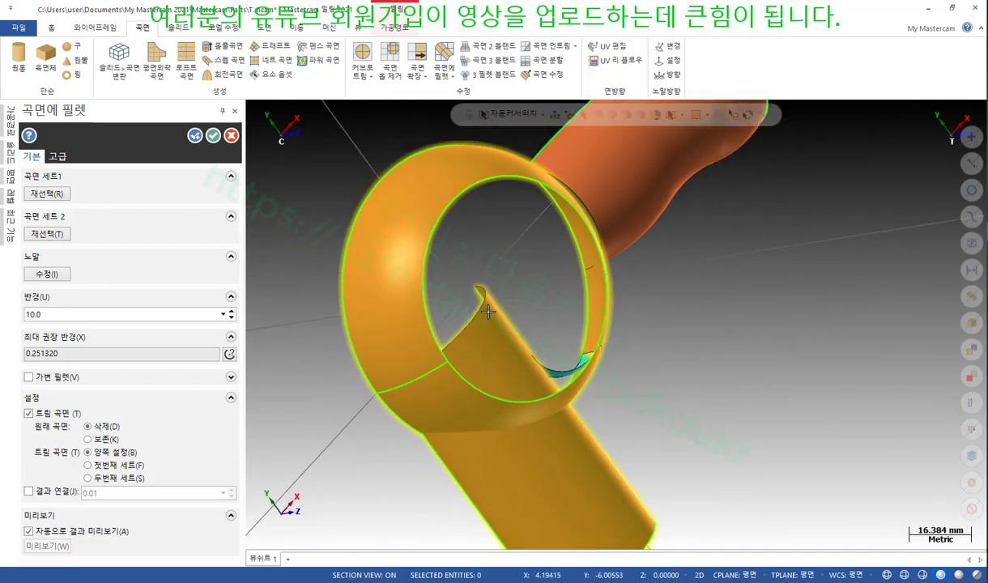
pyautogui.moveTo(472, 352)
pyautogui.mouseDown(button='middle')
pyautogui.moveTo(442, 337)
pyautogui.moveTo(455, 365)
pyautogui.mouseUp(button='middle')
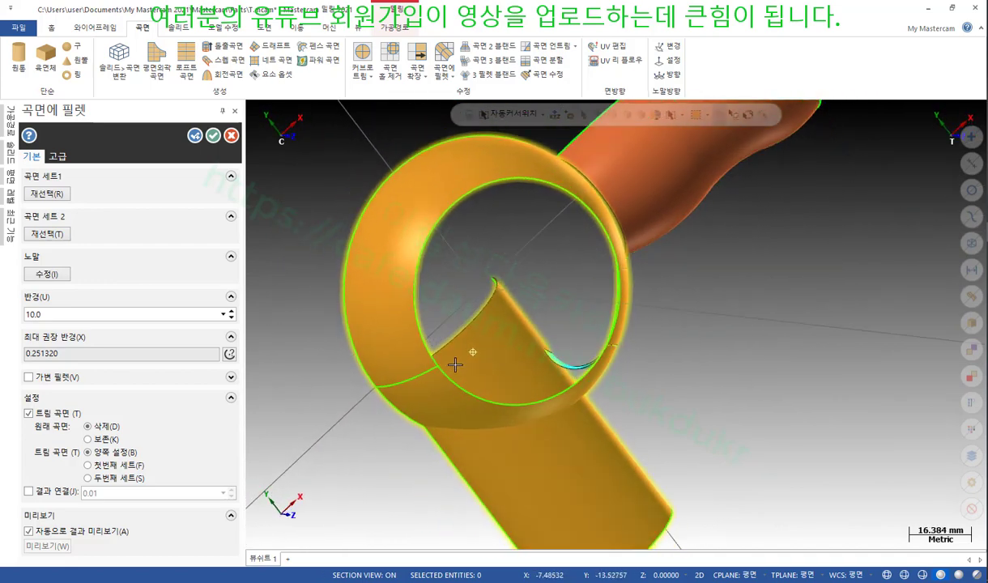
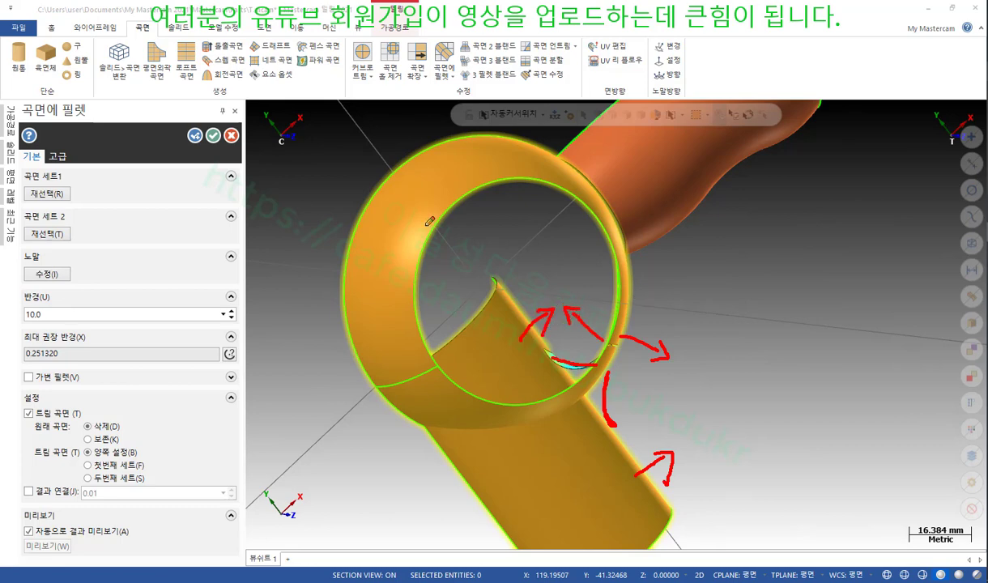
pyautogui.moveTo(405, 230); pyautogui.dragTo(407, 206)
pyautogui.rightClick(793, 260)
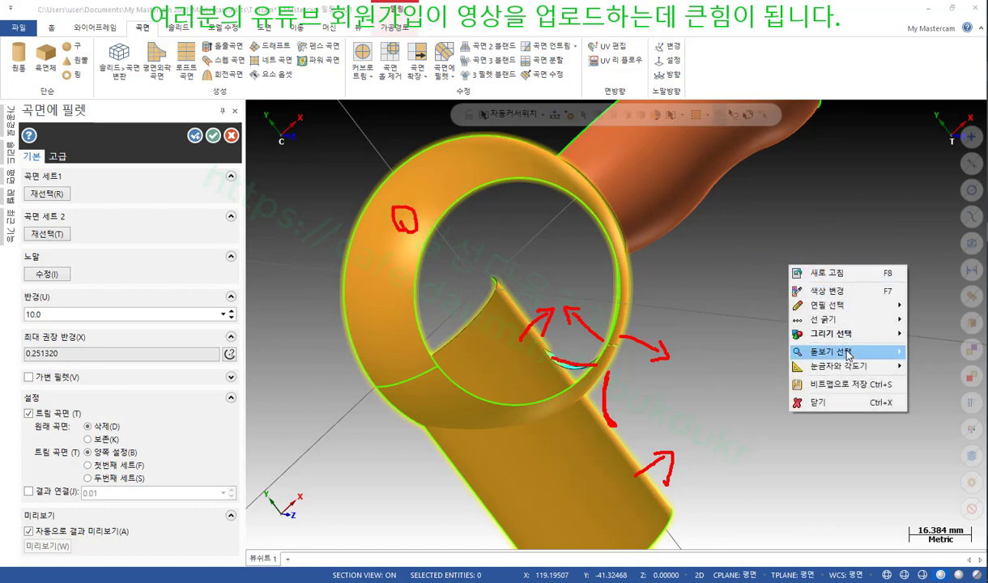
pyautogui.click(802, 397)
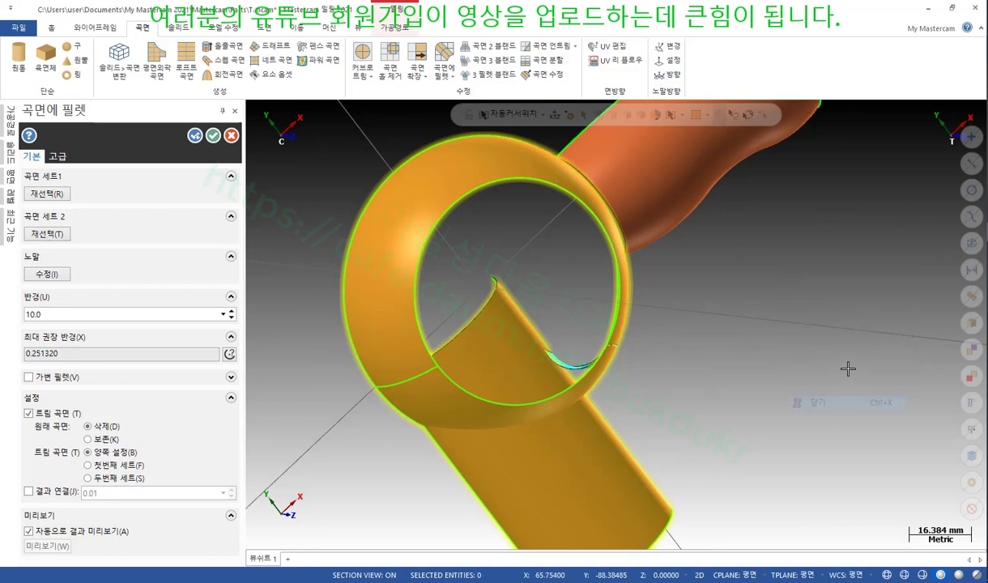
pyautogui.click(61, 274)
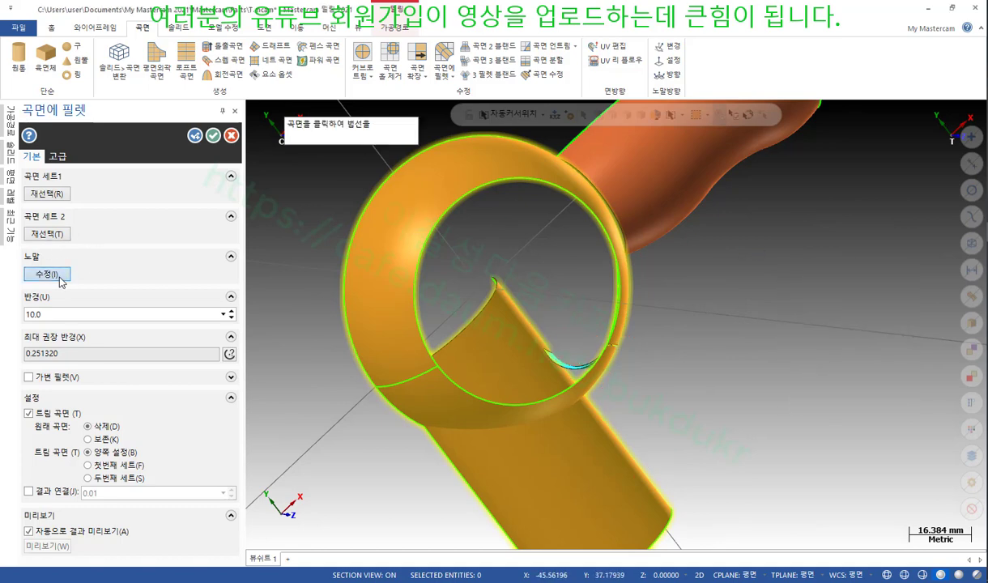
pyautogui.click(627, 303)
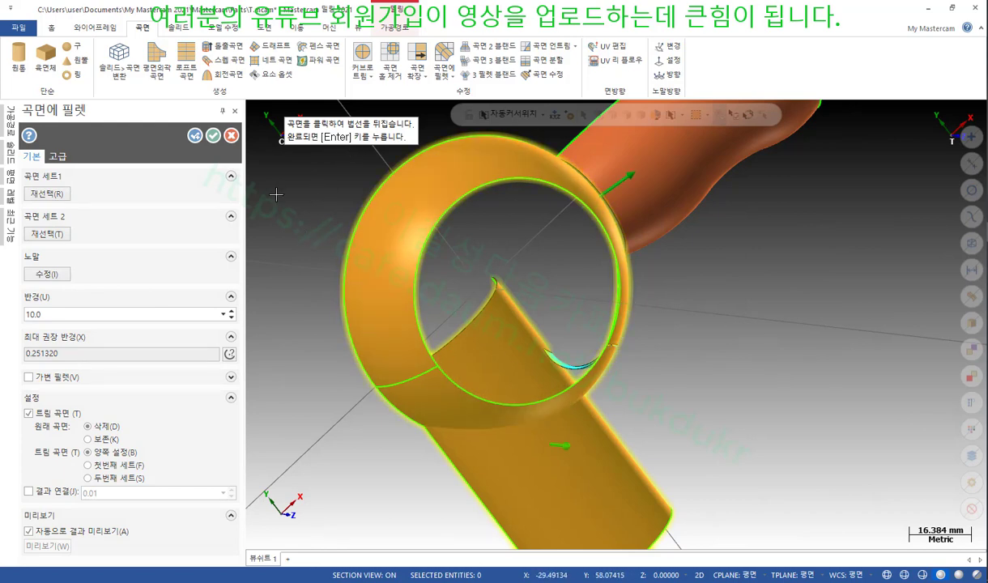
pyautogui.press('Return')
pyautogui.moveTo(275, 194); pyautogui.dragTo(424, 228, button='middle')
pyautogui.scroll(6, 472, 294)
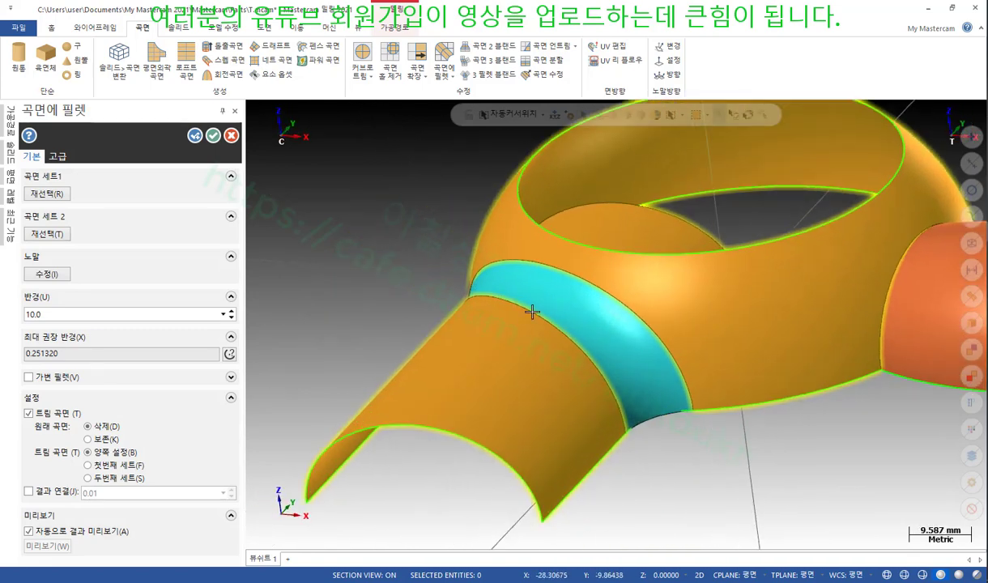
# Inspect the fillet's lower corner and enable the surface extension option (곡면 확장) for the fillet.
pyautogui.moveTo(513, 301); pyautogui.dragTo(491, 372, button='middle')
pyautogui.scroll(9, 491, 373)
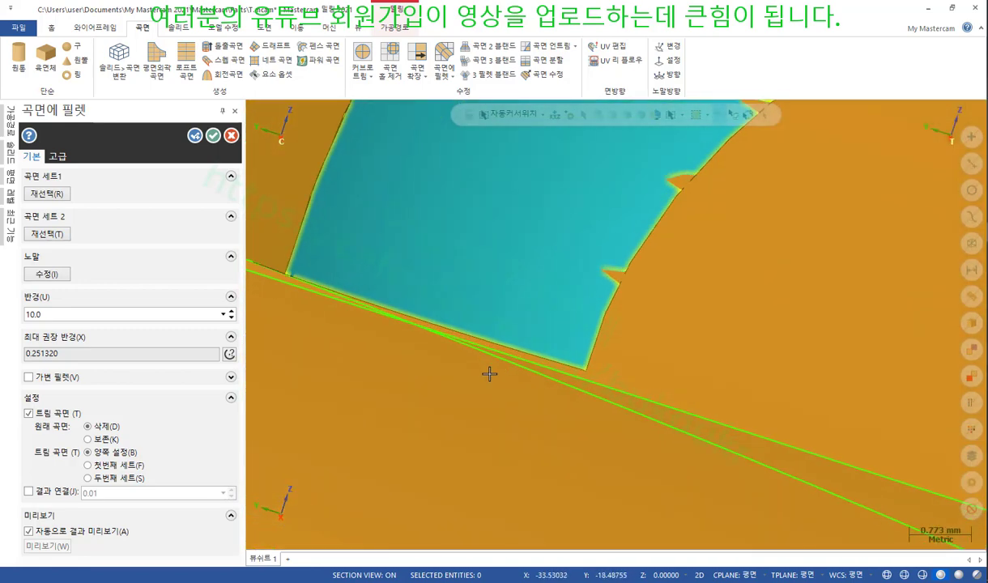
pyautogui.moveTo(550, 350); pyautogui.dragTo(649, 335, button='middle')
pyautogui.scroll(2, 605, 353)
pyautogui.scroll(-2, 607, 359)
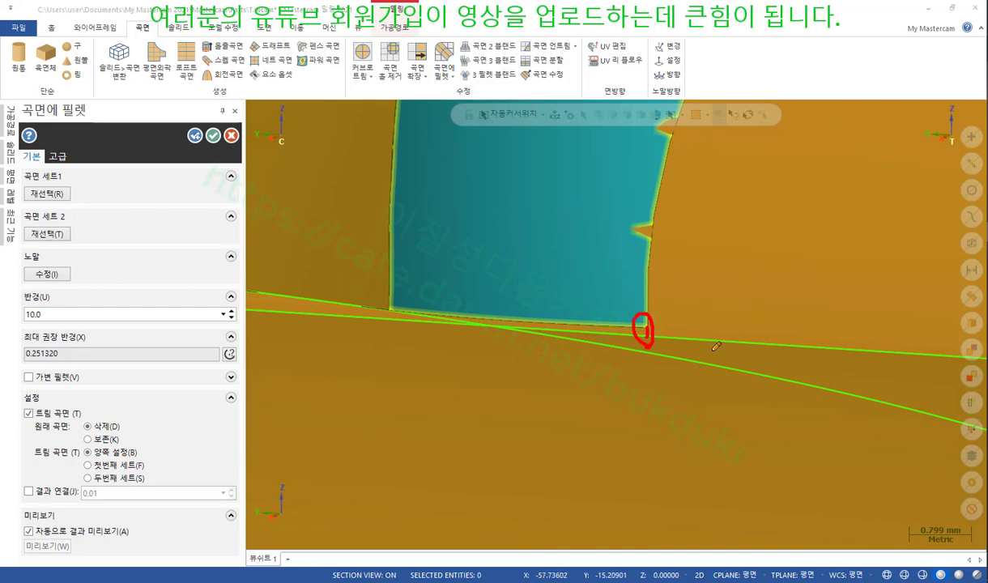
pyautogui.rightClick(714, 349)
pyautogui.click(742, 489)
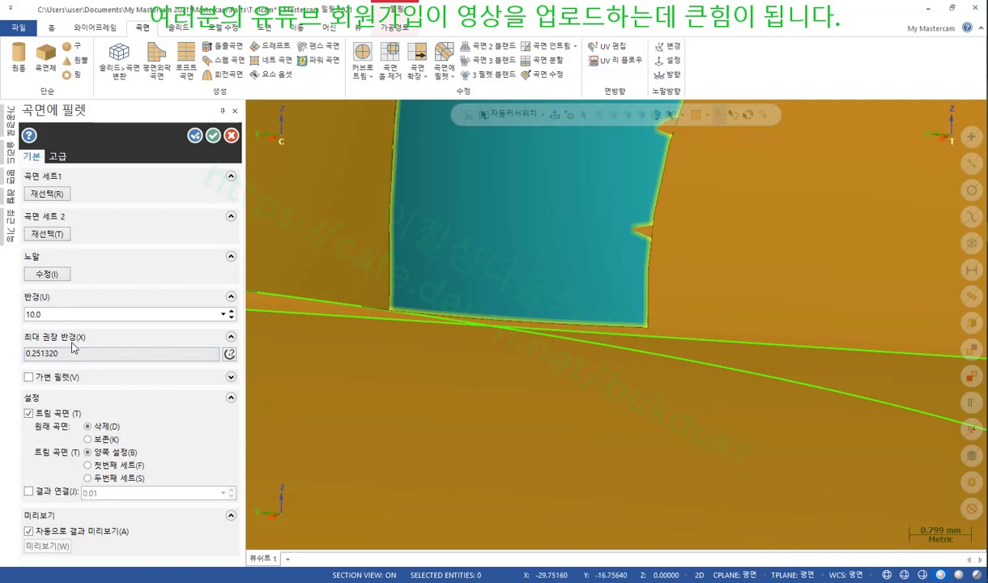
pyautogui.click(59, 158)
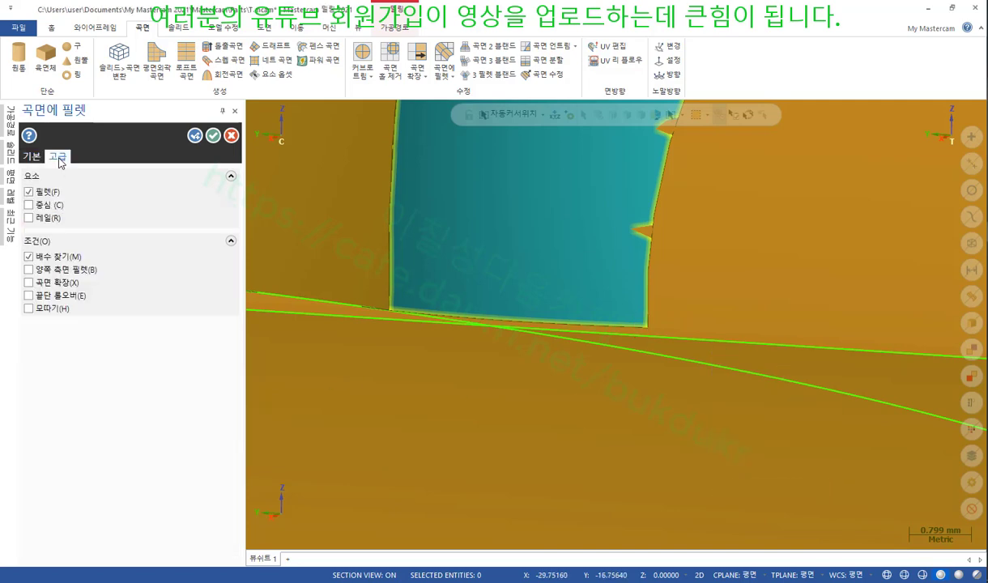
pyautogui.click(29, 283)
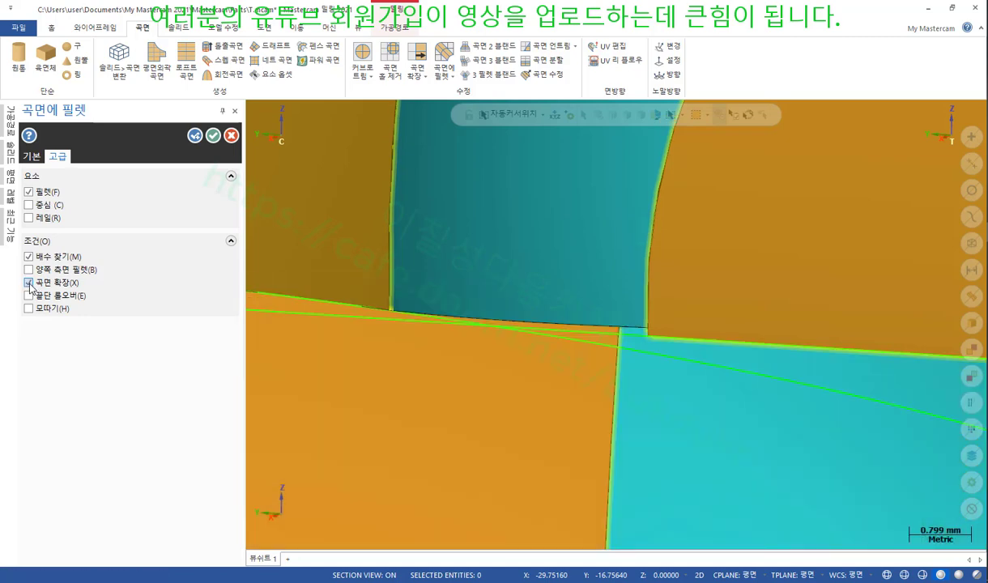
pyautogui.click(32, 156)
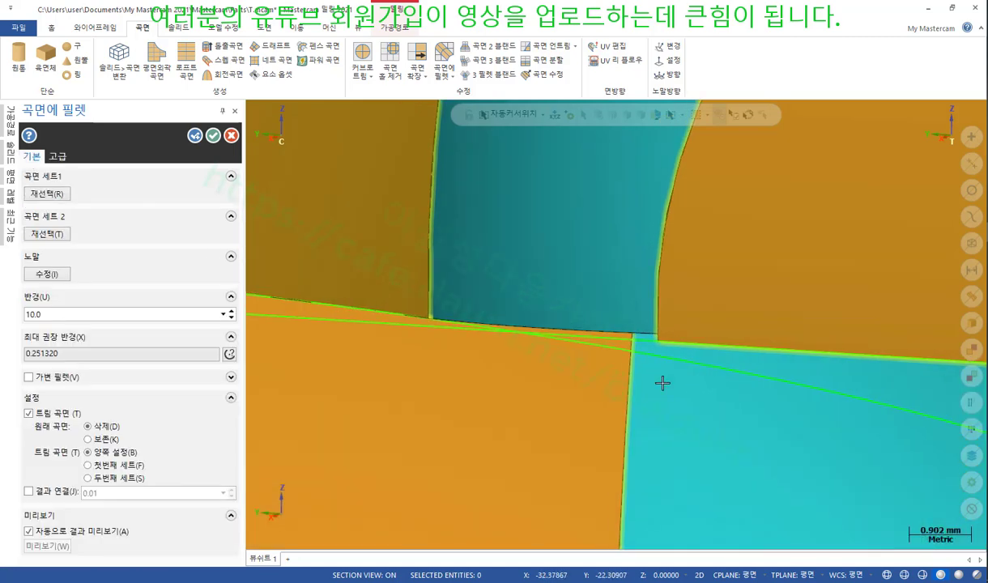
# Examine the lower ends of the extended fillet where it meets the base edges of the pipe and the ring-shaped body.
pyautogui.scroll(-3, 662, 383)
pyautogui.moveTo(638, 374); pyautogui.dragTo(630, 331, button='middle')
pyautogui.scroll(-4, 558, 447)
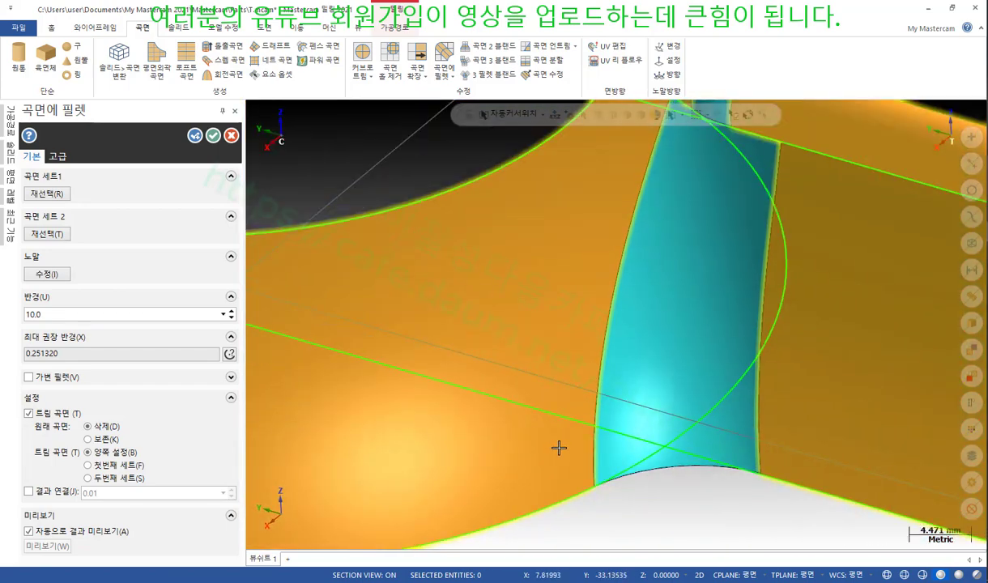
pyautogui.scroll(-5, 558, 448)
pyautogui.moveTo(562, 450)
pyautogui.mouseDown(button='middle')
pyautogui.moveTo(598, 380)
pyautogui.moveTo(558, 430)
pyautogui.mouseUp(button='middle')
pyautogui.scroll(3, 402, 448)
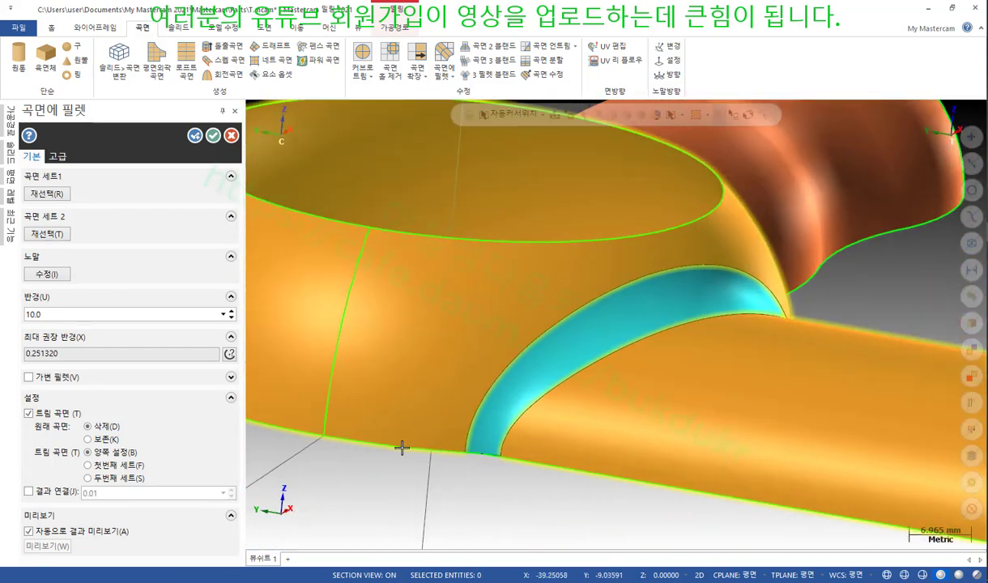
pyautogui.scroll(10, 401, 448)
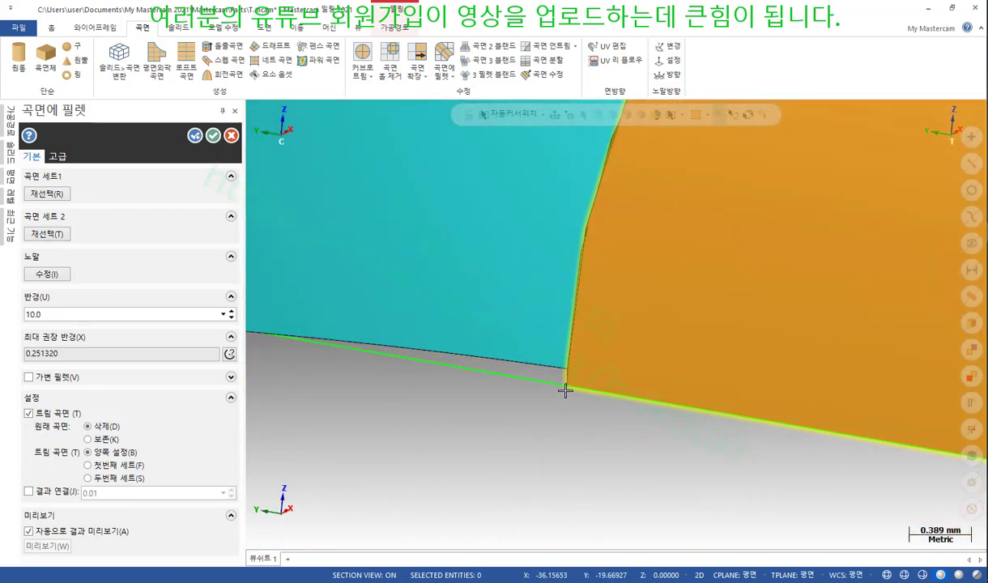
pyautogui.moveTo(565, 391); pyautogui.dragTo(596, 379, button='middle')
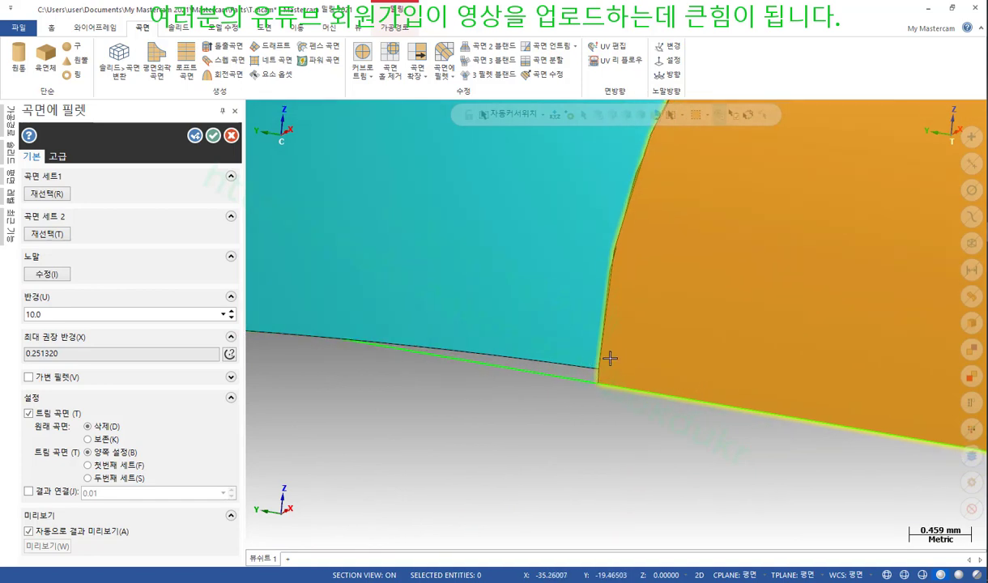
# Examine the radius 10 fillet's lower corners at the base edges on both sides of the straight pipe.
pyautogui.scroll(-3, 733, 412)
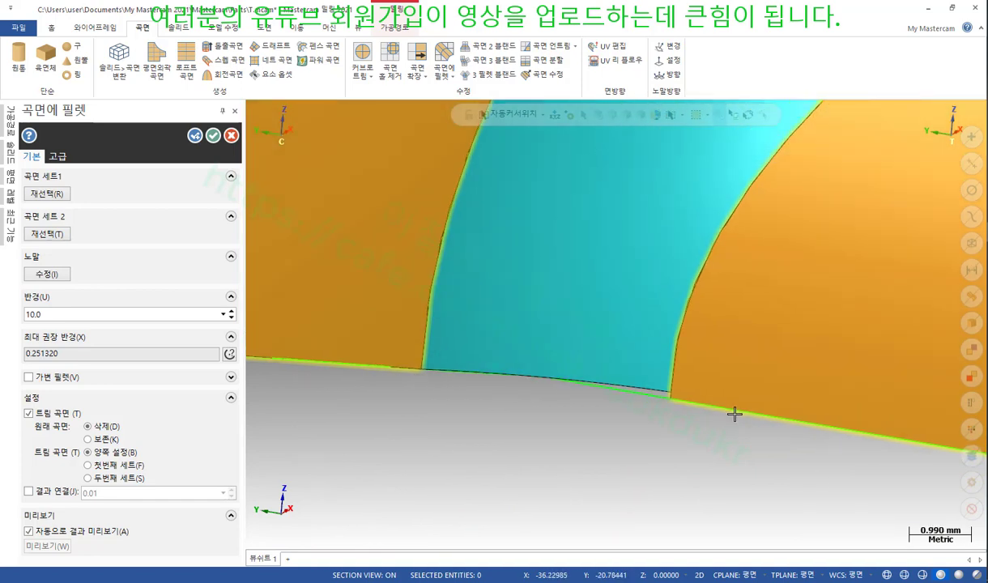
pyautogui.moveTo(734, 413)
pyautogui.mouseDown(button='middle')
pyautogui.moveTo(734, 424)
pyautogui.moveTo(772, 428)
pyautogui.moveTo(793, 414)
pyautogui.moveTo(818, 344)
pyautogui.moveTo(885, 230)
pyautogui.moveTo(716, 314)
pyautogui.moveTo(666, 323)
pyautogui.moveTo(741, 315)
pyautogui.moveTo(798, 370)
pyautogui.moveTo(699, 403)
pyautogui.moveTo(642, 373)
pyautogui.moveTo(632, 355)
pyautogui.moveTo(707, 338)
pyautogui.moveTo(673, 345)
pyautogui.mouseUp(button='middle')
pyautogui.scroll(3, 684, 401)
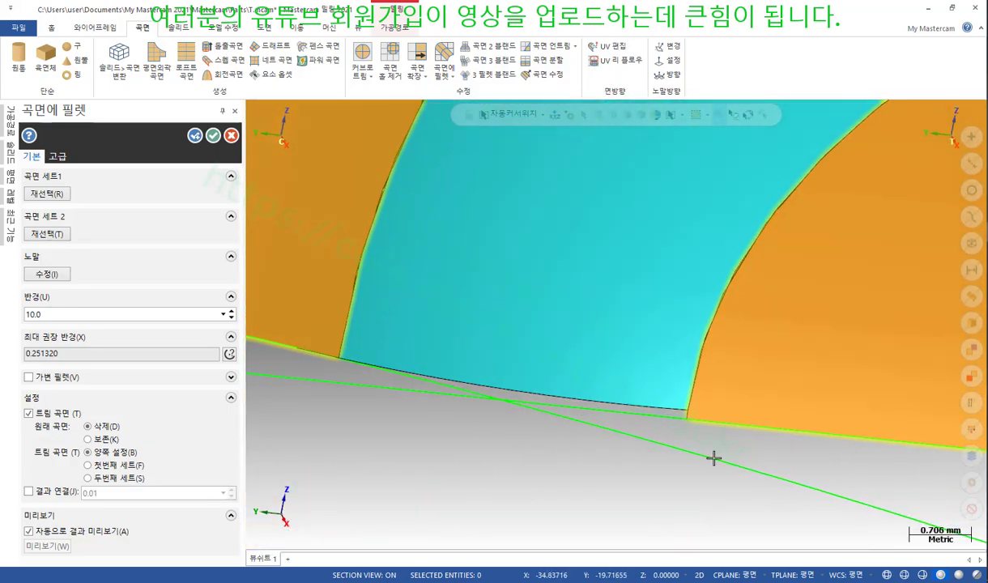
pyautogui.moveTo(712, 450); pyautogui.dragTo(794, 391, button='middle')
pyautogui.scroll(-7, 567, 335)
pyautogui.scroll(-2, 553, 373)
pyautogui.scroll(3, 794, 390)
pyautogui.scroll(9, 794, 390)
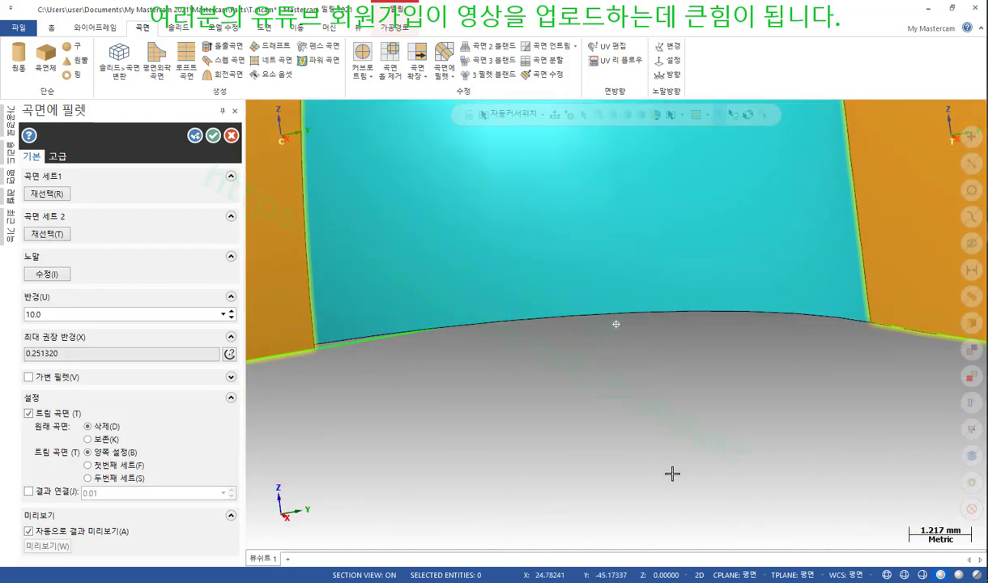
pyautogui.scroll(7, 298, 286)
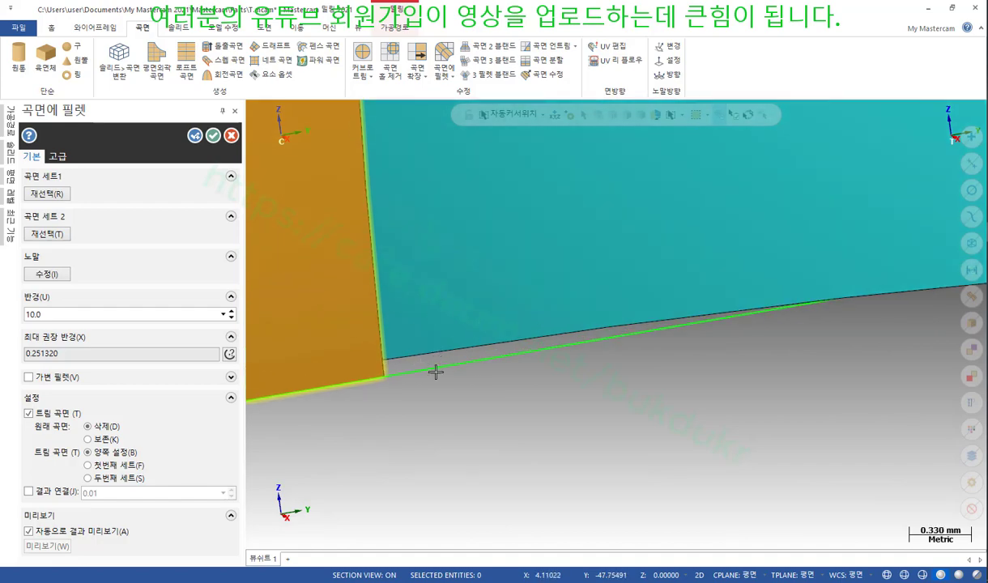
pyautogui.scroll(-10, 661, 286)
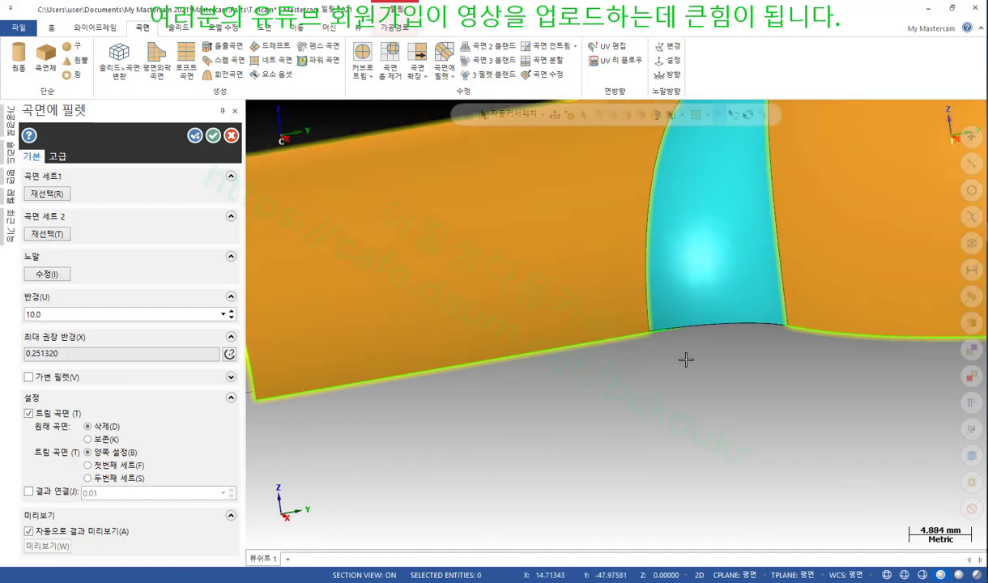
pyautogui.scroll(-4, 686, 360)
pyautogui.moveTo(547, 360); pyautogui.dragTo(813, 352, button='middle')
pyautogui.scroll(-2, 814, 352)
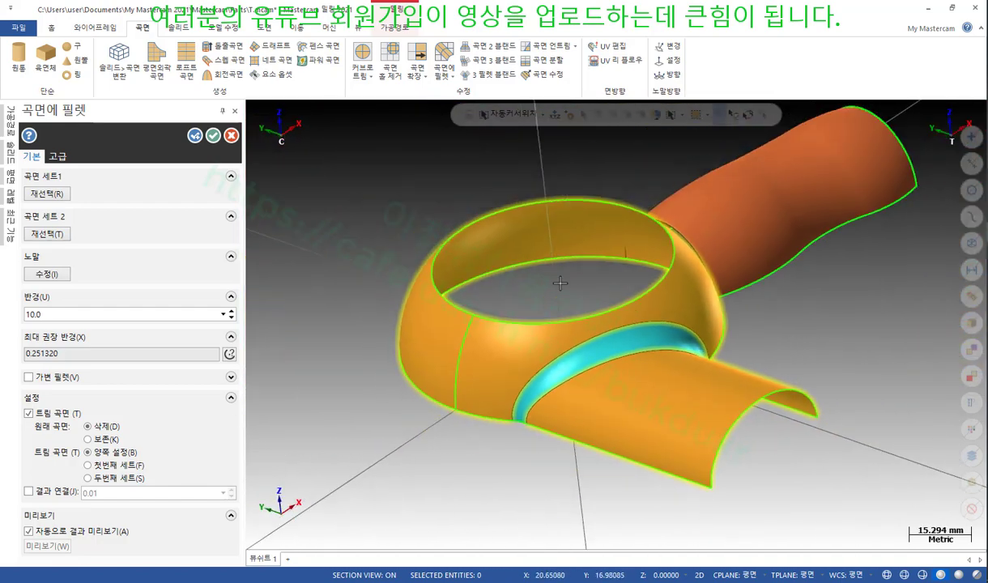
# Review the fillet's advanced options and apply the radius 10 fillet on the straight pipe, keeping the command active for another fillet.
pyautogui.moveTo(559, 283)
pyautogui.mouseDown(button='middle')
pyautogui.moveTo(567, 315)
pyautogui.moveTo(573, 243)
pyautogui.moveTo(582, 283)
pyautogui.moveTo(405, 341)
pyautogui.mouseUp(button='middle')
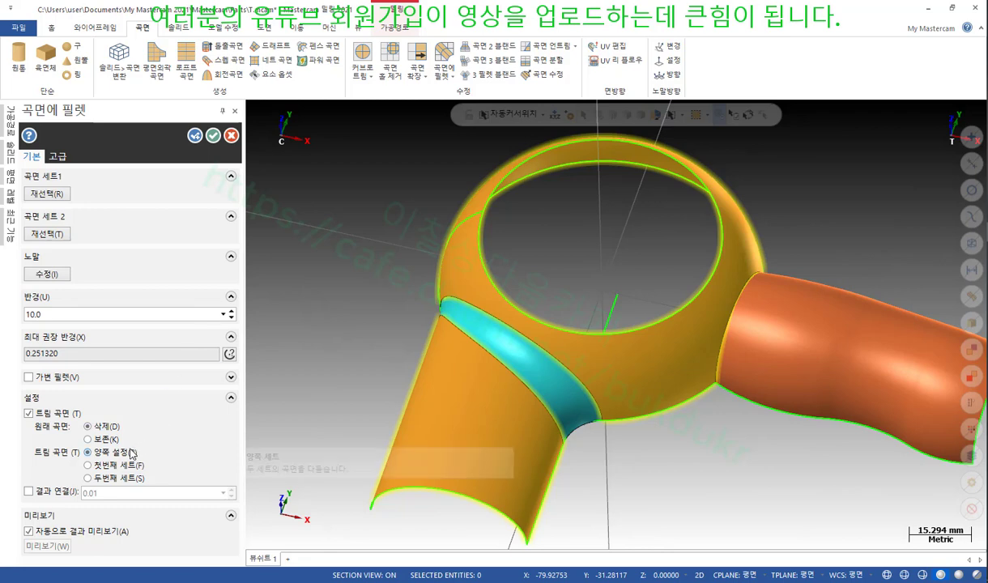
pyautogui.click(58, 157)
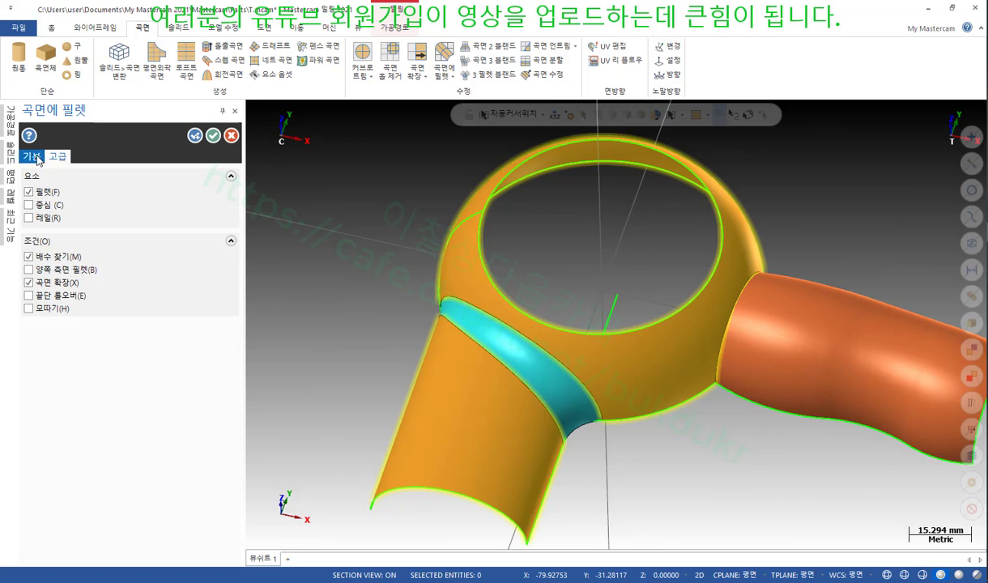
pyautogui.click(33, 156)
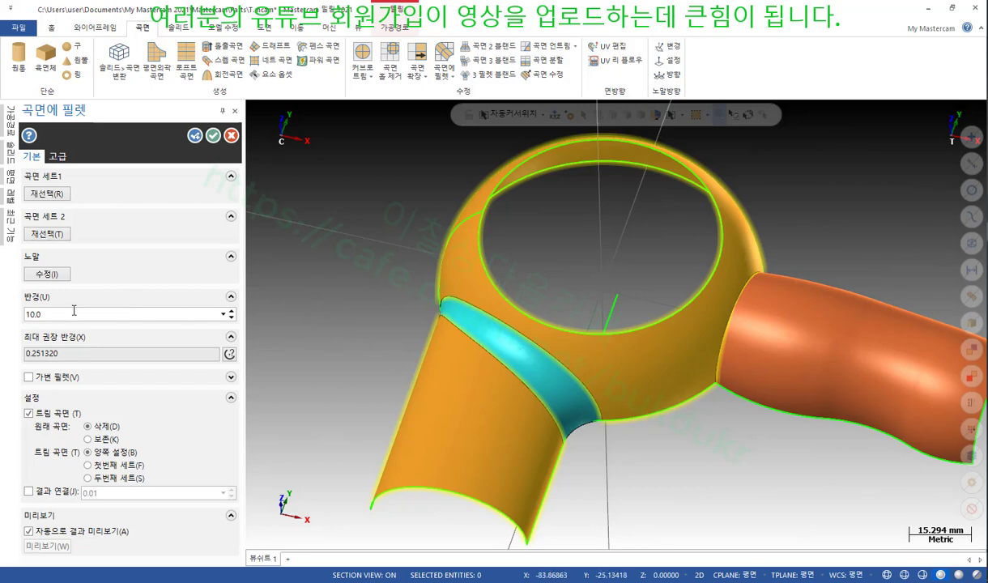
pyautogui.click(196, 136)
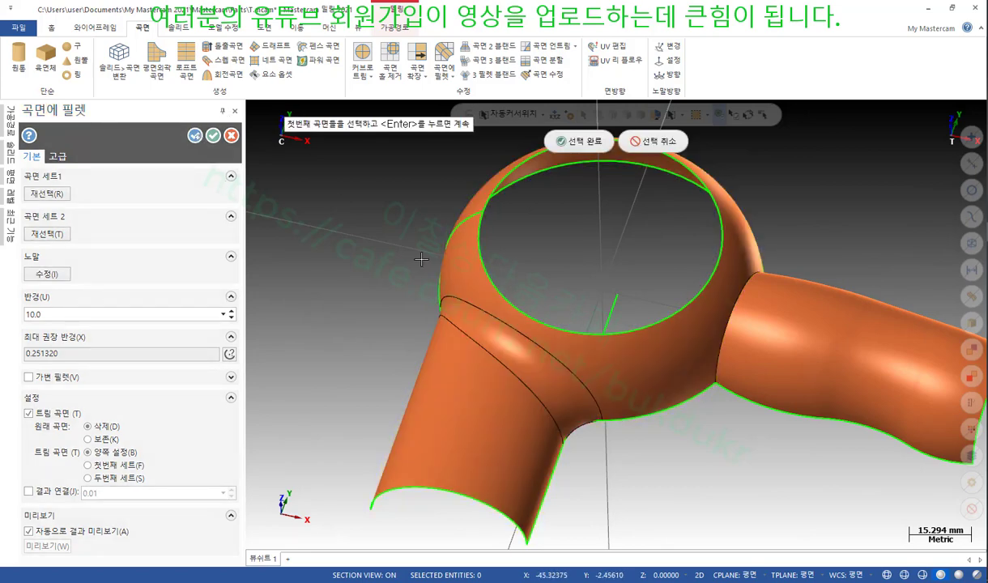
# Fillet the ring-shaped body and the curved pipe with a radius of 5.
pyautogui.scroll(2, 405, 372)
pyautogui.scroll(-3, 430, 374)
pyautogui.scroll(4, 712, 263)
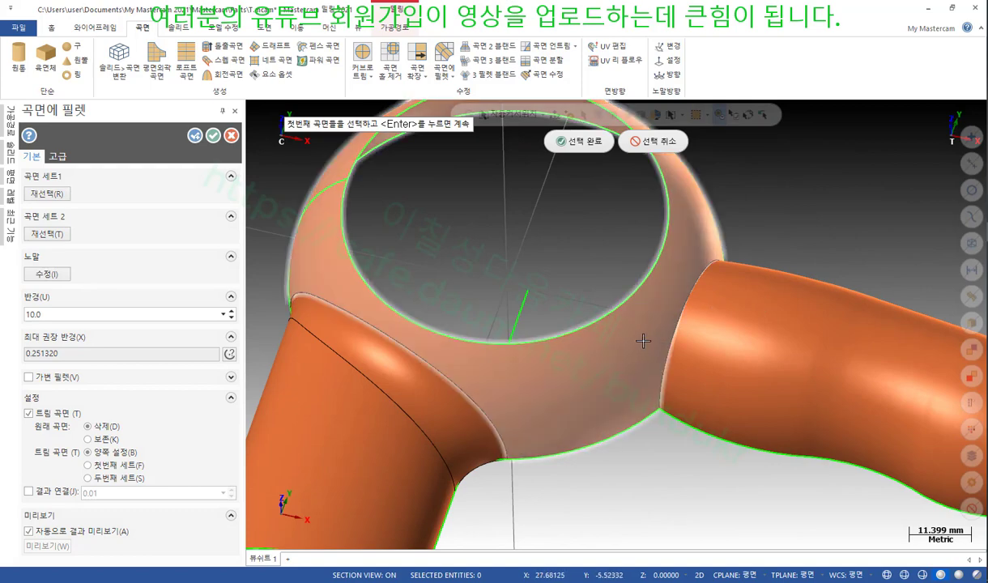
pyautogui.click(639, 342)
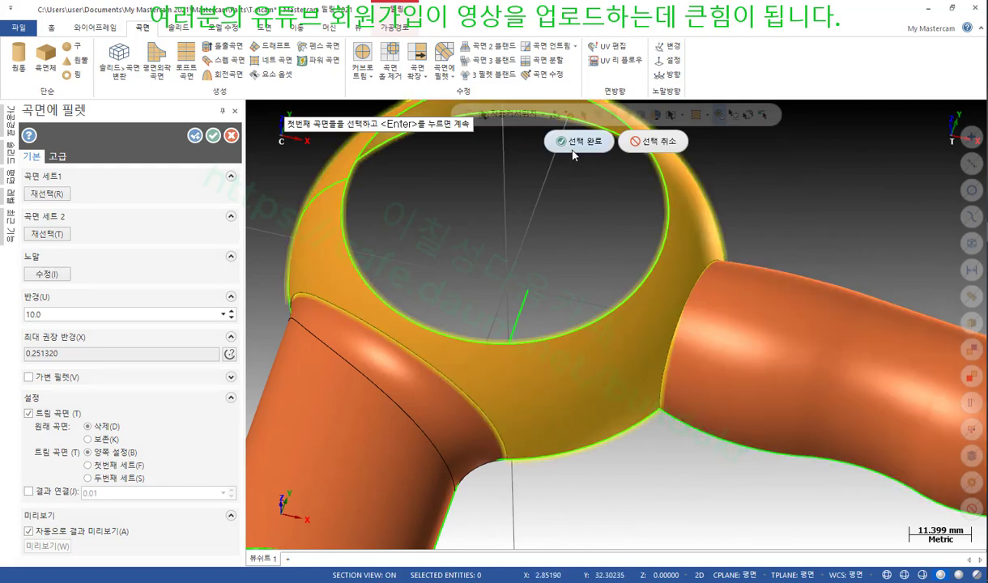
pyautogui.click(580, 143)
pyautogui.click(767, 369)
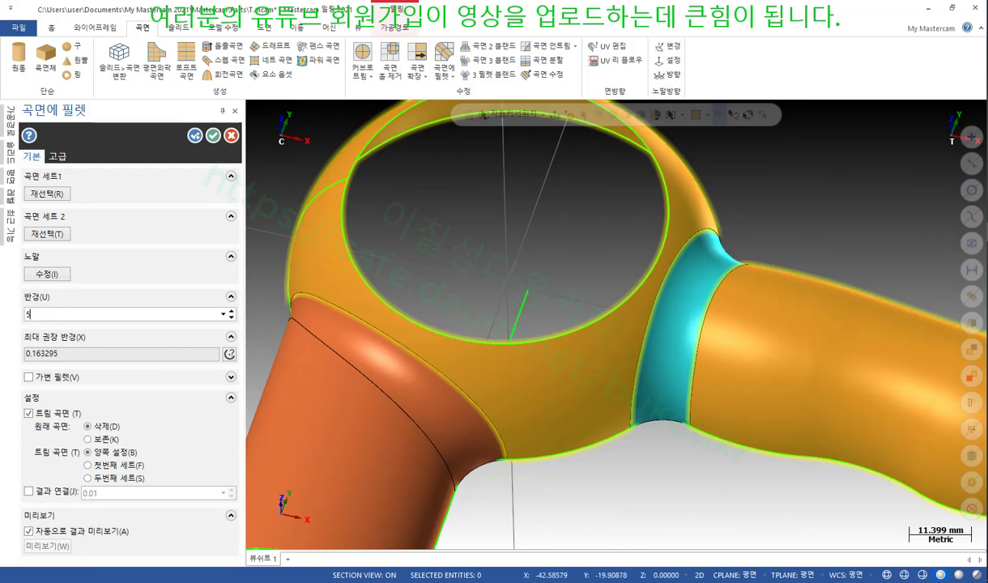
pyautogui.press('Tab')
# Inspect the curved pipe fillet's lower ends, check that surface extension (곡면 확장) is enabled, and accept the fillet.
pyautogui.scroll(-2, 571, 313)
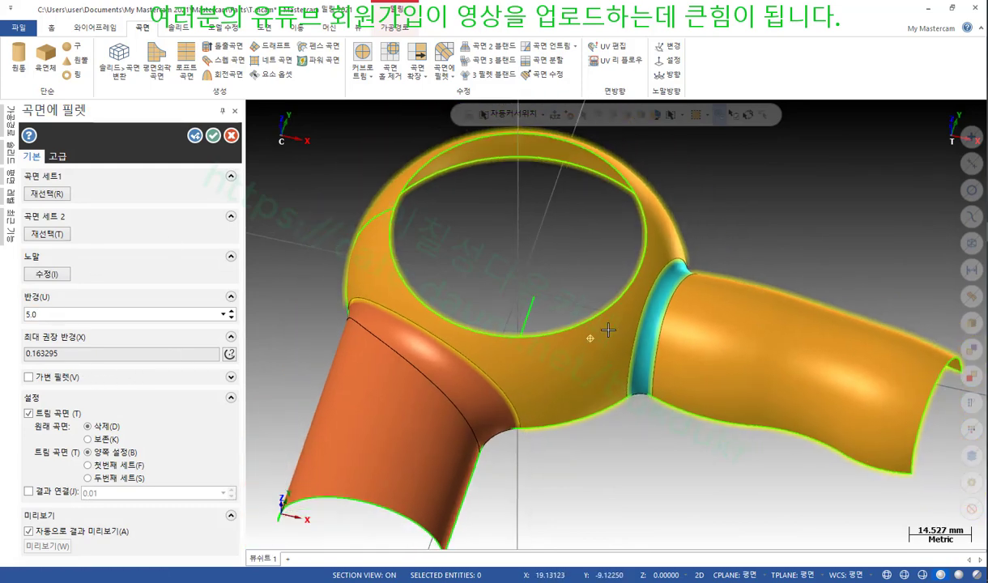
pyautogui.moveTo(609, 330); pyautogui.dragTo(734, 152, button='middle')
pyautogui.scroll(-3, 701, 149)
pyautogui.scroll(5, 650, 338)
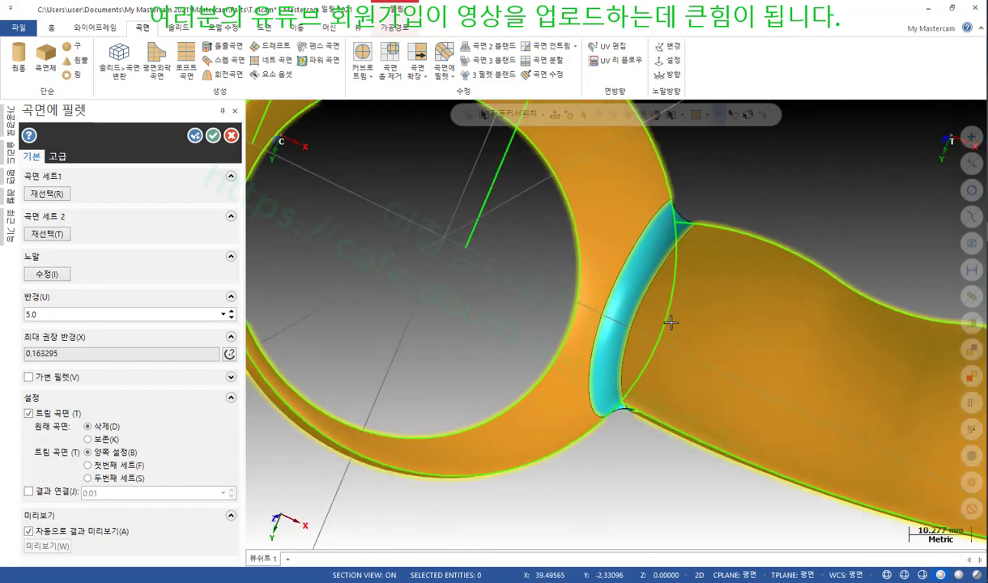
pyautogui.moveTo(650, 338); pyautogui.dragTo(558, 412, button='middle')
pyautogui.scroll(7, 558, 412)
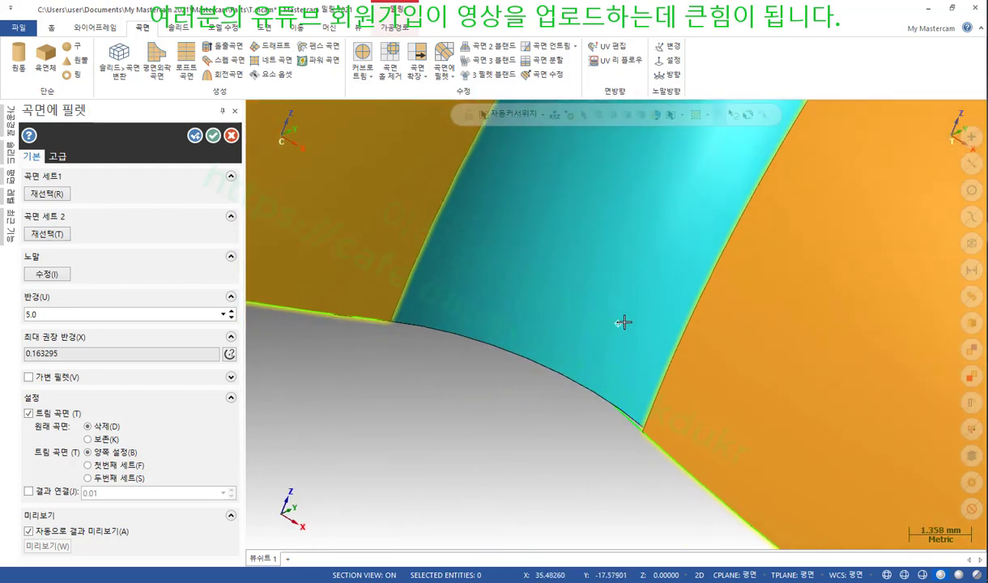
pyautogui.scroll(5, 646, 311)
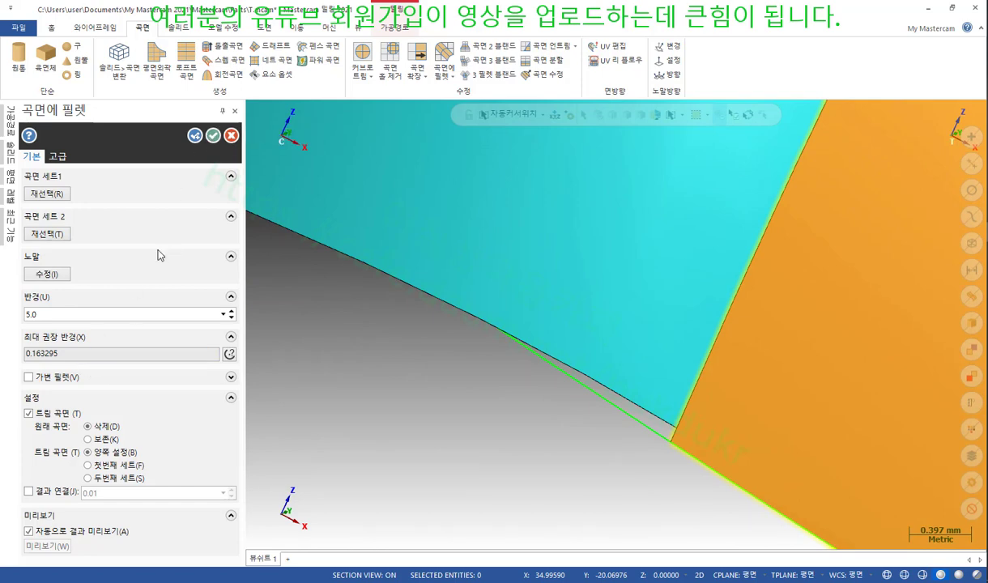
pyautogui.click(58, 158)
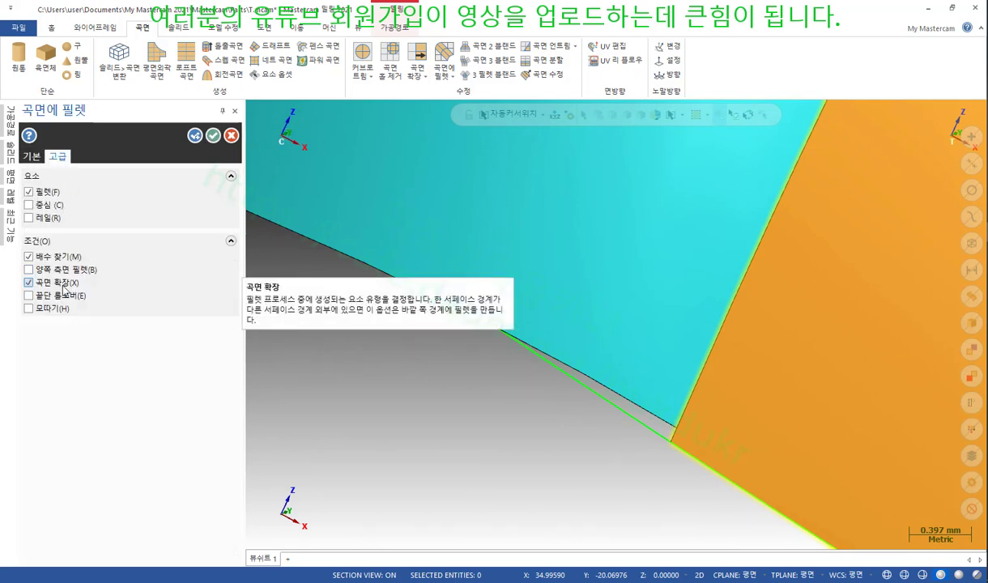
pyautogui.click(213, 136)
# Examine where the lower ends of the finished fillets meet the base edges of the body and curved pipe.
pyautogui.scroll(-3, 701, 288)
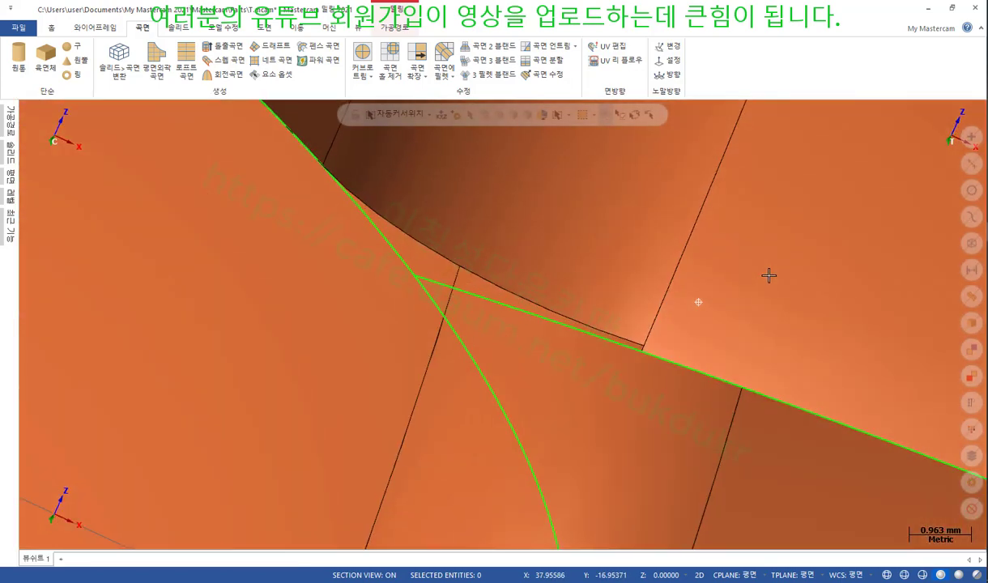
pyautogui.moveTo(769, 275); pyautogui.dragTo(796, 256, button='middle')
pyautogui.scroll(2, 668, 336)
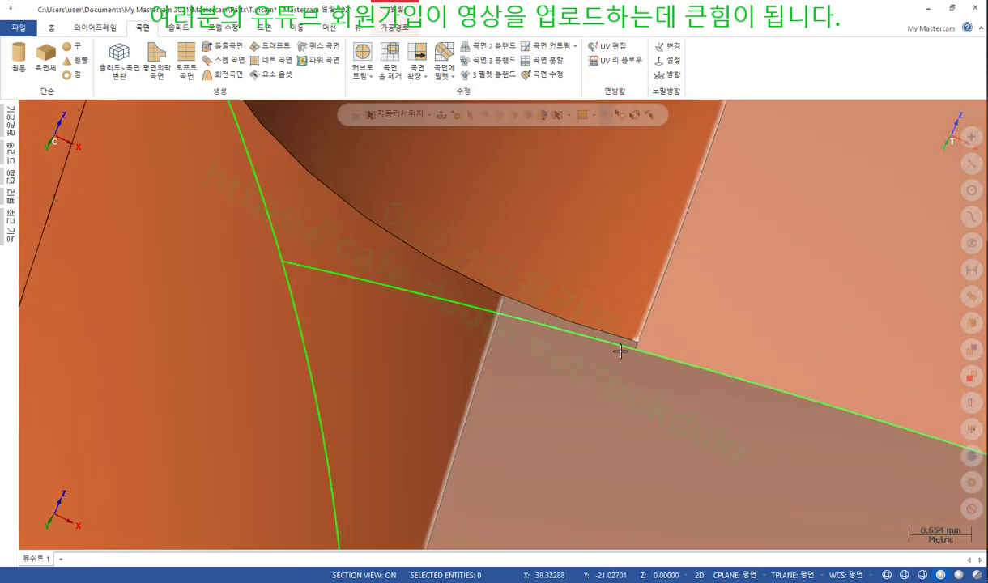
pyautogui.scroll(-8, 772, 303)
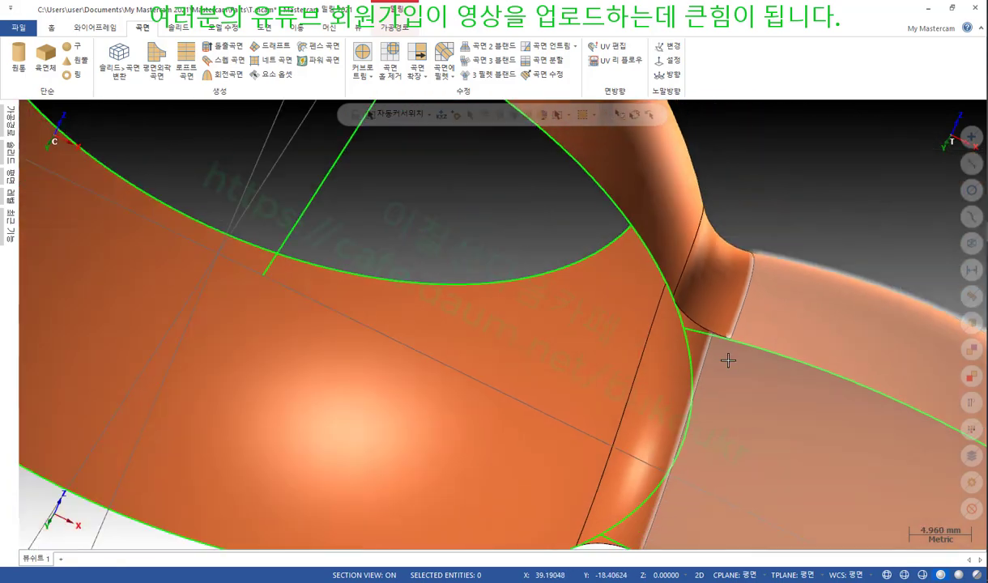
pyautogui.scroll(3, 763, 265)
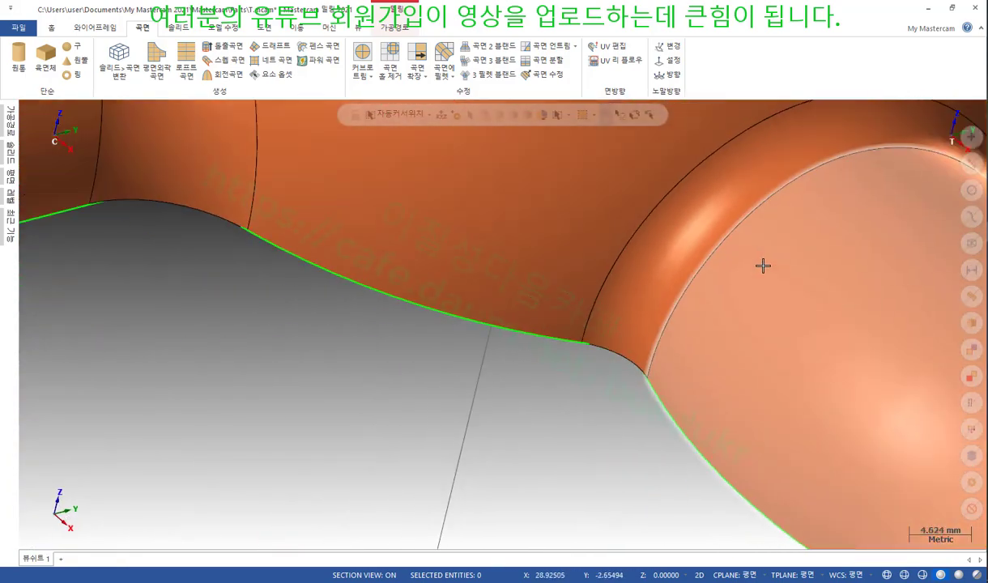
pyautogui.scroll(-4, 760, 268)
pyautogui.moveTo(666, 316); pyautogui.dragTo(689, 292, button='middle')
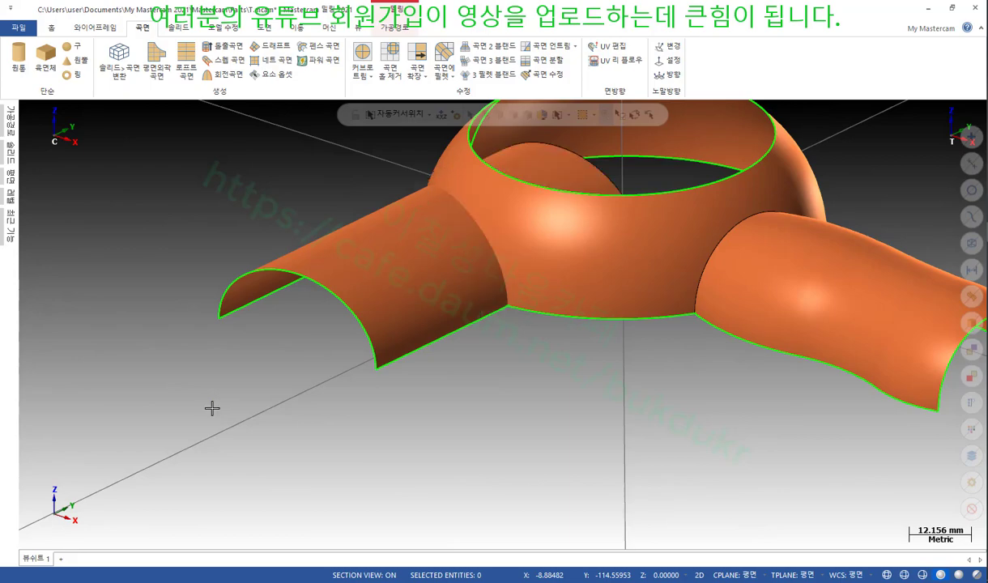
# Trim the straight pipe and the ring-shaped body to each other, keeping the pipe section outside the body and the body's outer wall.
pyautogui.scroll(-3, 683, 420)
pyautogui.moveTo(670, 355); pyautogui.dragTo(767, 228, button='middle')
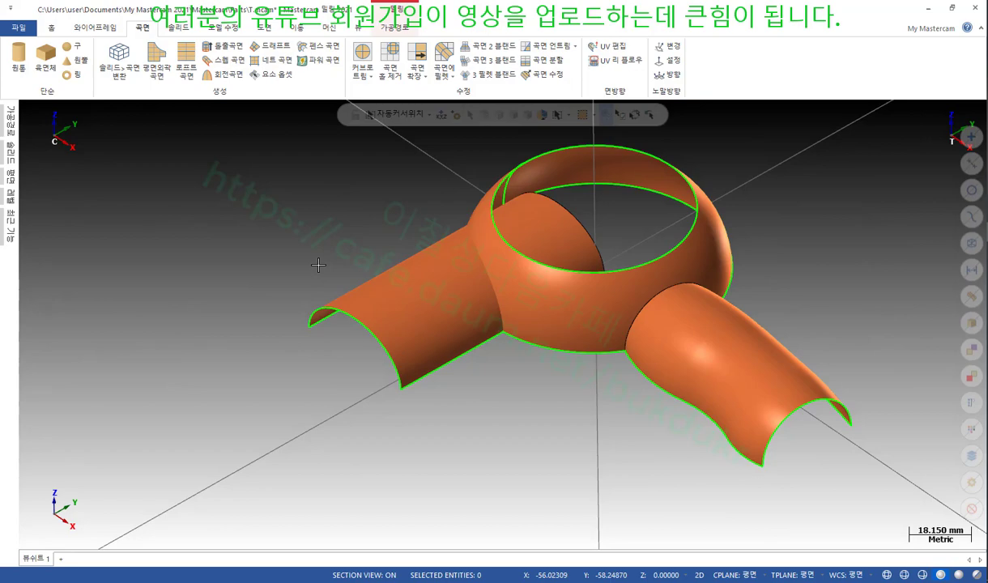
pyautogui.moveTo(318, 264); pyautogui.dragTo(383, 188, button='middle')
pyautogui.scroll(4, 377, 299)
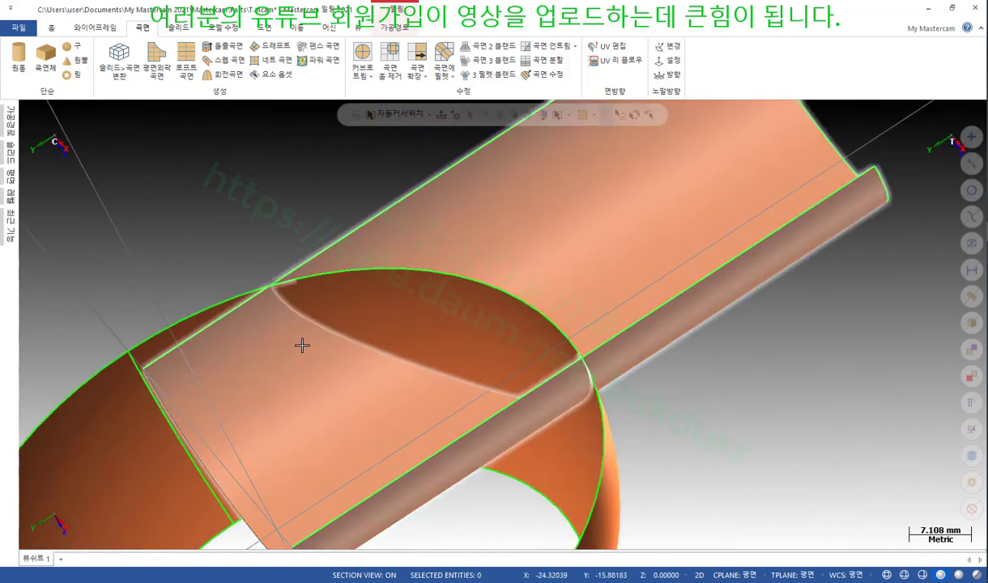
pyautogui.scroll(-4, 715, 196)
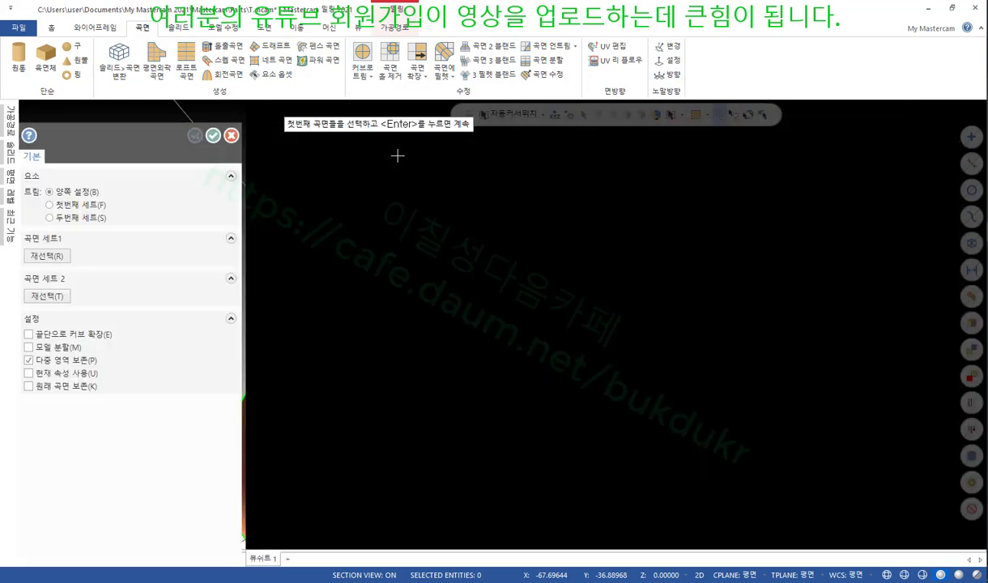
pyautogui.scroll(-4, 414, 185)
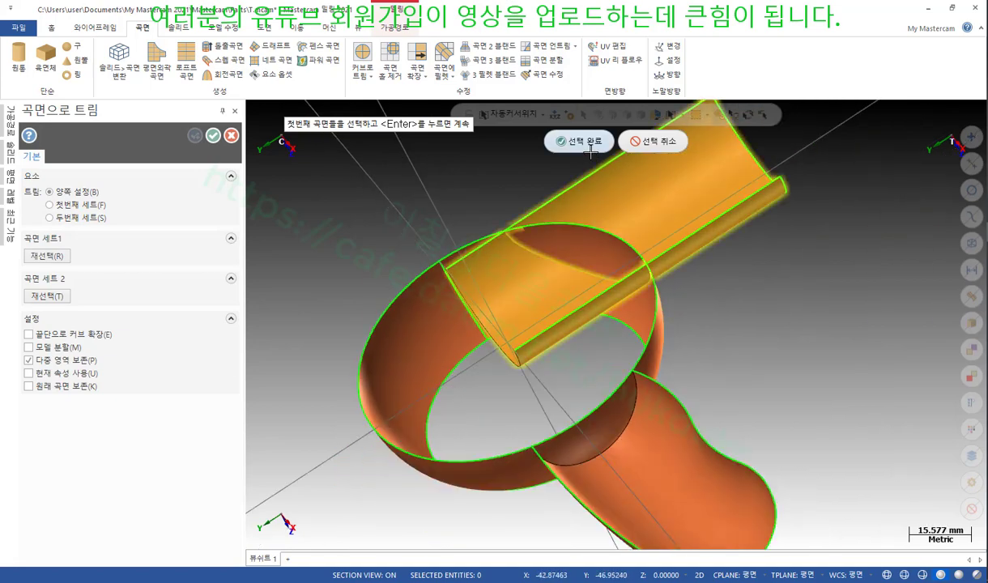
pyautogui.click(590, 144)
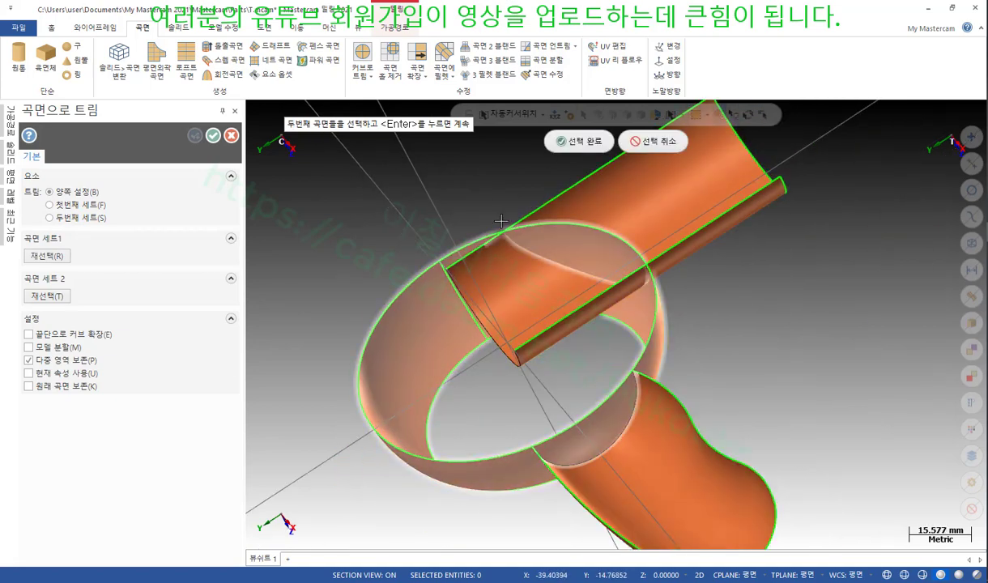
pyautogui.click(596, 144)
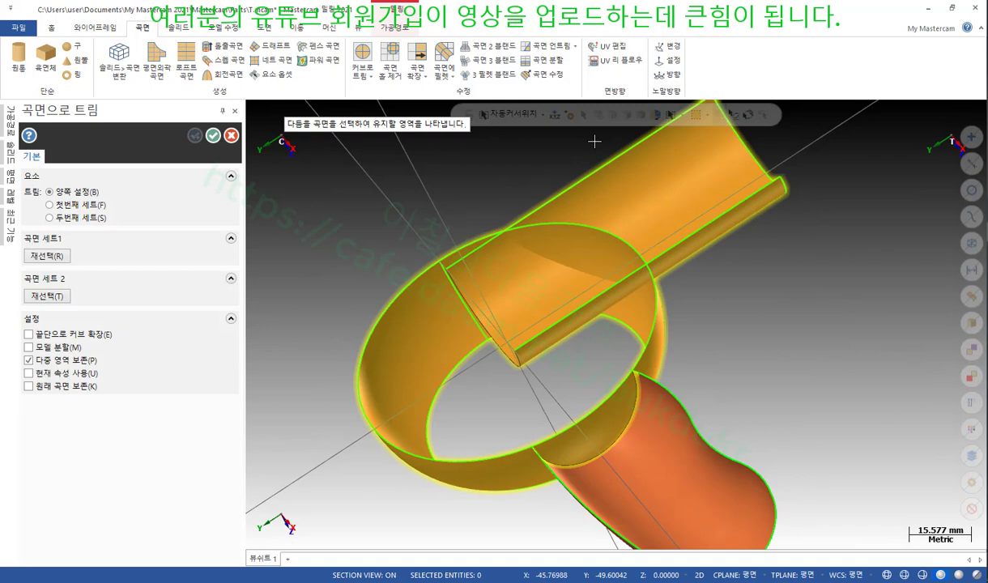
pyautogui.click(652, 175)
pyautogui.click(678, 178)
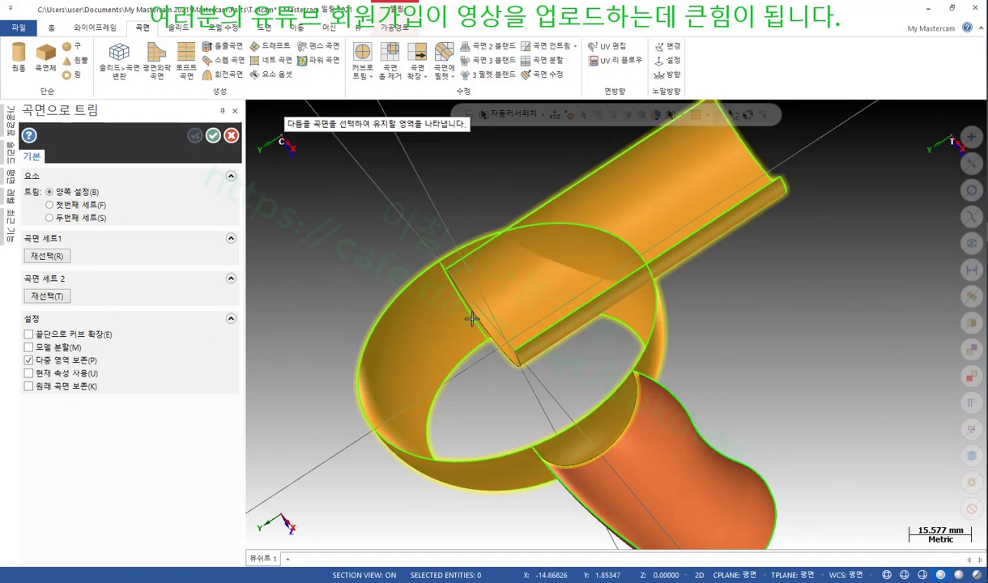
pyautogui.click(420, 336)
pyautogui.click(409, 345)
# Examine the trimmed junction between the straight pipe and the ring-shaped body along the base edges.
pyautogui.scroll(-2, 487, 276)
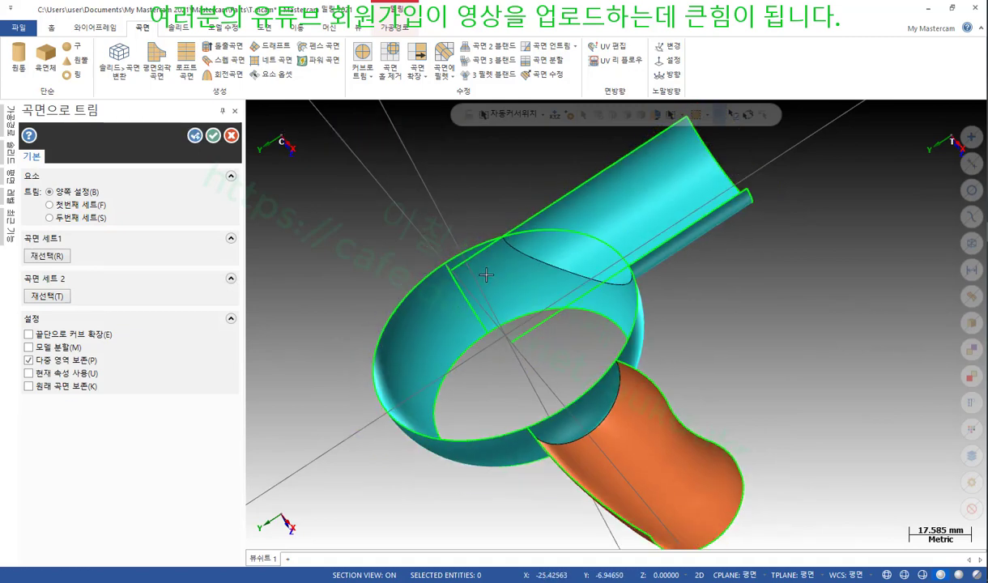
pyautogui.moveTo(486, 276); pyautogui.dragTo(518, 326, button='middle')
pyautogui.scroll(3, 502, 316)
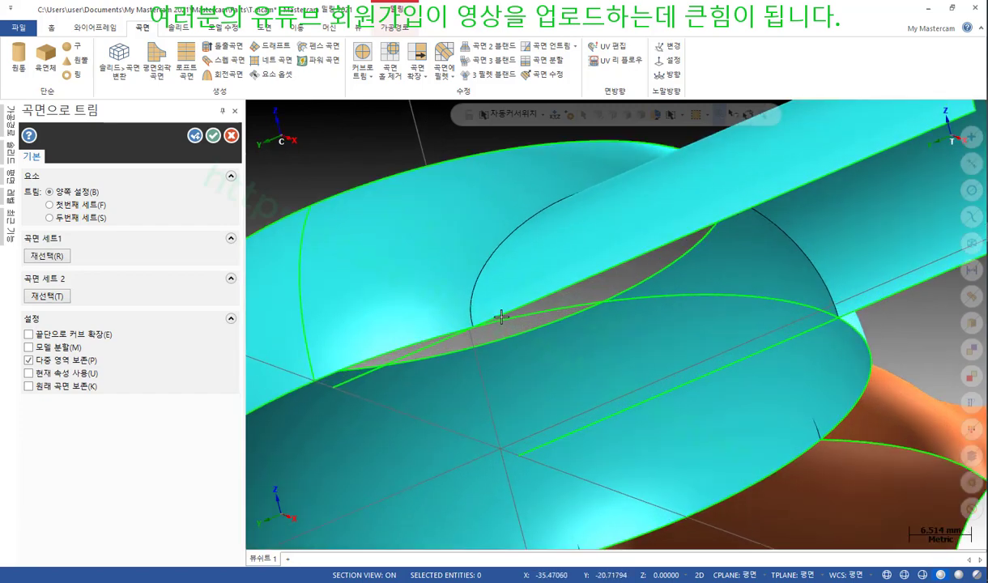
pyautogui.scroll(4, 501, 317)
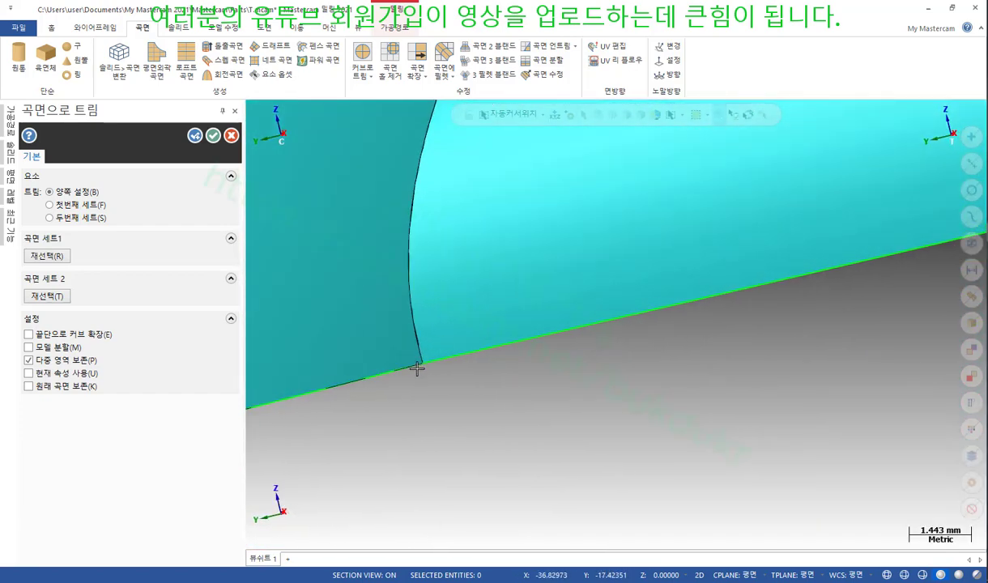
pyautogui.scroll(2, 442, 362)
pyautogui.scroll(-6, 417, 292)
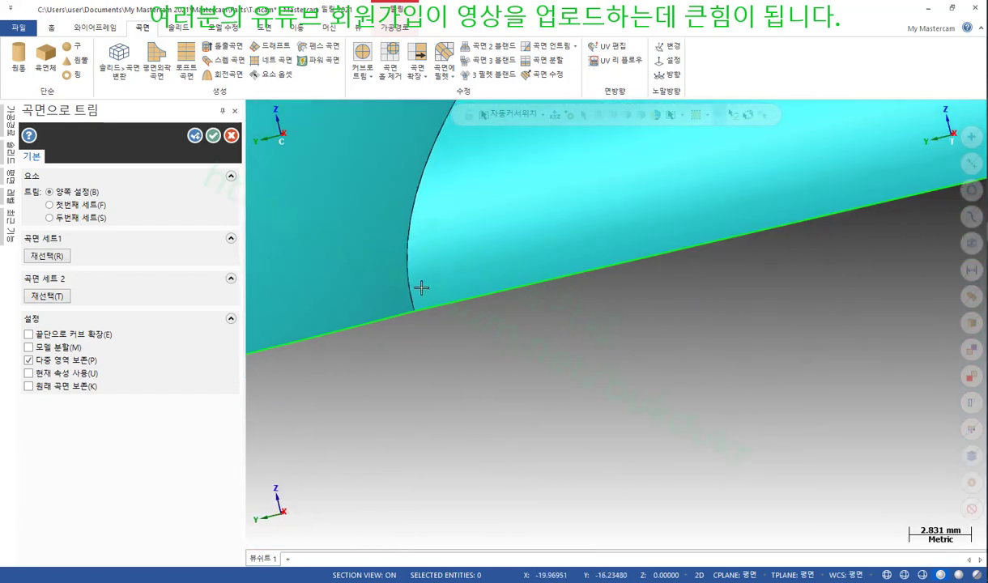
pyautogui.scroll(-2, 467, 280)
pyautogui.moveTo(615, 324); pyautogui.dragTo(298, 275, button='middle')
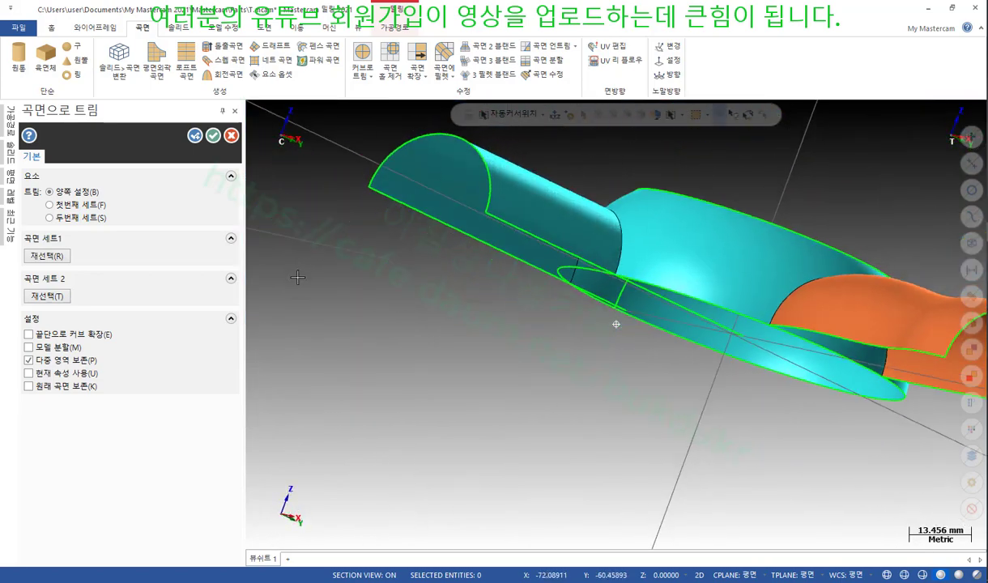
# Inspect the lower corner where the straight pipe meets the ring-shaped body and accept the surface trim.
pyautogui.scroll(2, 632, 243)
pyautogui.scroll(3, 631, 243)
pyautogui.scroll(-2, 503, 216)
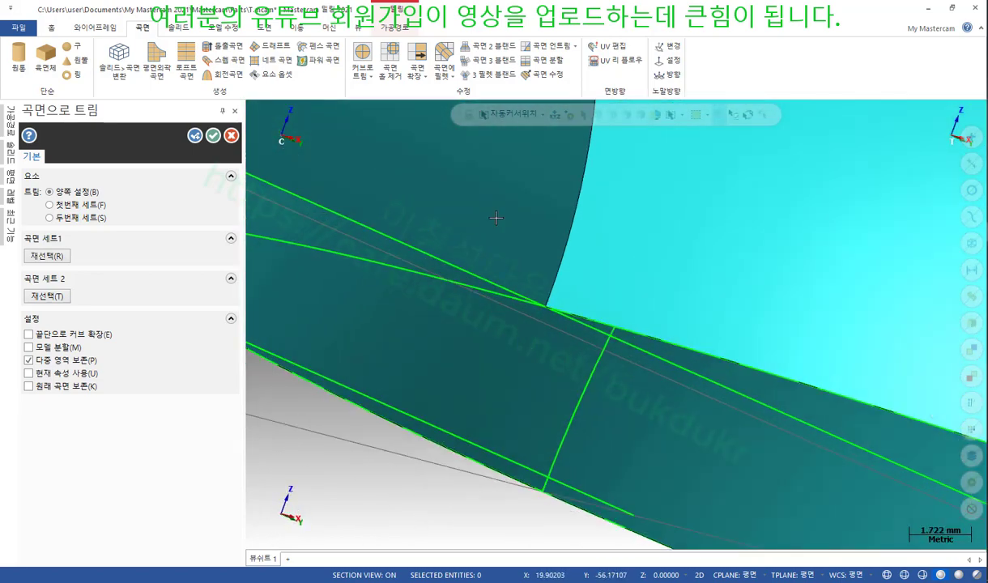
pyautogui.scroll(-3, 492, 231)
pyautogui.moveTo(613, 324); pyautogui.dragTo(703, 303, button='middle')
pyautogui.scroll(1, 773, 294)
pyautogui.moveTo(773, 294); pyautogui.dragTo(751, 315, button='middle')
pyautogui.click(212, 136)
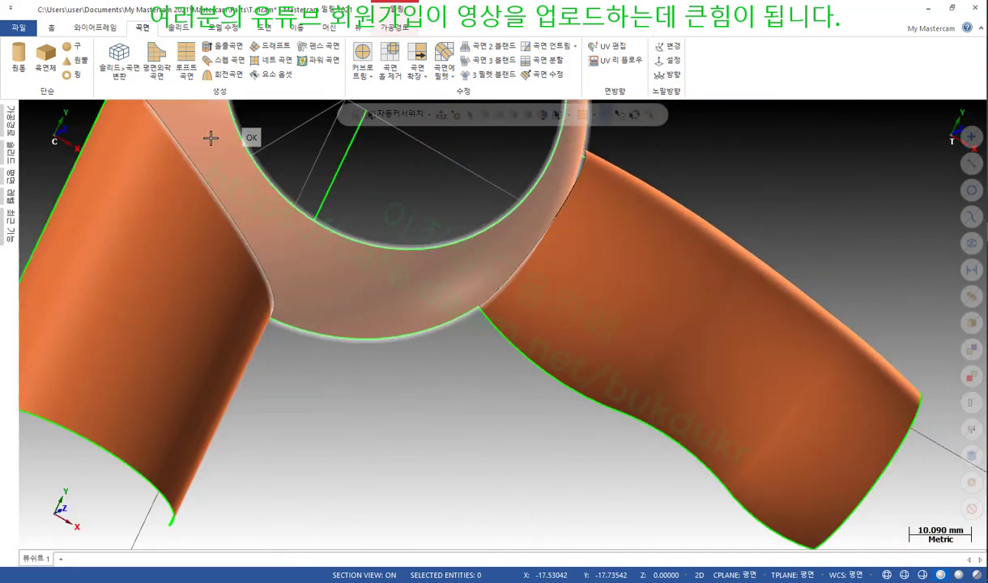
# Extend the curved pipe's inner end by 20 mm into the ring-shaped body, using the non-linear (비선형) form.
pyautogui.moveTo(639, 247); pyautogui.dragTo(661, 260, button='middle')
pyautogui.scroll(-2, 605, 225)
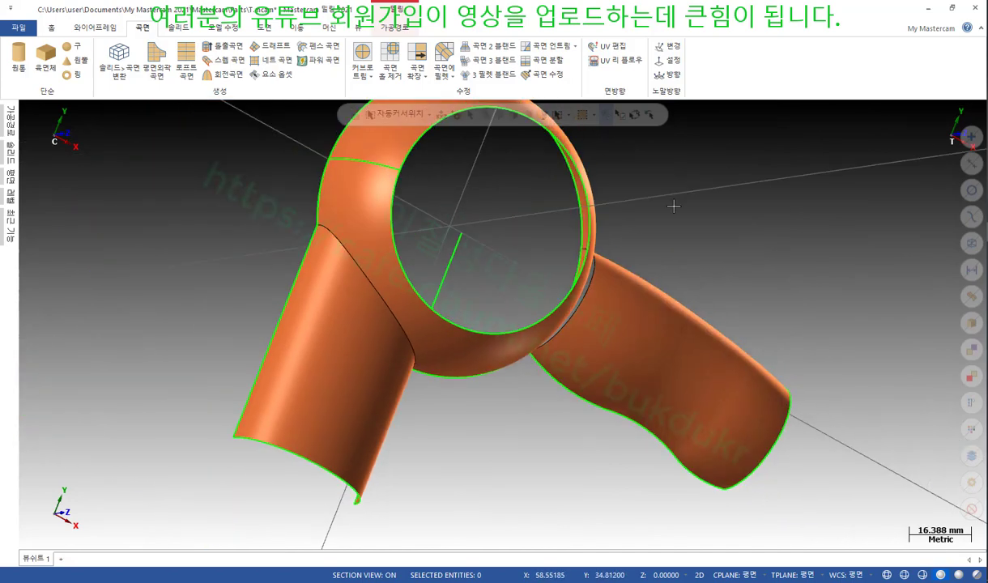
pyautogui.scroll(1, 639, 207)
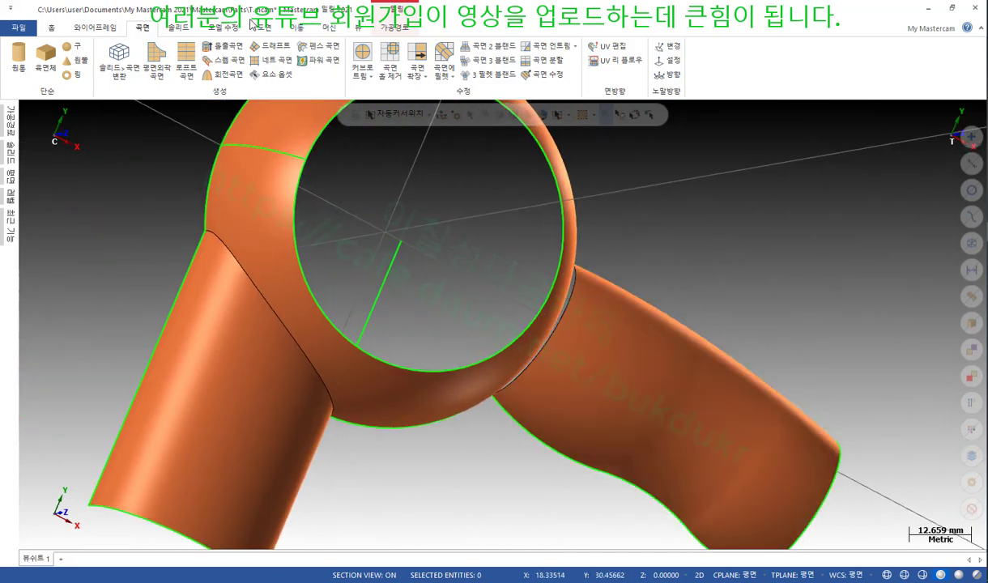
pyautogui.click(416, 57)
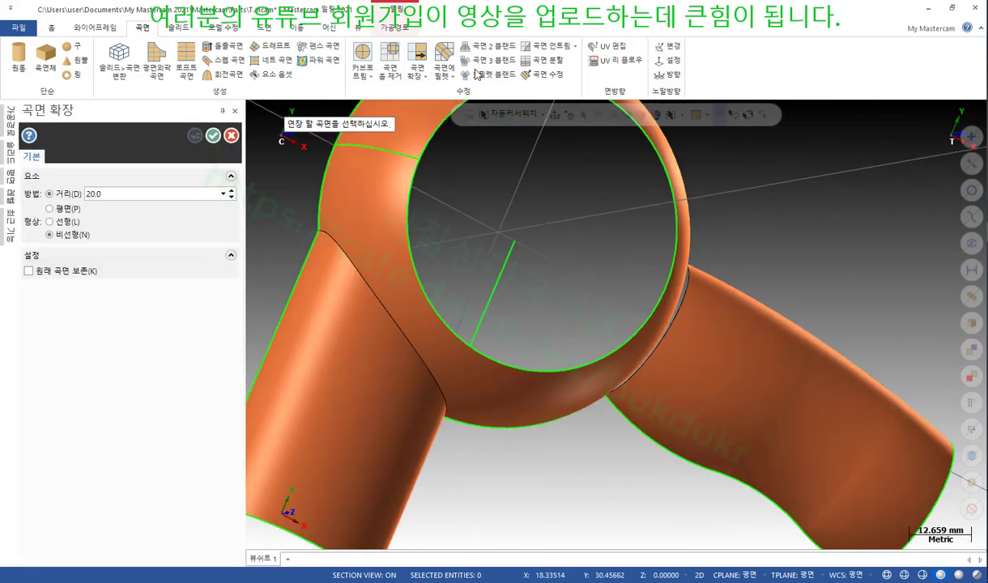
pyautogui.click(706, 333)
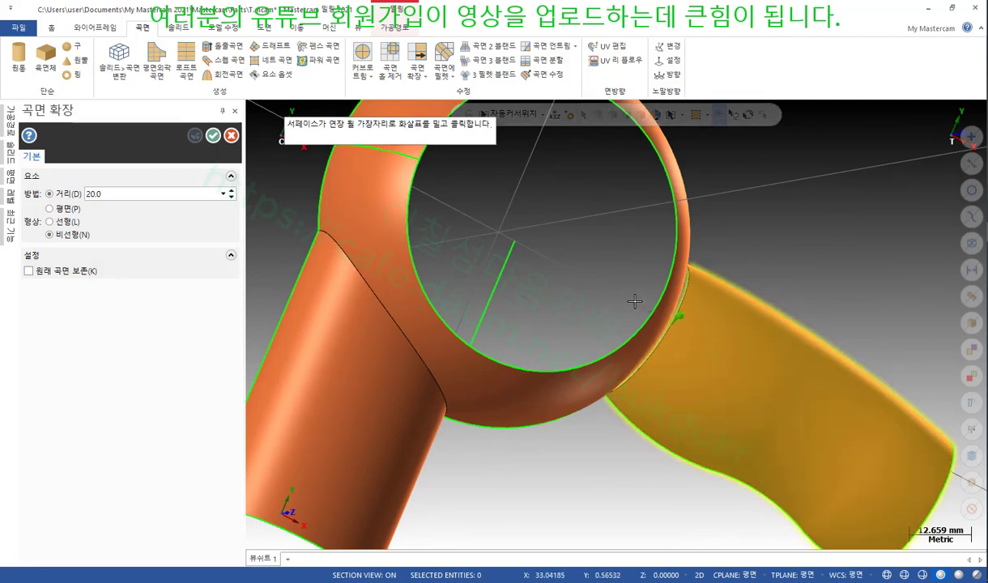
pyautogui.click(635, 300)
pyautogui.scroll(-1, 765, 225)
pyautogui.moveTo(803, 219); pyautogui.dragTo(750, 276, button='middle')
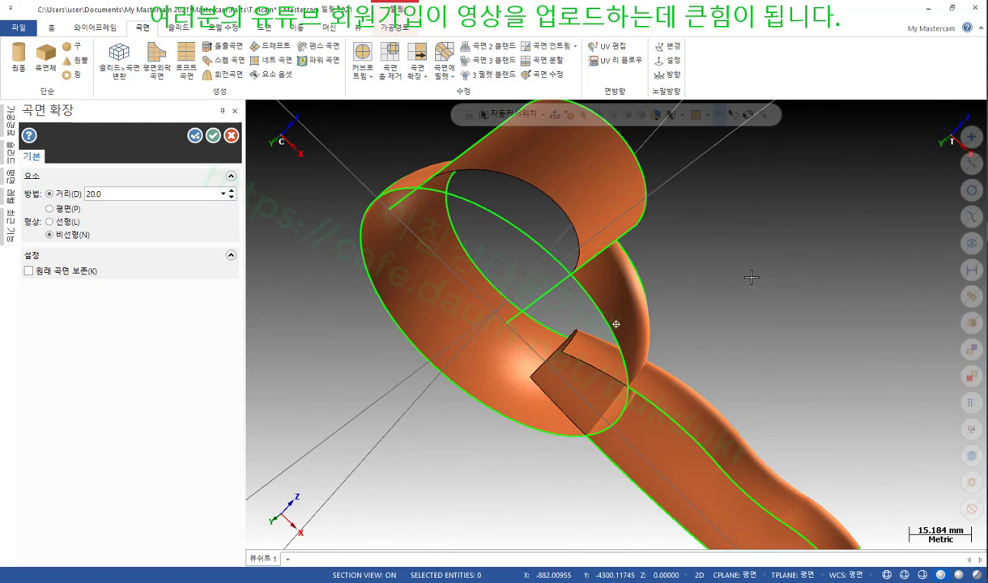
pyautogui.click(213, 135)
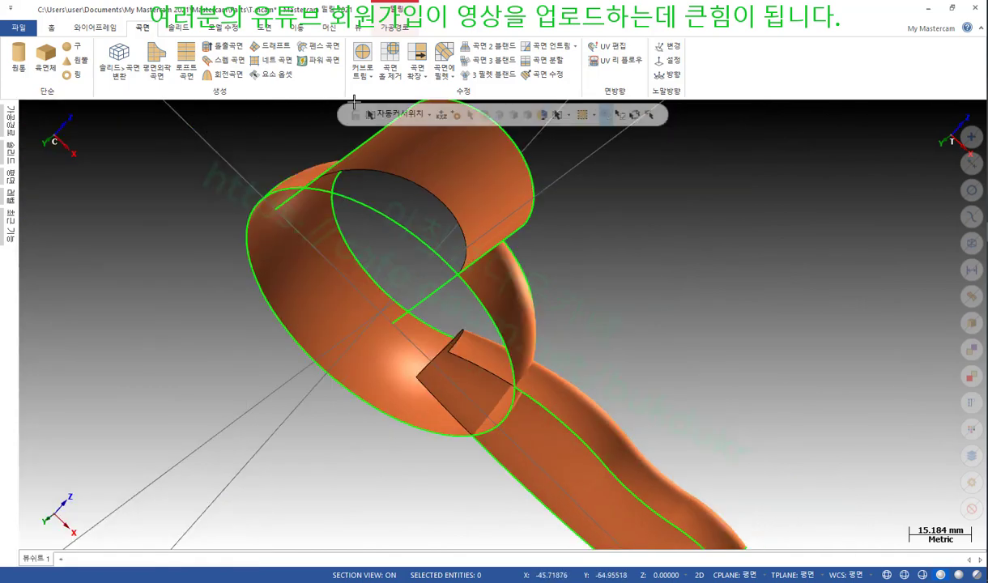
# Trim the curved pipe and the ring-shaped body to each other, keeping the pipe section outside the body and the body's outer wall.
pyautogui.click(369, 76)
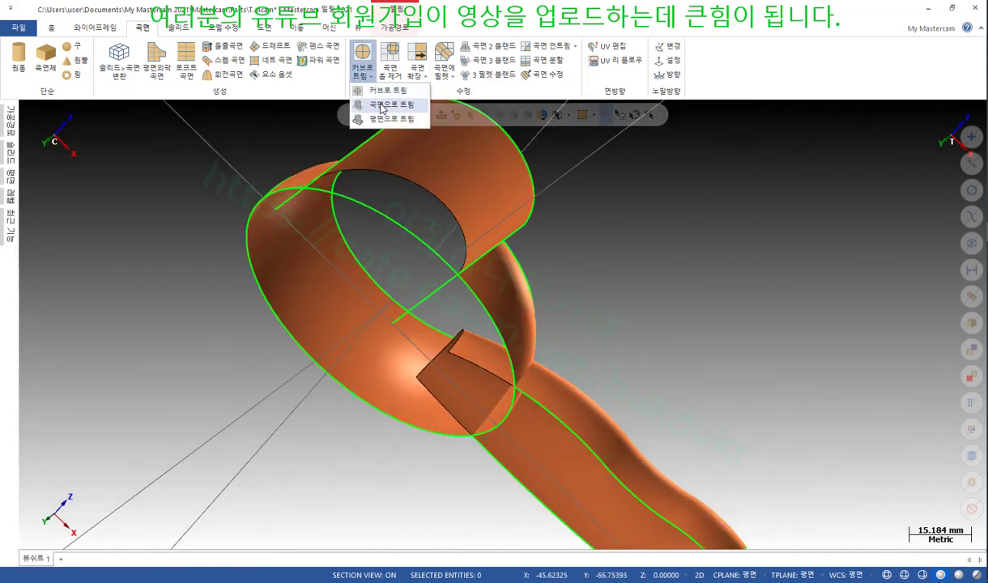
pyautogui.click(382, 105)
pyautogui.click(684, 401)
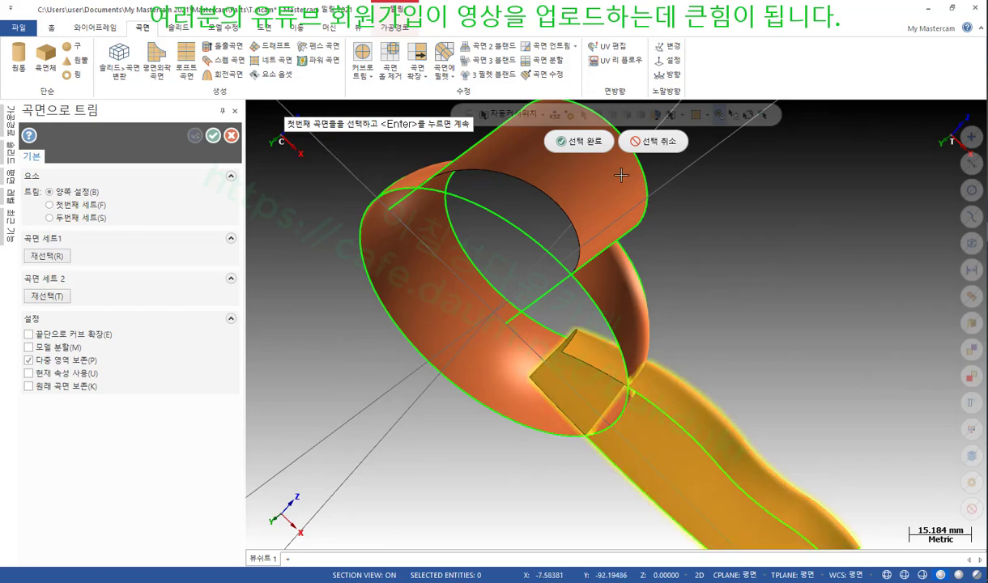
pyautogui.press('Return')
pyautogui.click(637, 289)
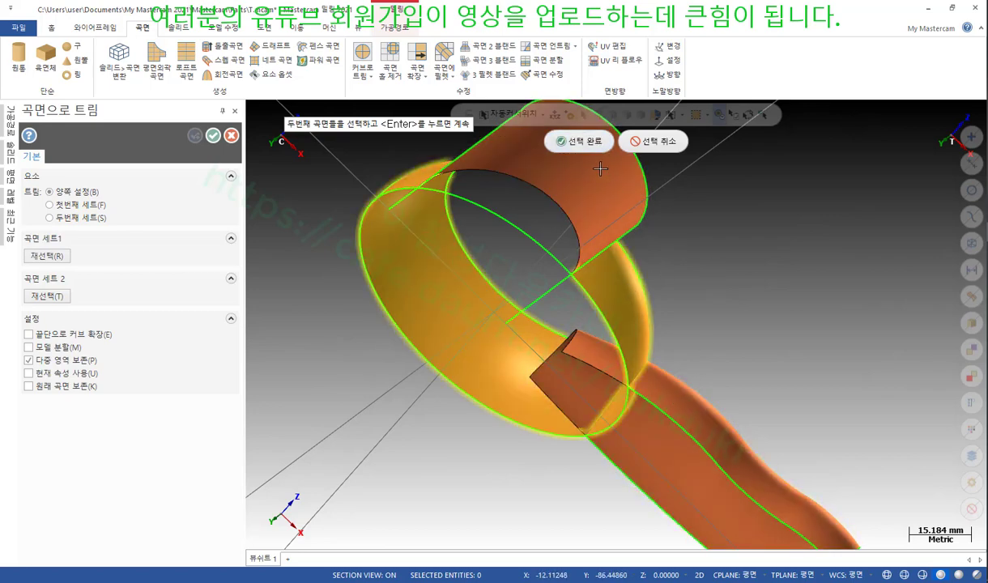
pyautogui.click(594, 143)
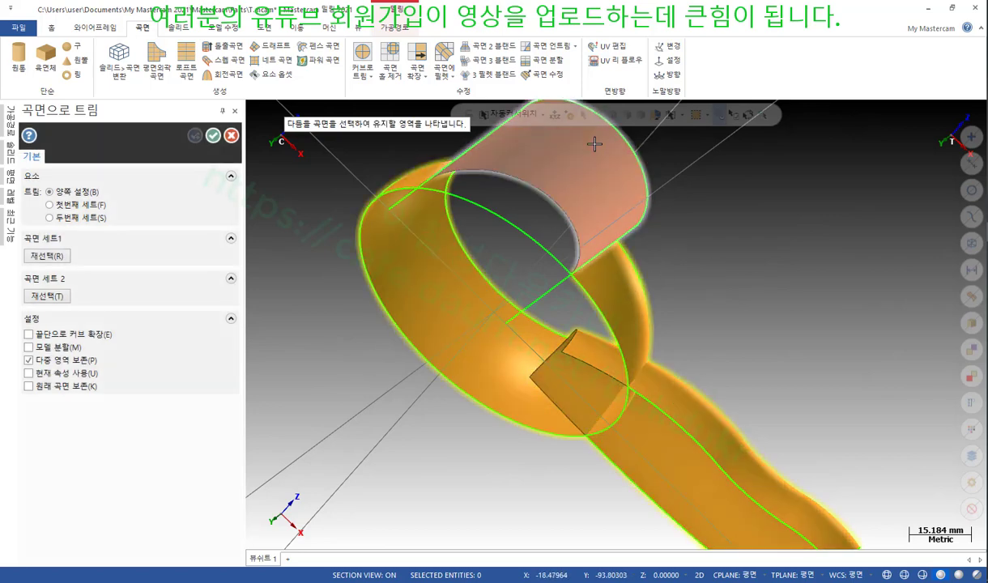
pyautogui.click(722, 441)
pyautogui.click(727, 436)
pyautogui.click(619, 297)
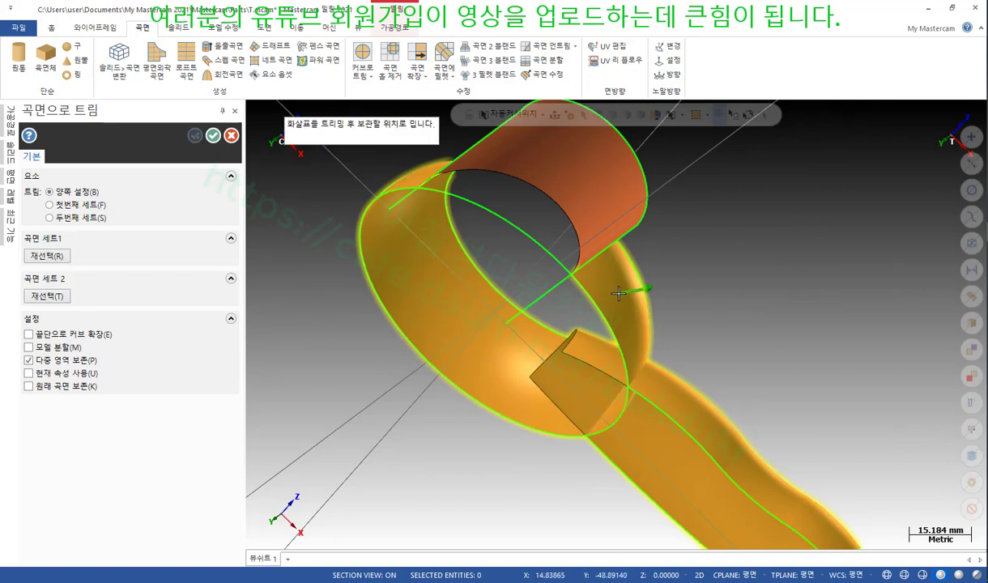
pyautogui.click(619, 287)
pyautogui.moveTo(713, 306); pyautogui.dragTo(690, 362, button='middle')
pyautogui.scroll(-5, 586, 448)
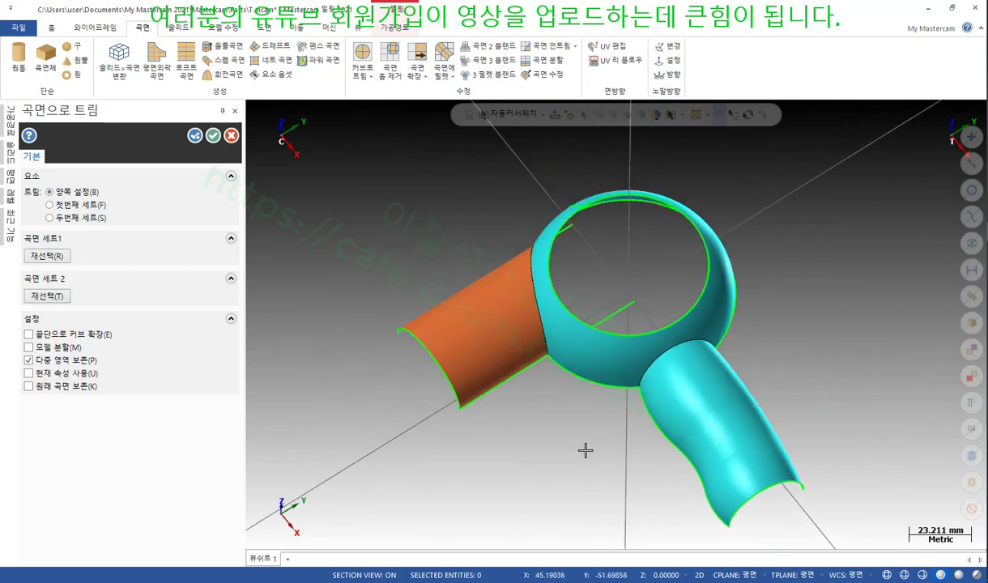
pyautogui.moveTo(712, 306); pyautogui.dragTo(783, 300, button='middle')
pyautogui.scroll(3, 783, 301)
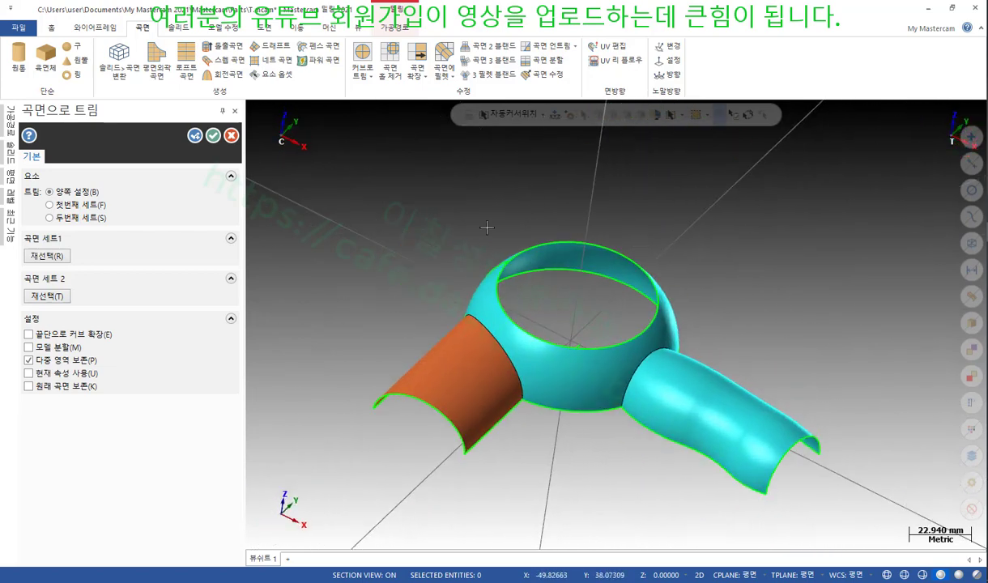
pyautogui.click(212, 135)
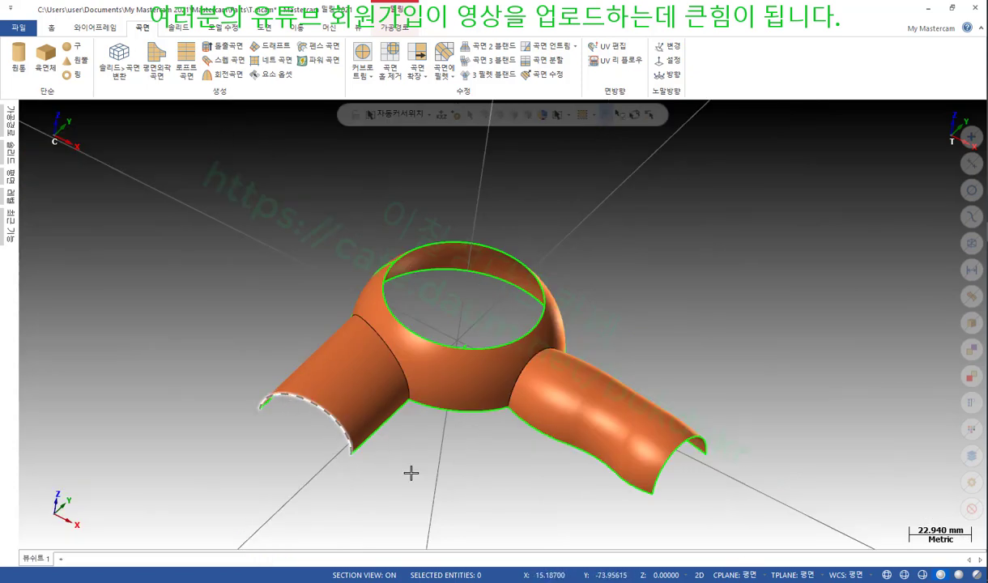
# Unhide the hidden straight line across the open end of the straight pipe.
pyautogui.rightClick(699, 225)
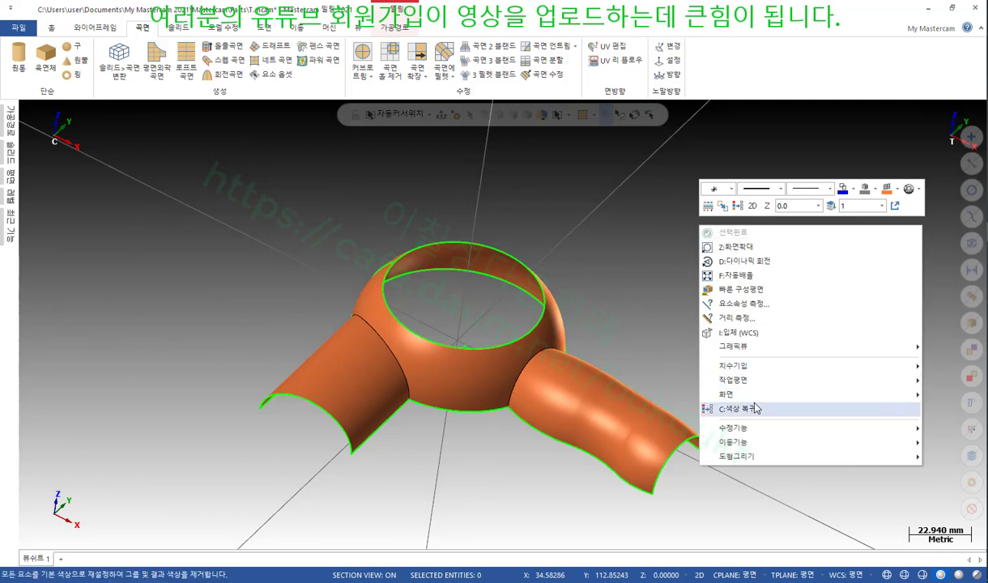
pyautogui.moveTo(721, 395)
pyautogui.click(657, 451)
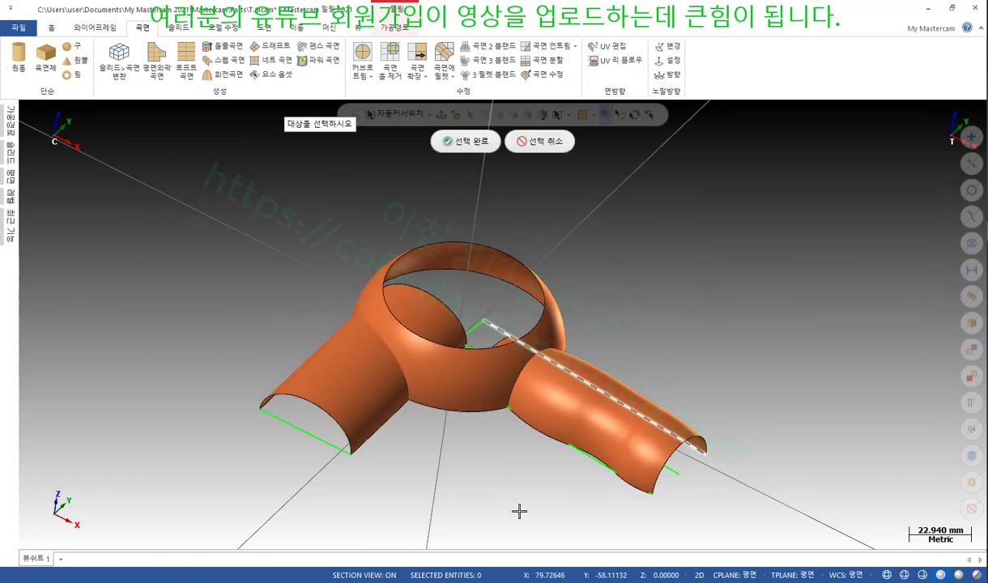
pyautogui.moveTo(677, 496); pyautogui.dragTo(677, 444, button='middle')
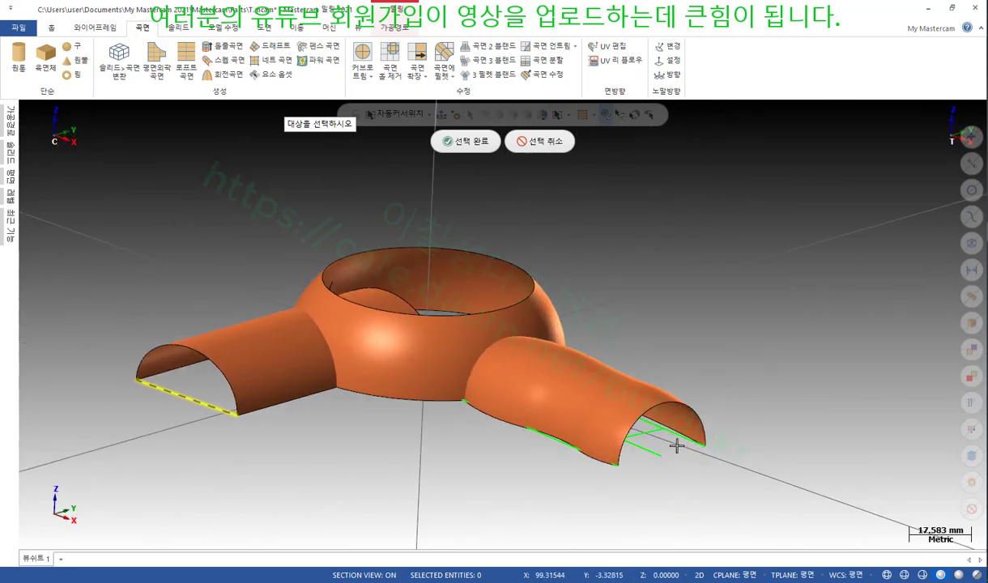
pyautogui.click(478, 141)
pyautogui.moveTo(483, 147); pyautogui.dragTo(773, 217, button='middle')
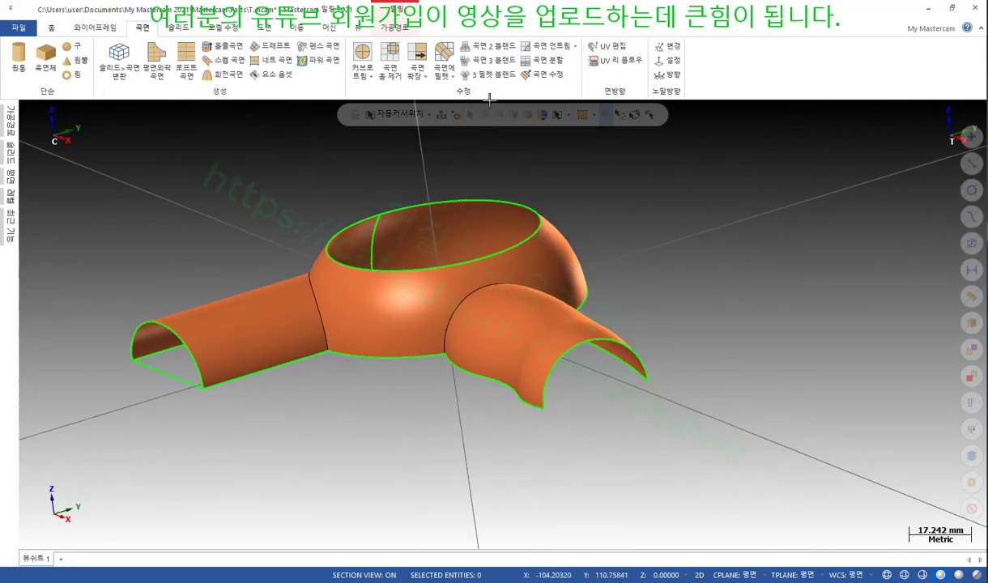
pyautogui.click(101, 27)
pyautogui.click(79, 61)
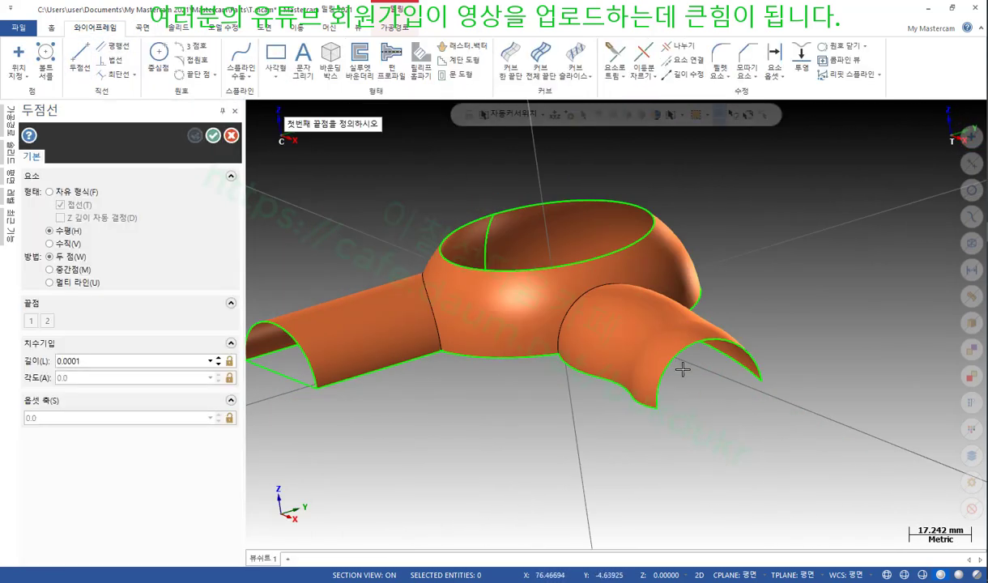
pyautogui.click(760, 379)
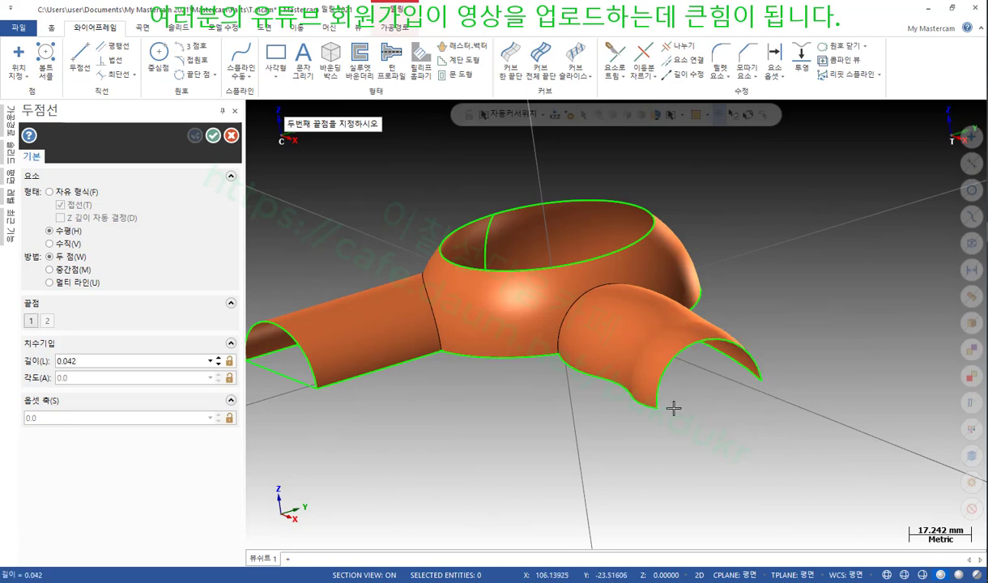
pyautogui.press('Escape')
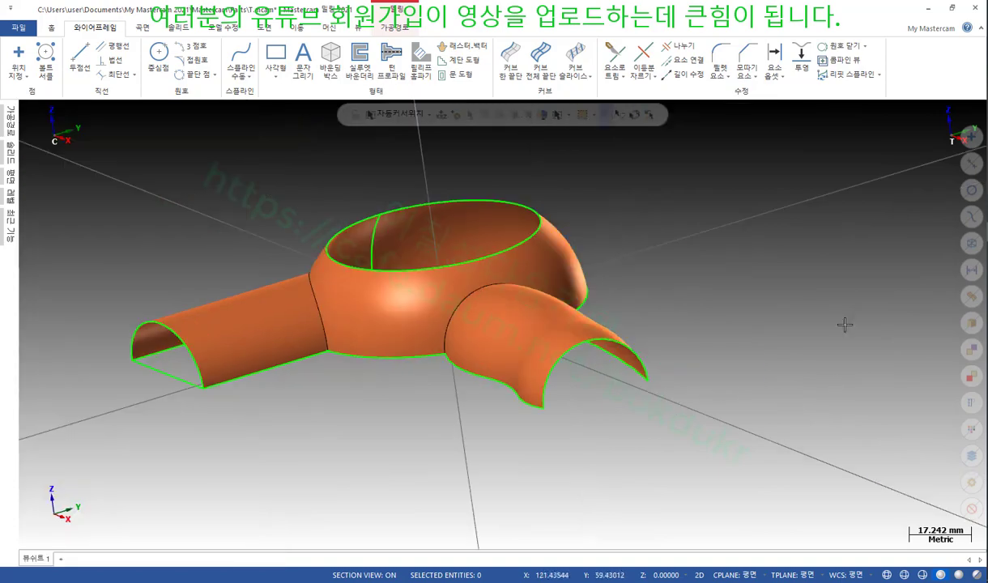
# Close the body's upper circular opening with a flat boundary surface (평면외곽 곡면) chained on its rim circle.
pyautogui.moveTo(844, 324)
pyautogui.mouseDown(button='middle')
pyautogui.moveTo(734, 244)
pyautogui.moveTo(808, 254)
pyautogui.moveTo(915, 392)
pyautogui.mouseUp(button='middle')
pyautogui.scroll(4, 666, 180)
pyautogui.moveTo(666, 180); pyautogui.dragTo(652, 171, button='middle')
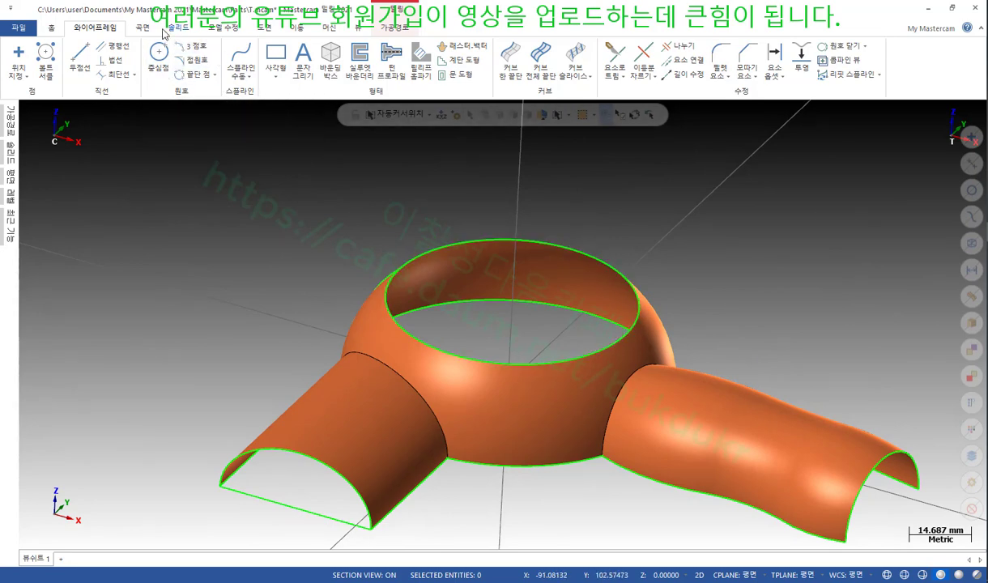
pyautogui.scroll(-1, 206, 69)
pyautogui.click(158, 61)
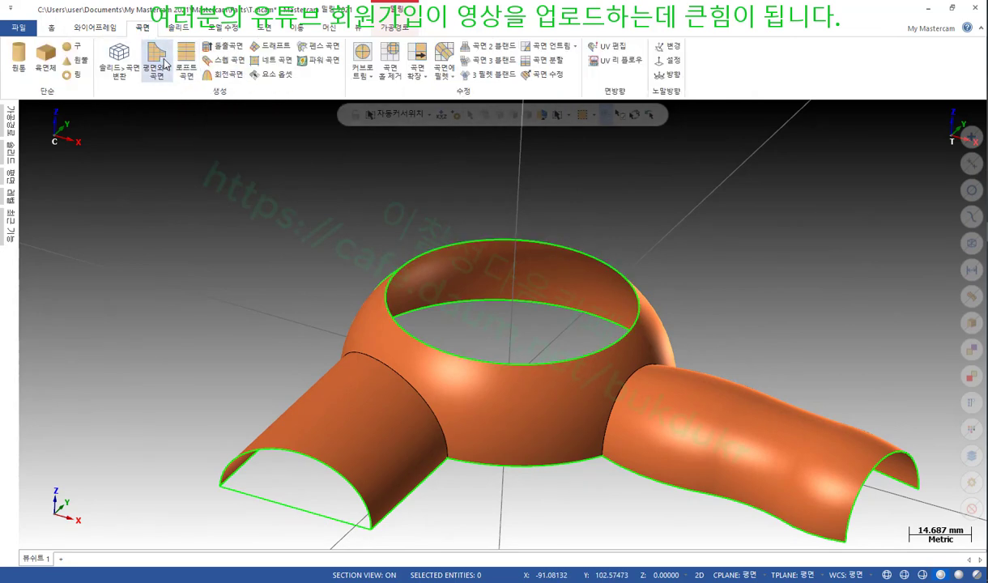
pyautogui.click(617, 233)
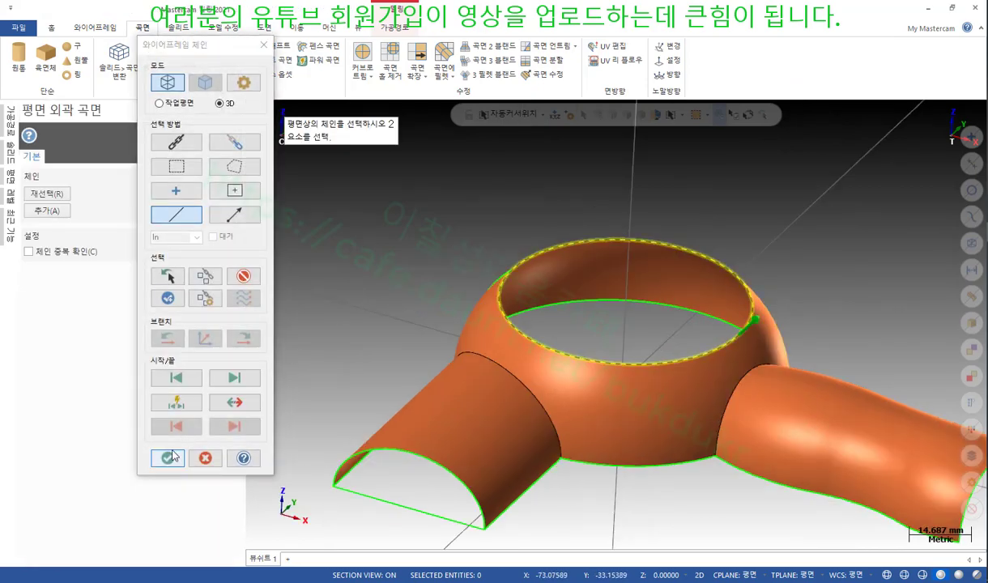
pyautogui.press('Return')
pyautogui.scroll(-2, 421, 218)
pyautogui.click(212, 136)
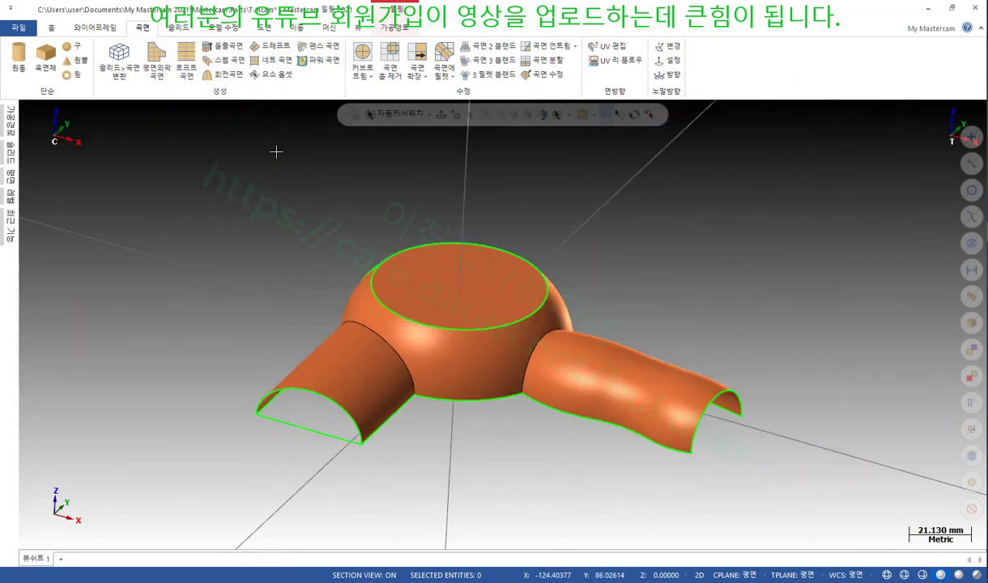
# Select all surfaces and the open-end arcs of both pipes, and set the construction and tool planes to Front (정면).
pyautogui.scroll(-2, 625, 229)
pyautogui.moveTo(625, 229)
pyautogui.mouseDown(button='middle')
pyautogui.moveTo(643, 135)
pyautogui.moveTo(624, 192)
pyautogui.moveTo(578, 220)
pyautogui.moveTo(616, 229)
pyautogui.mouseUp(button='middle')
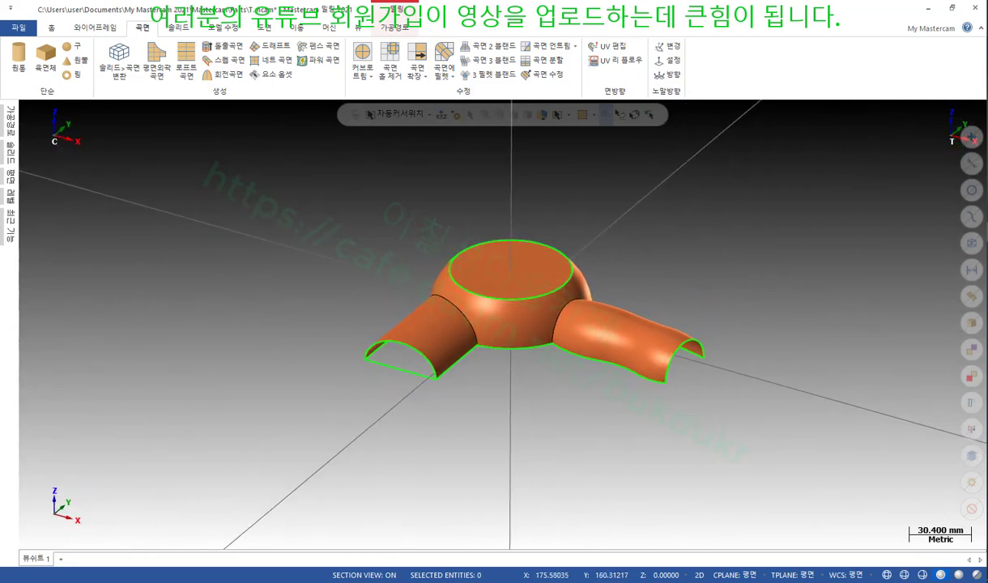
pyautogui.click(971, 295)
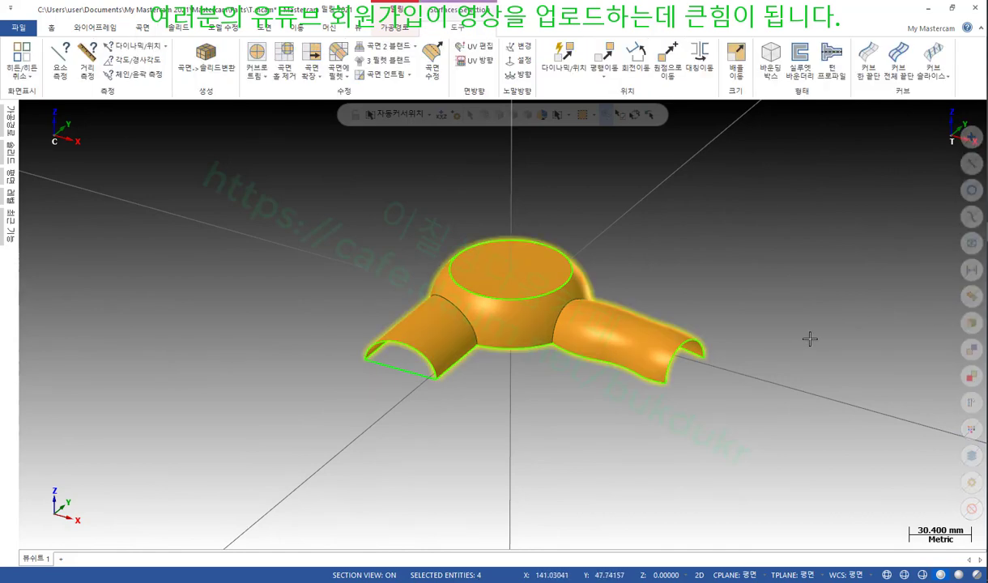
pyautogui.click(699, 343)
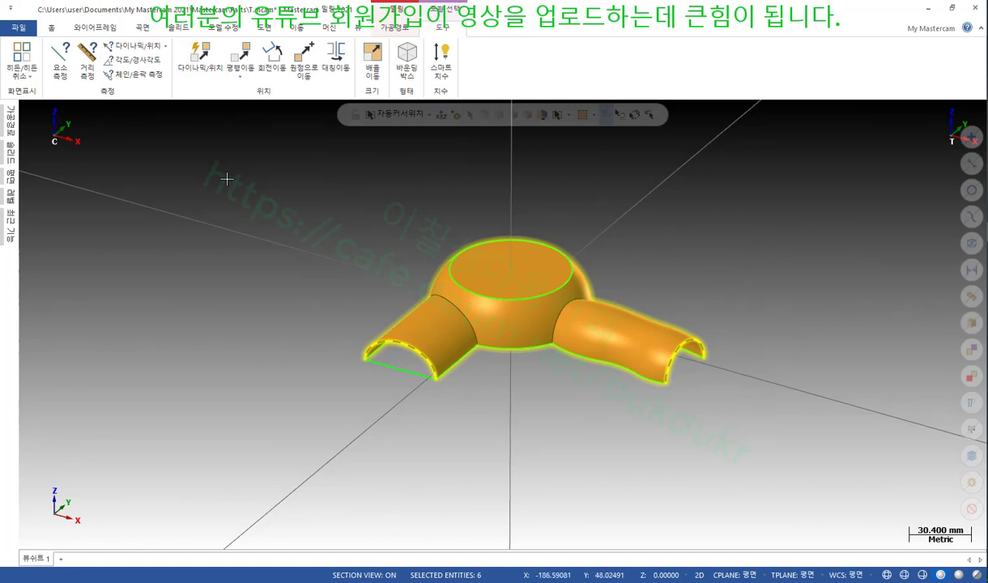
pyautogui.click(12, 178)
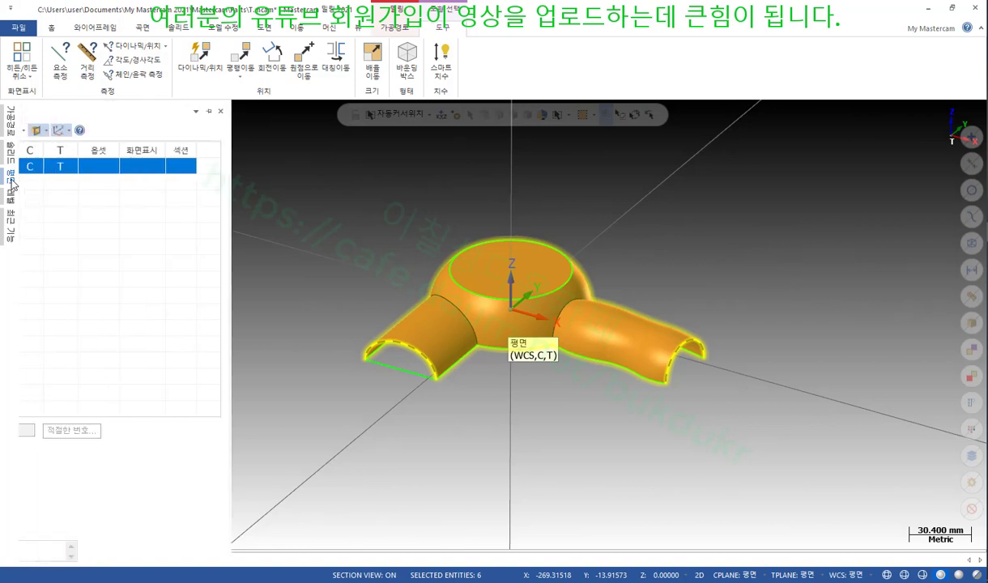
pyautogui.click(79, 186)
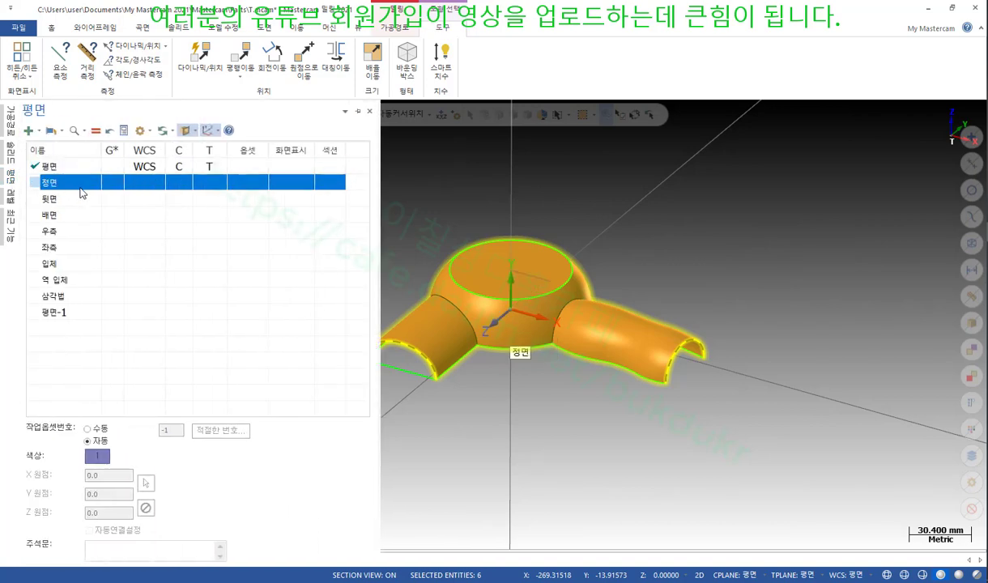
pyautogui.click(186, 187)
pyautogui.click(416, 158)
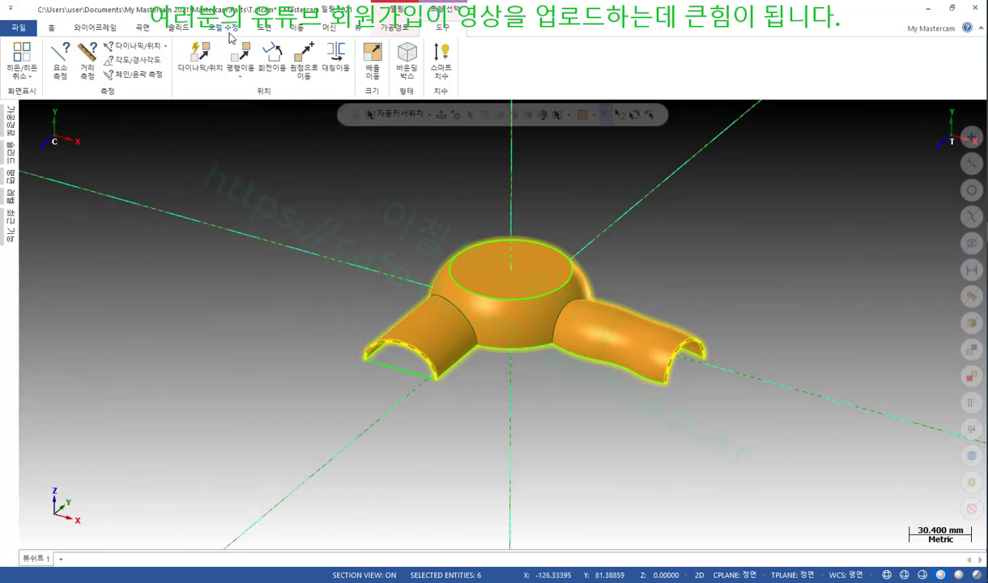
# Try to mirror a copy of the selected surfaces and pipe-end arcs about the X axis with a Y offset of 0.0.
pyautogui.click(294, 29)
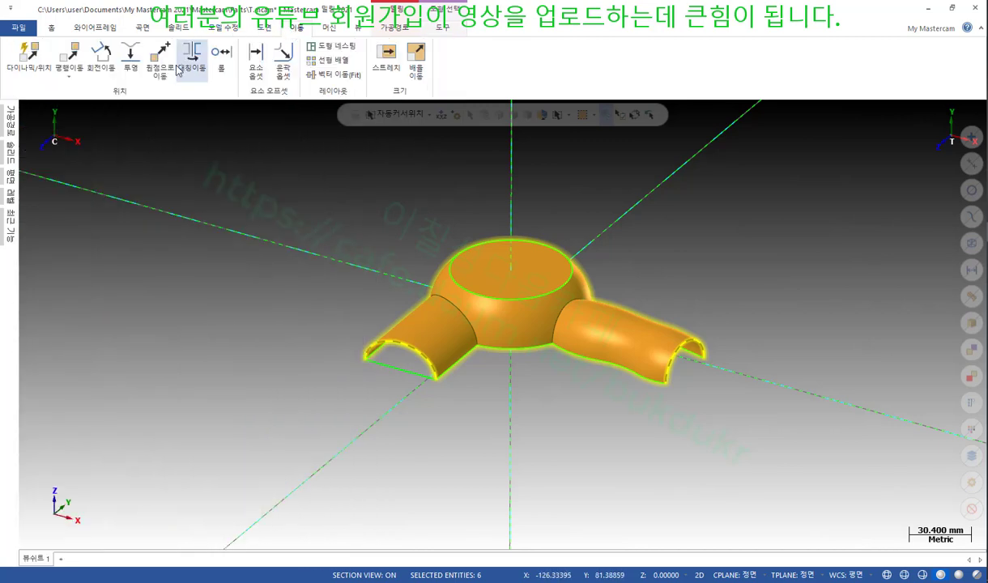
pyautogui.click(192, 55)
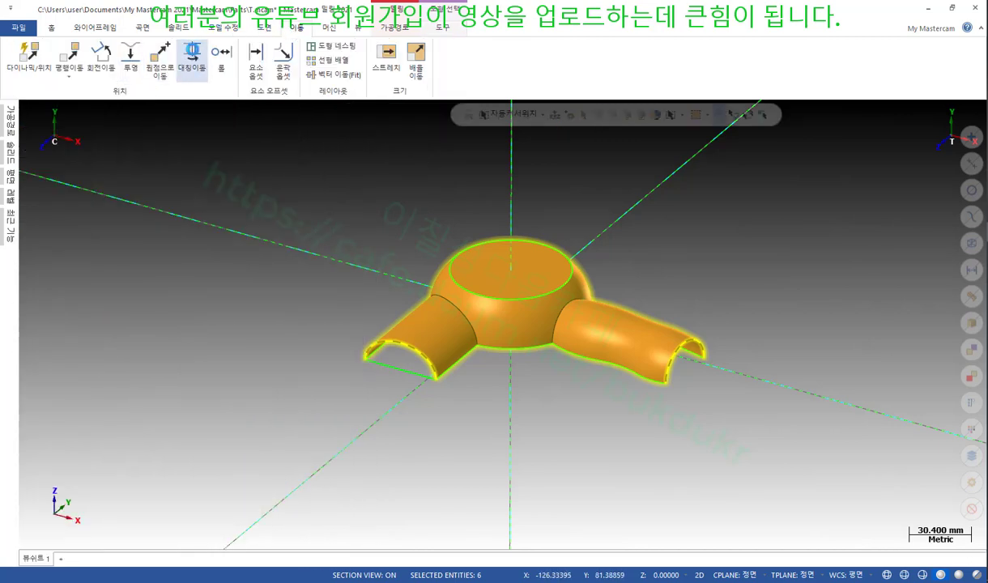
pyautogui.scroll(3, 650, 266)
pyautogui.moveTo(697, 242)
pyautogui.mouseDown(button='middle')
pyautogui.moveTo(732, 232)
pyautogui.moveTo(732, 216)
pyautogui.moveTo(712, 299)
pyautogui.mouseUp(button='middle')
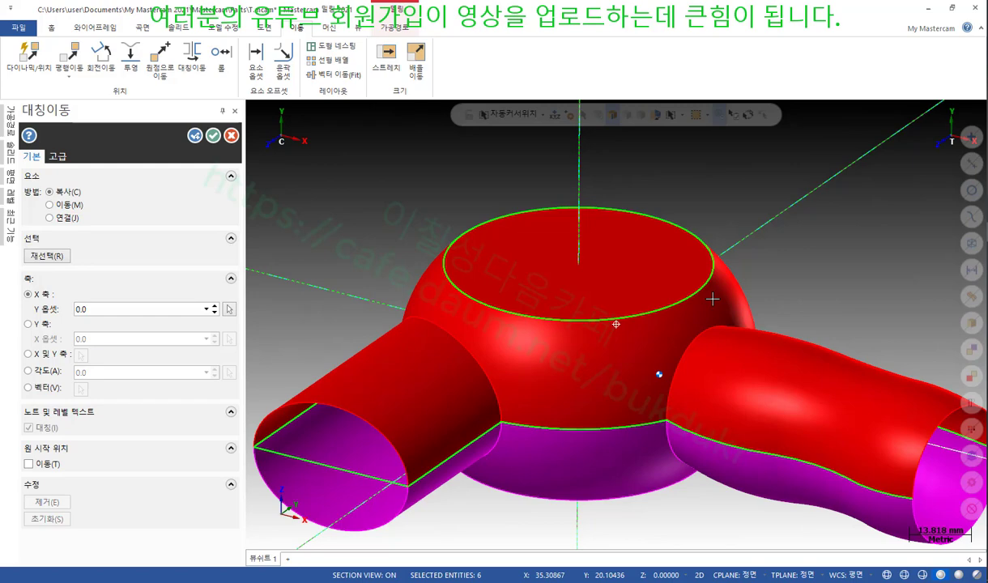
pyautogui.scroll(-2, 770, 216)
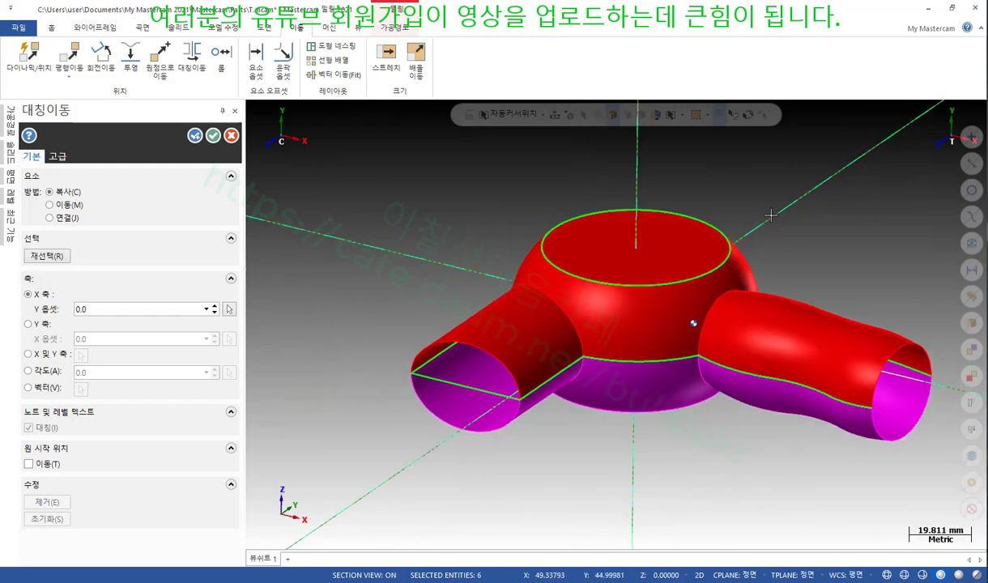
pyautogui.click(231, 135)
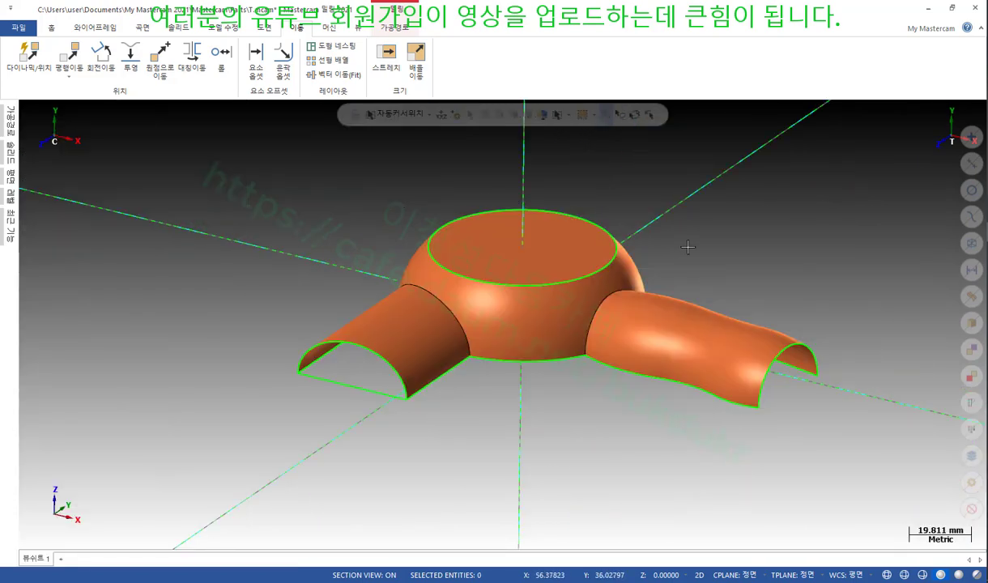
pyautogui.moveTo(687, 247)
pyautogui.mouseDown(button='middle')
pyautogui.moveTo(699, 213)
pyautogui.moveTo(646, 201)
pyautogui.moveTo(701, 223)
pyautogui.mouseUp(button='middle')
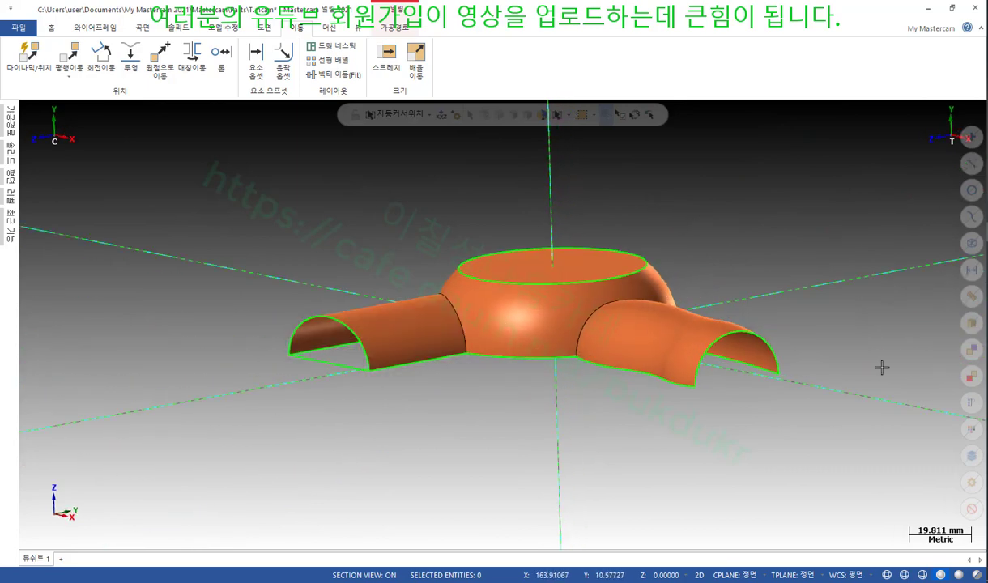
pyautogui.scroll(1, 792, 336)
pyautogui.moveTo(793, 337)
pyautogui.mouseDown(button='middle')
pyautogui.moveTo(800, 310)
pyautogui.moveTo(802, 322)
pyautogui.mouseUp(button='middle')
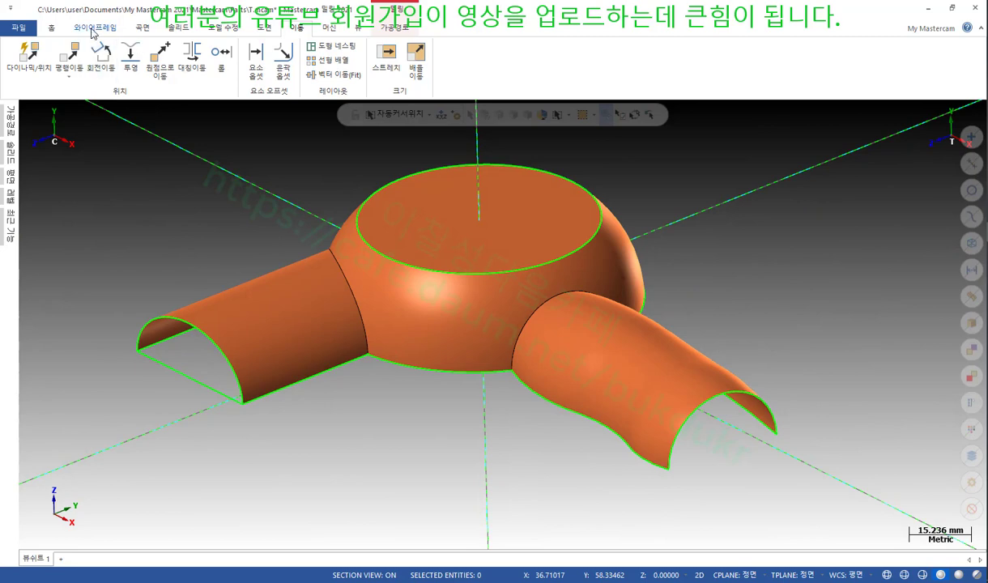
pyautogui.scroll(-2, 688, 258)
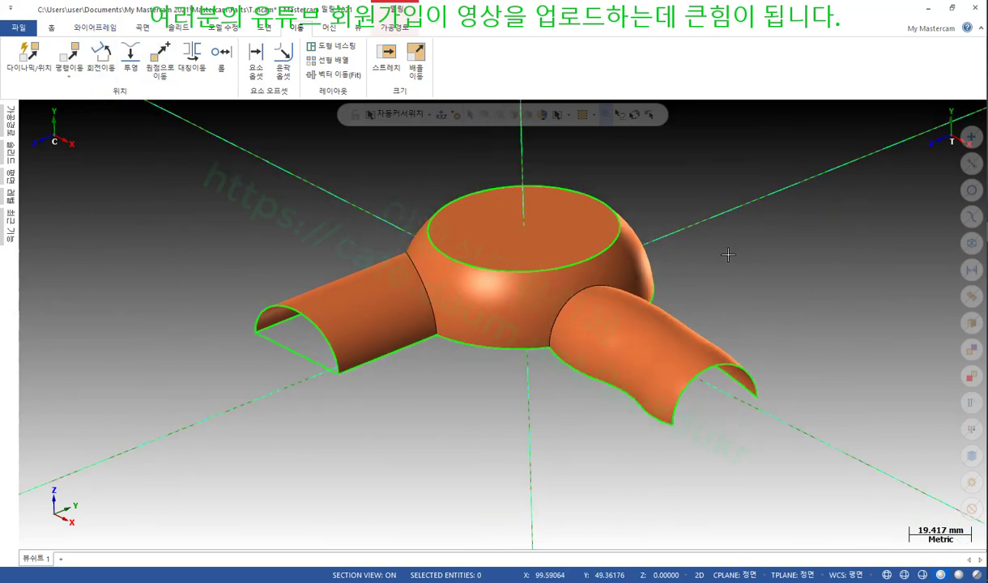
pyautogui.hotkey('alt', 'e')
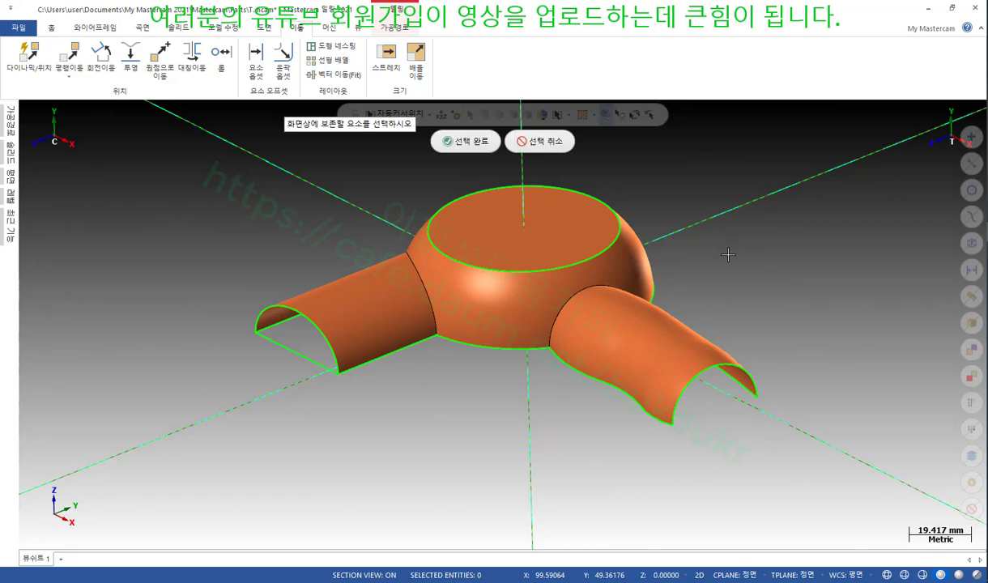
pyautogui.press('Escape')
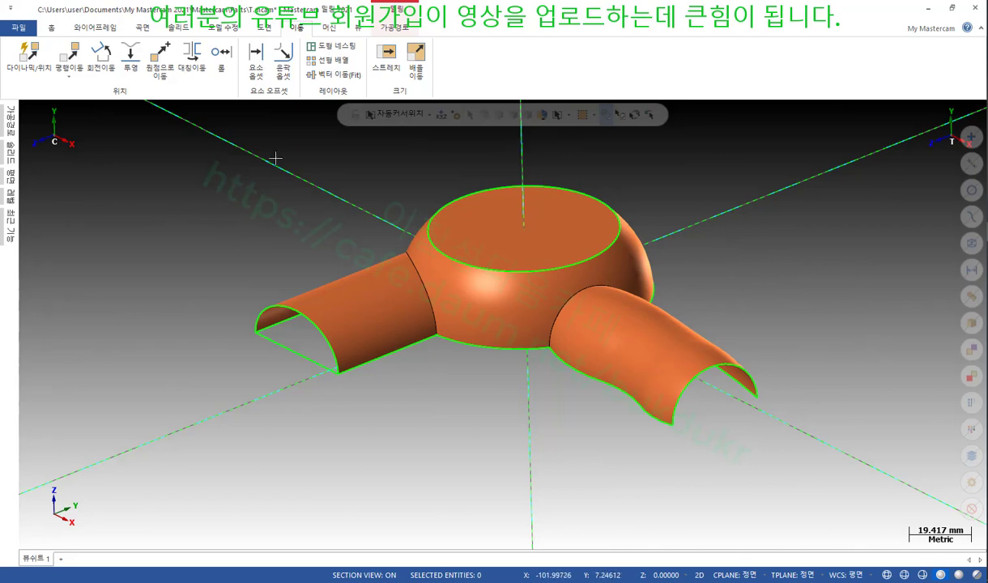
# Try to draw a free-form (자유 형식) two-point line across the curved pipe's open end.
pyautogui.click(95, 27)
pyautogui.click(80, 59)
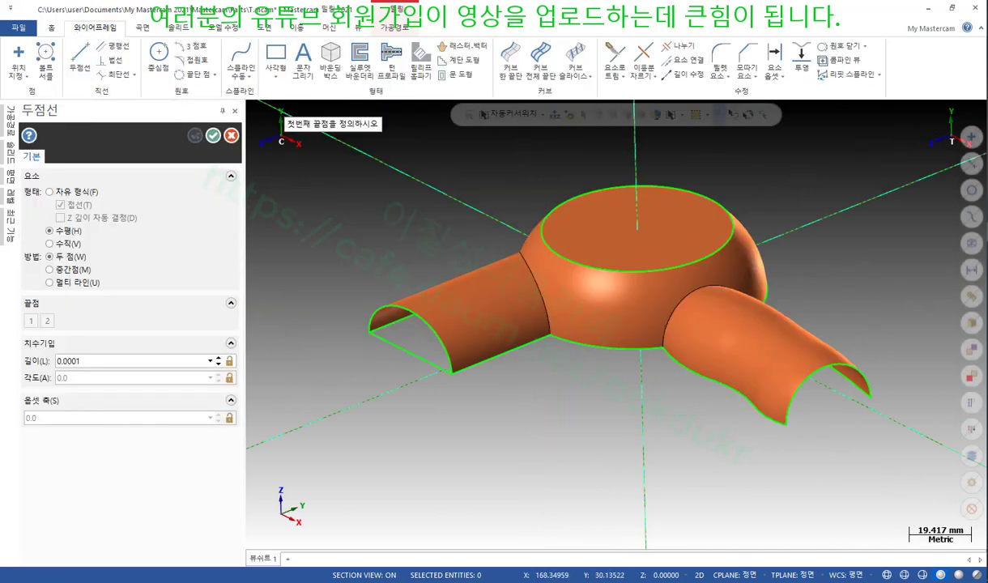
pyautogui.scroll(1, 955, 416)
pyautogui.click(866, 398)
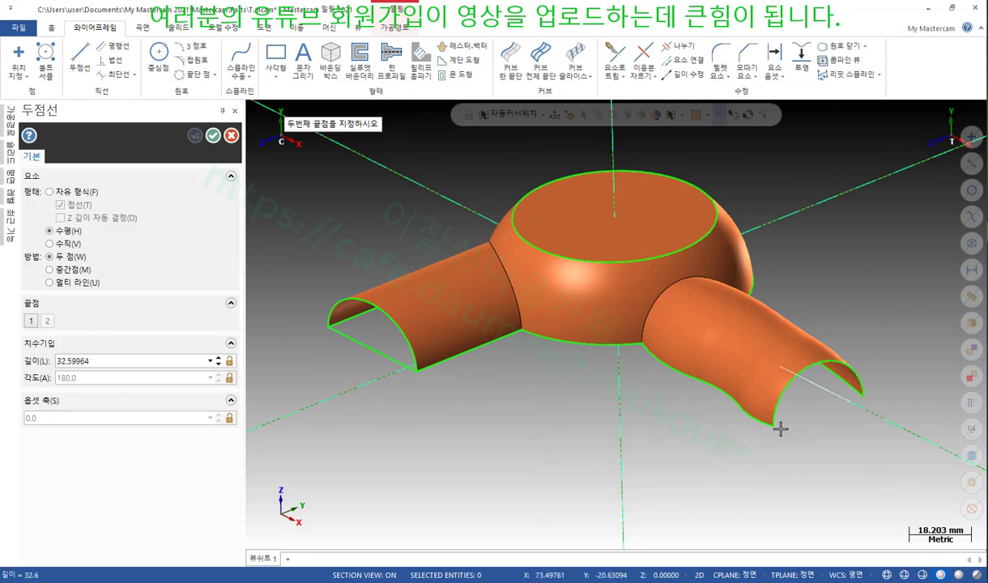
pyautogui.click(50, 192)
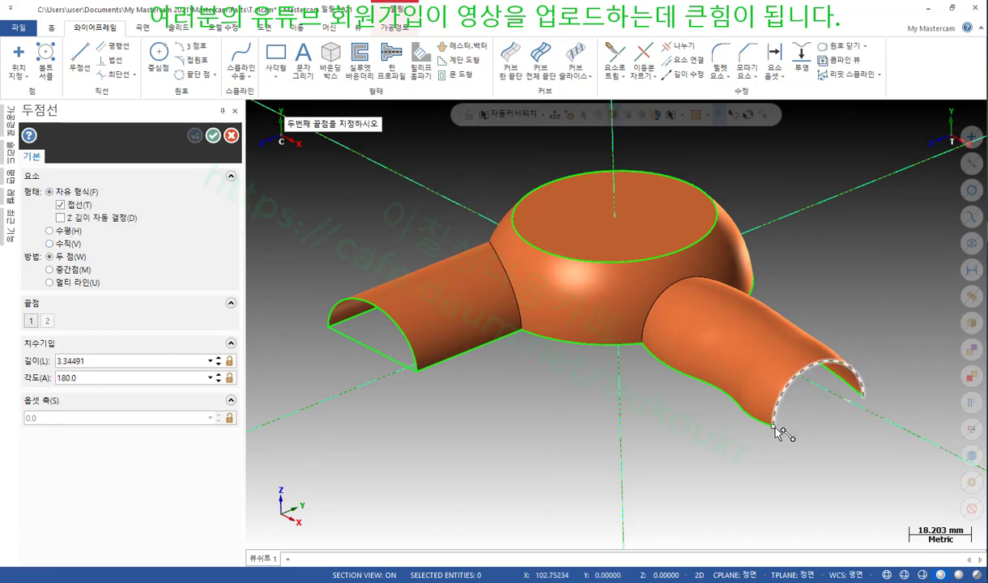
pyautogui.scroll(4, 779, 433)
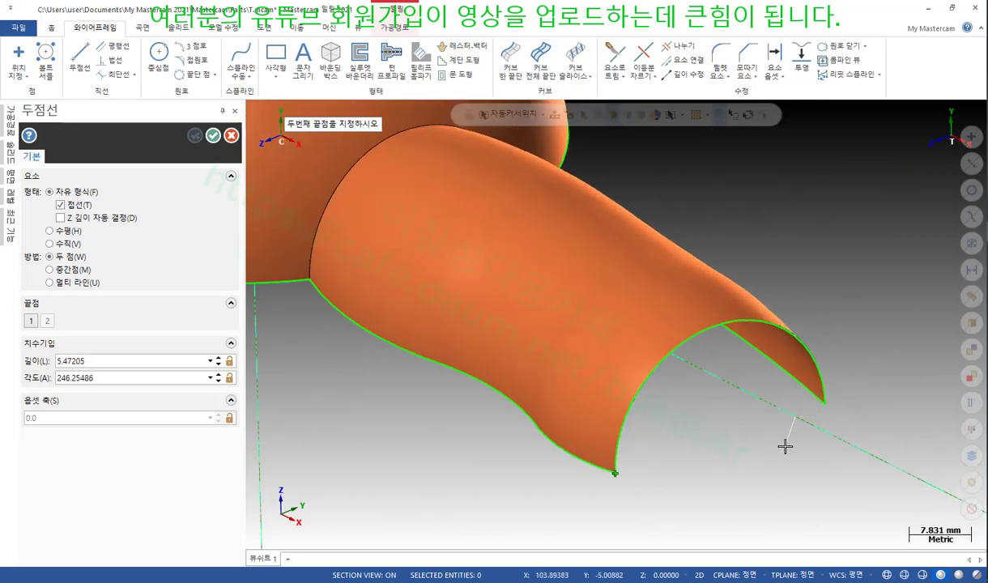
pyautogui.click(230, 136)
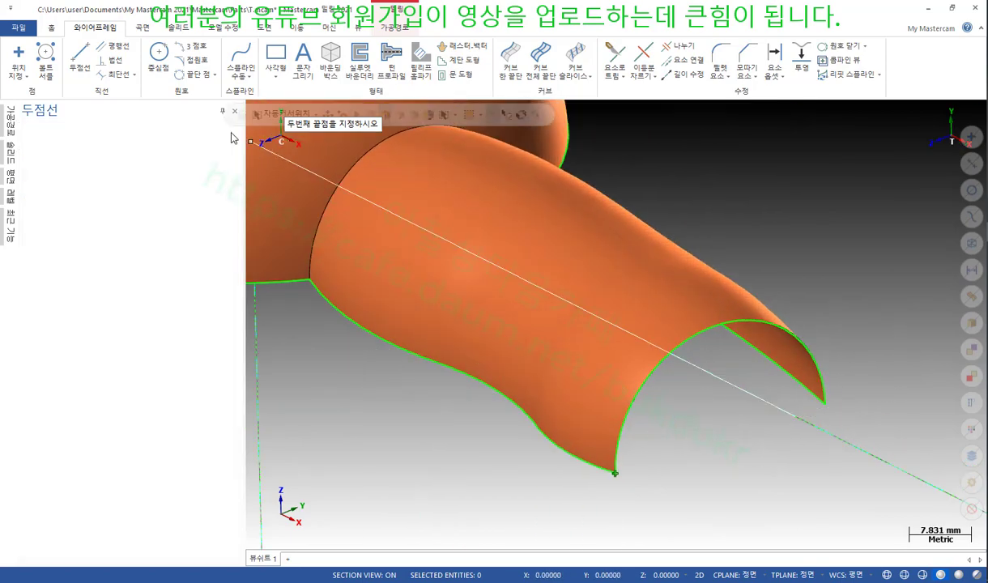
# Set the construction and tool planes to Top (평면) and draw a 32 mm line joining the curved pipe's open-end arc endpoints.
pyautogui.click(13, 178)
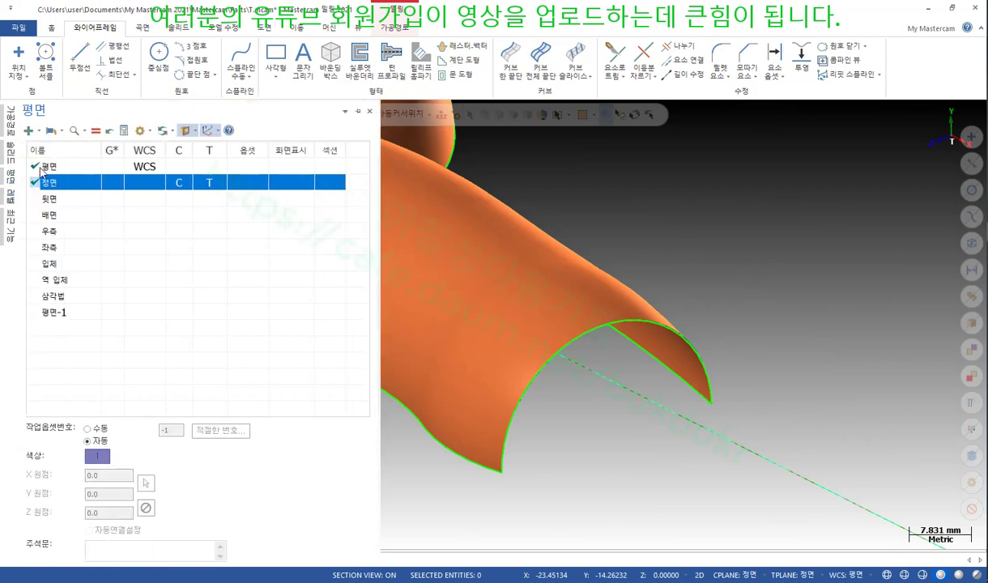
pyautogui.click(205, 171)
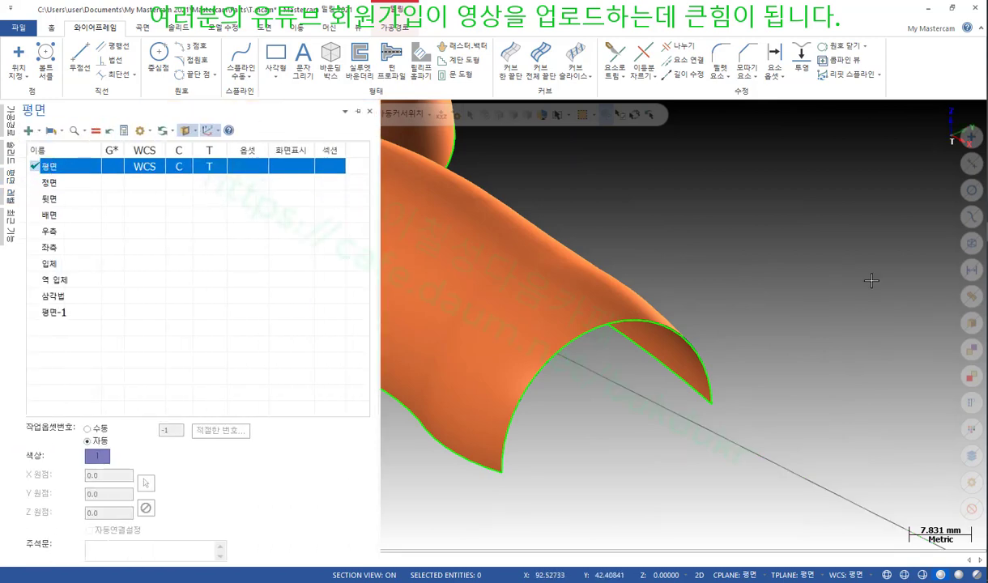
pyautogui.scroll(-2, 871, 280)
pyautogui.click(80, 58)
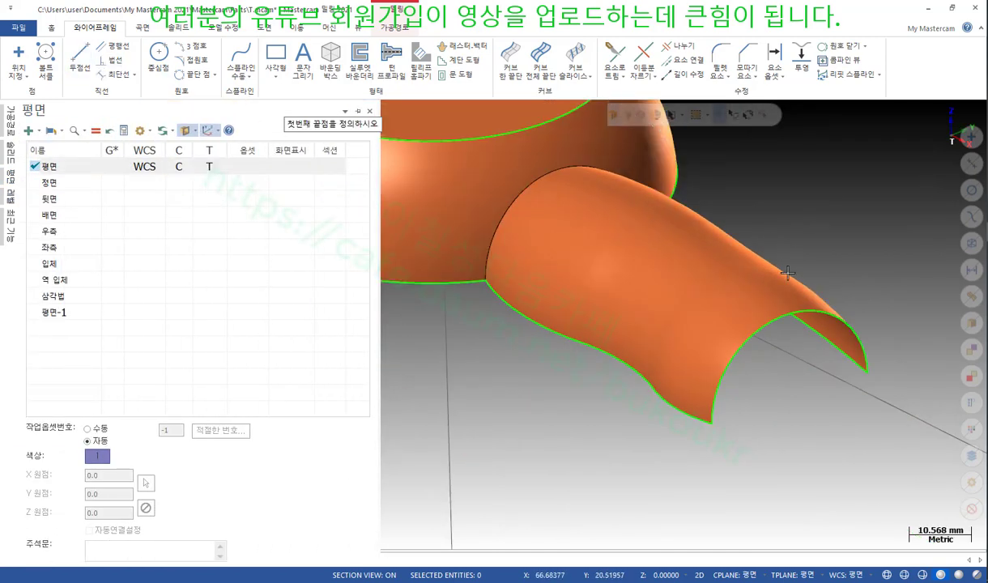
pyautogui.click(868, 375)
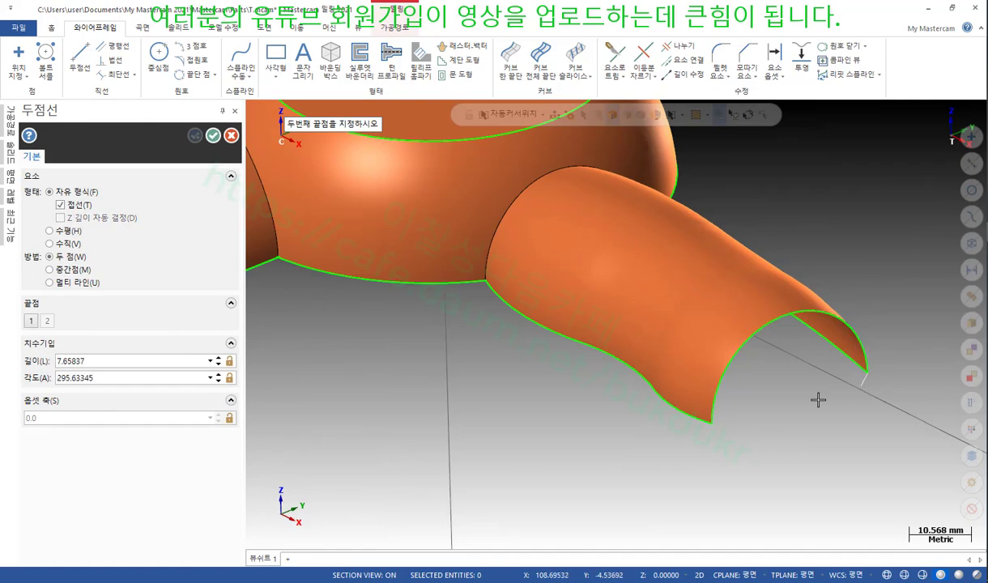
pyautogui.click(711, 421)
pyautogui.scroll(-5, 882, 366)
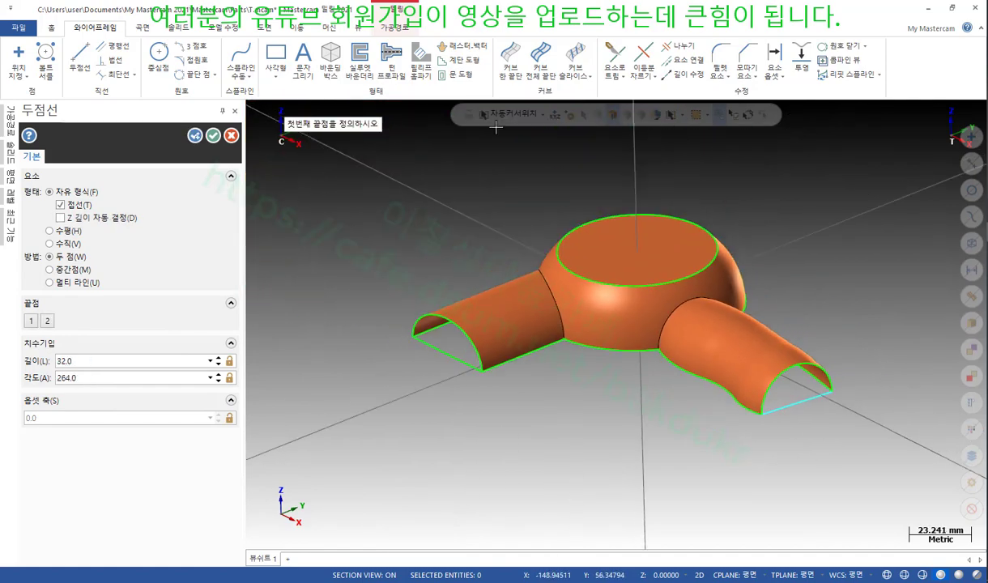
pyautogui.click(213, 136)
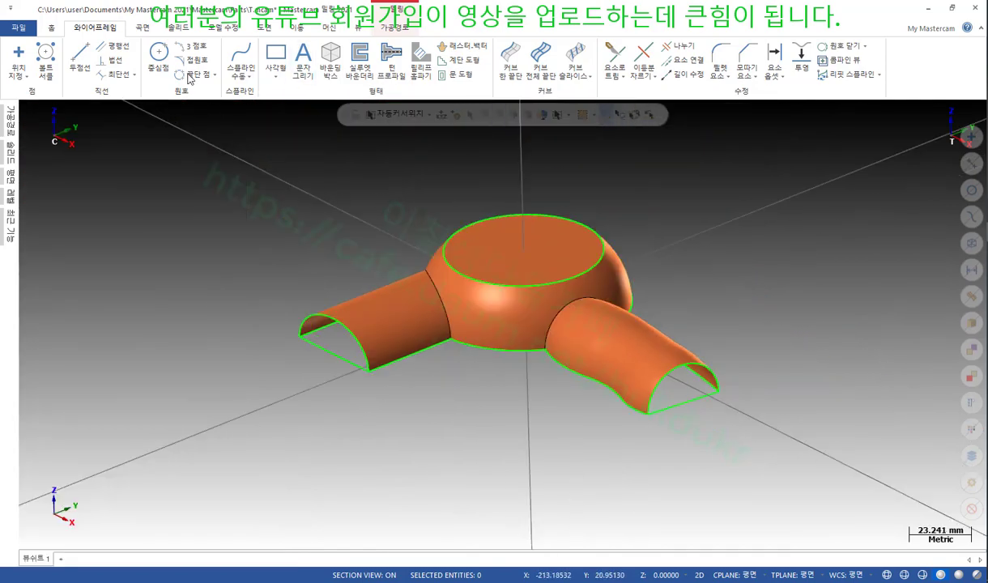
# Try to close the straight pipe's open end with a flat boundary surface chained on its arc and straight line, declining automatic closing.
pyautogui.click(142, 28)
pyautogui.click(154, 56)
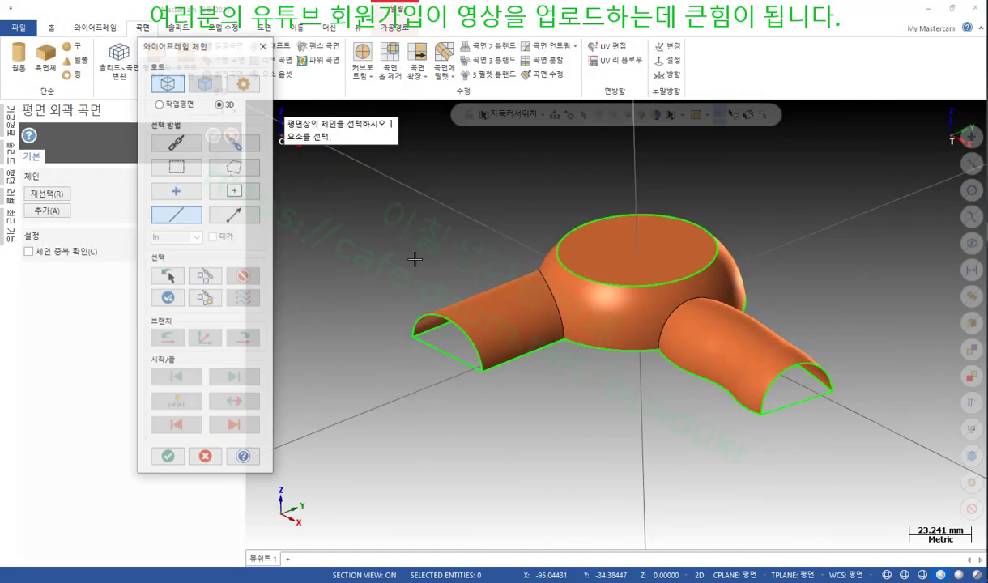
pyautogui.click(468, 344)
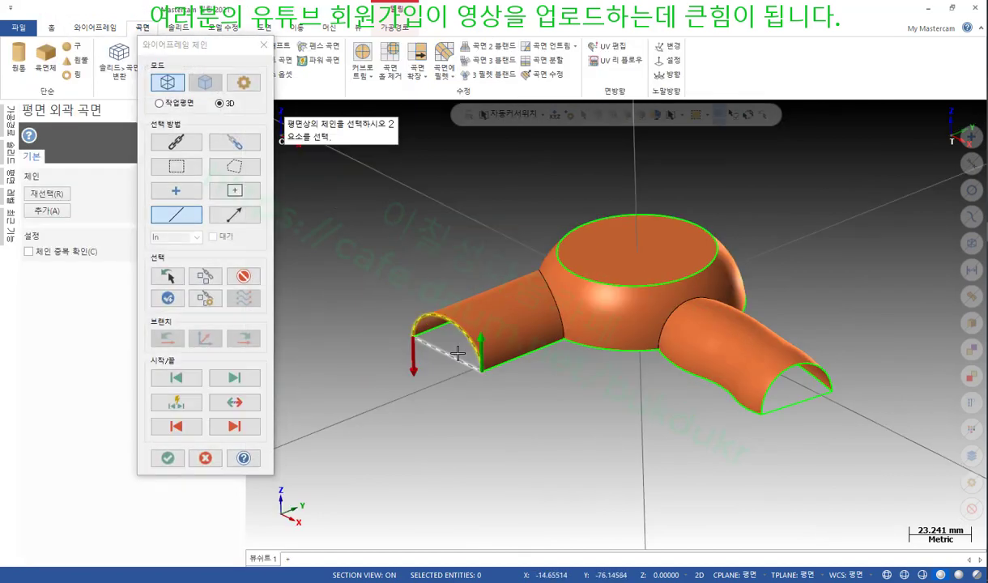
pyautogui.click(168, 456)
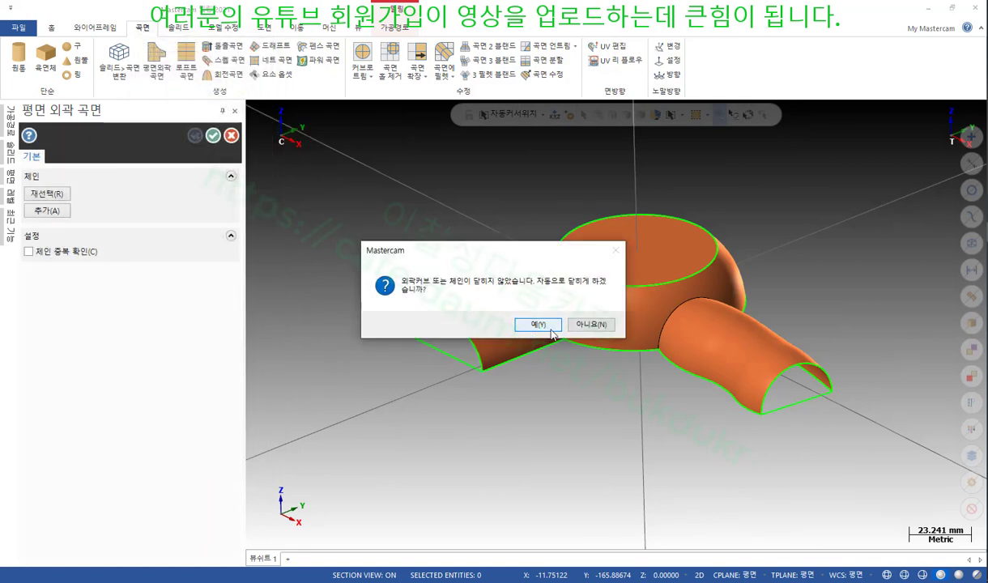
pyautogui.click(592, 327)
pyautogui.scroll(4, 425, 309)
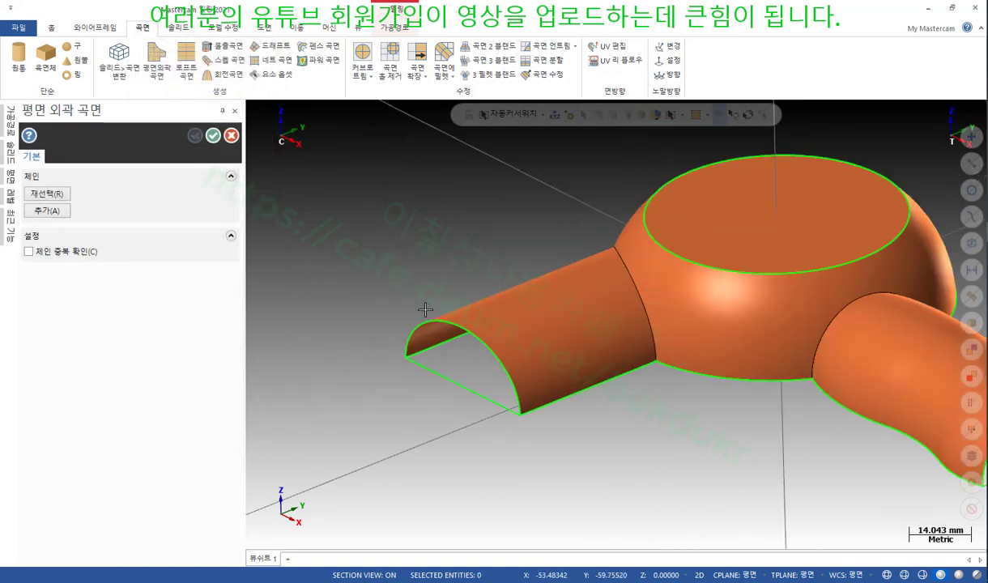
pyautogui.scroll(3, 426, 316)
pyautogui.press('Escape')
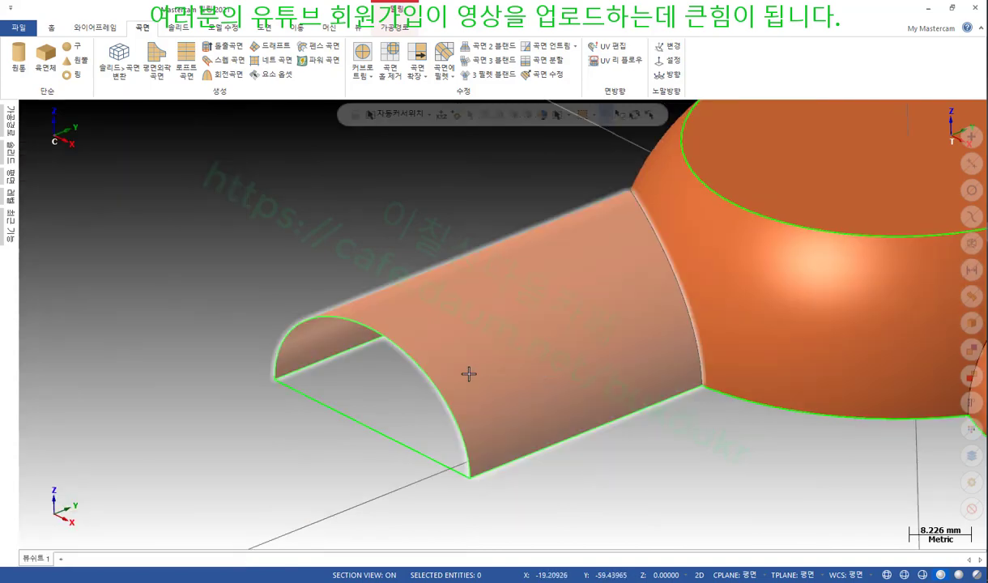
# Isolate the open-end arcs and closing lines of both pipes, hiding all other geometry.
pyautogui.click(413, 358)
pyautogui.click(389, 432)
pyautogui.scroll(-5, 268, 259)
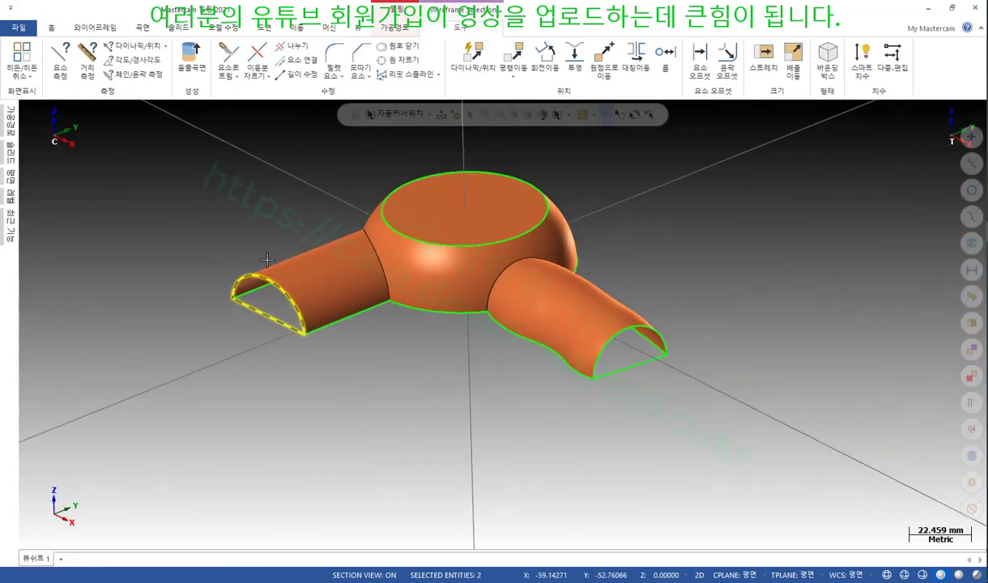
pyautogui.click(654, 357)
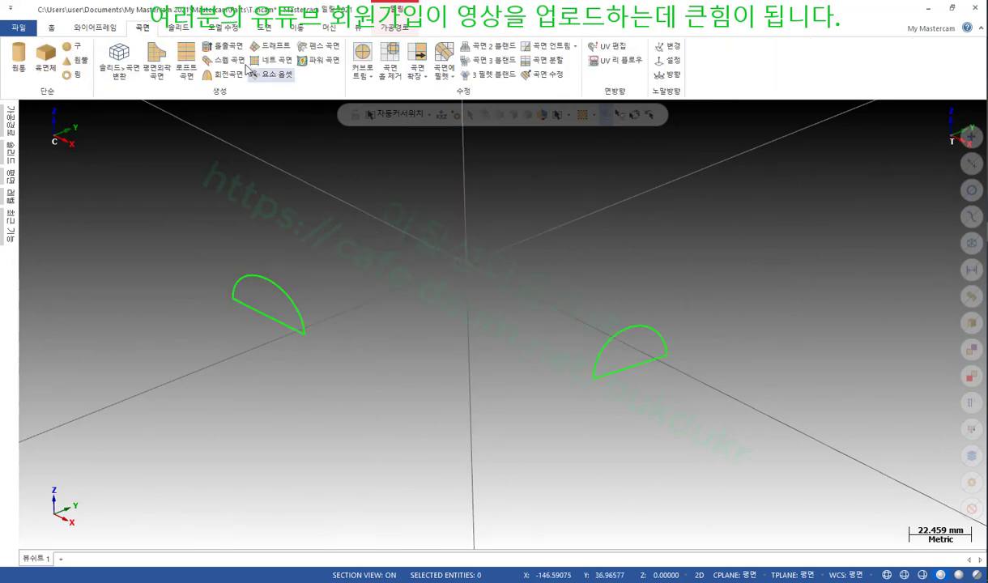
# Chain the straight pipe's end arc for a flat boundary surface and examine the corner where it meets the closing line, then cancel.
pyautogui.click(157, 61)
pyautogui.click(384, 283)
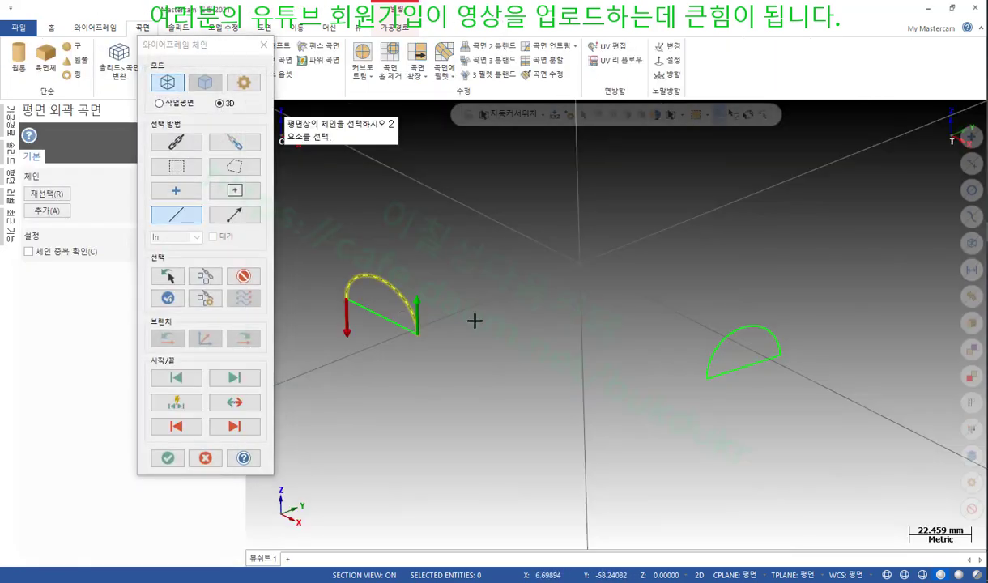
pyautogui.scroll(6, 354, 313)
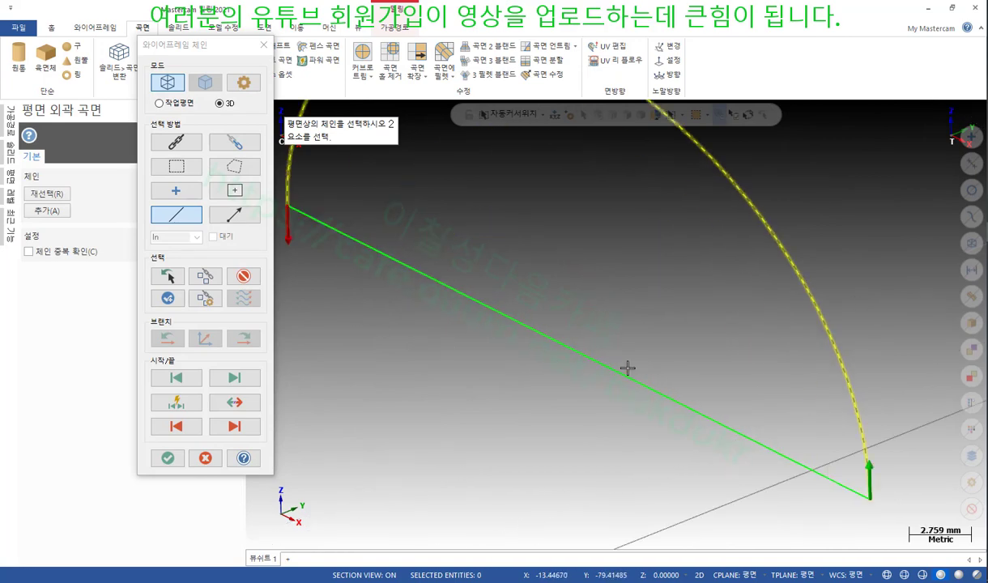
pyautogui.scroll(-1, 465, 198)
pyautogui.scroll(9, 602, 357)
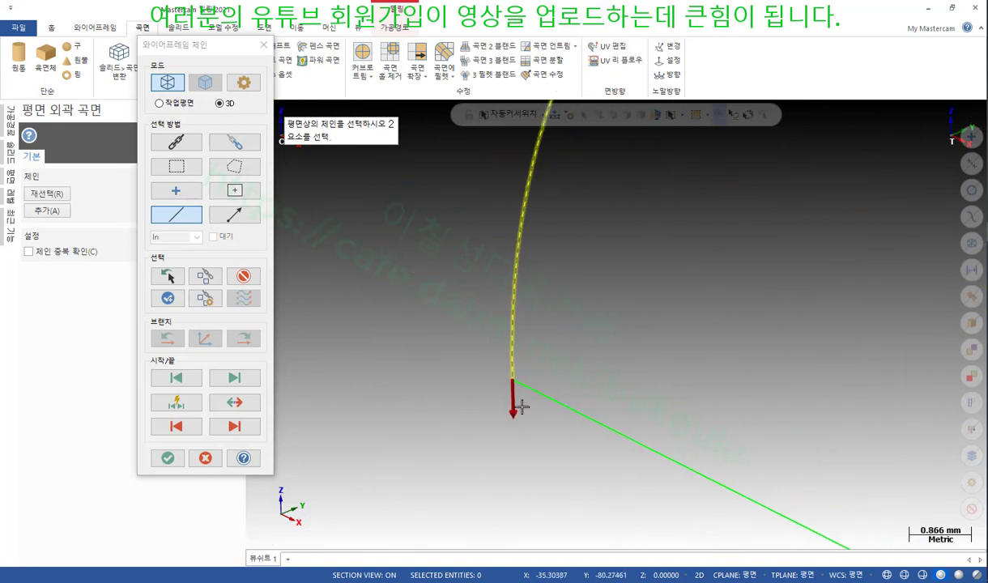
pyautogui.scroll(10, 532, 335)
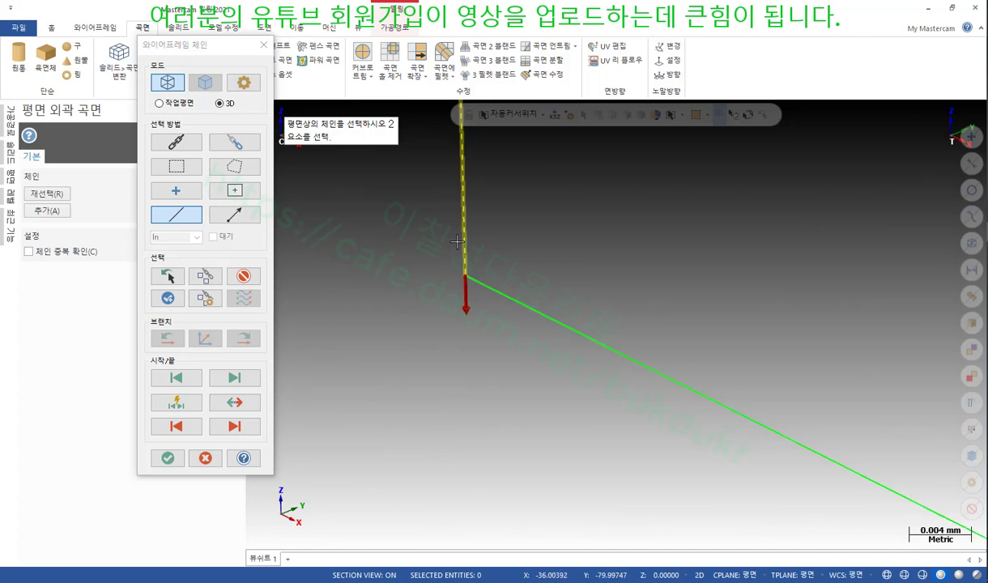
pyautogui.click(204, 459)
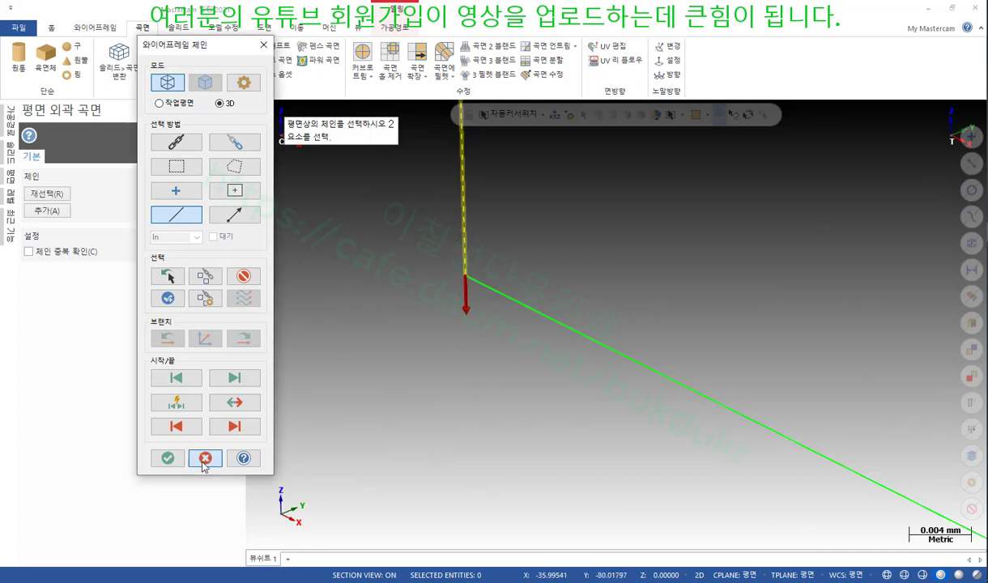
pyautogui.scroll(-1, 343, 253)
pyautogui.scroll(-8, 328, 256)
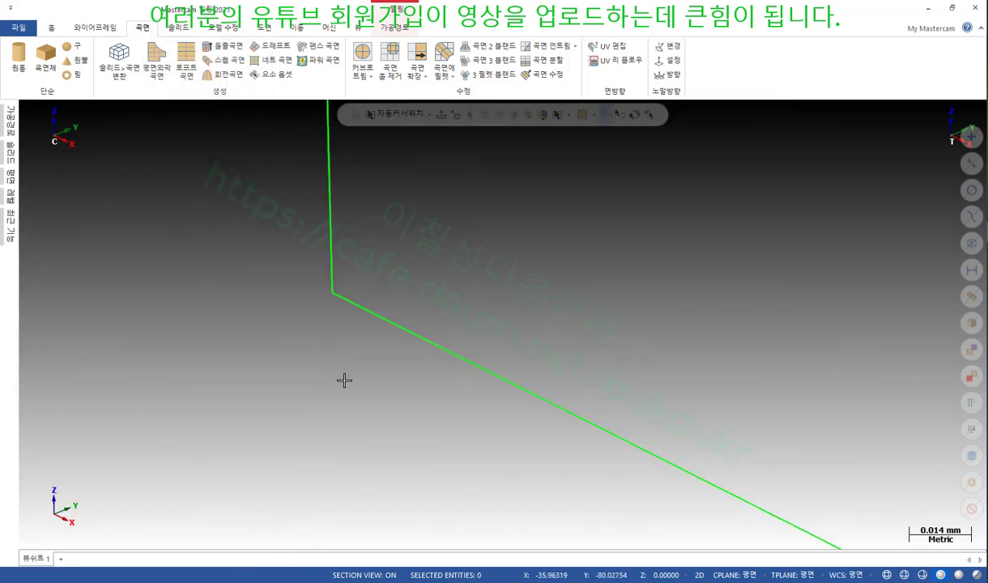
pyautogui.scroll(-8, 298, 314)
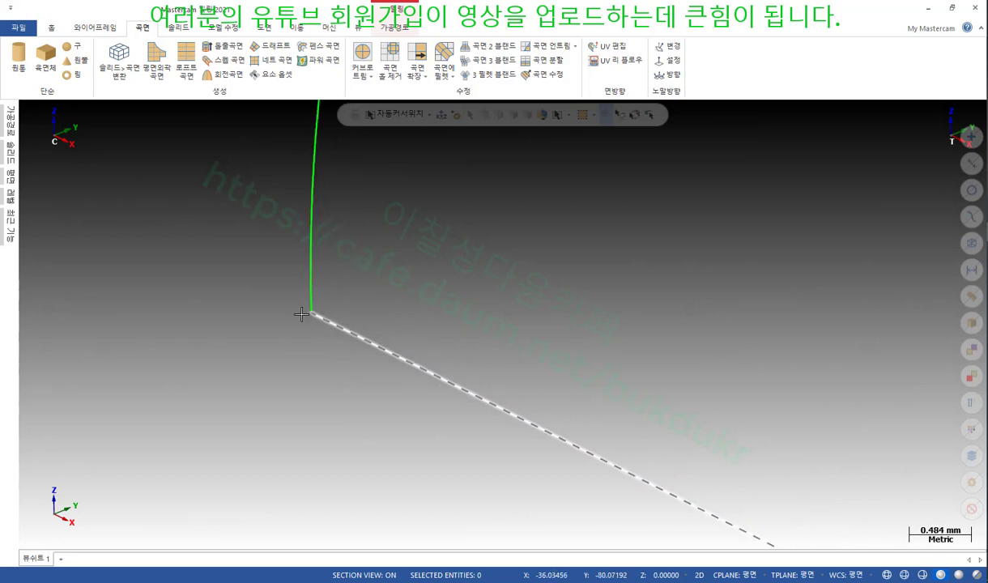
# Delete any duplicate entities among the isolated pipe-end arcs and closing lines.
pyautogui.scroll(1, 573, 336)
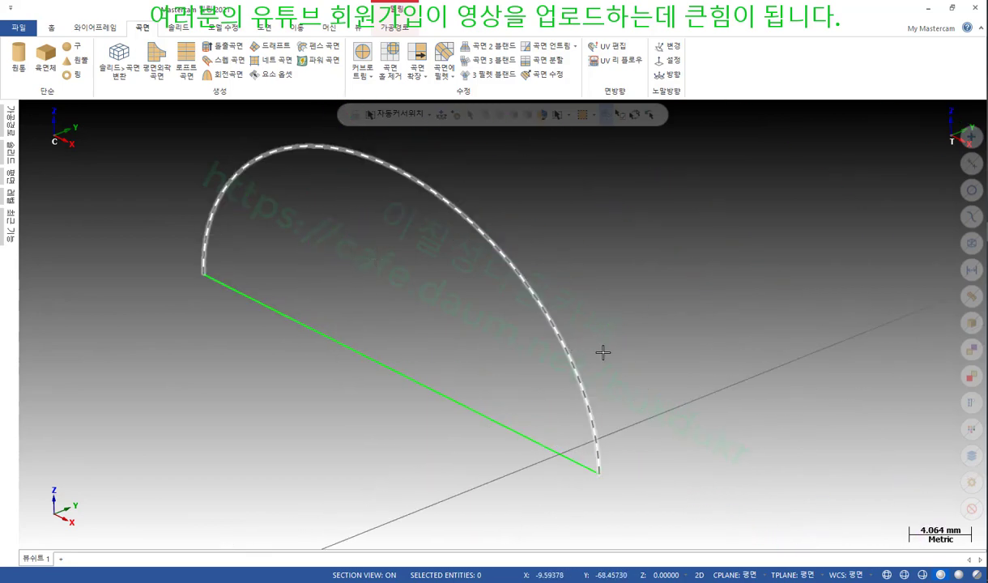
pyautogui.scroll(-3, 298, 281)
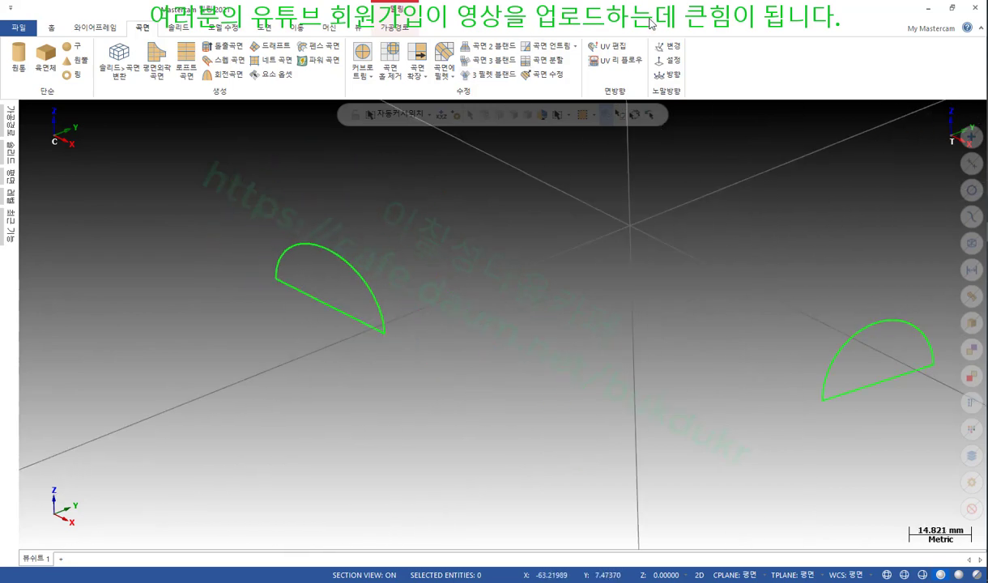
pyautogui.click(97, 28)
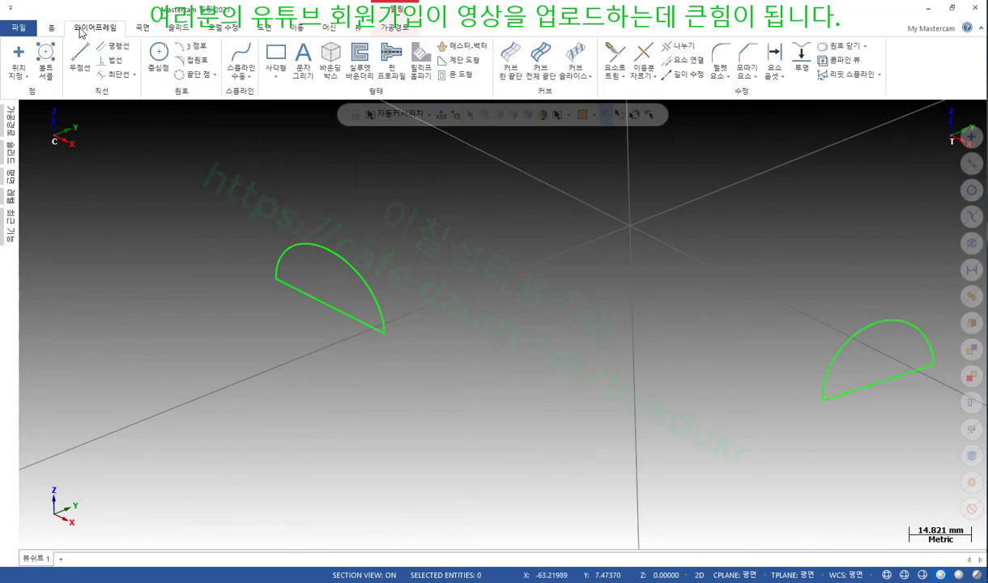
pyautogui.click(52, 30)
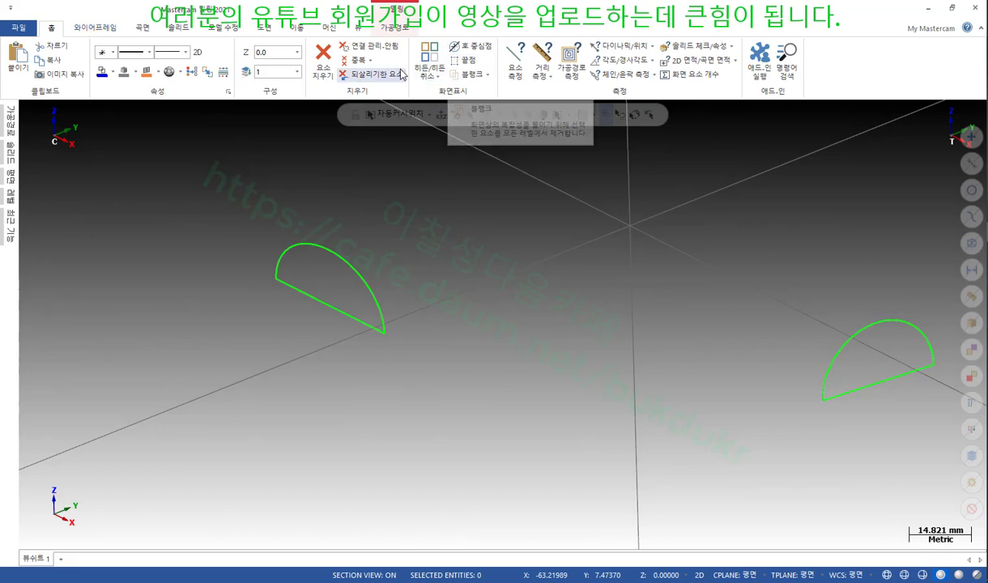
pyautogui.click(357, 60)
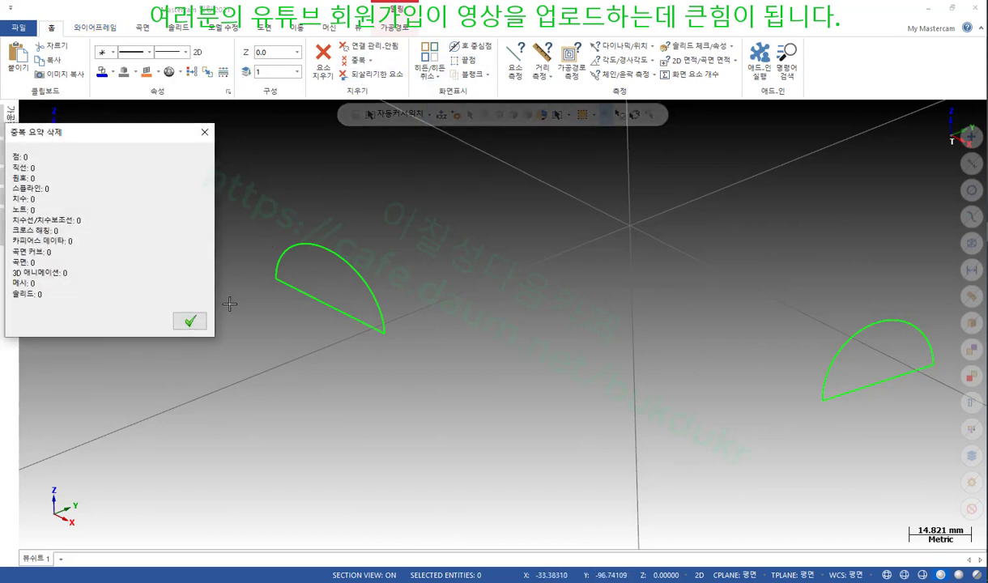
pyautogui.click(190, 321)
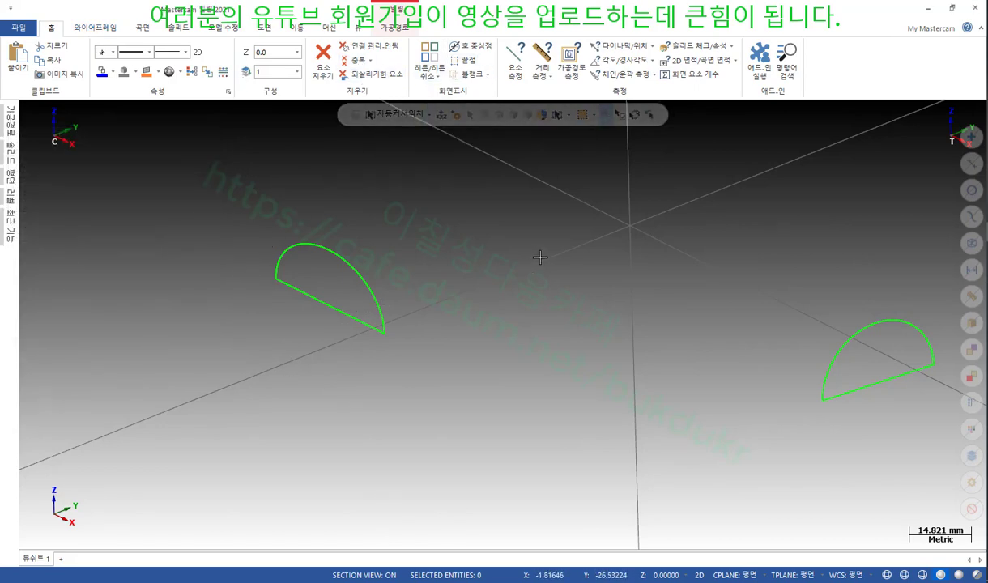
pyautogui.scroll(2, 364, 271)
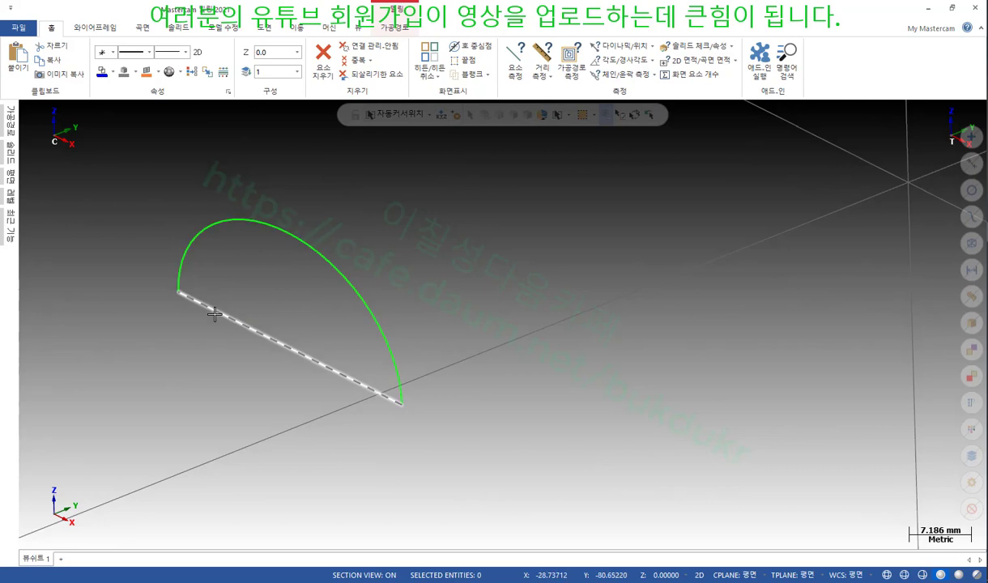
pyautogui.click(142, 27)
pyautogui.click(185, 63)
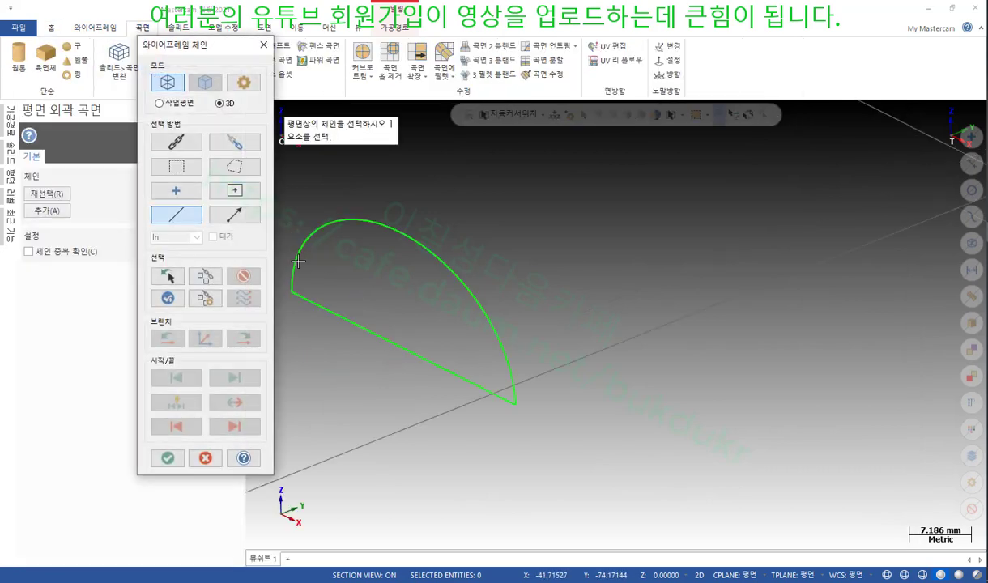
pyautogui.click(308, 302)
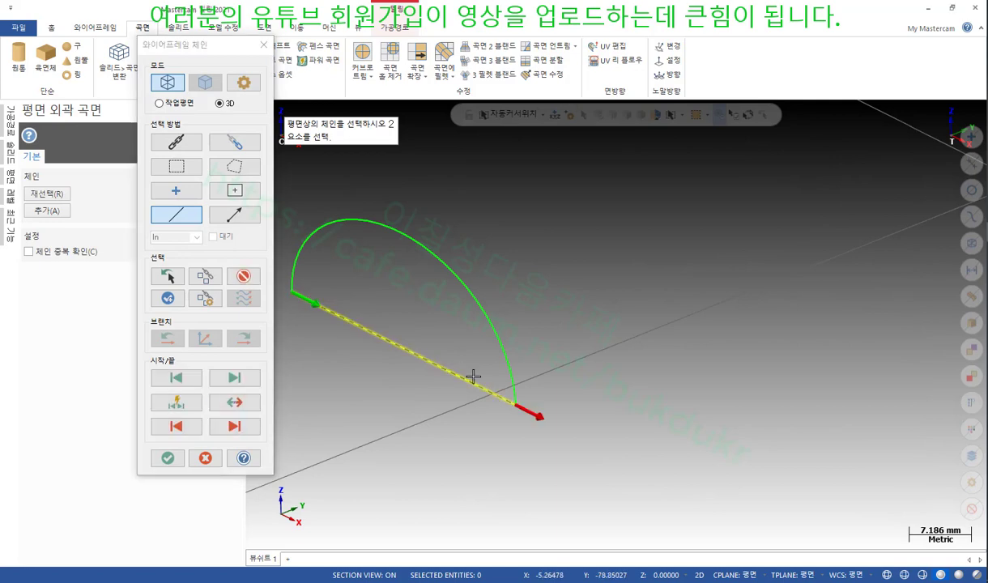
pyautogui.scroll(2, 517, 413)
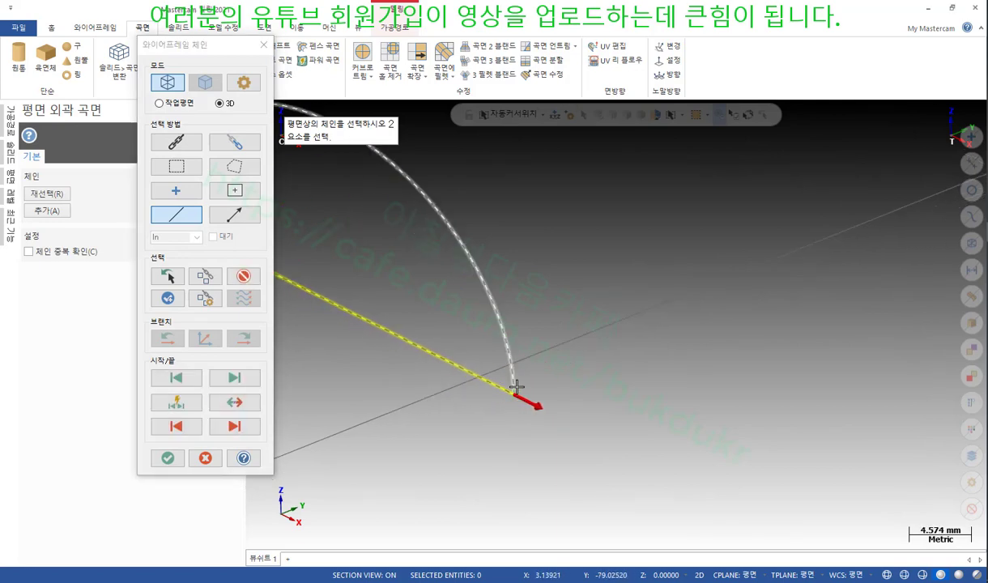
pyautogui.click(516, 387)
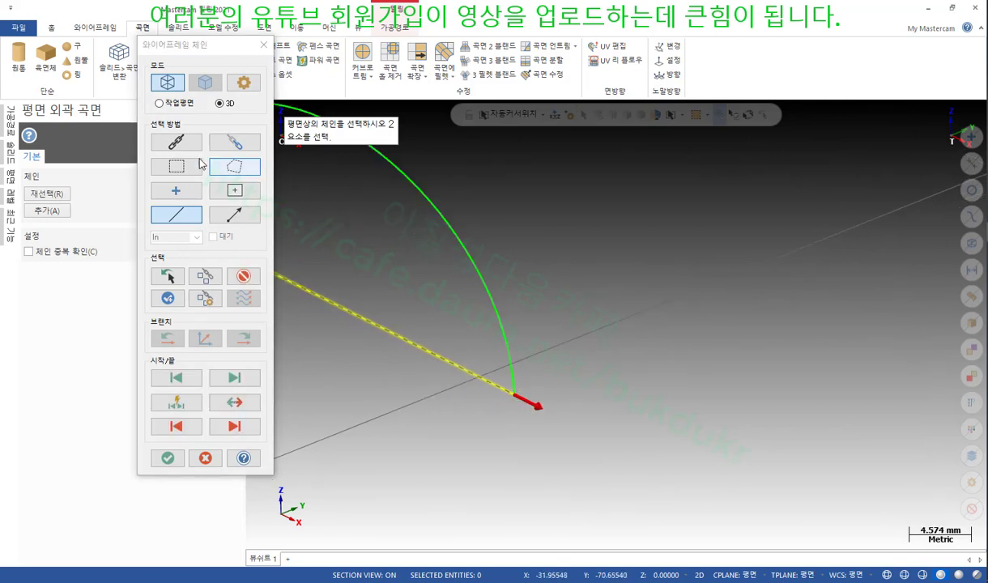
pyautogui.click(264, 46)
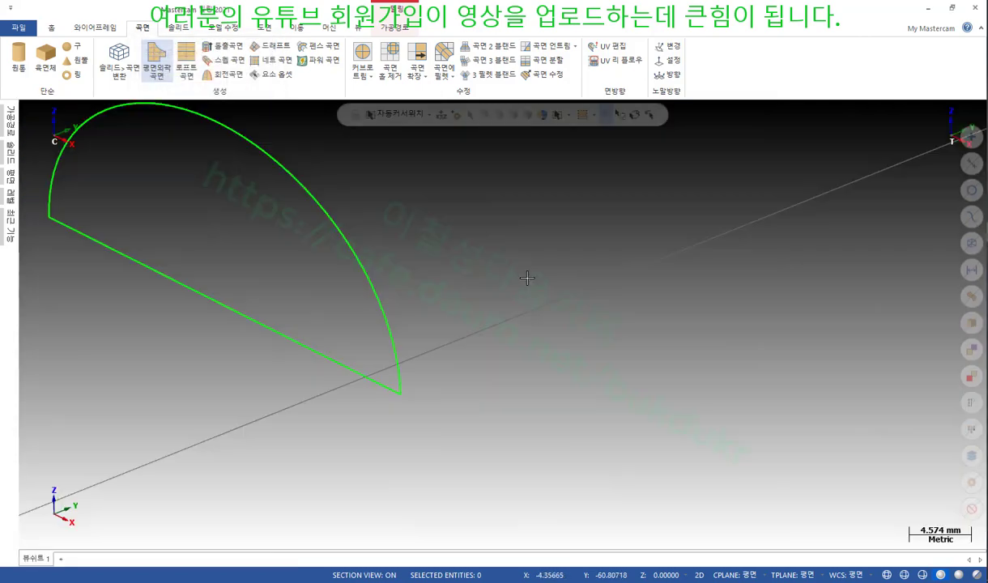
# Close the straight pipe's open end with a flat boundary surface chained around its arc and closing line.
pyautogui.click(156, 53)
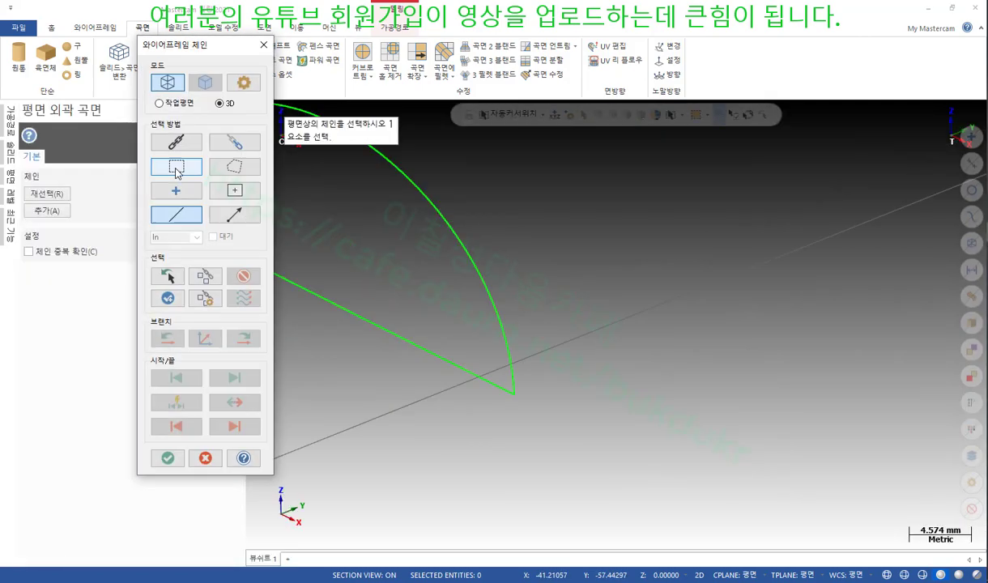
pyautogui.click(487, 272)
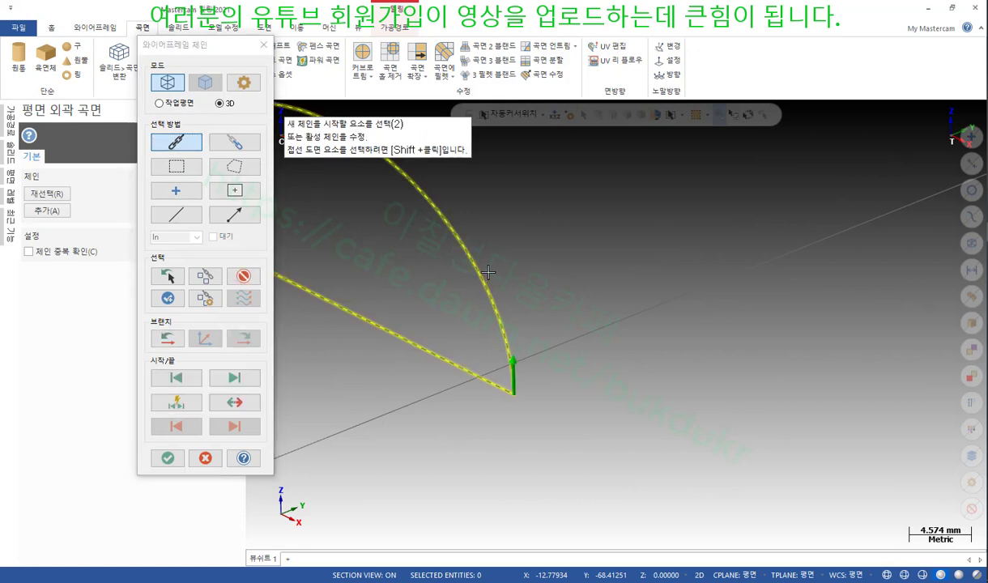
pyautogui.click(168, 459)
pyautogui.scroll(-6, 403, 314)
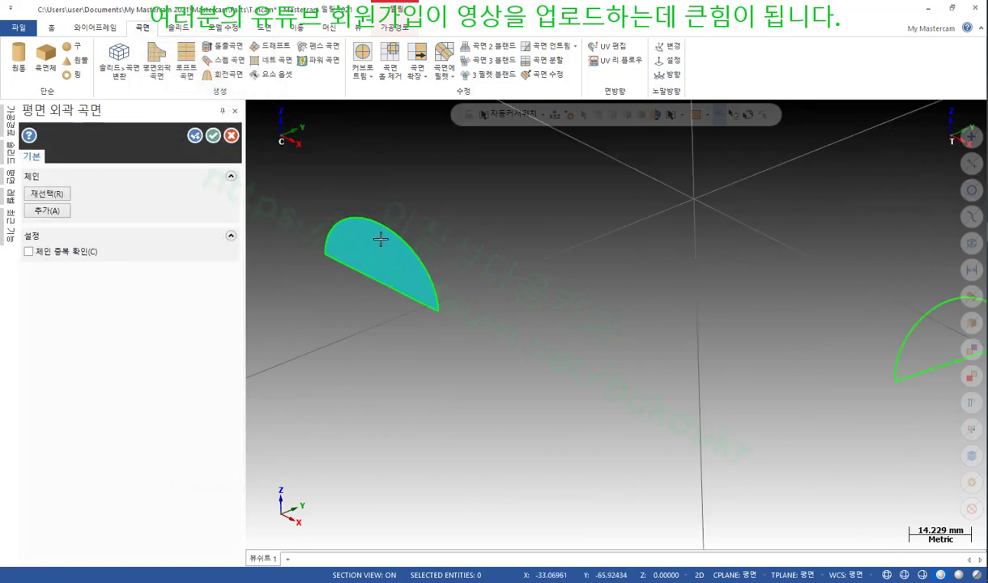
pyautogui.scroll(1, 344, 166)
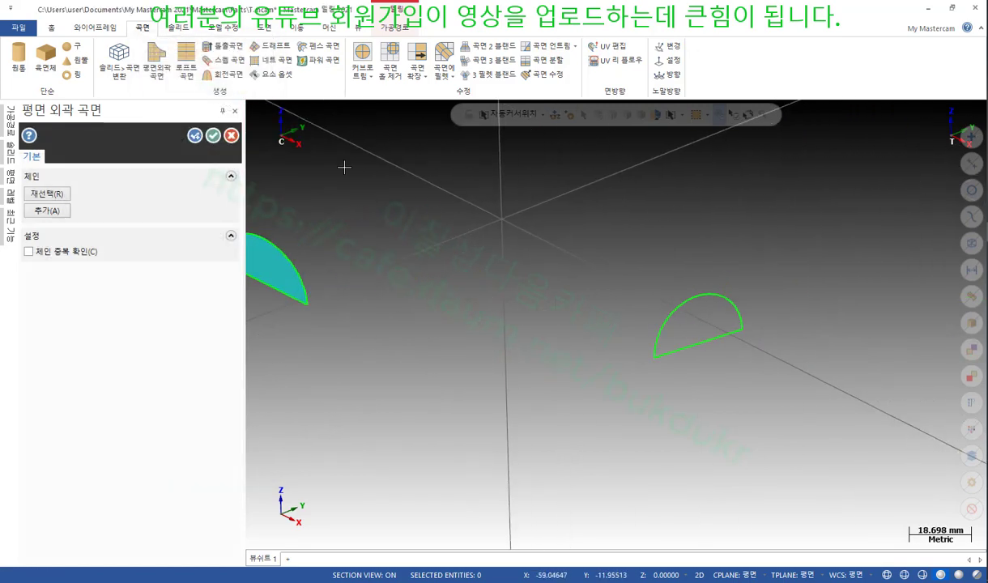
# Close the curved pipe's open end with a flat boundary surface and bring back the hidden geometry.
pyautogui.click(202, 139)
pyautogui.click(735, 312)
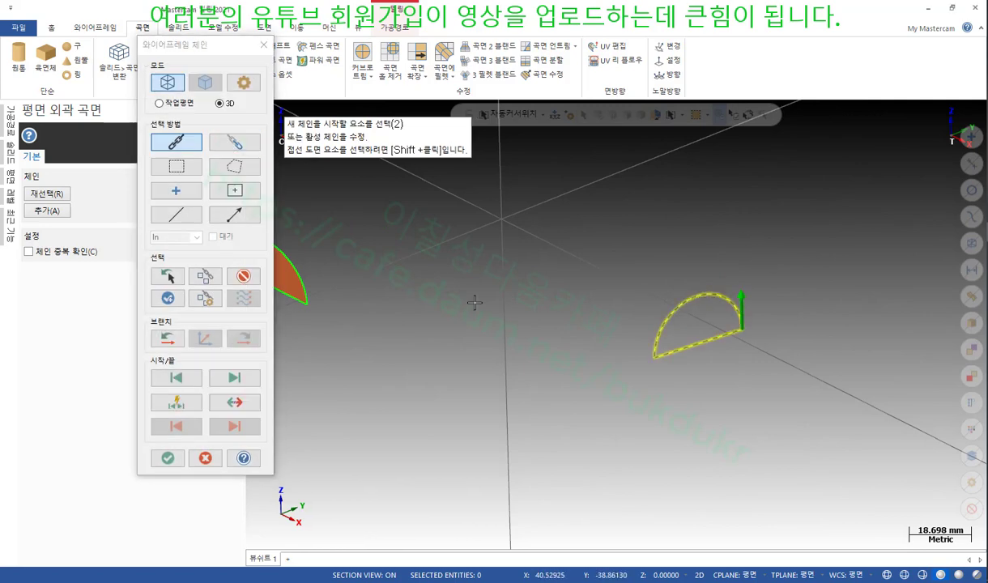
pyautogui.click(168, 458)
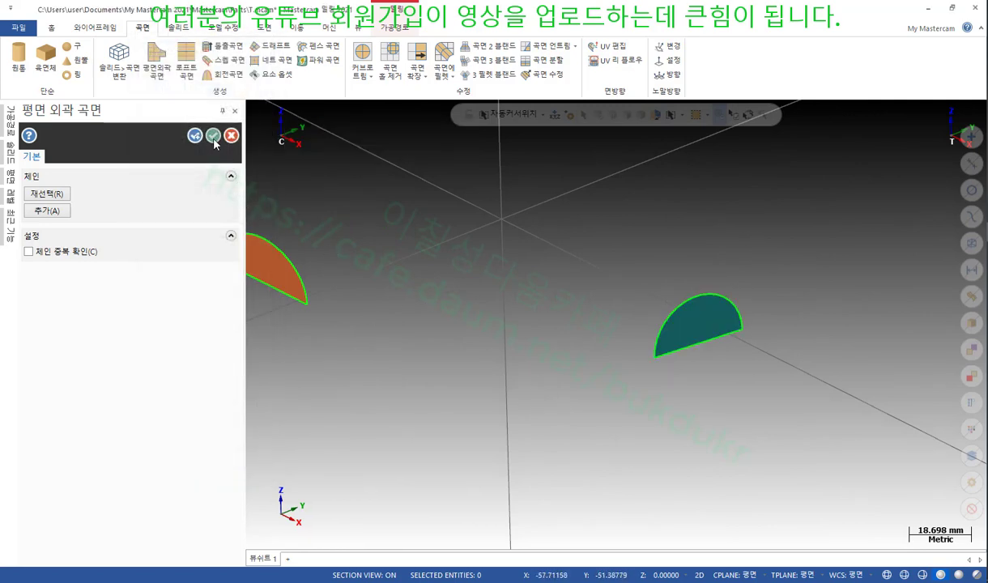
pyautogui.click(213, 136)
pyautogui.scroll(-2, 713, 337)
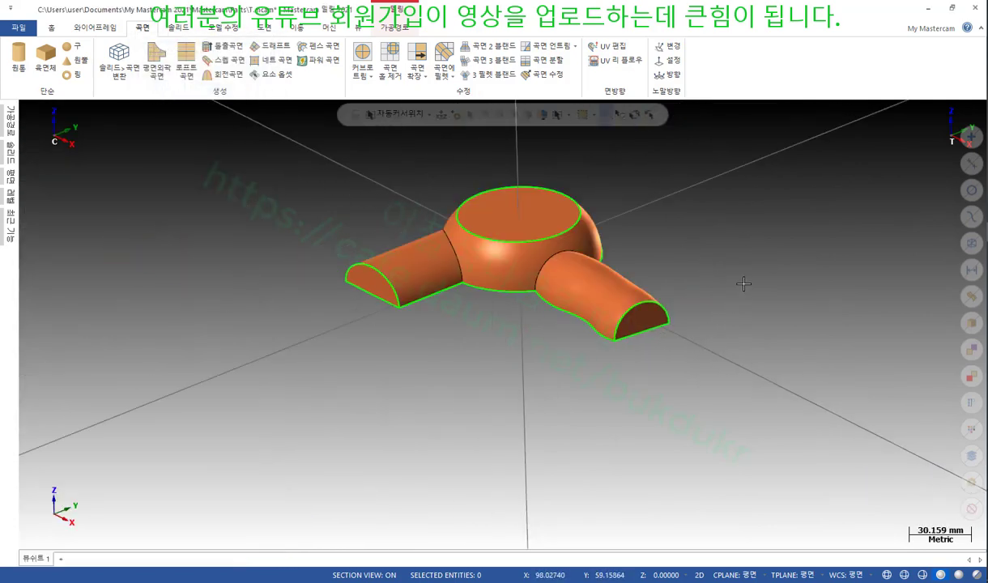
# Examine the half model's open underside, including where both pipes meet the body.
pyautogui.scroll(3, 562, 214)
pyautogui.moveTo(562, 214)
pyautogui.mouseDown(button='middle')
pyautogui.moveTo(616, 234)
pyautogui.moveTo(829, 256)
pyautogui.moveTo(628, 224)
pyautogui.moveTo(664, 242)
pyautogui.moveTo(695, 214)
pyautogui.moveTo(682, 190)
pyautogui.mouseUp(button='middle')
pyautogui.scroll(-2, 664, 243)
pyautogui.scroll(2, 628, 303)
pyautogui.moveTo(628, 303); pyautogui.dragTo(689, 241, button='middle')
pyautogui.scroll(-2, 710, 170)
pyautogui.scroll(2, 705, 247)
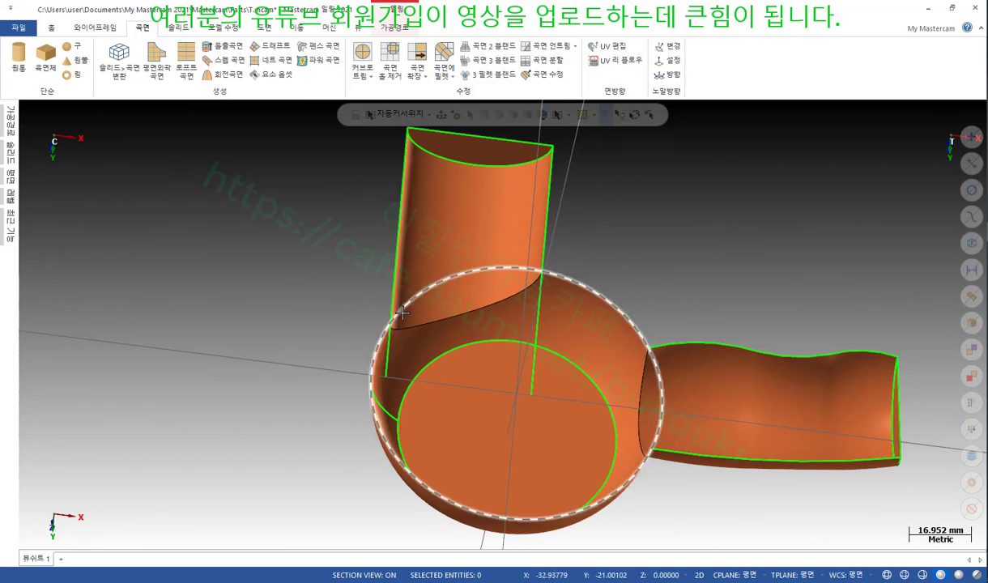
pyautogui.scroll(2, 613, 343)
pyautogui.moveTo(692, 237)
pyautogui.mouseDown(button='middle')
pyautogui.moveTo(651, 225)
pyautogui.moveTo(664, 225)
pyautogui.mouseUp(button='middle')
pyautogui.scroll(2, 495, 228)
pyautogui.scroll(-6, 495, 242)
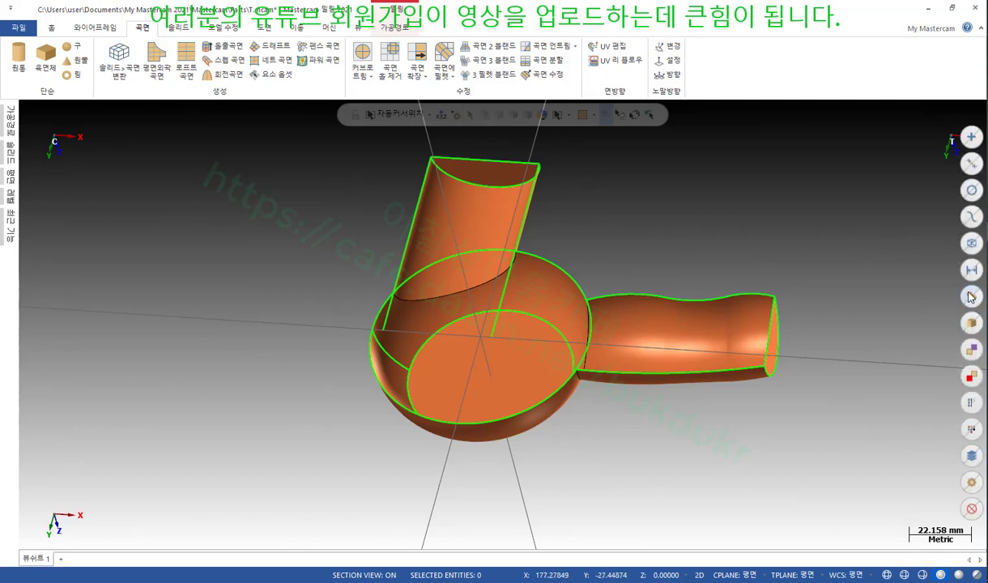
# Isolate all wireframe geometry by inverting the selection of the surfaces, hiding the surfaces.
pyautogui.hotkey('ctrl', 'a')
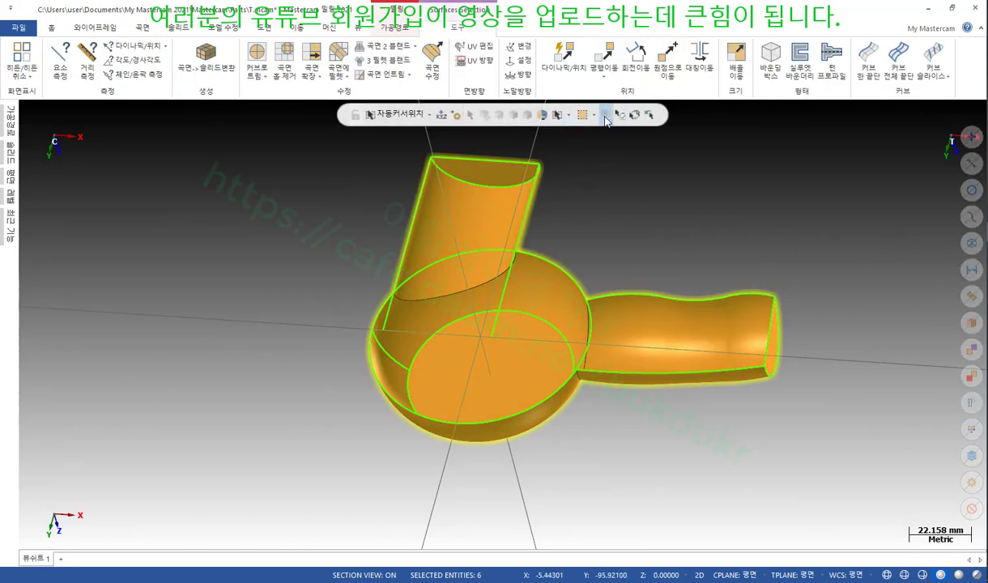
pyautogui.click(636, 116)
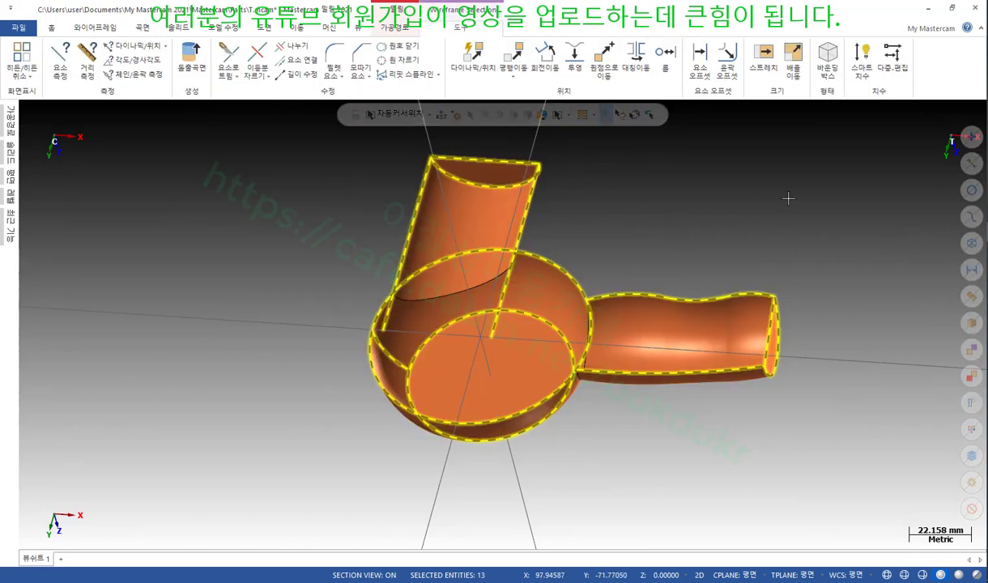
pyautogui.press('Delete')
pyautogui.rightClick(749, 190)
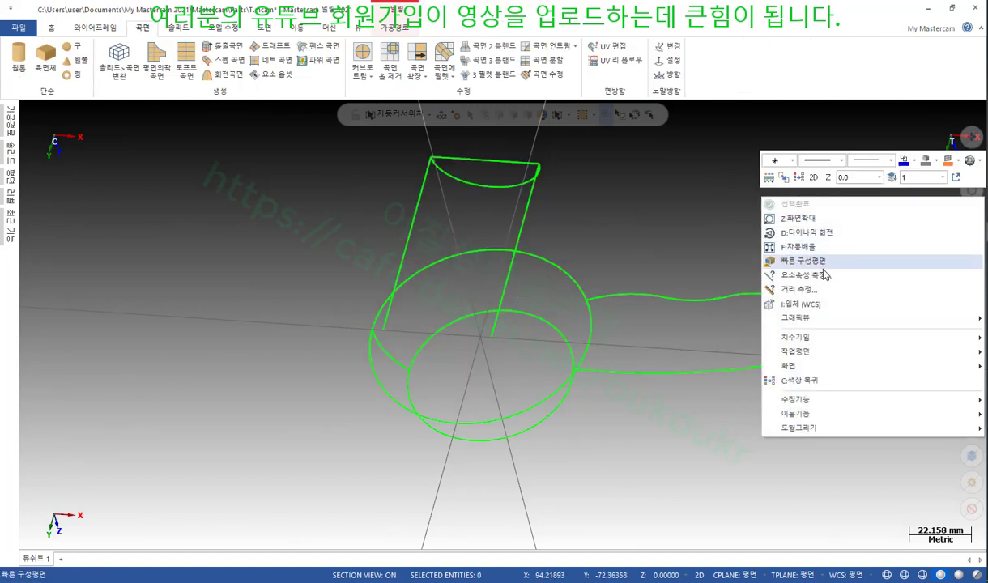
pyautogui.click(676, 196)
# In the top view, trim the straight pipe's lines inside the body and the outer circle's arcs across both pipe mouths using Divide.
pyautogui.hotkey('alt', '1')
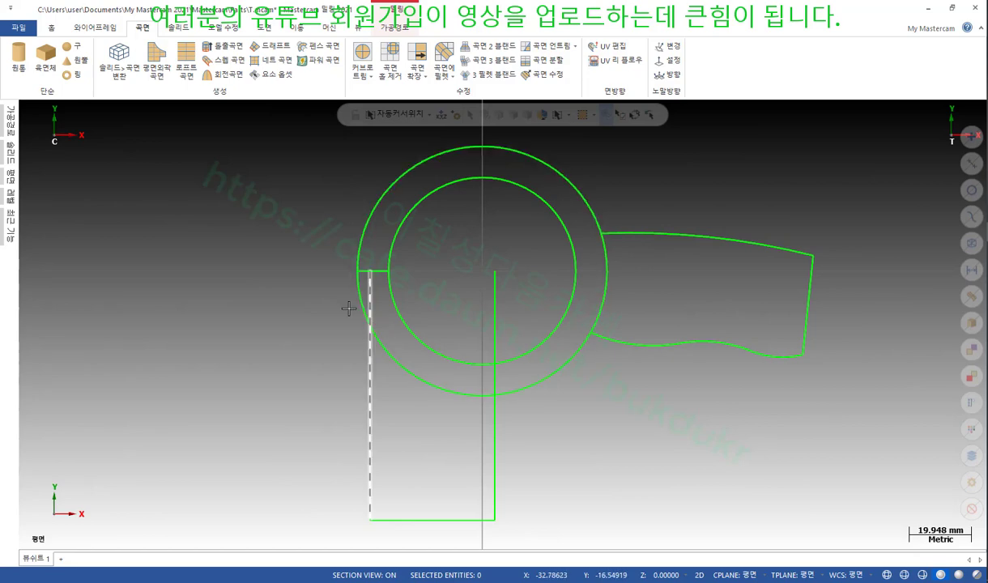
pyautogui.click(106, 30)
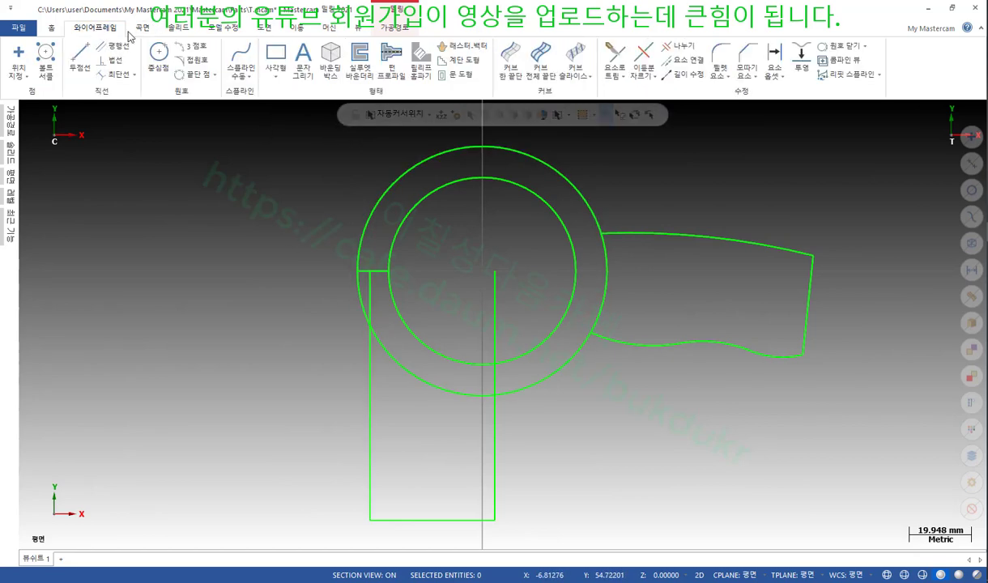
pyautogui.click(676, 46)
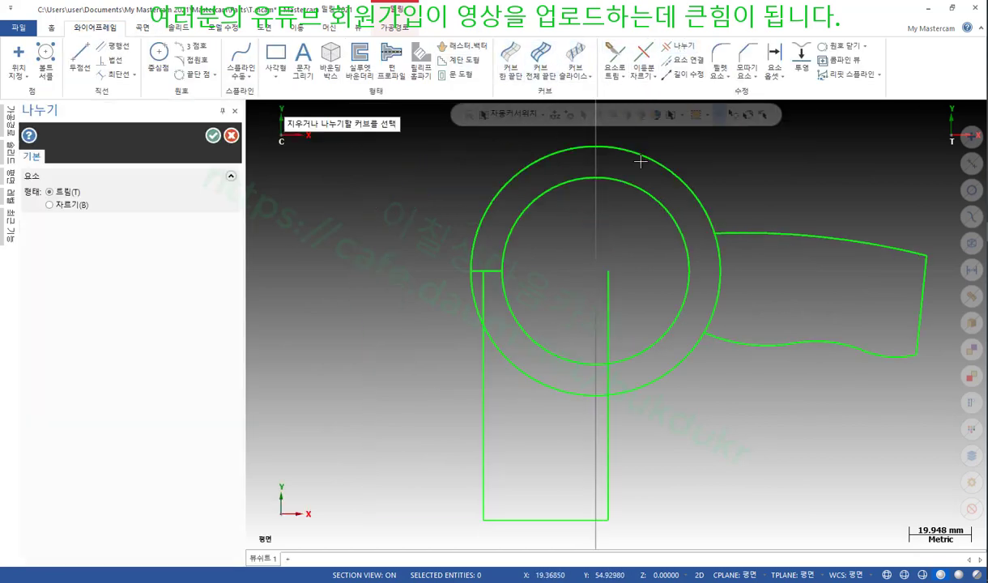
pyautogui.click(483, 297)
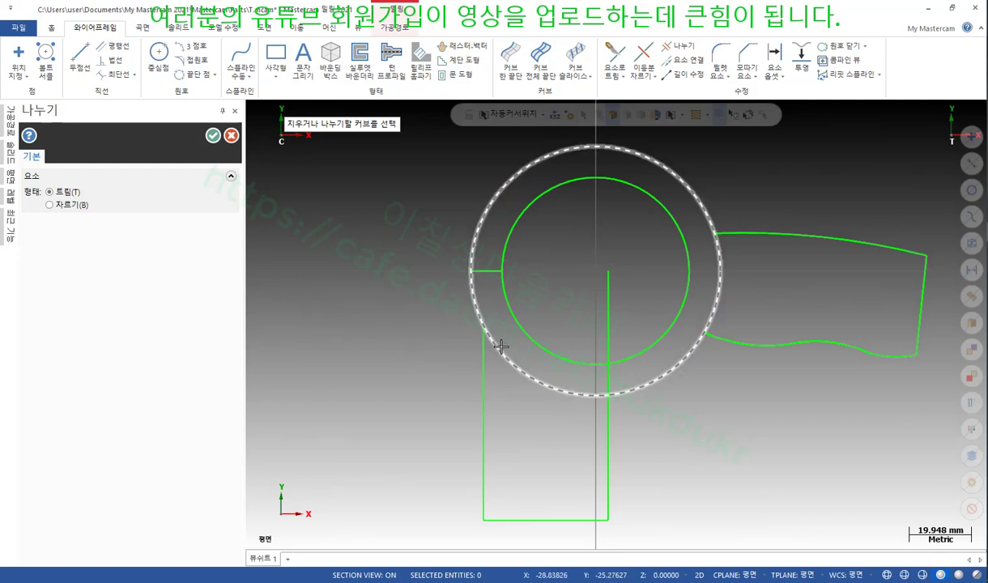
pyautogui.click(538, 422)
pyautogui.click(607, 387)
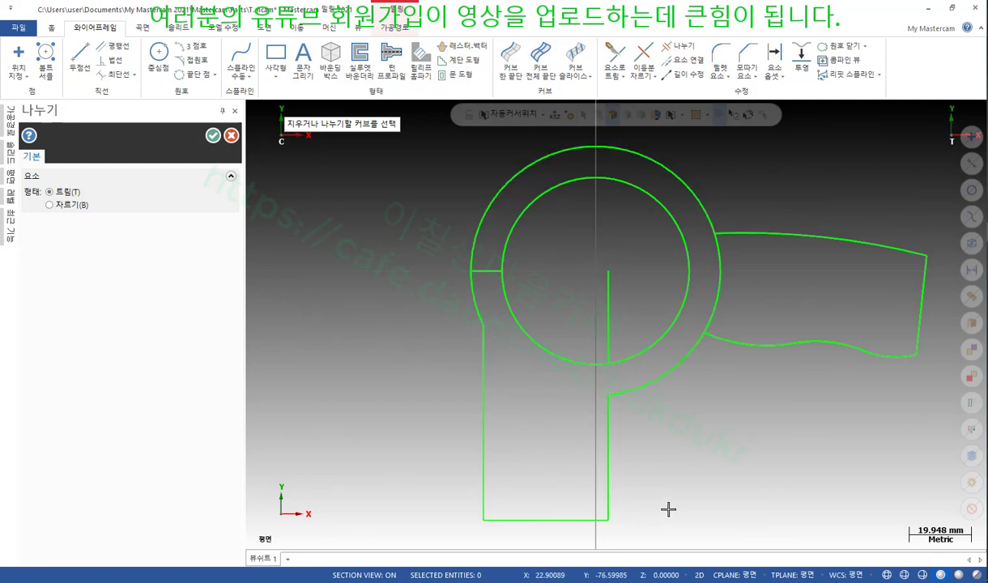
pyautogui.click(718, 283)
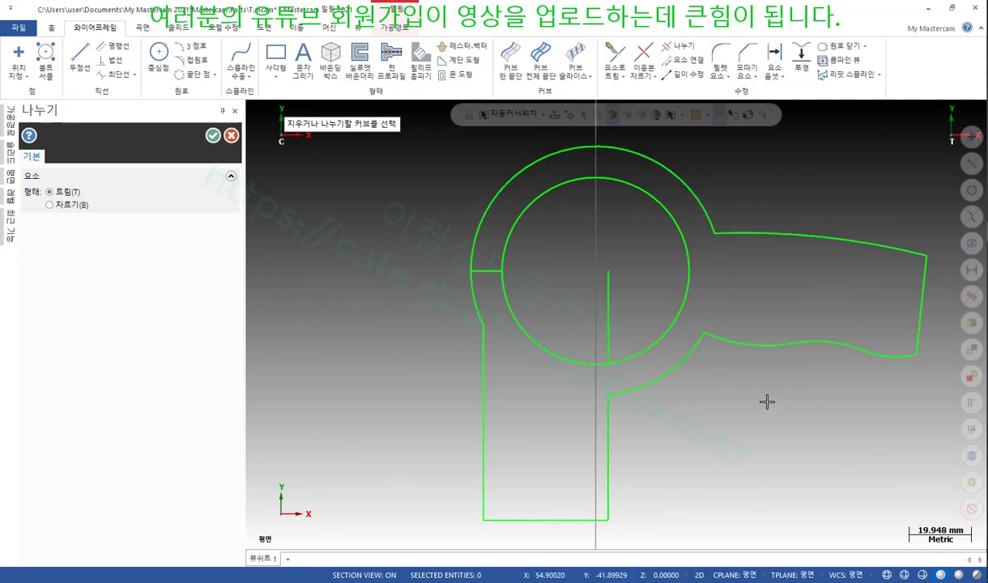
pyautogui.click(607, 320)
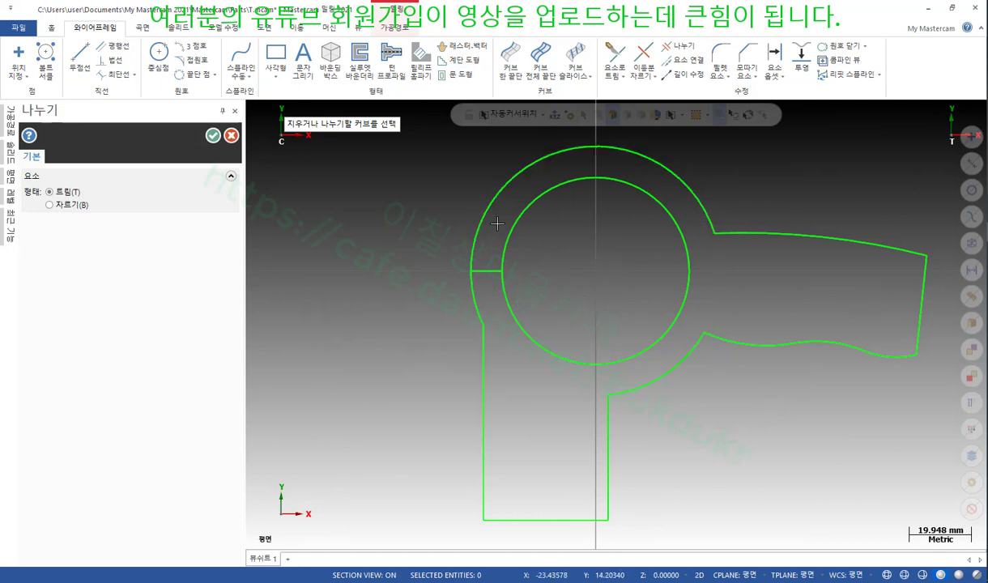
pyautogui.click(214, 138)
# Close the half model's base with a flat boundary surface chained along the whole trimmed outline, and bring back the hidden surfaces.
pyautogui.moveTo(452, 328); pyautogui.dragTo(416, 259, button='middle')
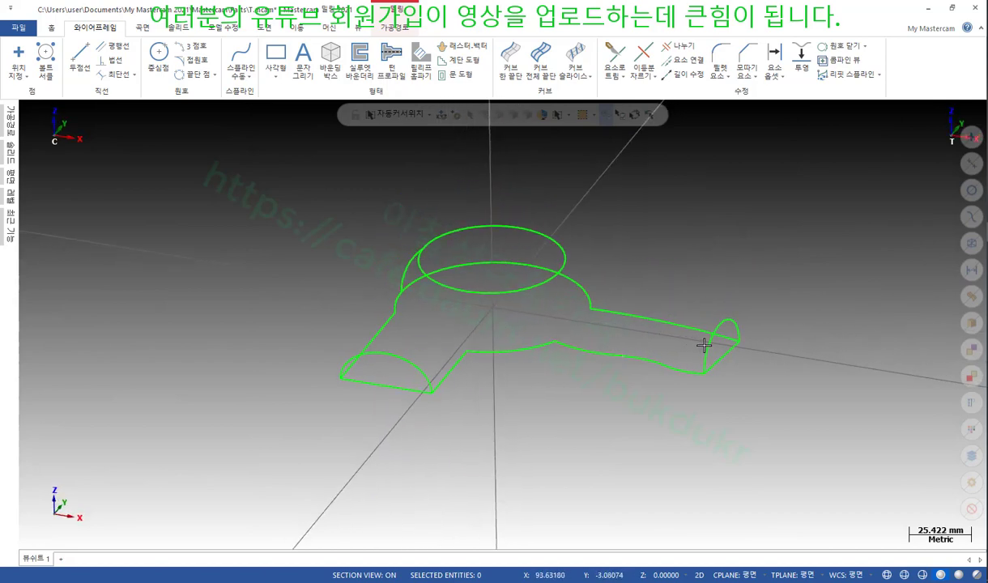
pyautogui.click(142, 27)
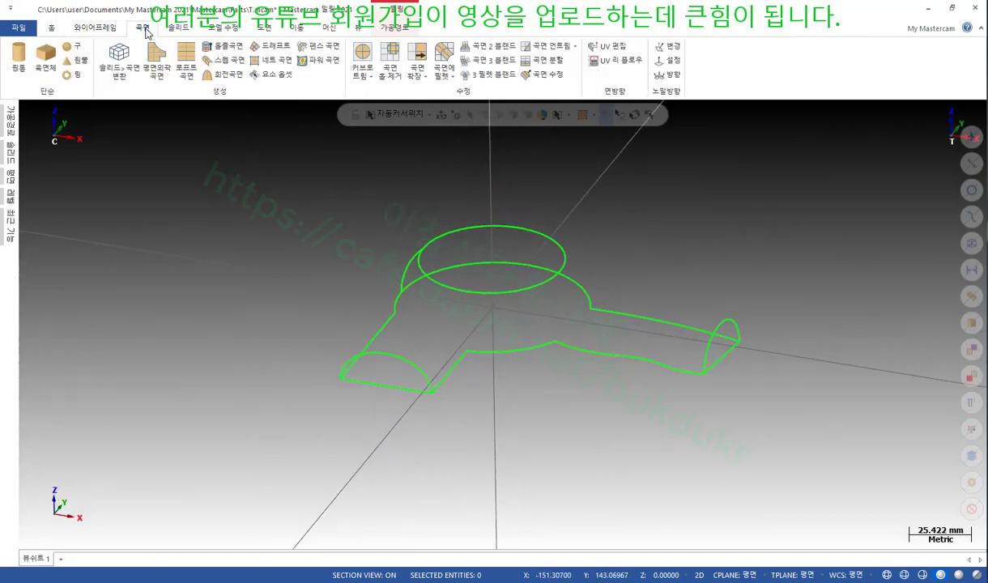
pyautogui.click(162, 58)
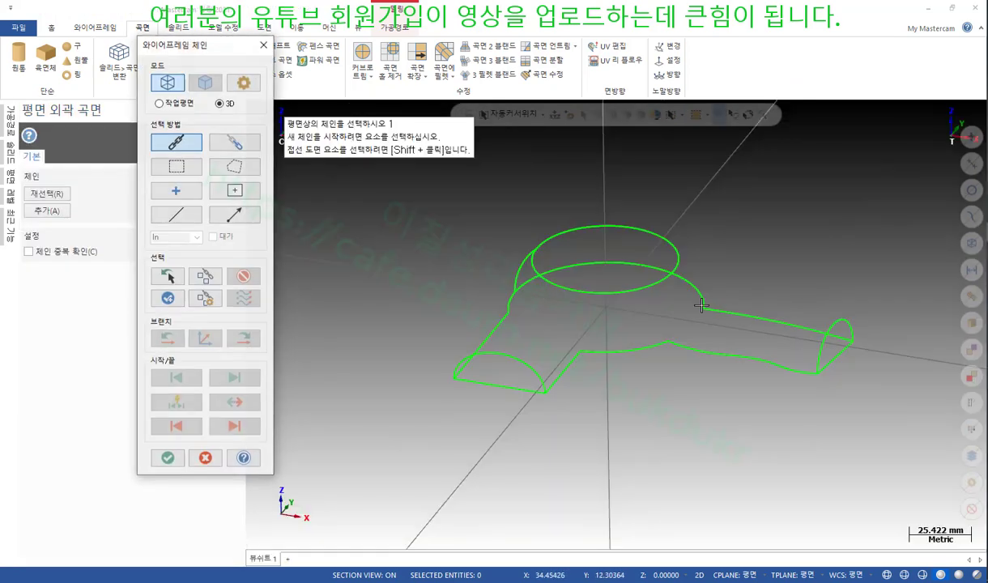
pyautogui.click(673, 280)
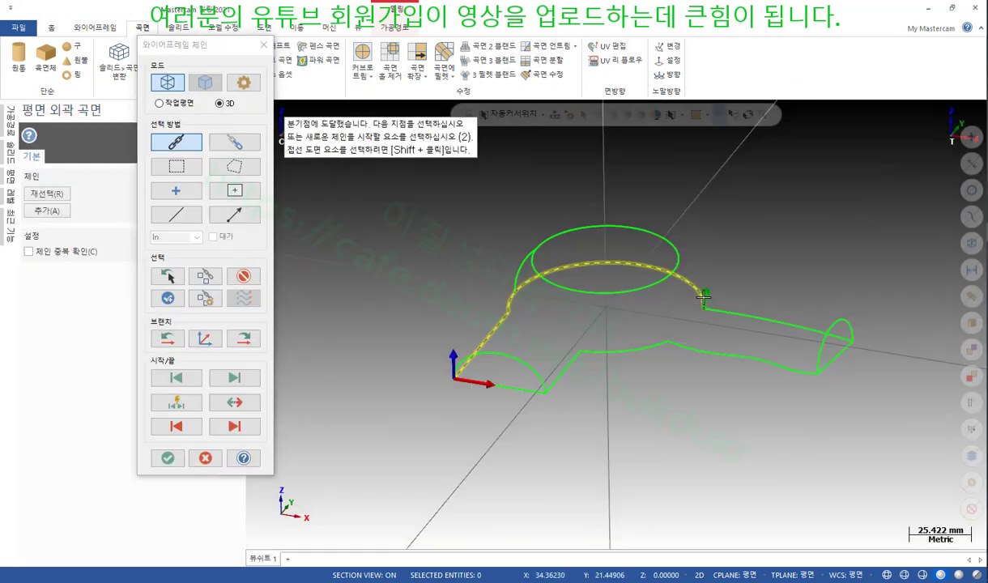
pyautogui.click(512, 388)
pyautogui.click(555, 378)
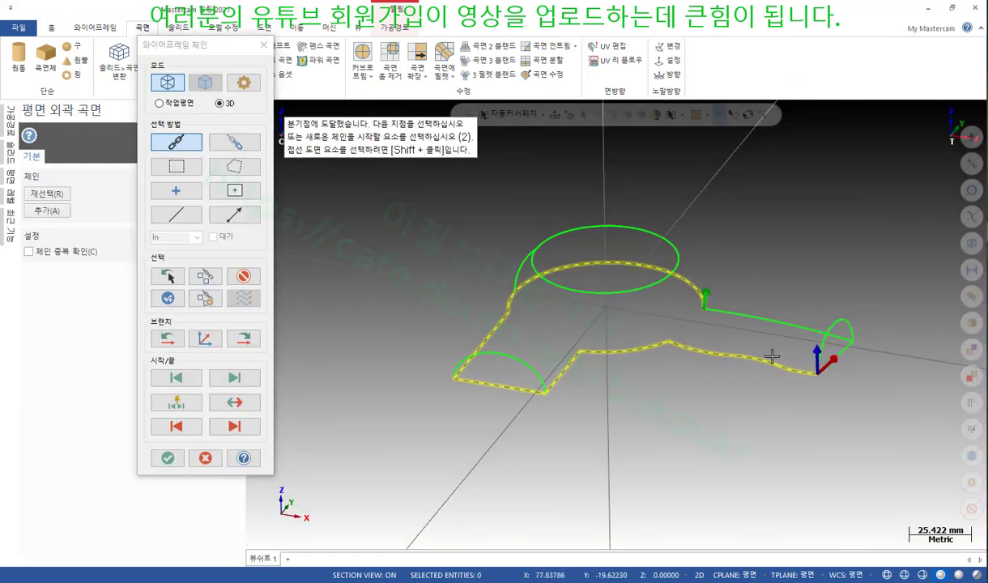
pyautogui.click(761, 318)
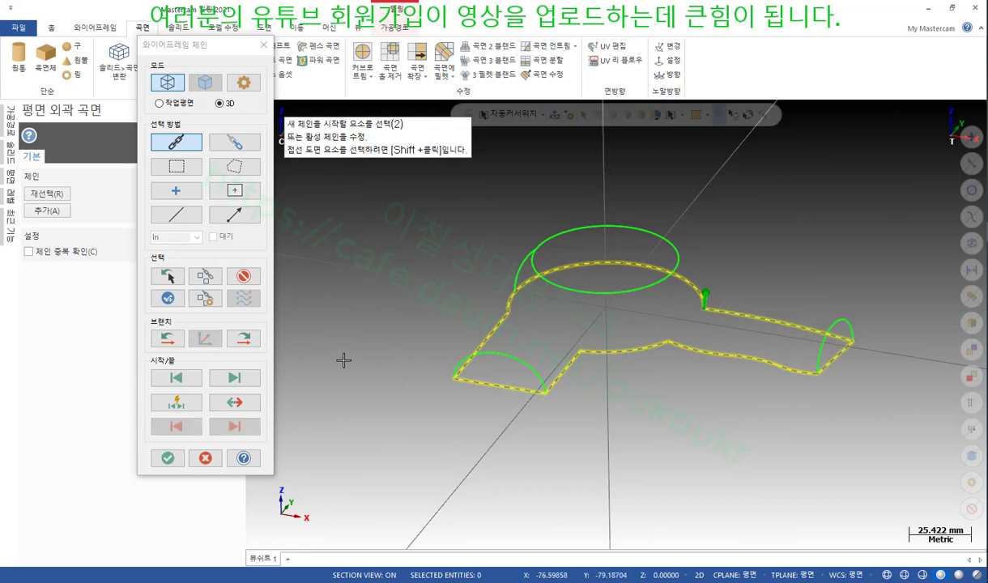
pyautogui.click(167, 459)
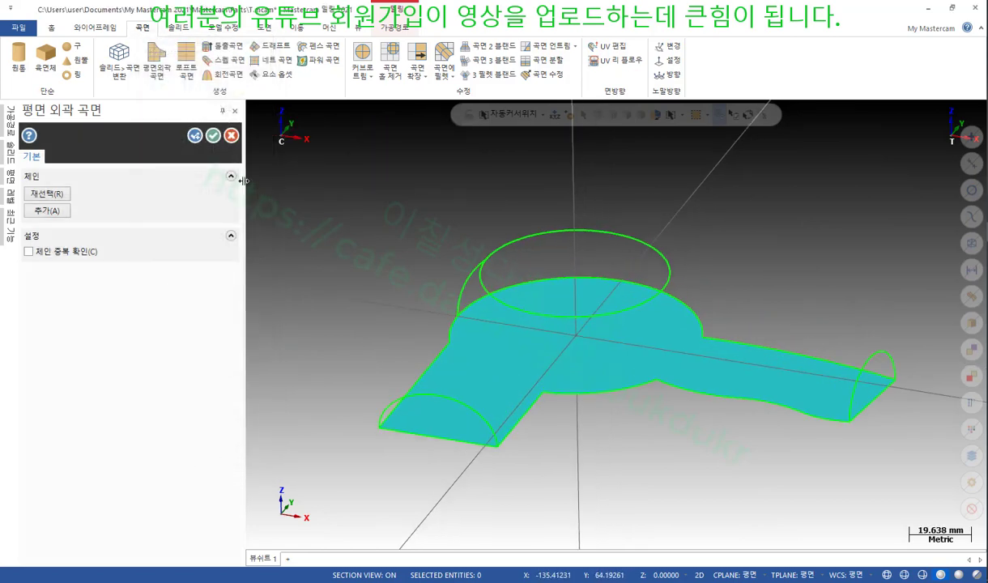
pyautogui.click(213, 136)
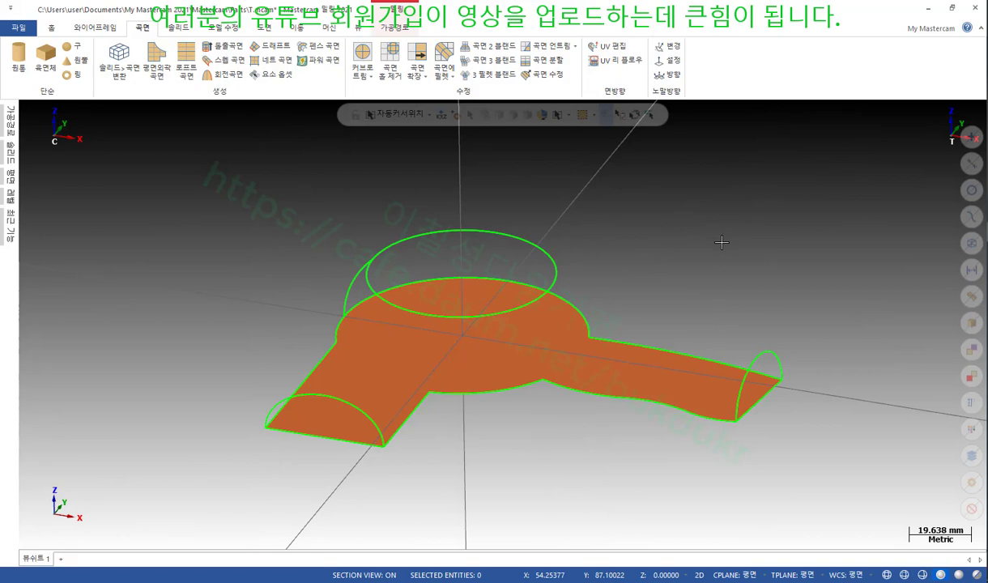
pyautogui.moveTo(721, 242)
pyautogui.mouseDown(button='middle')
pyautogui.moveTo(638, 185)
pyautogui.moveTo(807, 313)
pyautogui.moveTo(520, 268)
pyautogui.moveTo(431, 276)
pyautogui.moveTo(505, 308)
pyautogui.moveTo(637, 291)
pyautogui.mouseUp(button='middle')
pyautogui.scroll(2, 431, 276)
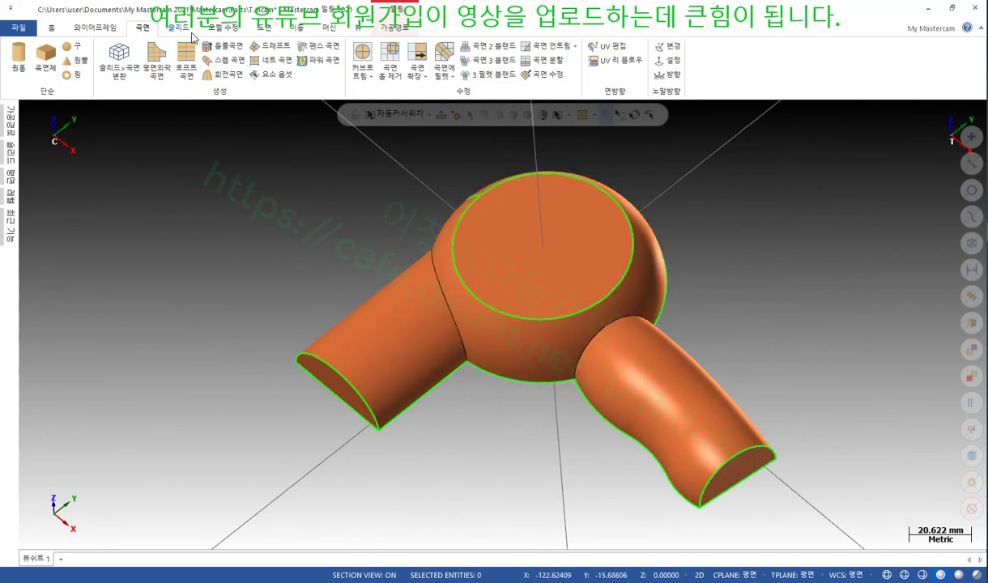
# Convert all surfaces into a solid at an edge tolerance of 0.005, blanking the original surfaces.
pyautogui.click(179, 28)
pyautogui.click(347, 55)
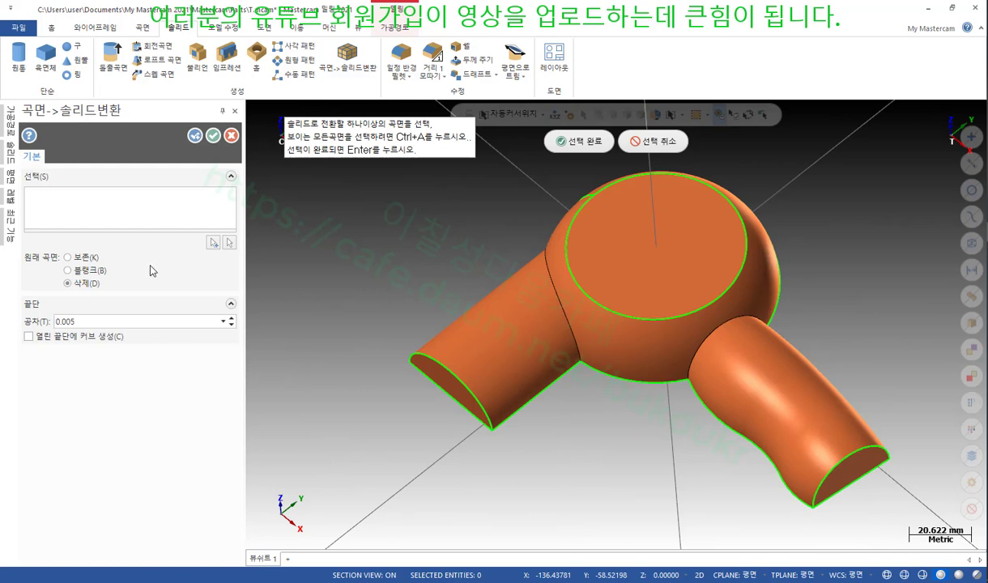
pyautogui.scroll(-3, 549, 373)
pyautogui.moveTo(417, 243); pyautogui.dragTo(838, 495)
pyautogui.click(594, 146)
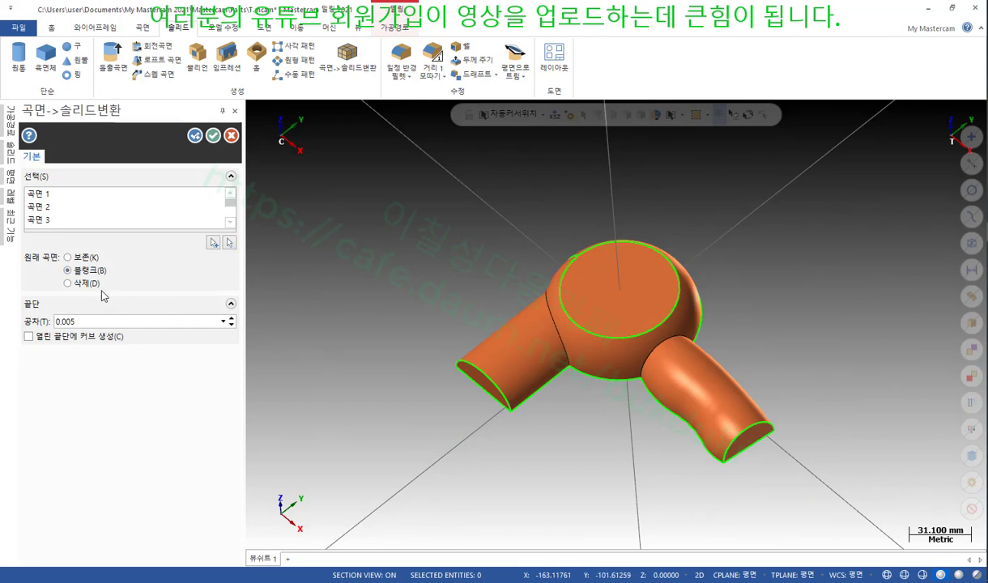
pyautogui.press('Return')
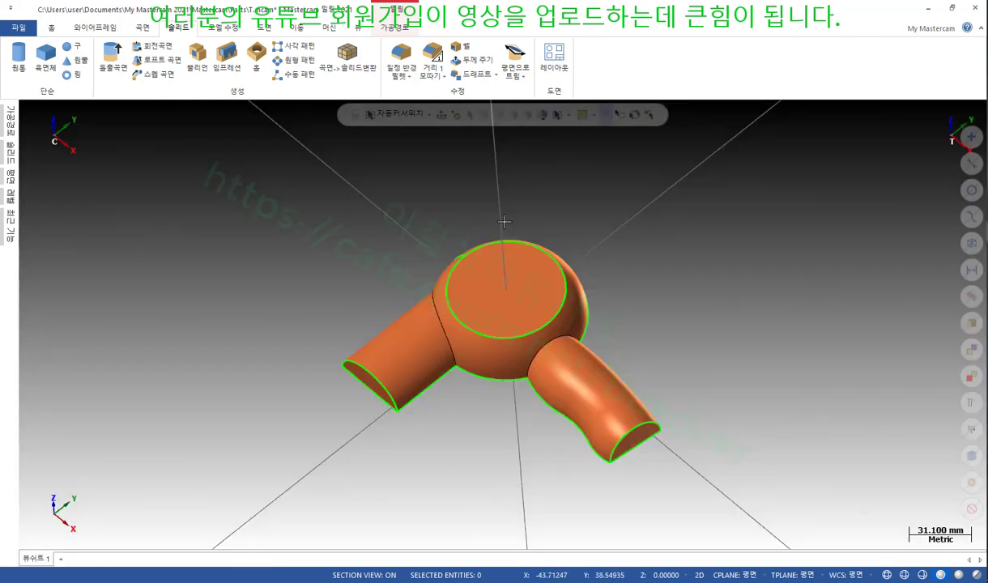
# Analyze the converted body's properties to check whether it is an open sheet or a closed solid.
pyautogui.click(511, 286)
pyautogui.scroll(2, 647, 235)
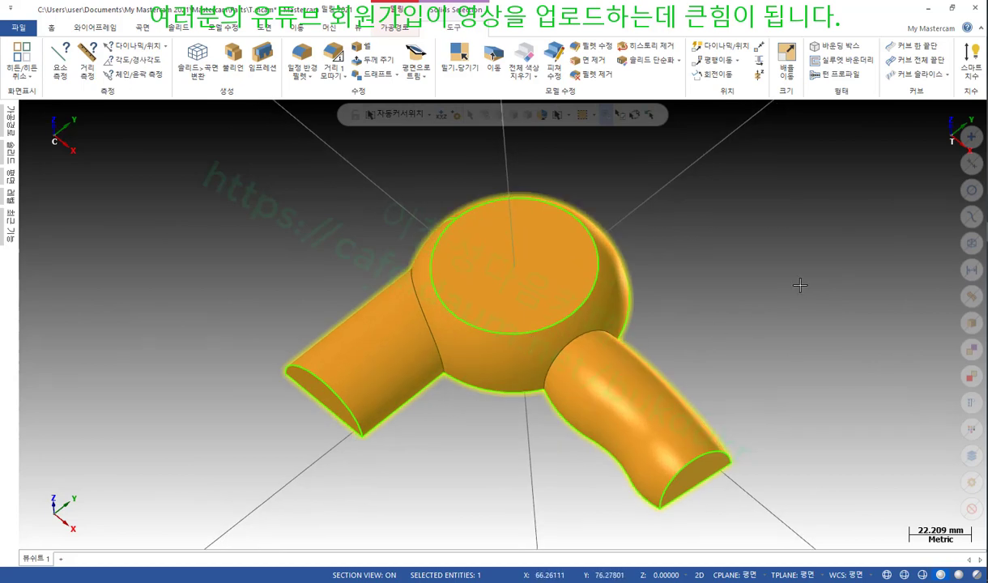
pyautogui.press('F4')
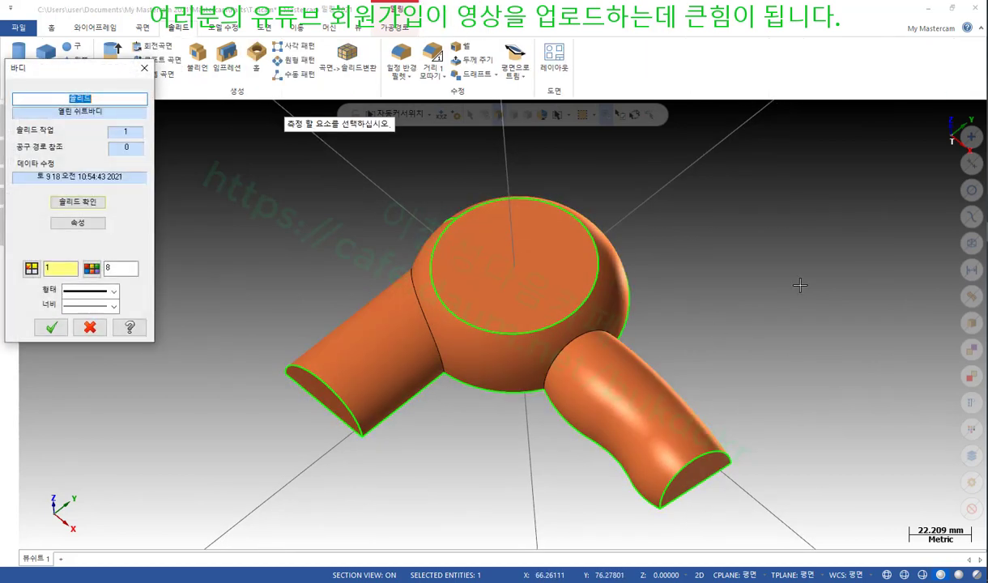
pyautogui.scroll(-1, 838, 286)
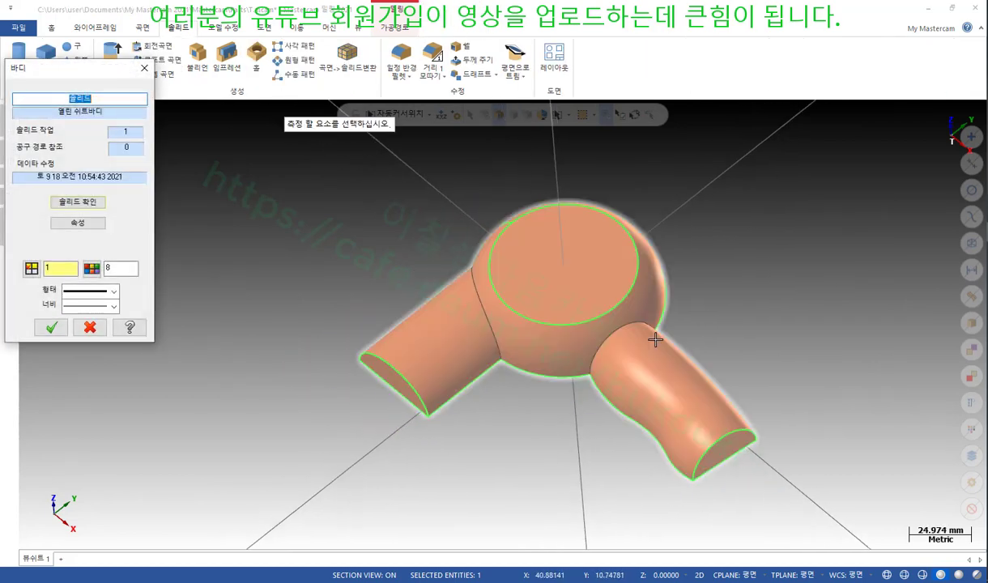
pyautogui.scroll(5, 657, 342)
pyautogui.moveTo(549, 364); pyautogui.dragTo(835, 280, button='middle')
pyautogui.scroll(-3, 835, 280)
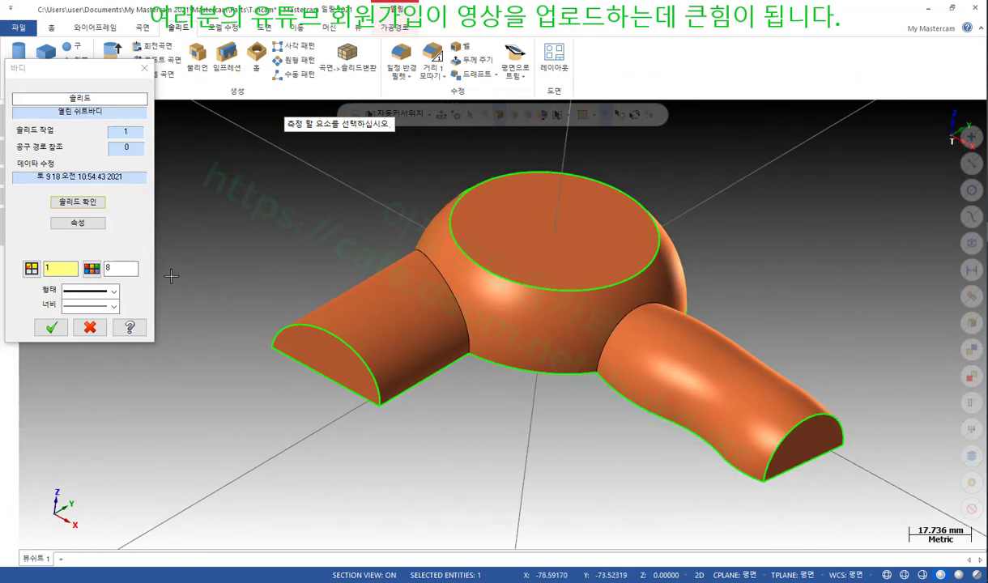
pyautogui.click(89, 328)
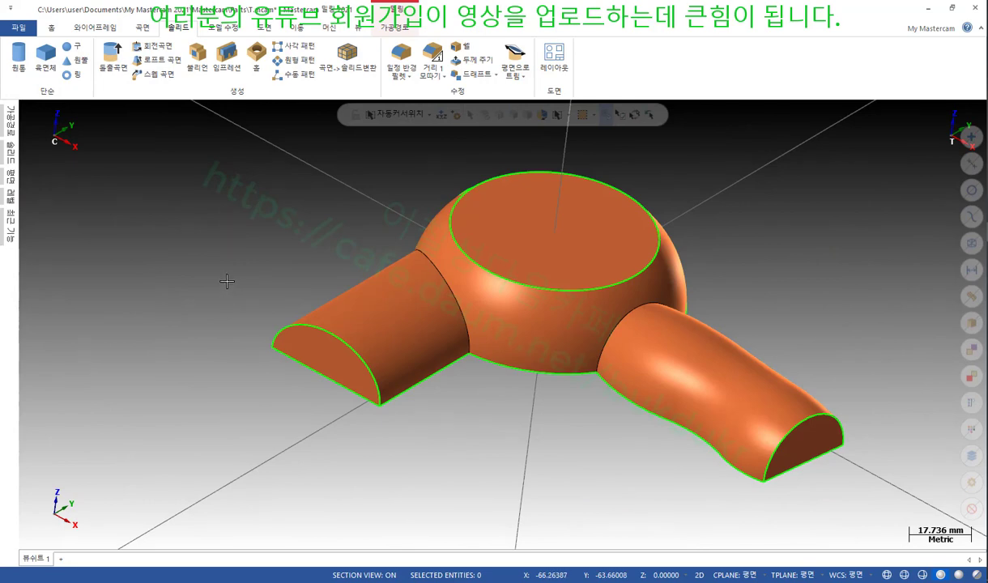
# Undo the conversion and convert all surfaces into a solid with edge tolerance 0.1 and curves on open edges, blanking the original surfaces.
pyautogui.click(558, 220)
pyautogui.scroll(-2, 719, 207)
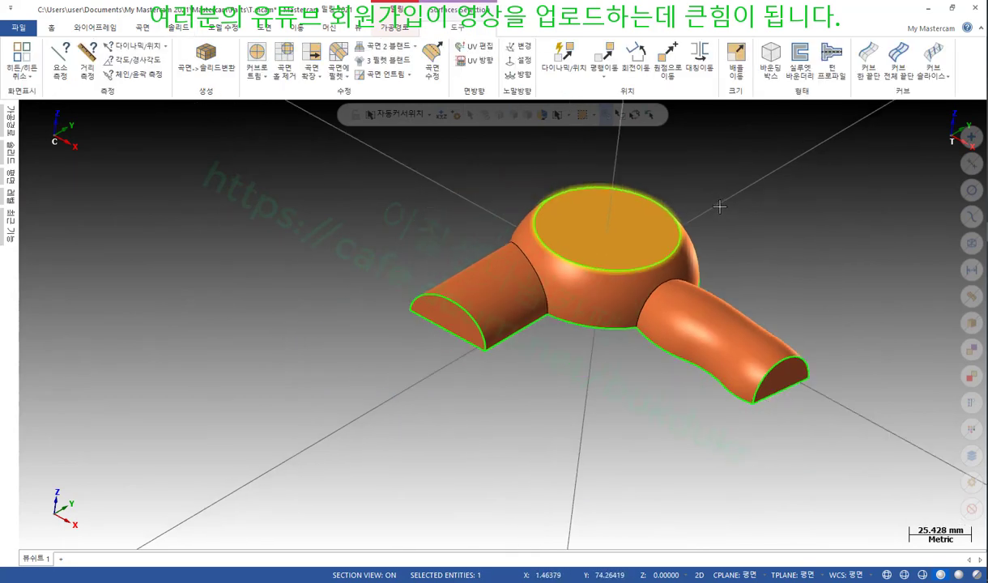
pyautogui.press('Escape')
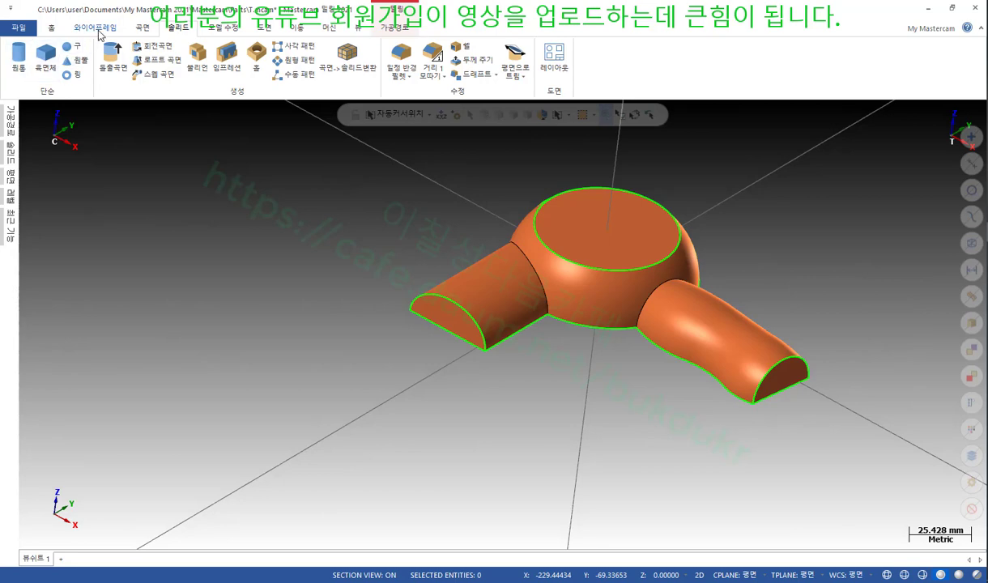
pyautogui.click(346, 57)
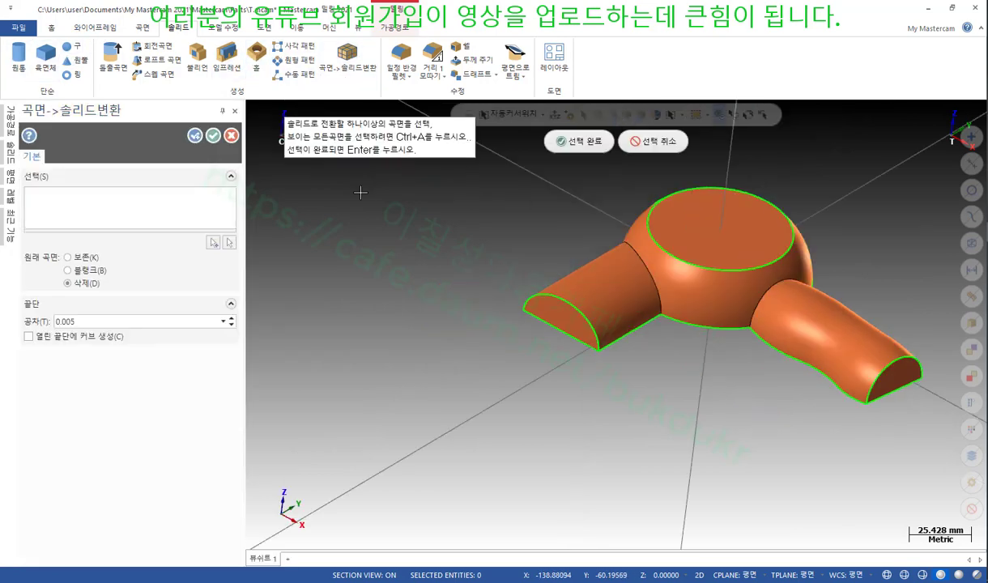
pyautogui.moveTo(470, 198); pyautogui.dragTo(883, 445)
pyautogui.click(578, 140)
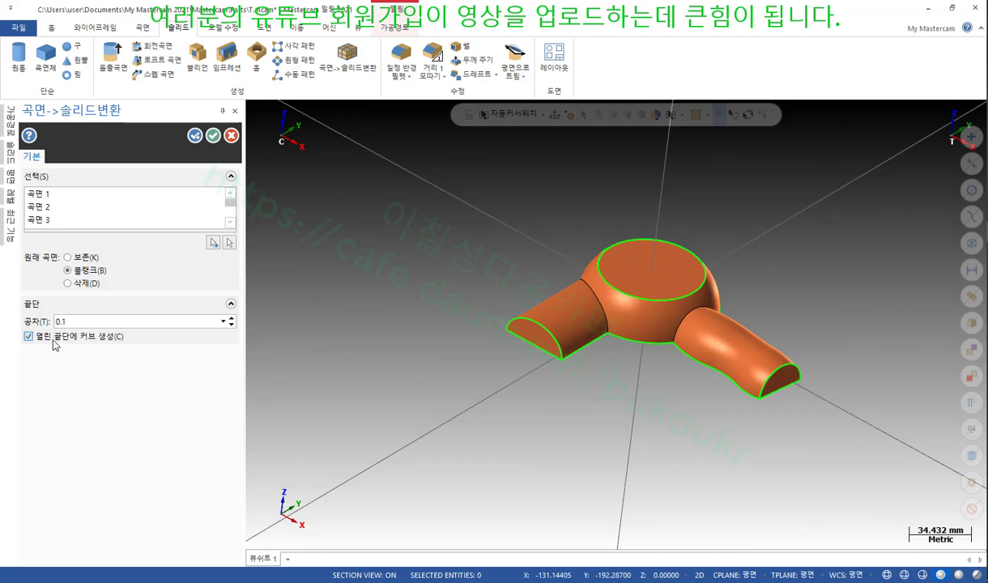
pyautogui.moveTo(55, 345)
pyautogui.click(214, 137)
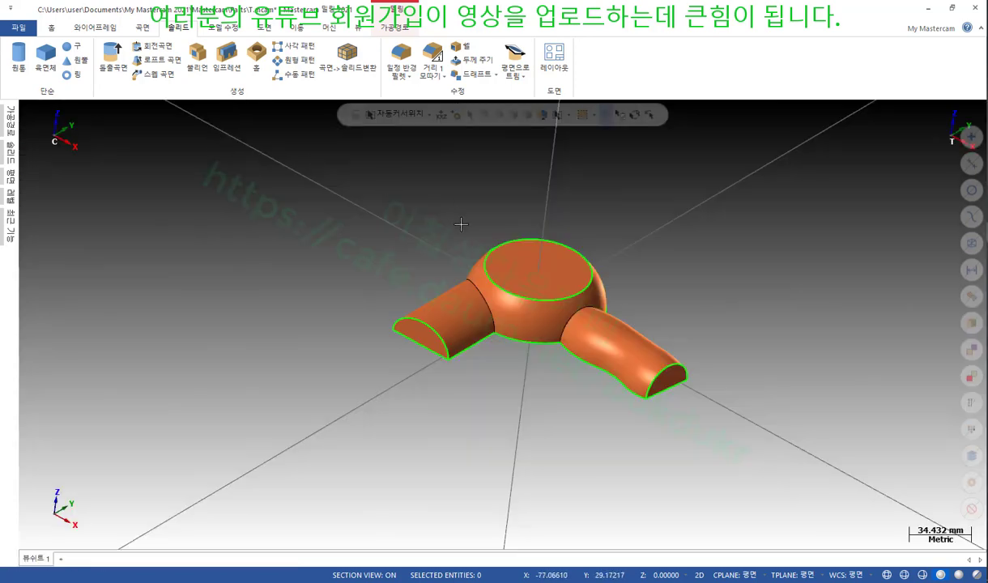
# Check the type of the newly converted body in its properties and examine the whole selected solid around both pipe joints.
pyautogui.scroll(5, 460, 224)
pyautogui.click(497, 288)
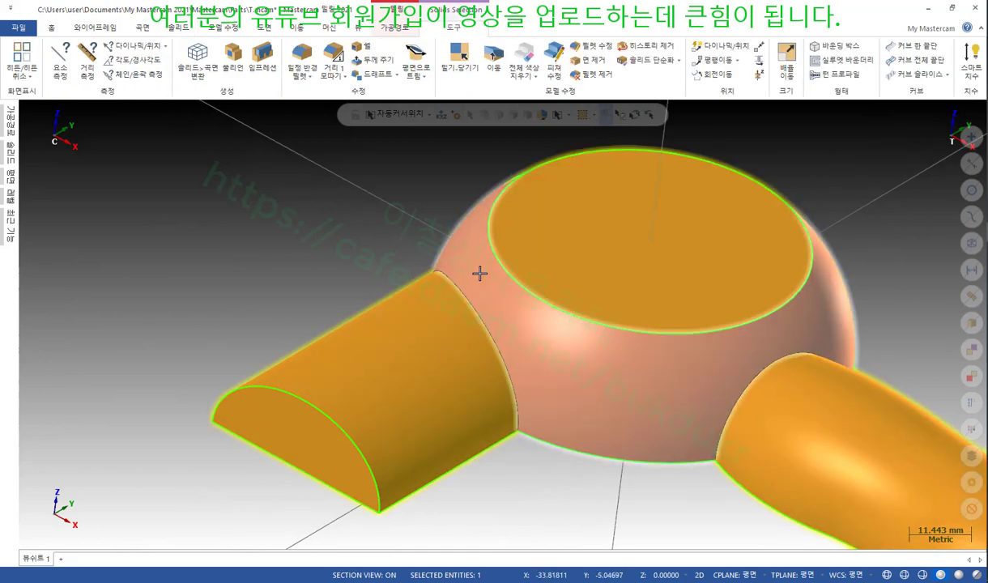
pyautogui.press('F4')
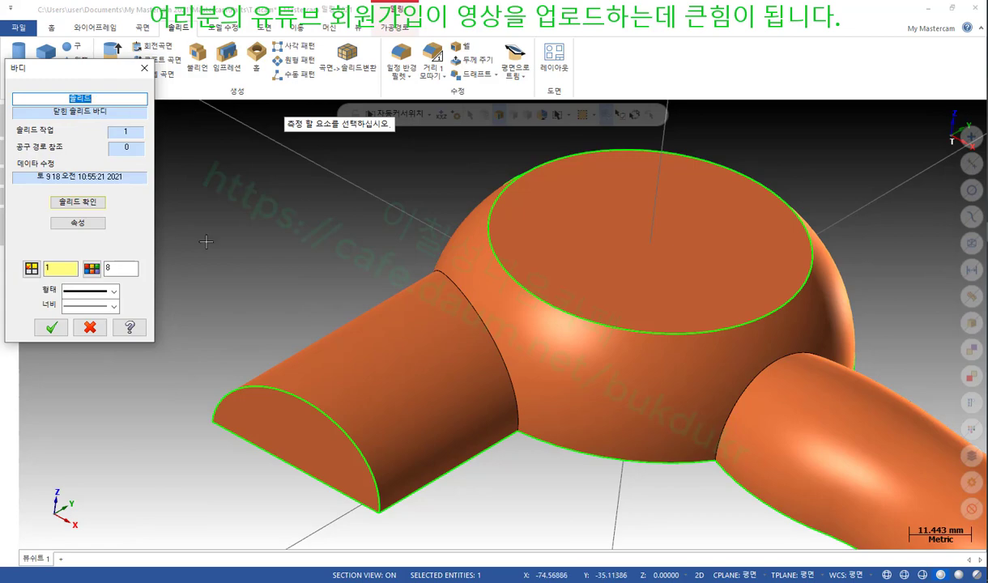
pyautogui.click(87, 335)
pyautogui.scroll(-4, 421, 242)
pyautogui.moveTo(479, 297); pyautogui.dragTo(408, 250, button='middle')
pyautogui.scroll(4, 454, 249)
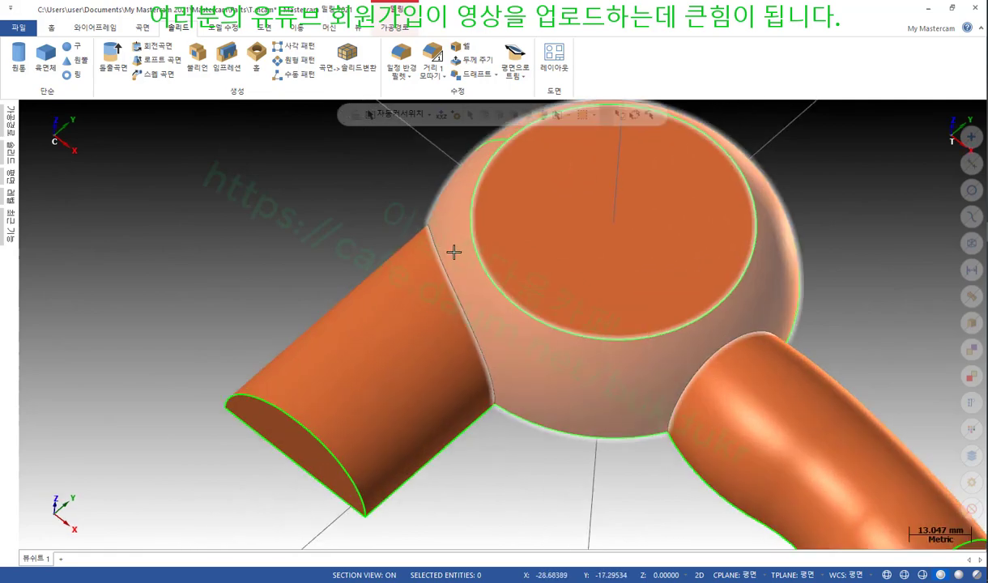
pyautogui.moveTo(567, 249); pyautogui.dragTo(440, 234, button='middle')
pyautogui.click(387, 366)
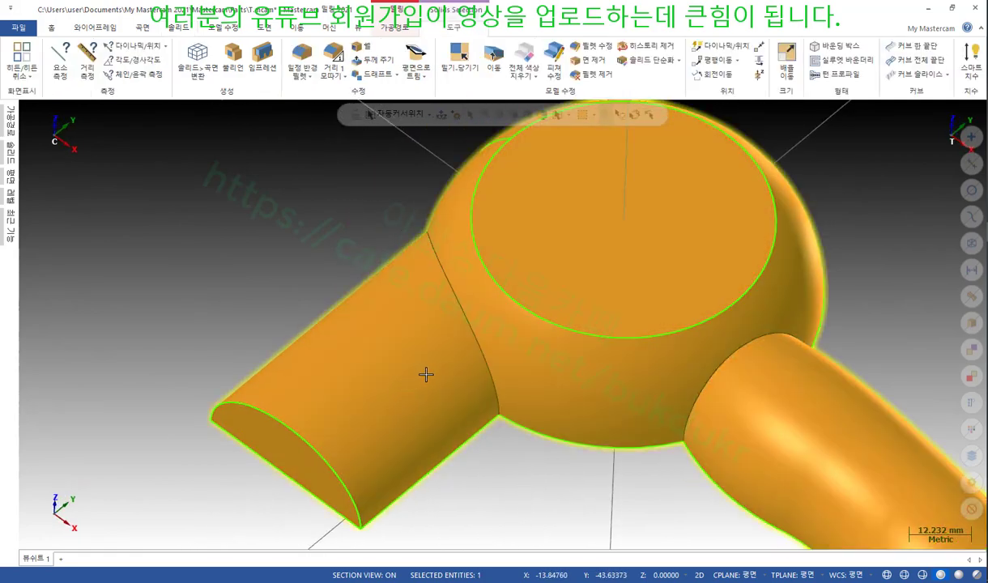
pyautogui.moveTo(406, 360); pyautogui.dragTo(622, 296, button='middle')
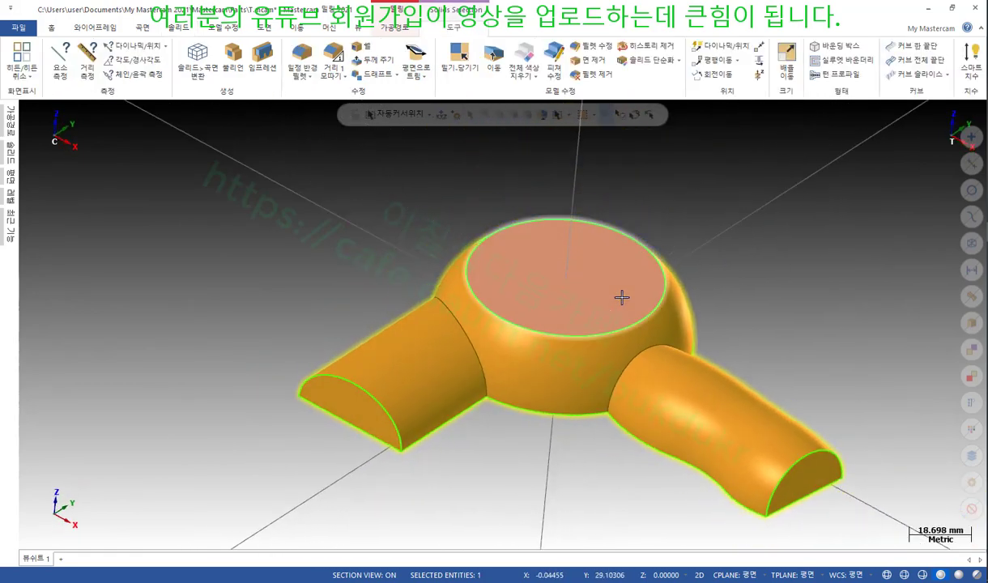
pyautogui.press('Escape')
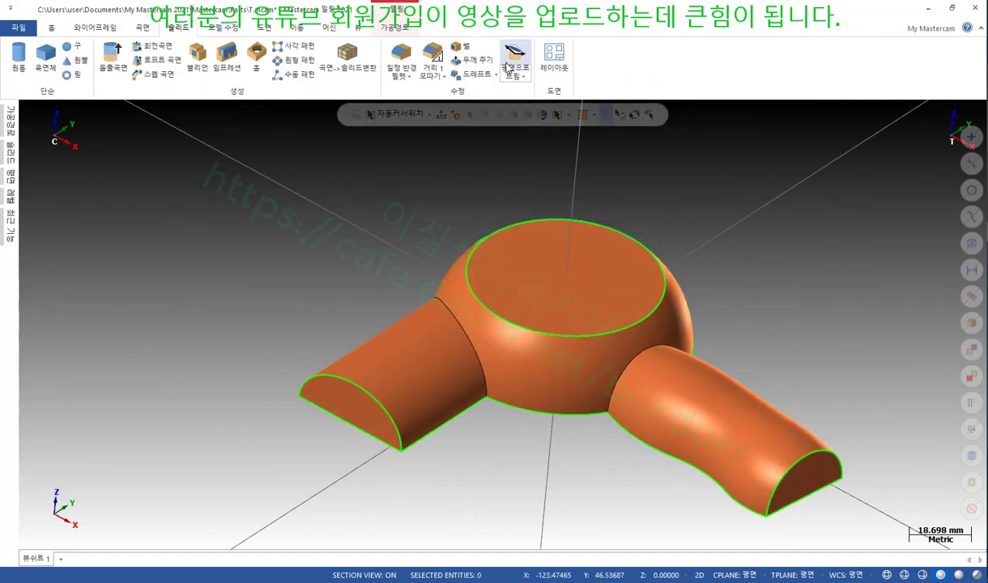
# Apply a constant-radius fillet of 10 to the edge where the straight pipe meets the body.
pyautogui.click(399, 61)
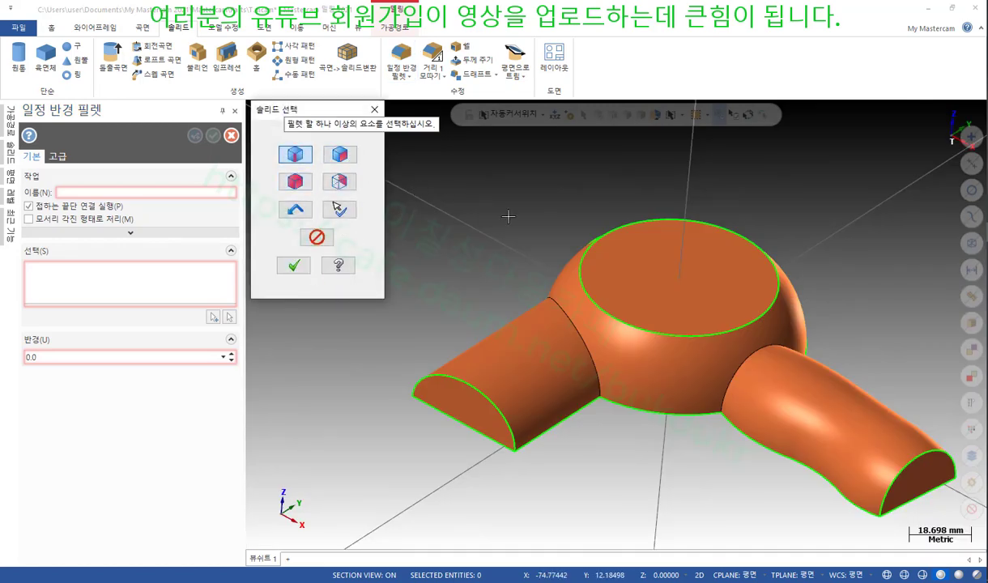
pyautogui.click(570, 330)
pyautogui.click(293, 265)
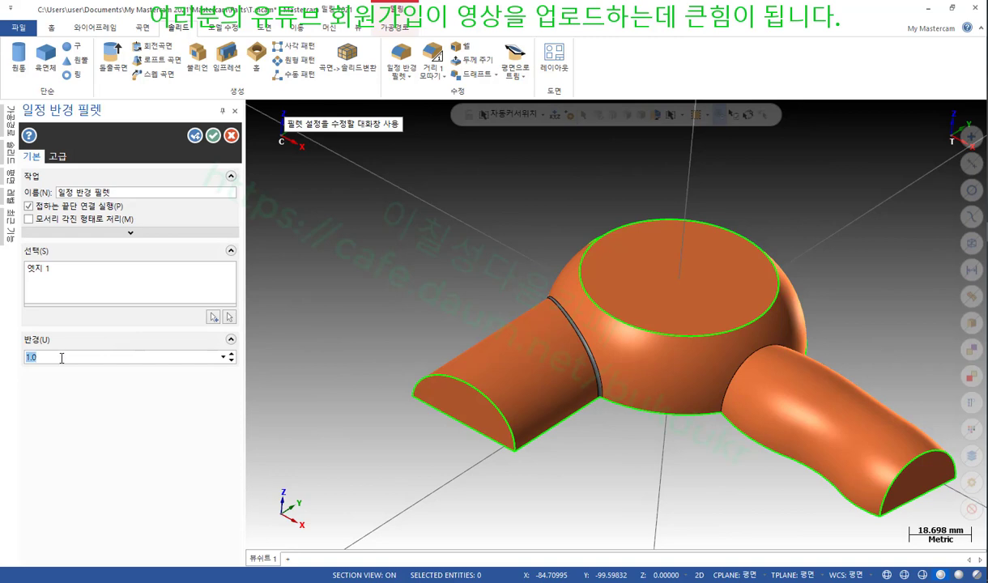
pyautogui.write('10')
pyautogui.press('Return')
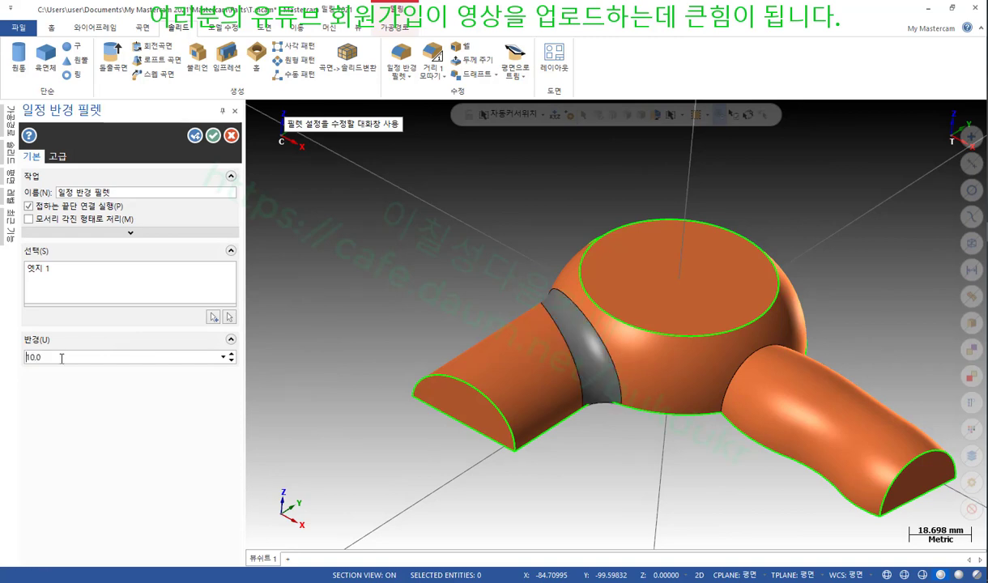
pyautogui.click(195, 136)
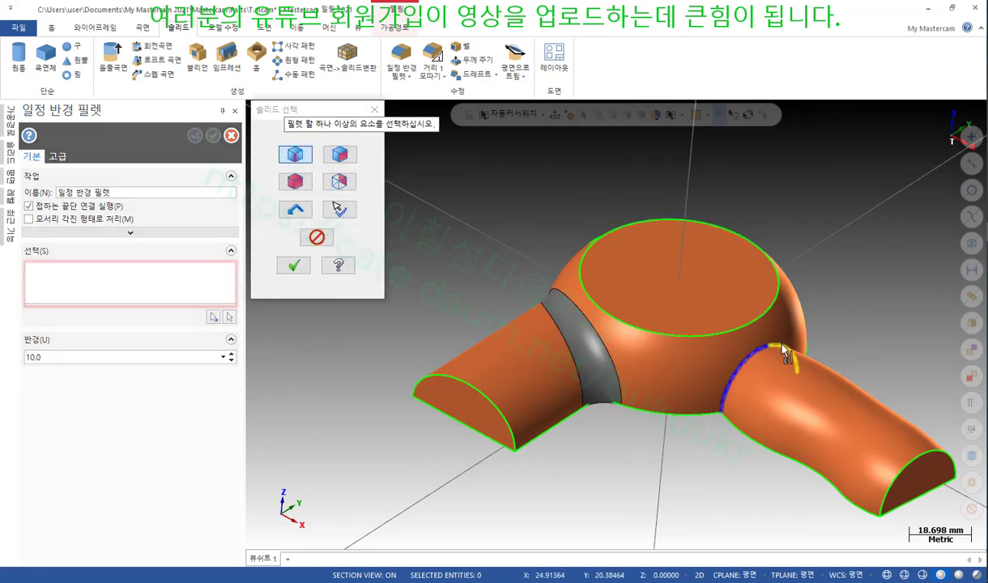
# Apply a constant-radius fillet of 5 to the edges where the curved pipe meets the body.
pyautogui.moveTo(783, 344); pyautogui.dragTo(762, 308, button='middle')
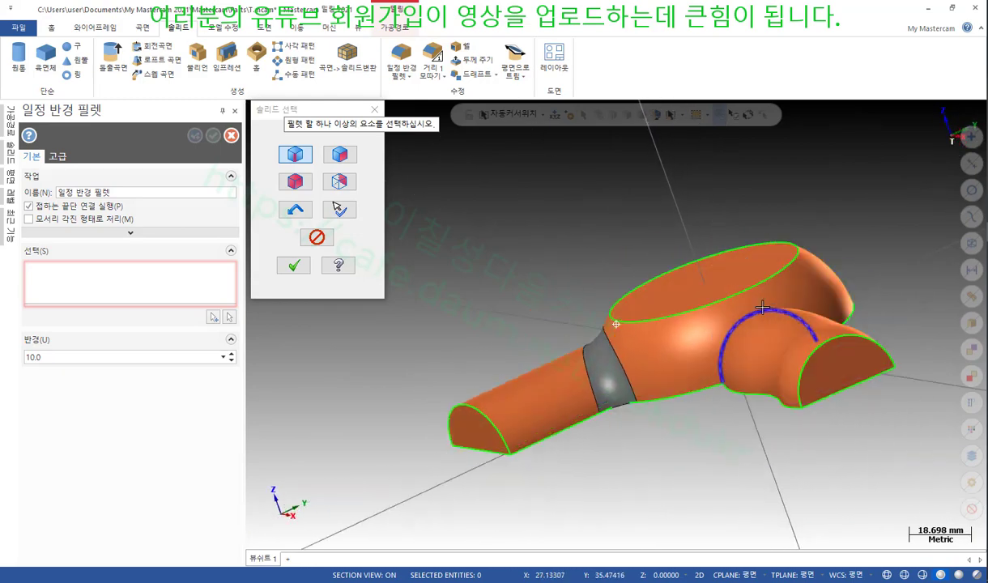
pyautogui.click(762, 307)
pyautogui.click(293, 265)
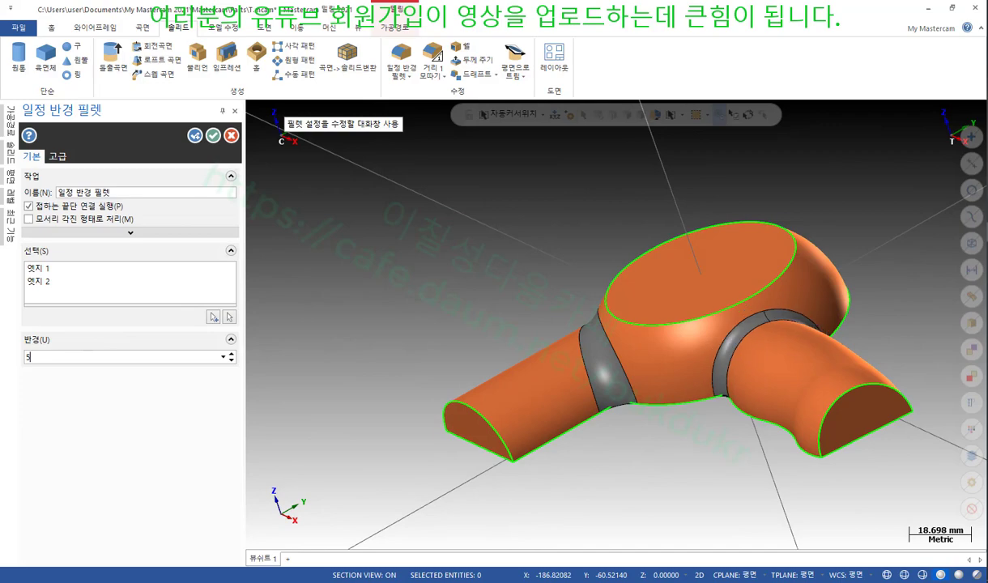
pyautogui.click(213, 138)
# Examine the lower end of the curved pipe's fillet where it meets the base.
pyautogui.moveTo(566, 268); pyautogui.dragTo(595, 287, button='middle')
pyautogui.scroll(2, 645, 380)
pyautogui.scroll(1, 644, 380)
pyautogui.moveTo(600, 410); pyautogui.dragTo(571, 380, button='middle')
pyautogui.scroll(7, 571, 380)
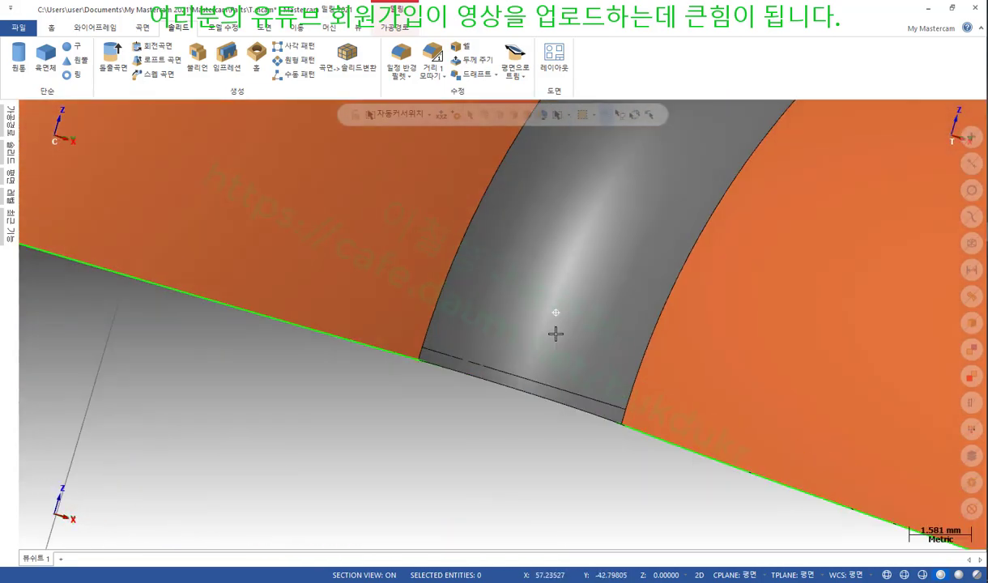
# Examine the fillets along the base edge at both pipe joints, then check the filleted model as one selected solid.
pyautogui.moveTo(555, 334)
pyautogui.mouseDown(button='middle')
pyautogui.moveTo(591, 306)
pyautogui.moveTo(555, 372)
pyautogui.moveTo(659, 200)
pyautogui.moveTo(588, 366)
pyautogui.moveTo(583, 403)
pyautogui.mouseUp(button='middle')
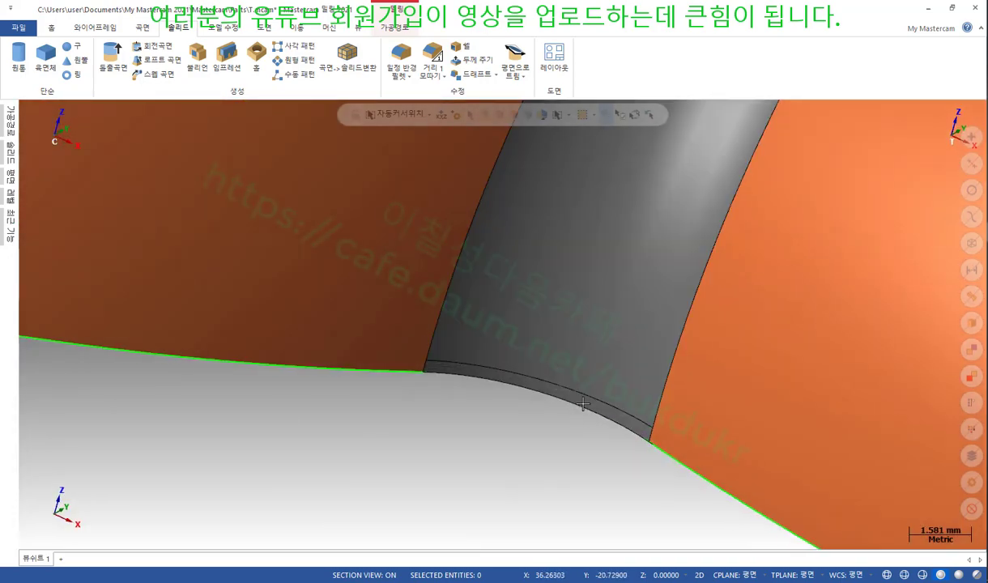
pyautogui.scroll(-7, 686, 378)
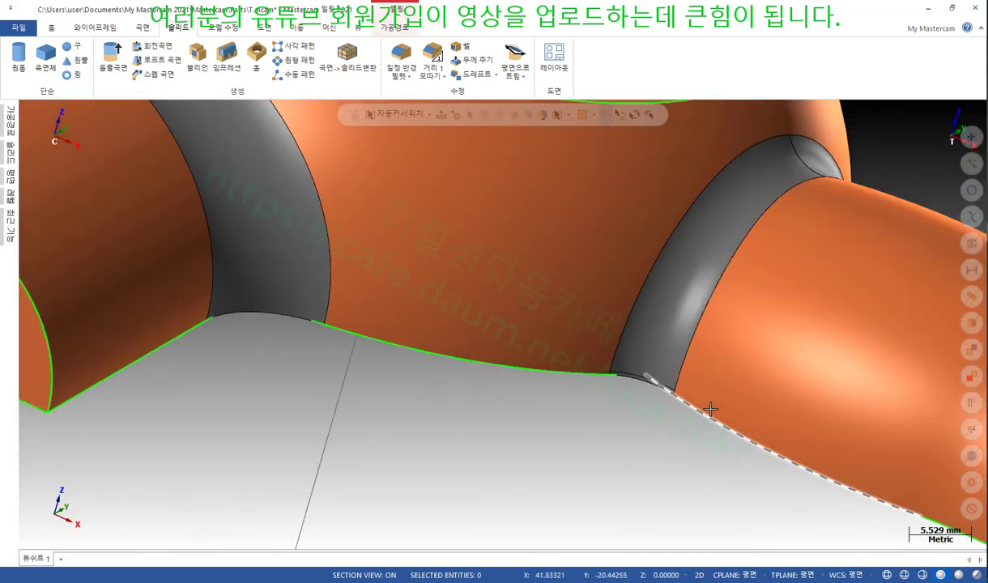
pyautogui.scroll(2, 355, 341)
pyautogui.moveTo(258, 260)
pyautogui.mouseDown(button='middle')
pyautogui.moveTo(476, 290)
pyautogui.moveTo(783, 447)
pyautogui.mouseUp(button='middle')
pyautogui.scroll(-4, 783, 448)
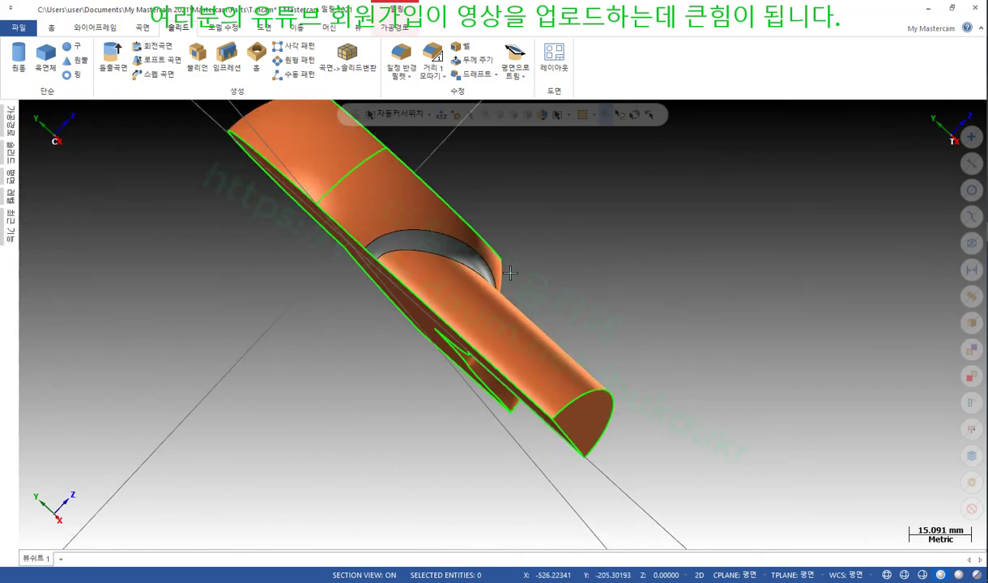
pyautogui.scroll(6, 356, 222)
pyautogui.scroll(8, 309, 313)
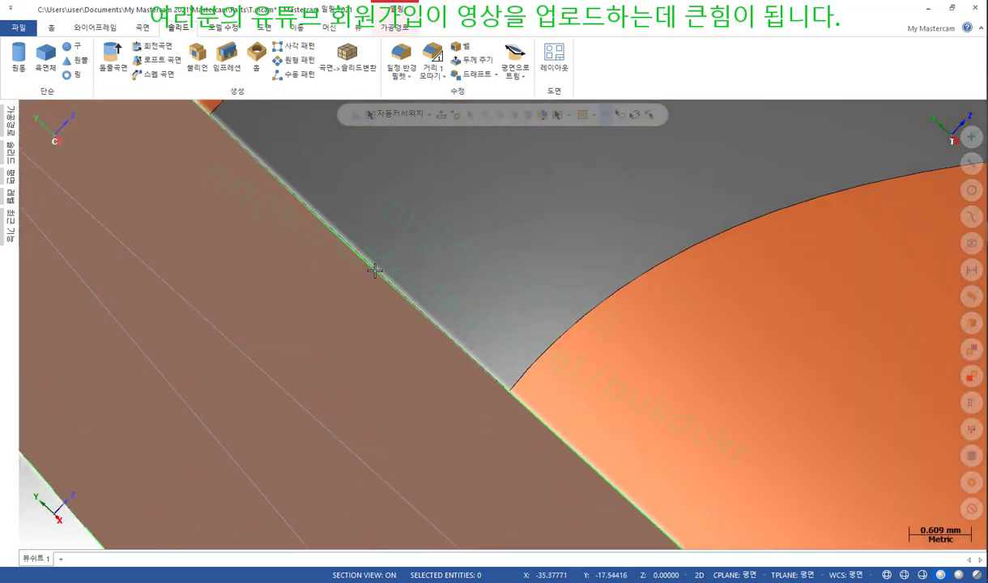
pyautogui.scroll(-8, 518, 388)
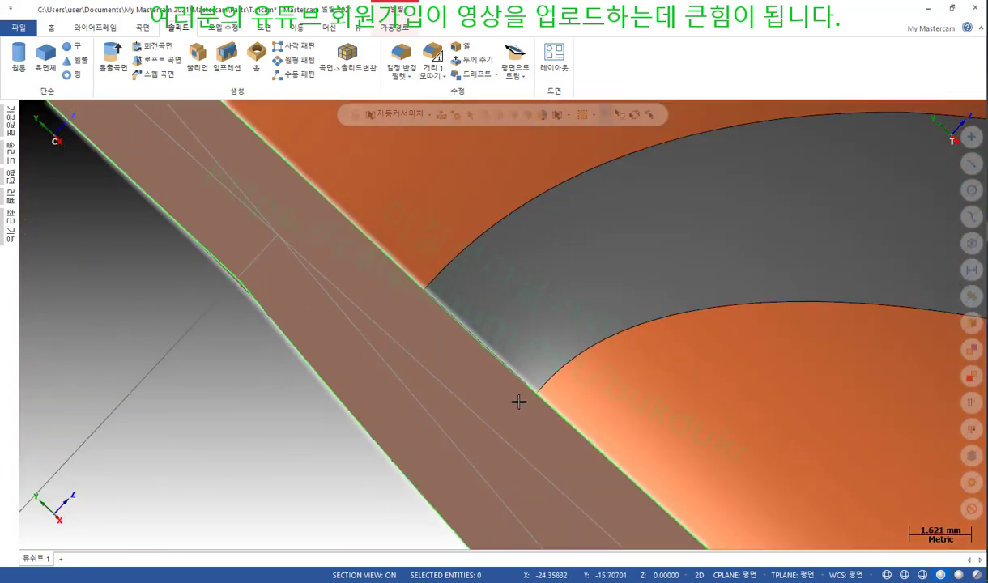
pyautogui.moveTo(745, 408)
pyautogui.mouseDown(button='middle')
pyautogui.moveTo(672, 399)
pyautogui.moveTo(513, 340)
pyautogui.mouseUp(button='middle')
pyautogui.scroll(-3, 513, 340)
pyautogui.moveTo(399, 322); pyautogui.dragTo(732, 520, button='middle')
pyautogui.scroll(4, 733, 519)
pyautogui.moveTo(737, 366)
pyautogui.mouseDown(button='middle')
pyautogui.moveTo(686, 399)
pyautogui.moveTo(628, 348)
pyautogui.moveTo(516, 339)
pyautogui.moveTo(657, 372)
pyautogui.moveTo(631, 389)
pyautogui.mouseUp(button='middle')
pyautogui.scroll(-2, 543, 342)
pyautogui.scroll(-3, 542, 342)
pyautogui.scroll(-3, 402, 336)
pyautogui.click(401, 335)
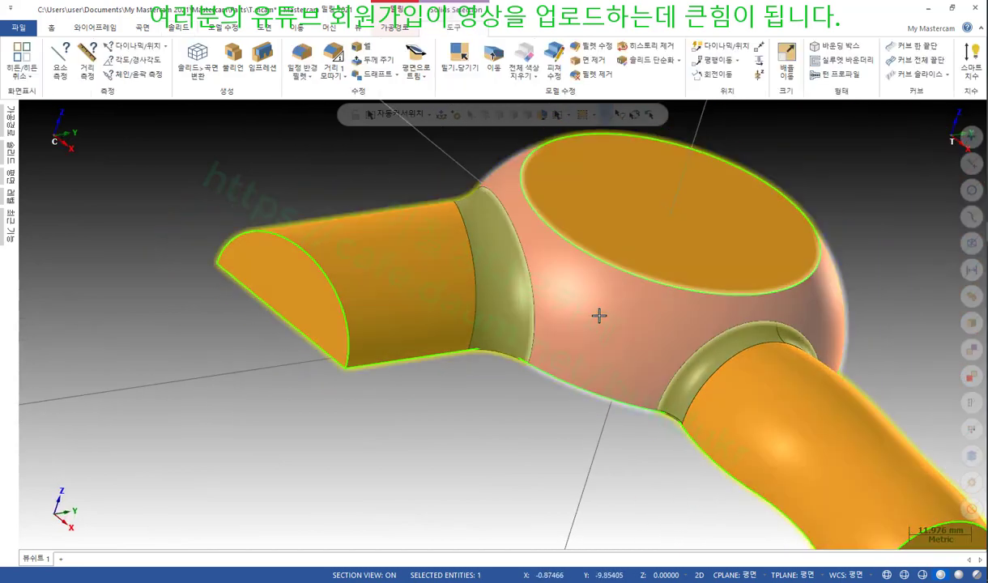
pyautogui.scroll(-2, 421, 436)
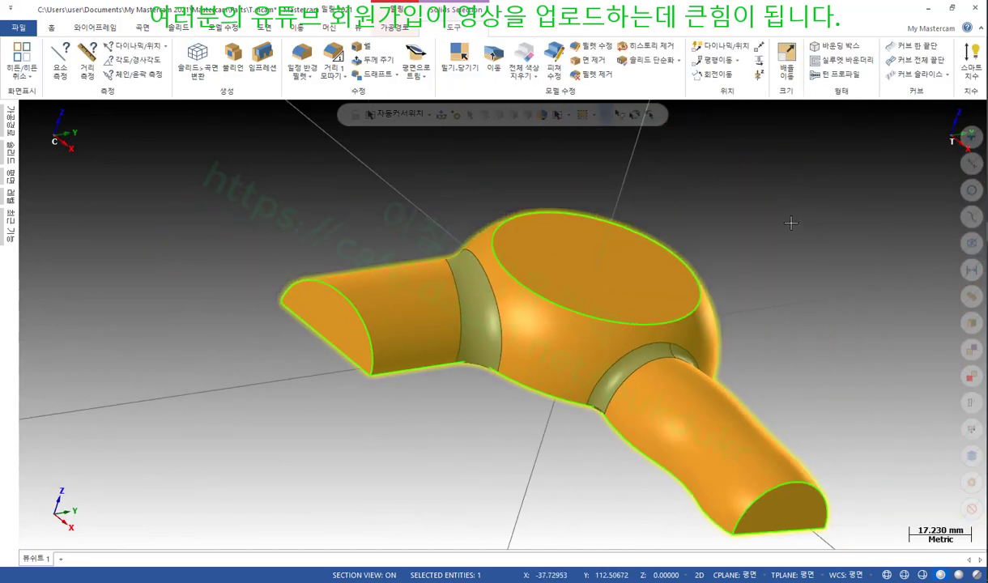
pyautogui.press('Escape')
# Clear all face colours from the filleted solid.
pyautogui.scroll(-1, 604, 211)
pyautogui.moveTo(570, 225); pyautogui.dragTo(546, 271, button='middle')
pyautogui.scroll(2, 545, 271)
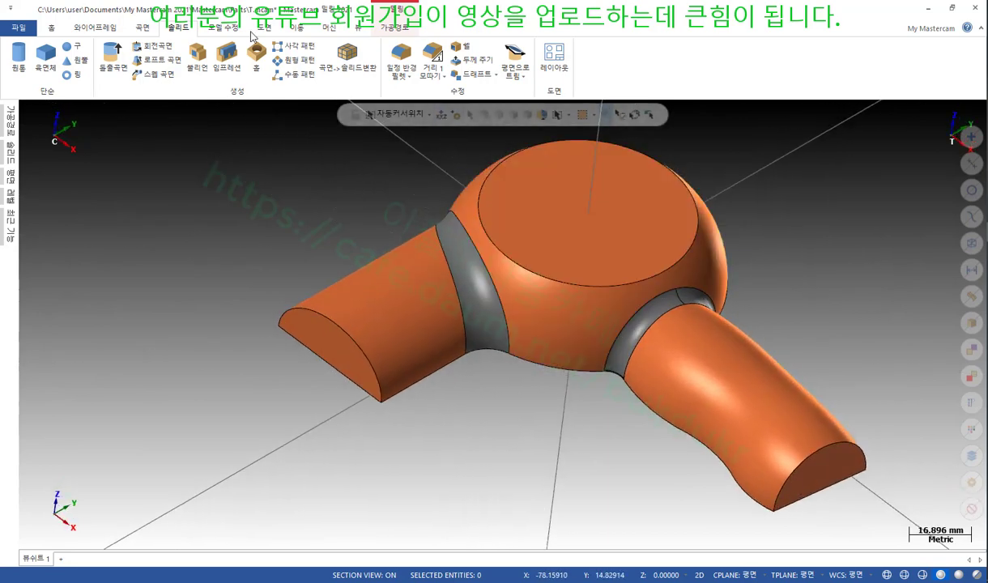
pyautogui.click(215, 26)
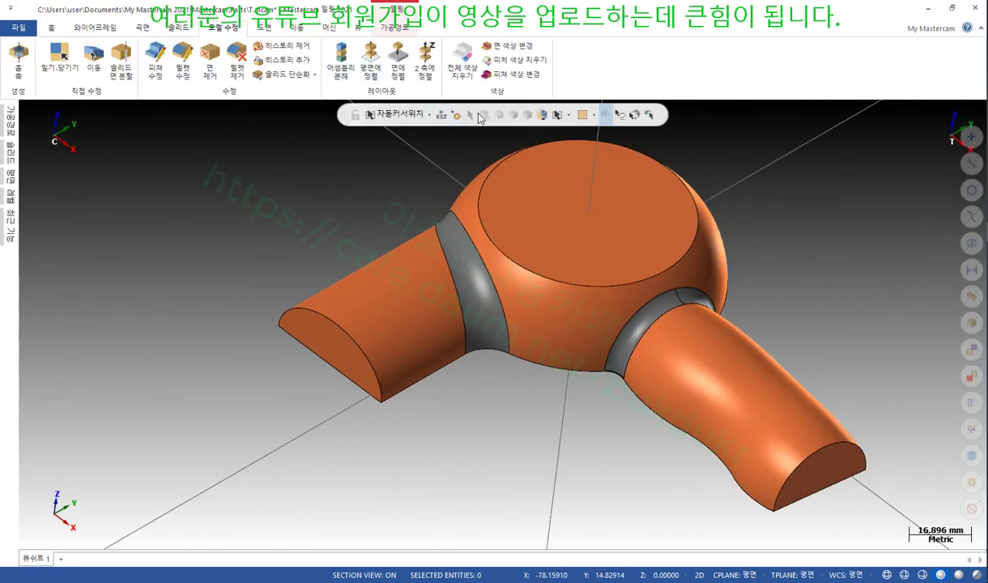
pyautogui.click(460, 63)
pyautogui.scroll(1, 704, 241)
pyautogui.moveTo(705, 241)
pyautogui.mouseDown(button='middle')
pyautogui.moveTo(723, 221)
pyautogui.moveTo(716, 303)
pyautogui.mouseUp(button='middle')
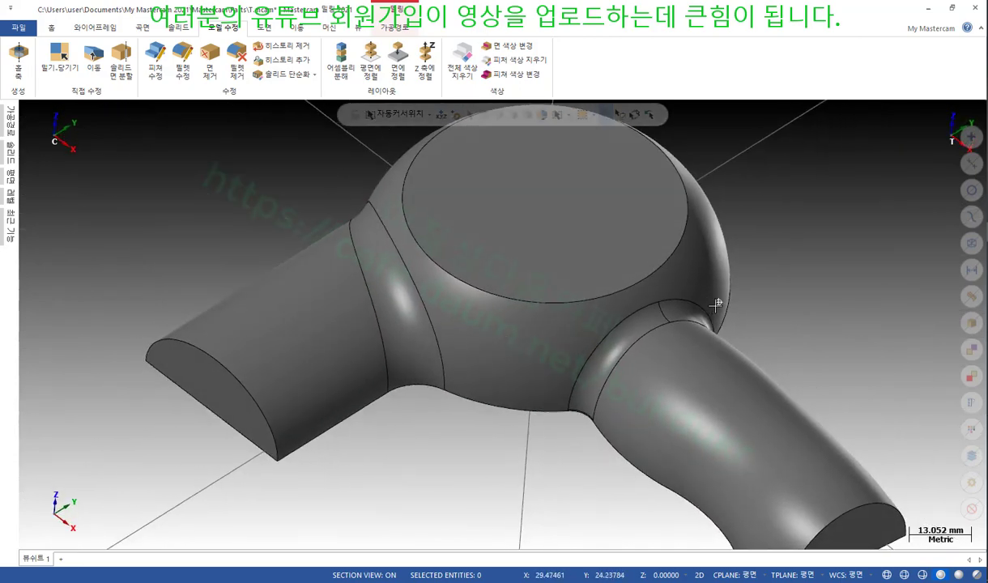
# Examine the narrow faces beneath the curved pipe's fillet at the base on both sides of the joint.
pyautogui.scroll(11, 588, 385)
pyautogui.moveTo(568, 426); pyautogui.dragTo(599, 397, button='middle')
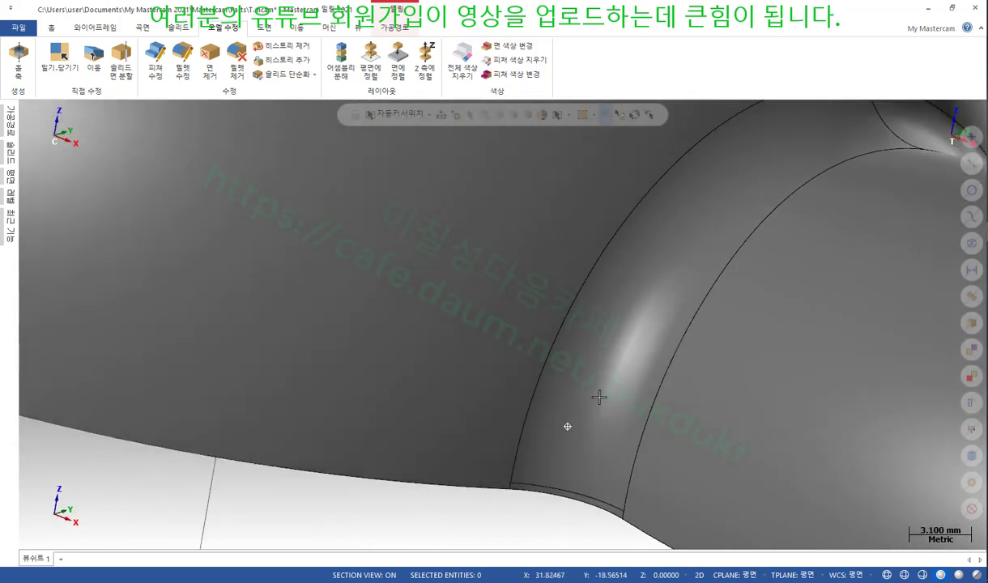
pyautogui.scroll(1, 640, 369)
pyautogui.scroll(1, 612, 162)
pyautogui.scroll(-3, 609, 152)
pyautogui.scroll(4, 527, 415)
pyautogui.scroll(4, 572, 410)
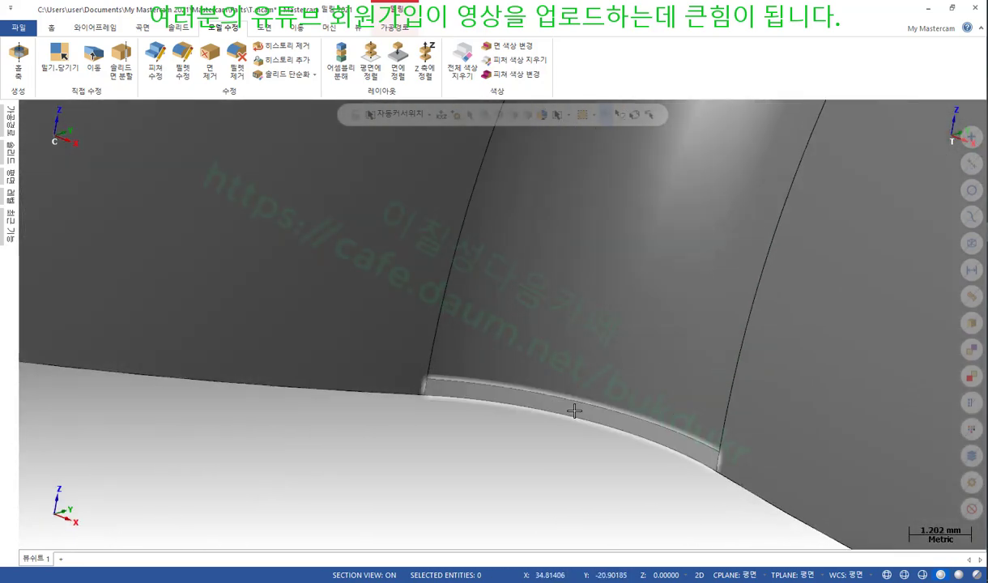
pyautogui.scroll(-2, 580, 310)
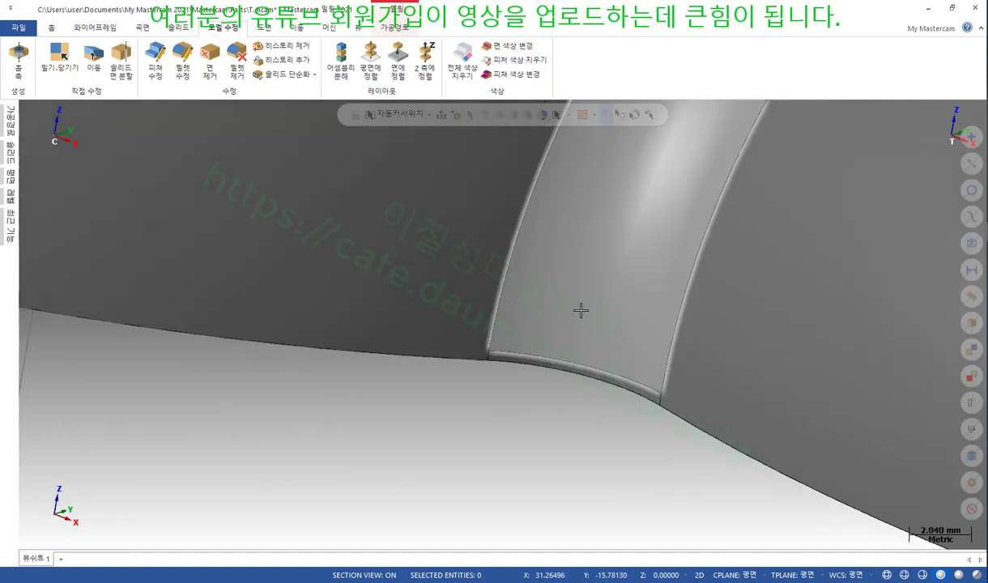
pyautogui.scroll(-14, 580, 311)
pyautogui.moveTo(560, 364); pyautogui.dragTo(419, 224, button='middle')
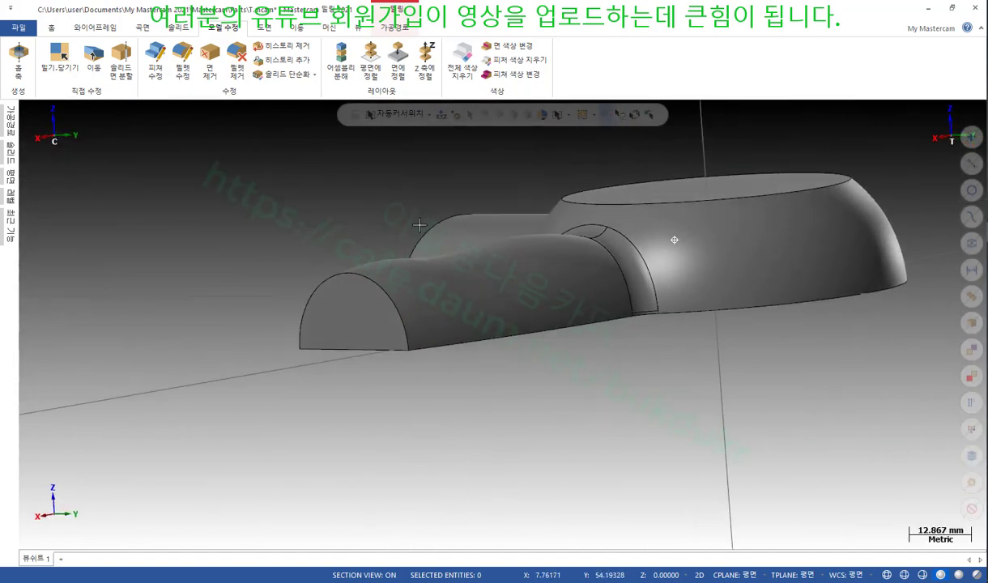
pyautogui.scroll(12, 641, 329)
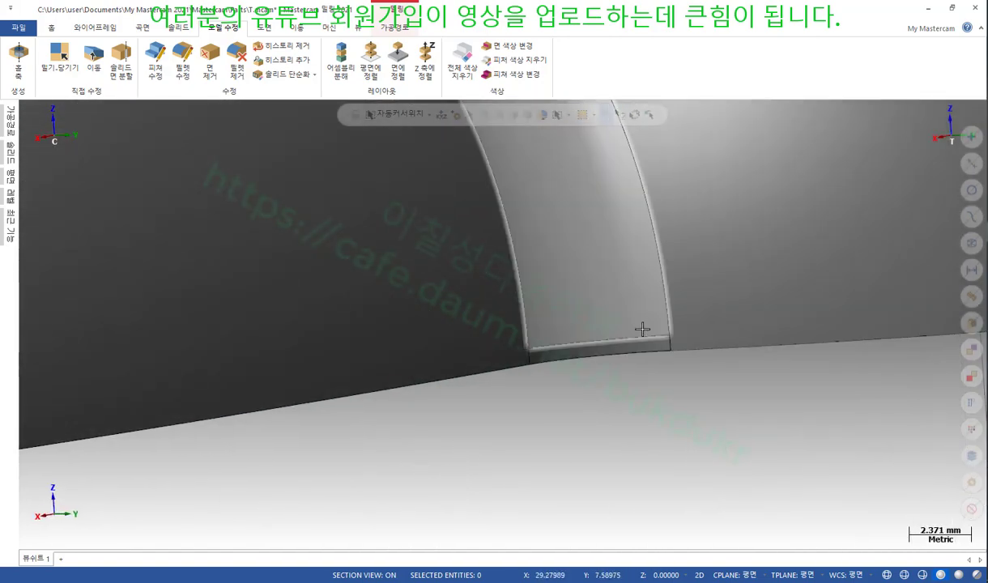
pyautogui.scroll(-12, 642, 328)
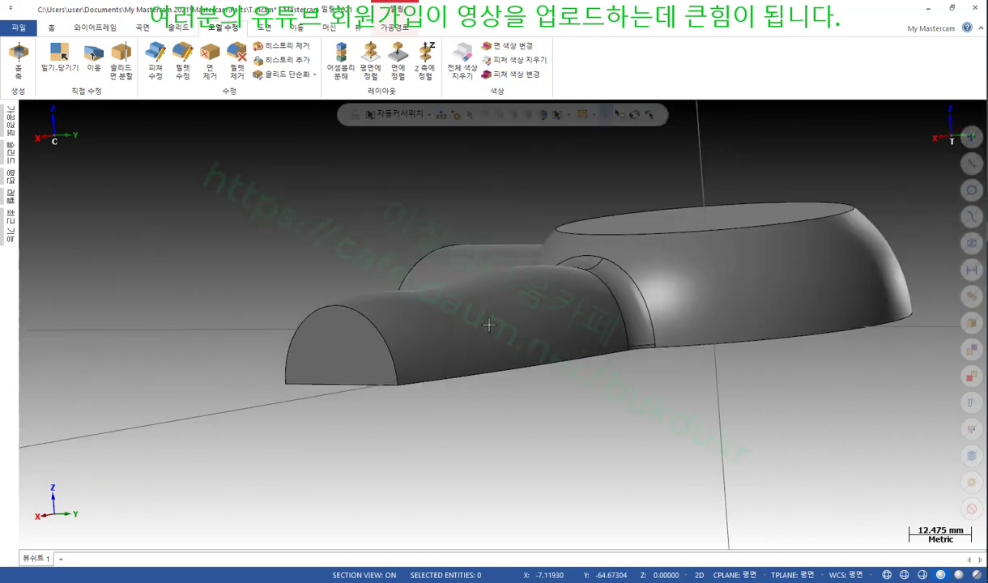
# Remove the solid's operation history, including the body and both constant-radius fillets.
pyautogui.moveTo(661, 341)
pyautogui.mouseDown(button='middle')
pyautogui.moveTo(684, 318)
pyautogui.moveTo(765, 349)
pyautogui.moveTo(298, 148)
pyautogui.mouseUp(button='middle')
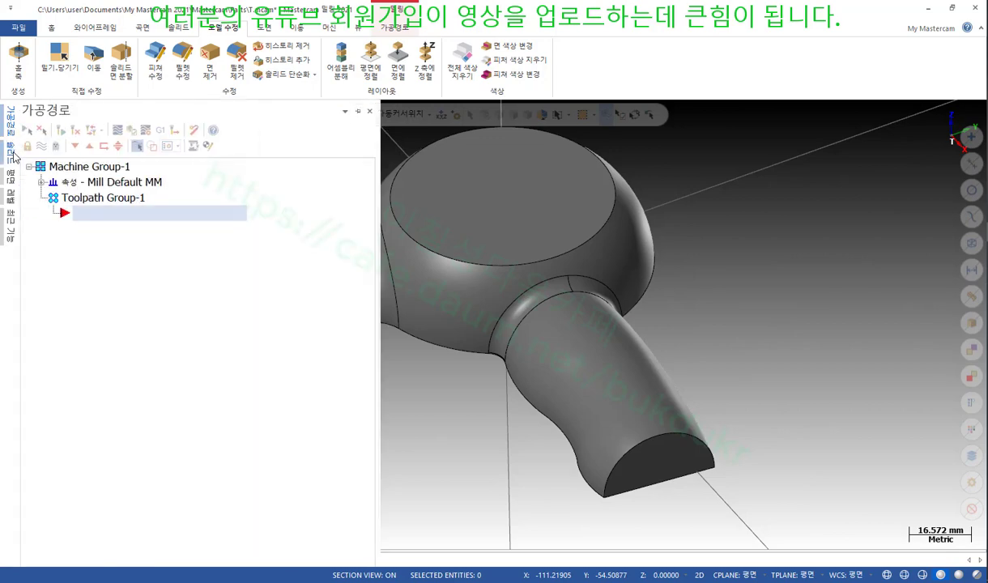
pyautogui.click(29, 149)
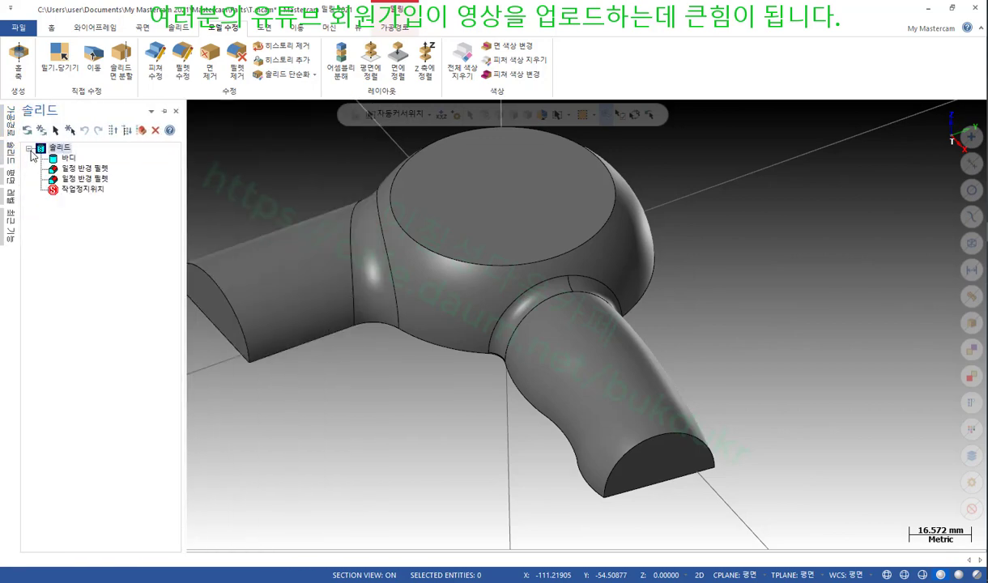
pyautogui.rightClick(62, 154)
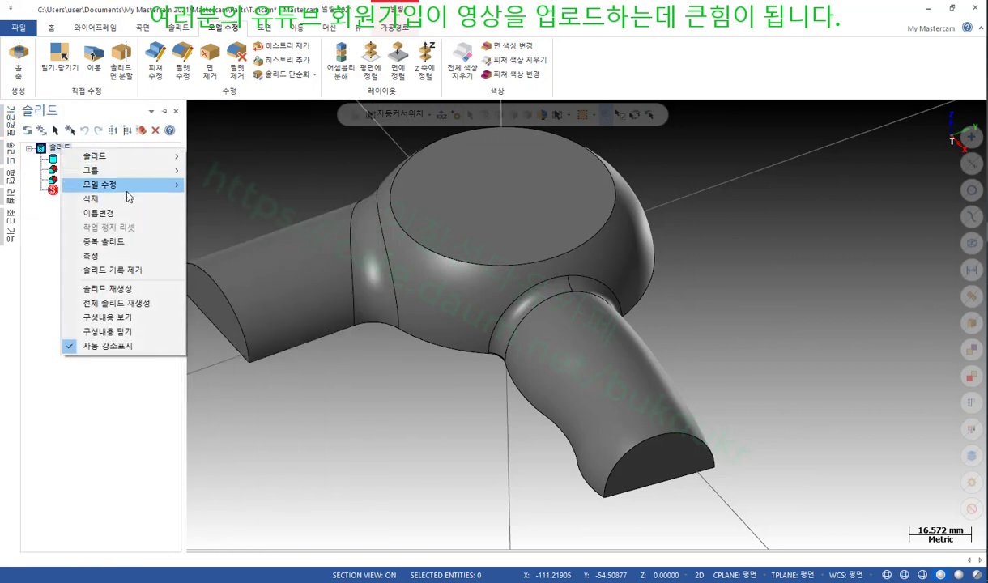
pyautogui.click(113, 270)
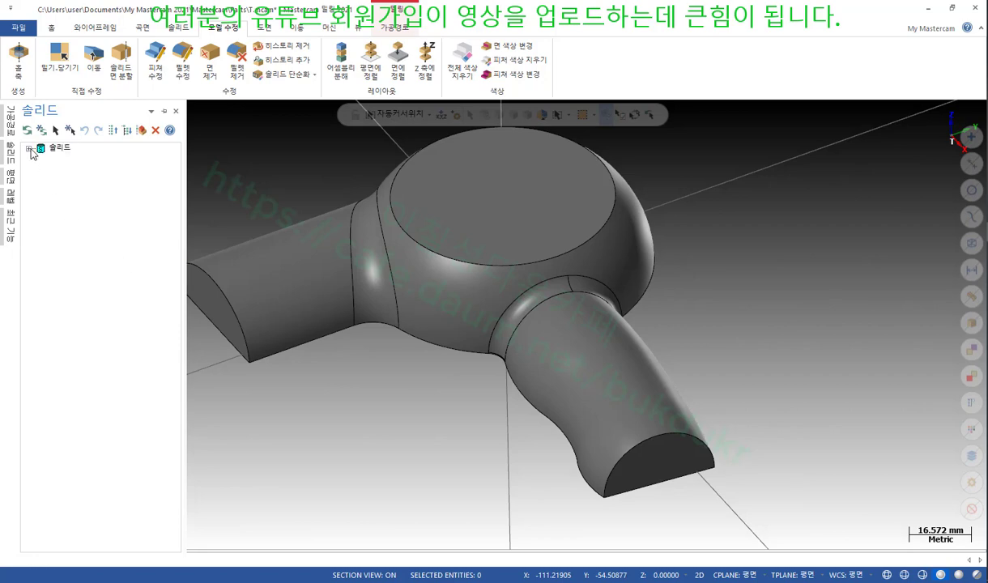
pyautogui.click(29, 149)
# Simplify the entire solid body to remove redundant faces and edges, and inspect the highlighted ones at the curved pipe's fillet.
pyautogui.click(284, 75)
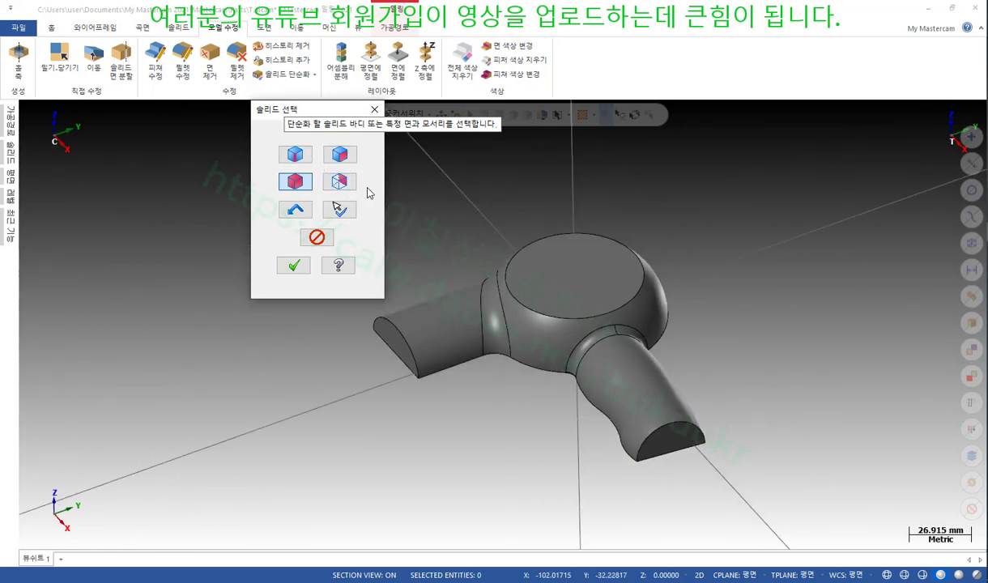
pyautogui.scroll(-2, 753, 388)
pyautogui.moveTo(753, 414); pyautogui.dragTo(459, 210)
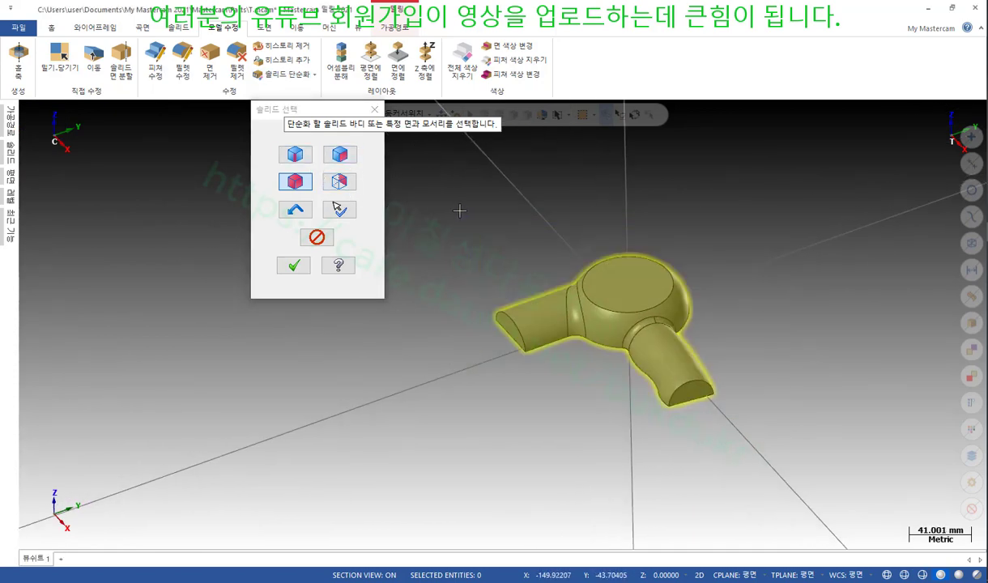
pyautogui.click(293, 264)
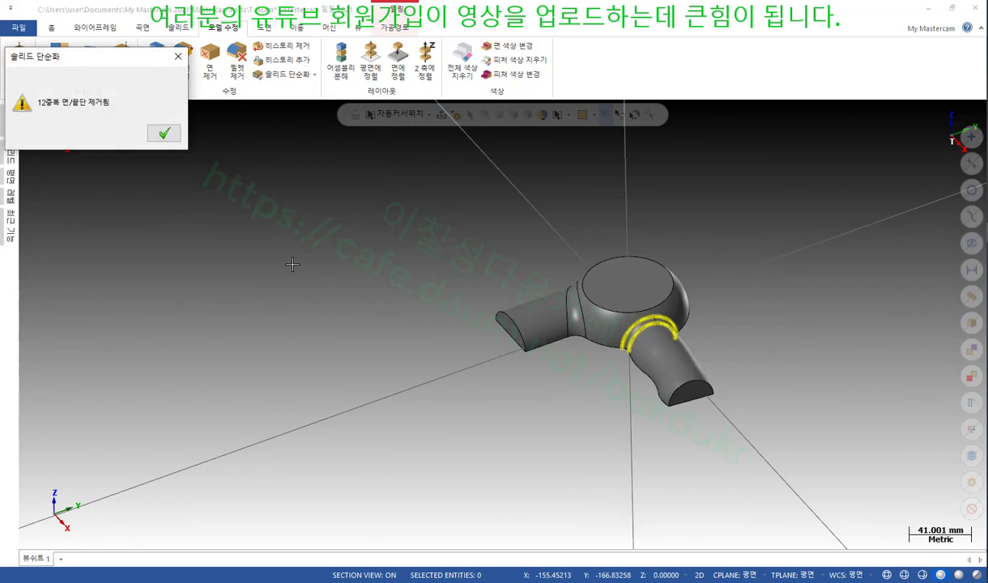
pyautogui.scroll(9, 518, 328)
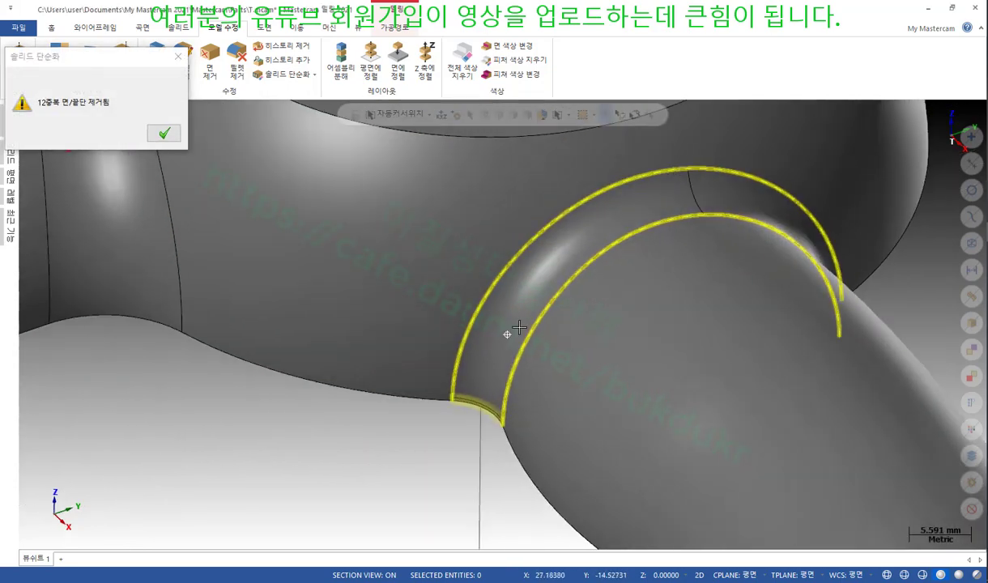
pyautogui.moveTo(518, 328); pyautogui.dragTo(485, 381, button='middle')
pyautogui.scroll(5, 474, 426)
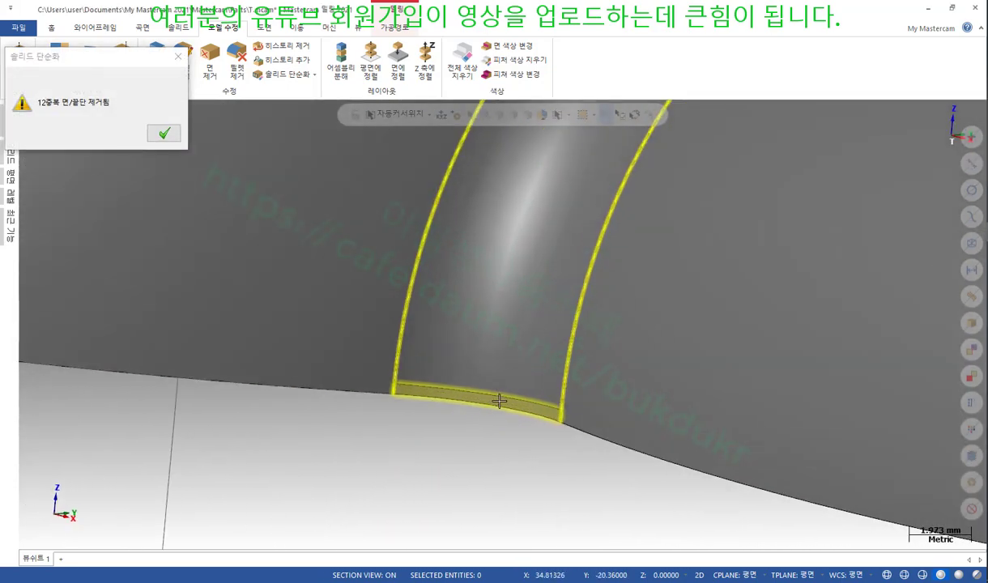
pyautogui.click(160, 141)
pyautogui.scroll(-2, 526, 380)
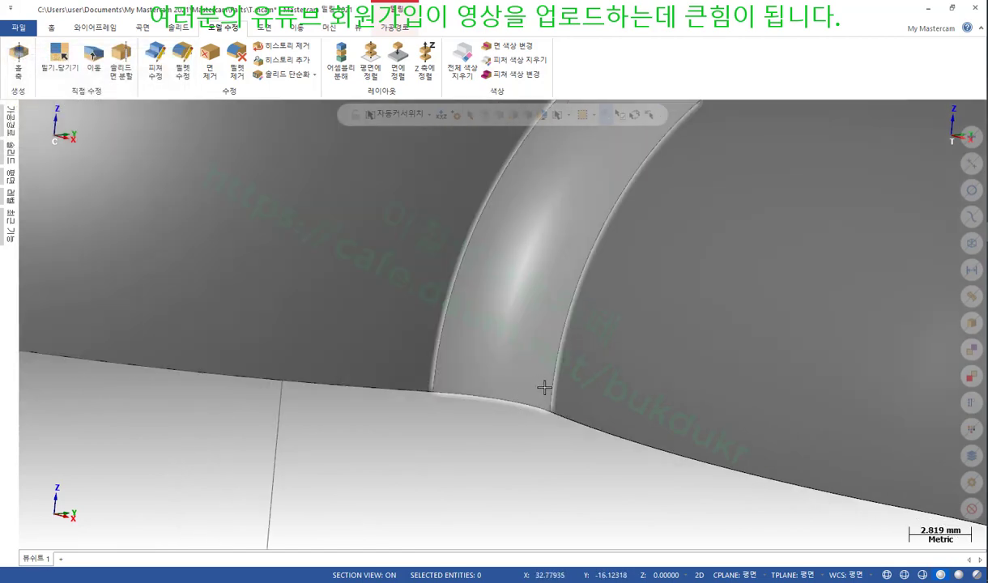
# Examine the simplified curved-pipe joint from the other side and show the whole solid in the isometric (WCS) view.
pyautogui.scroll(-5, 544, 388)
pyautogui.moveTo(544, 388); pyautogui.dragTo(567, 340, button='middle')
pyautogui.scroll(5, 775, 438)
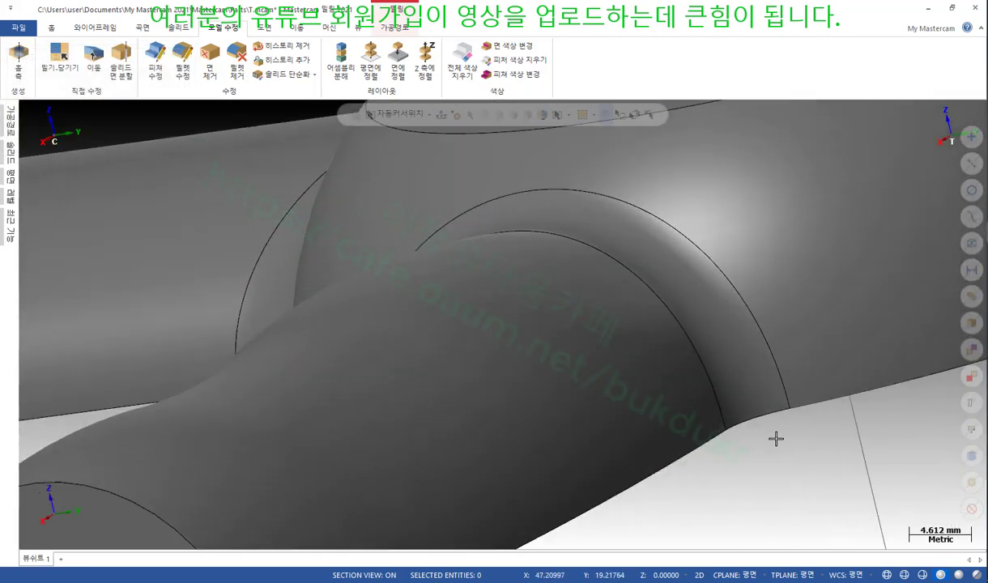
pyautogui.scroll(-3, 776, 438)
pyautogui.moveTo(775, 438); pyautogui.dragTo(572, 291, button='middle')
pyautogui.scroll(-2, 444, 366)
pyautogui.rightClick(456, 358)
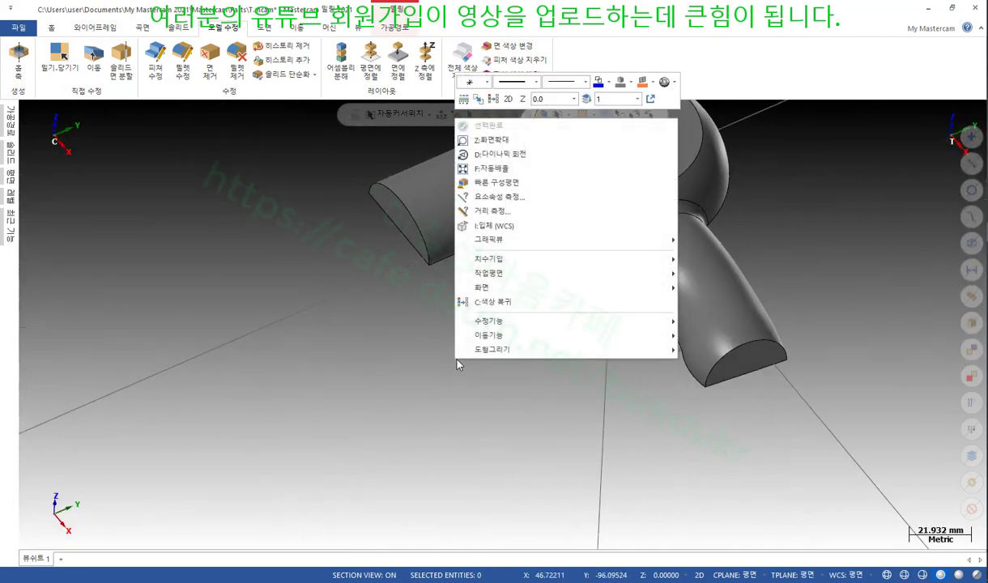
pyautogui.click(492, 230)
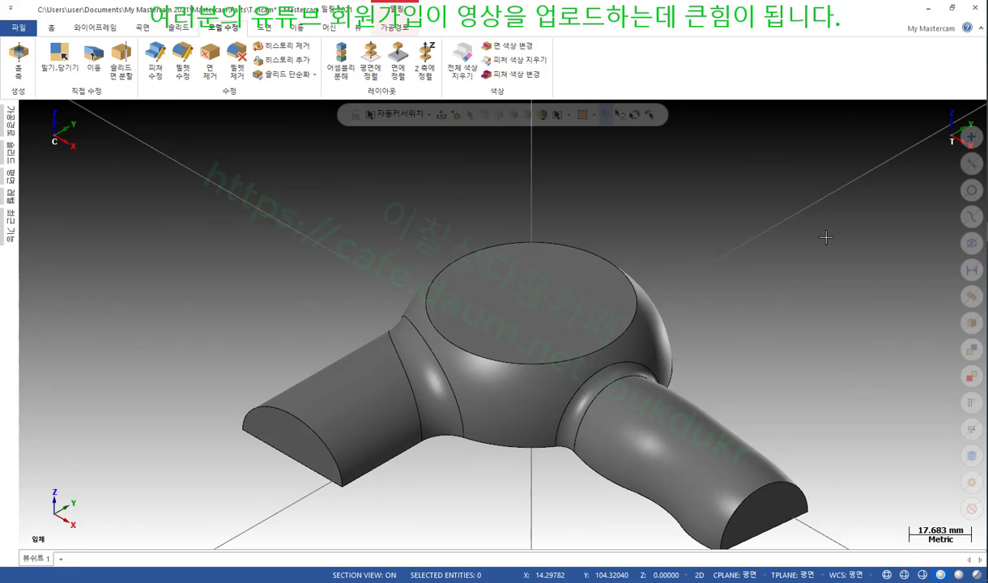
pyautogui.scroll(2, 728, 196)
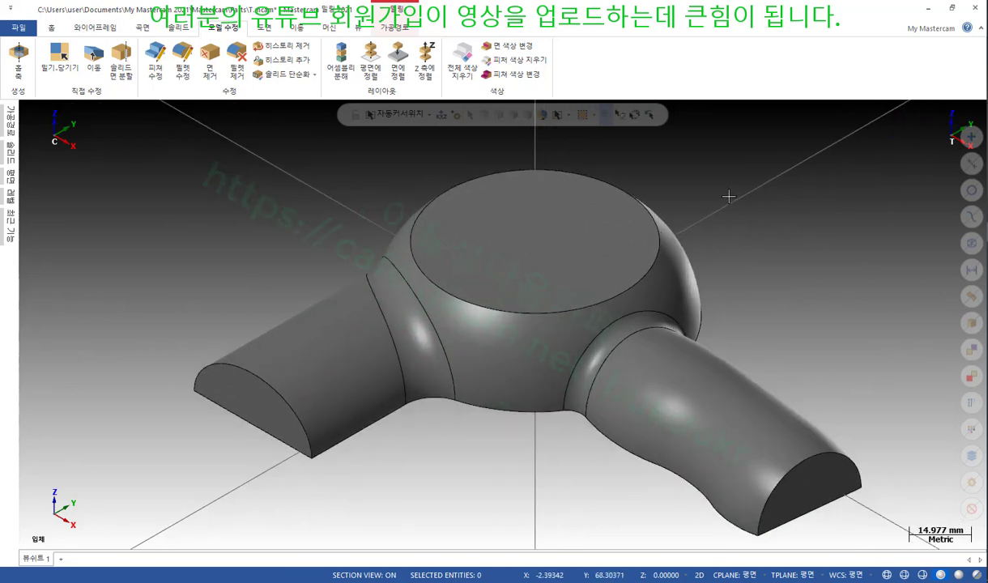
pyautogui.scroll(-3, 679, 215)
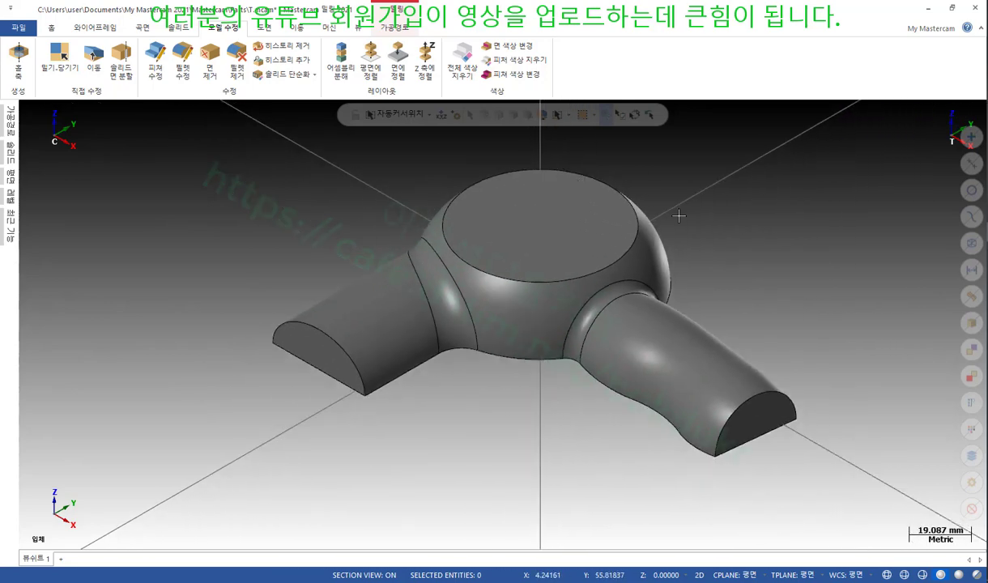